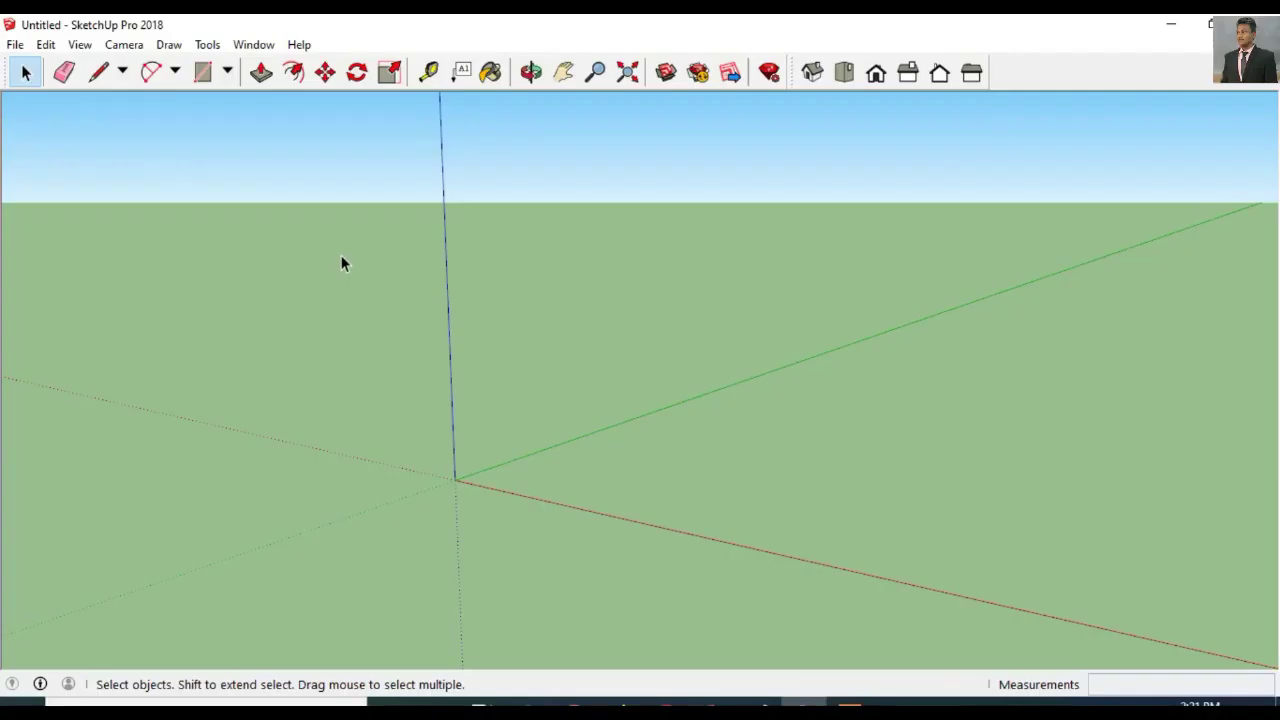
Step: Draw a rectangular footprint on the ground and orbit to look down on it
left_click(202, 72)
left_click(621, 474)
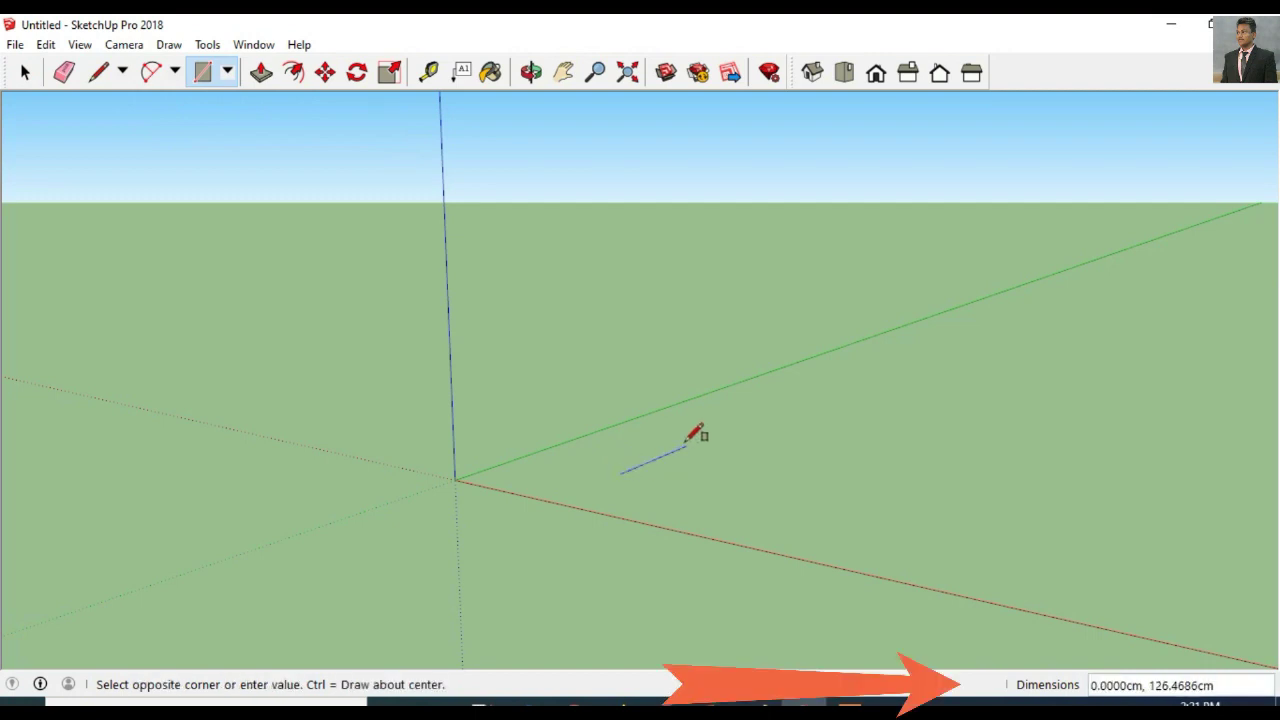
left_click(768, 440)
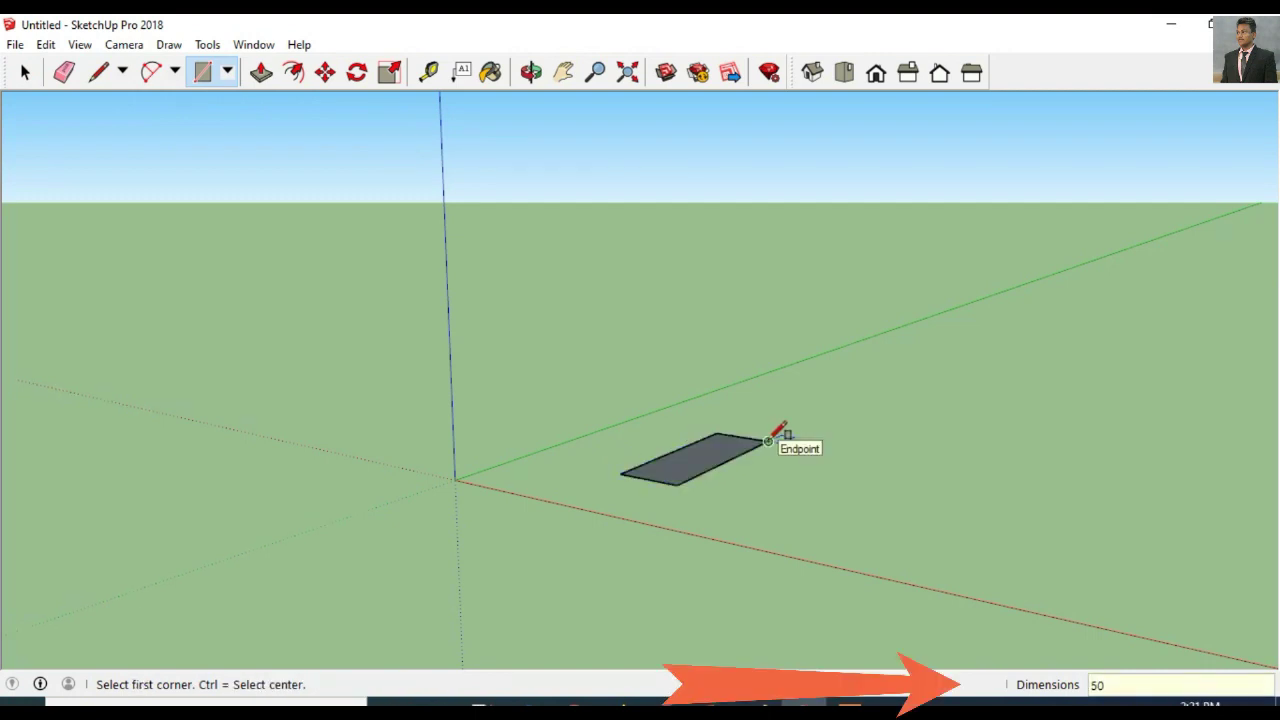
scroll(708, 480, "up", 1)
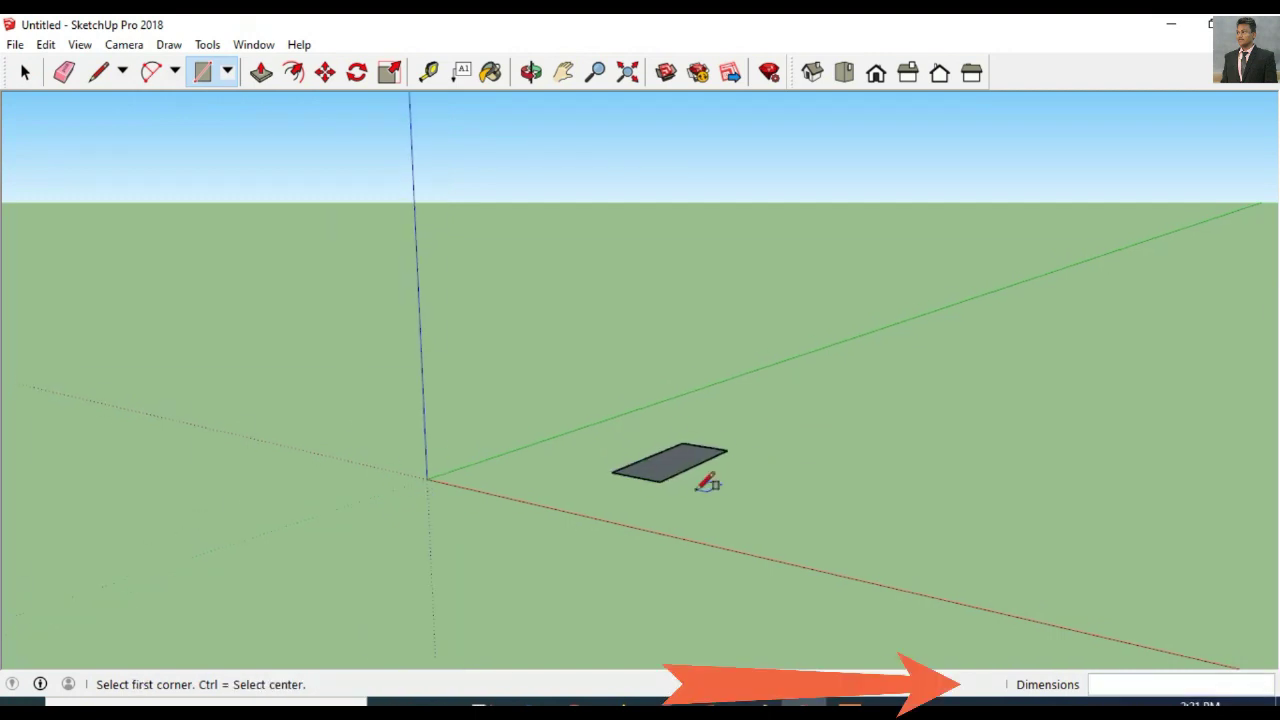
scroll(710, 485, "up", 3)
mouse_move(555, 110)
middle_mouse_down()
mouse_move(557, 291)
mouse_move(491, 334)
middle_mouse_up()
Step: Push/Pull the rectangle up 200 cm into a tall box, framed in view
key("p")
left_click(622, 430)
type("200")
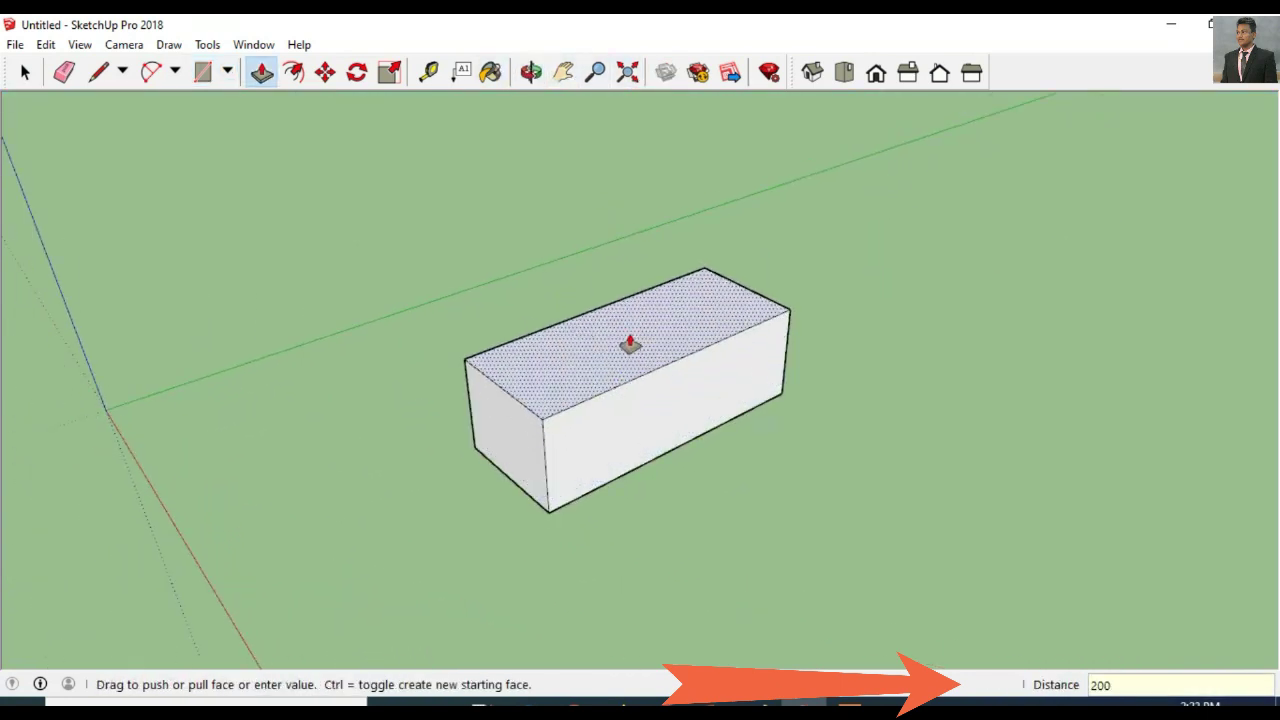
key("Return")
scroll(560, 114, "down", 1)
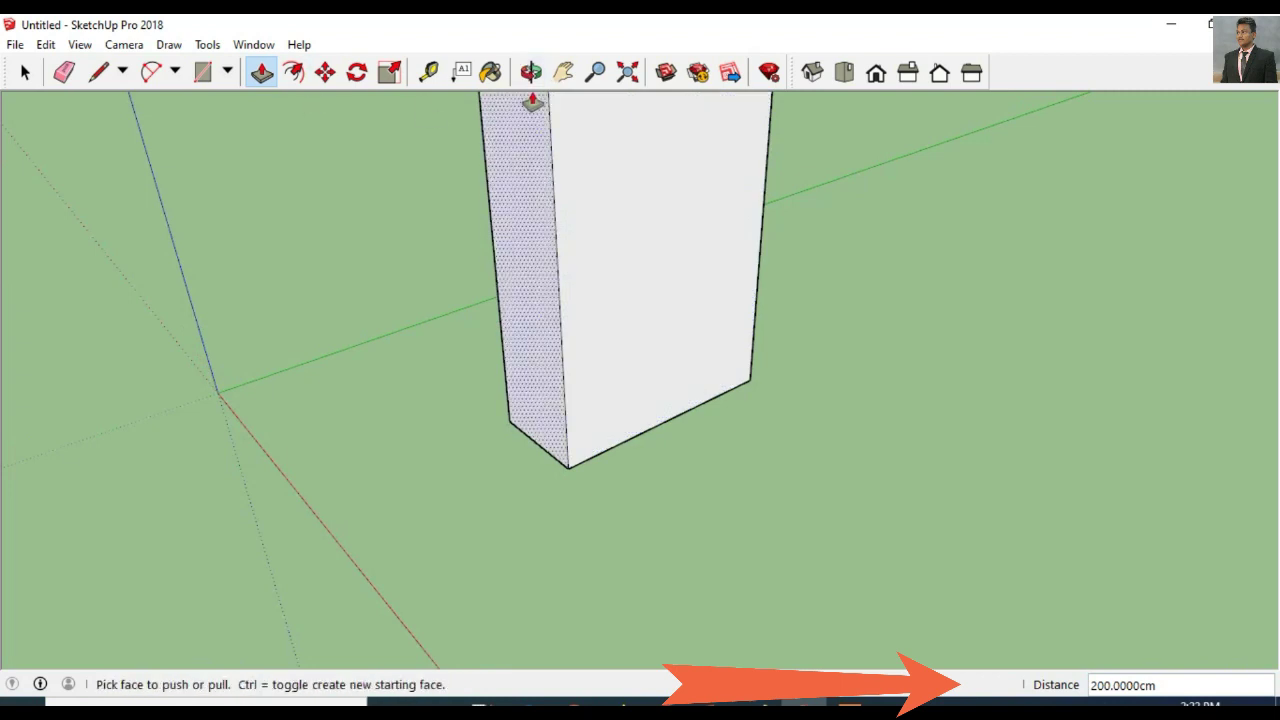
mouse_move(529, 109)
middle_mouse_down("shift")
mouse_move(354, 416)
mouse_move(307, 407)
middle_mouse_up("shift")
Step: Place inset border guides from the front face's bottom, side and top edges
key("t")
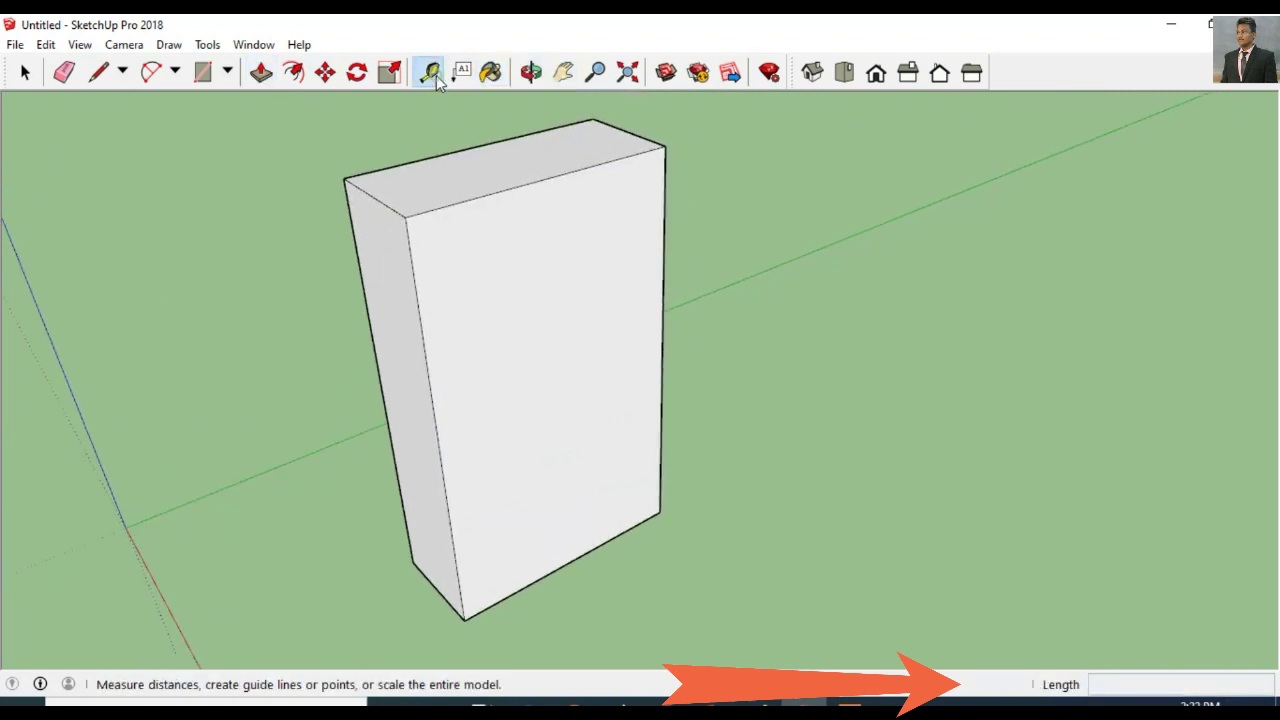
left_click(568, 560)
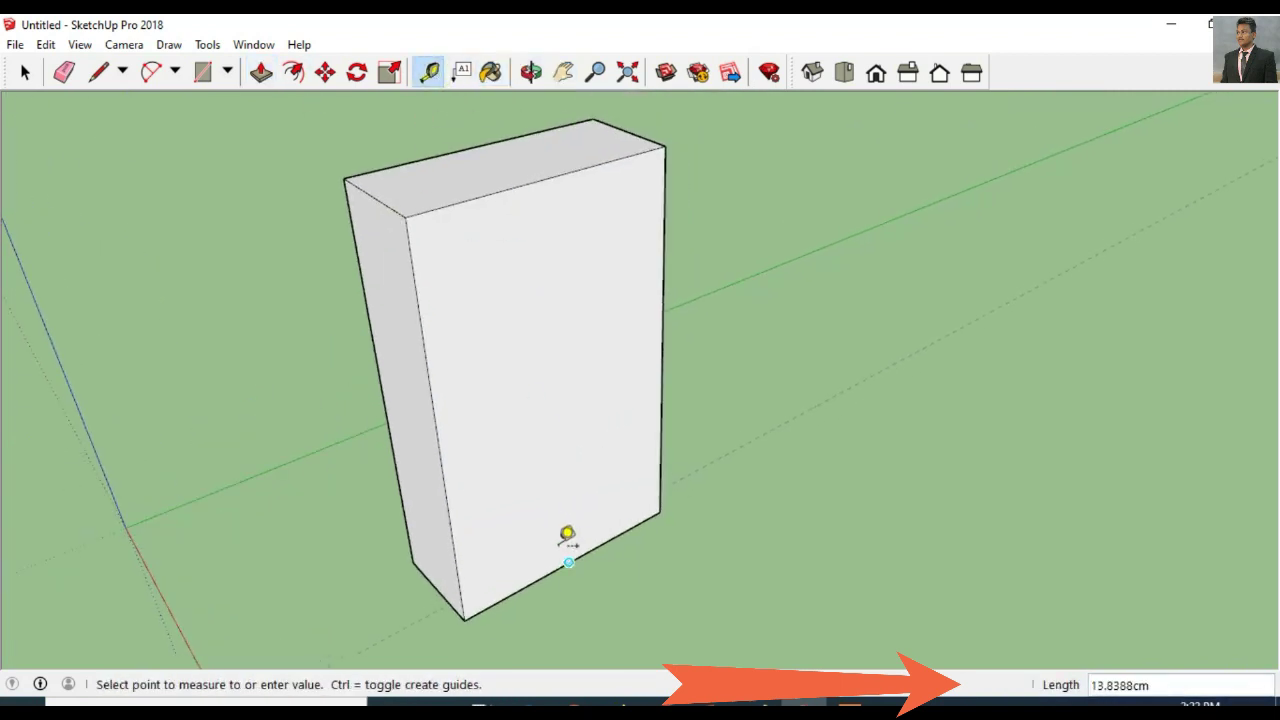
key("Return")
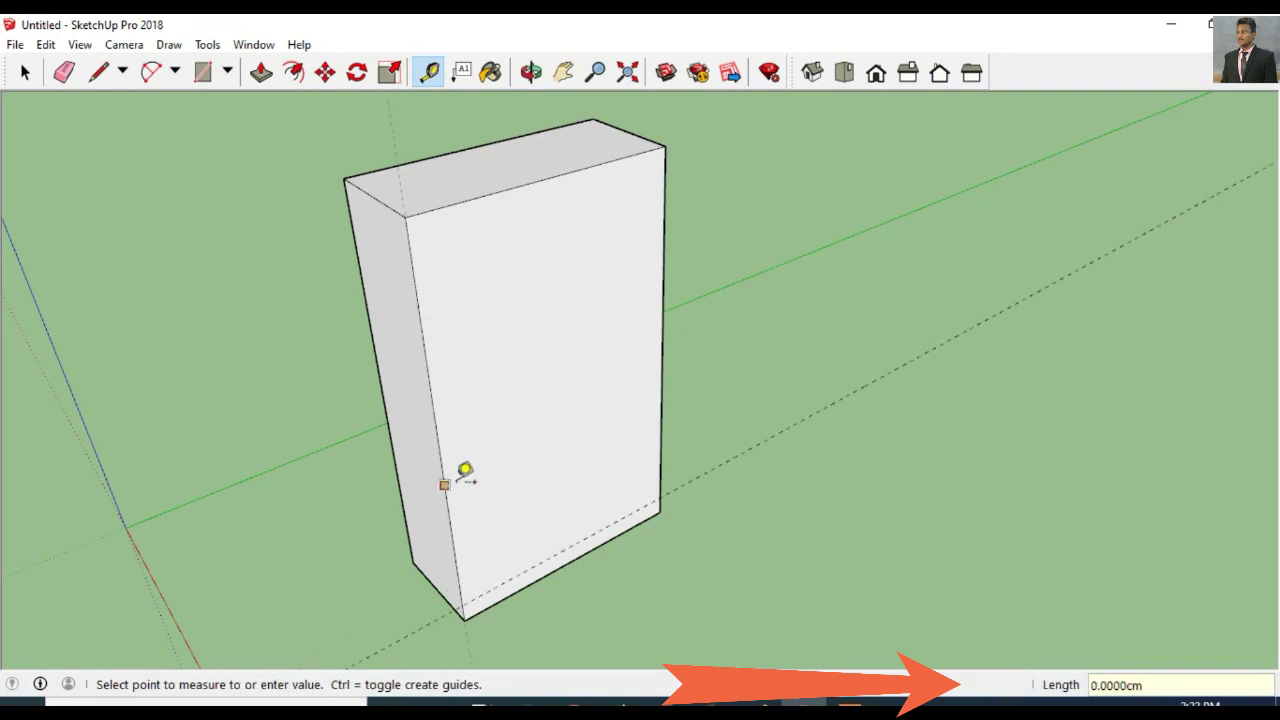
key("Return")
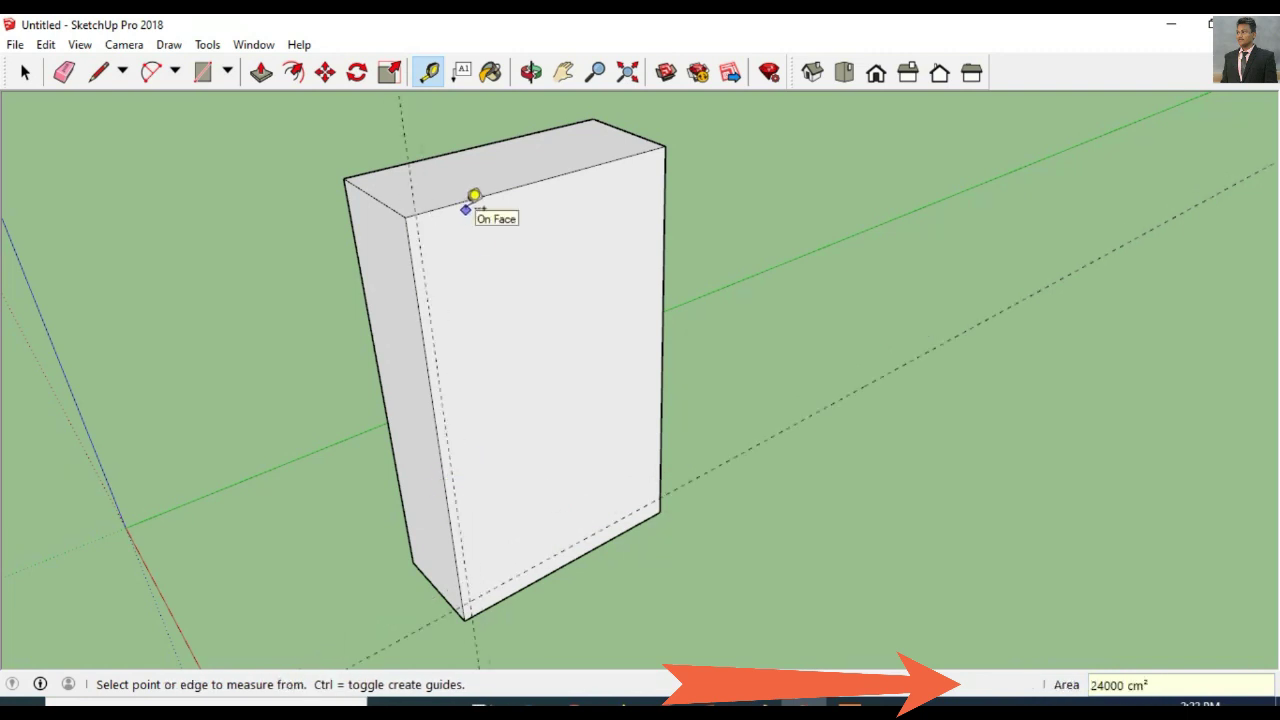
left_click(464, 200)
key("Return")
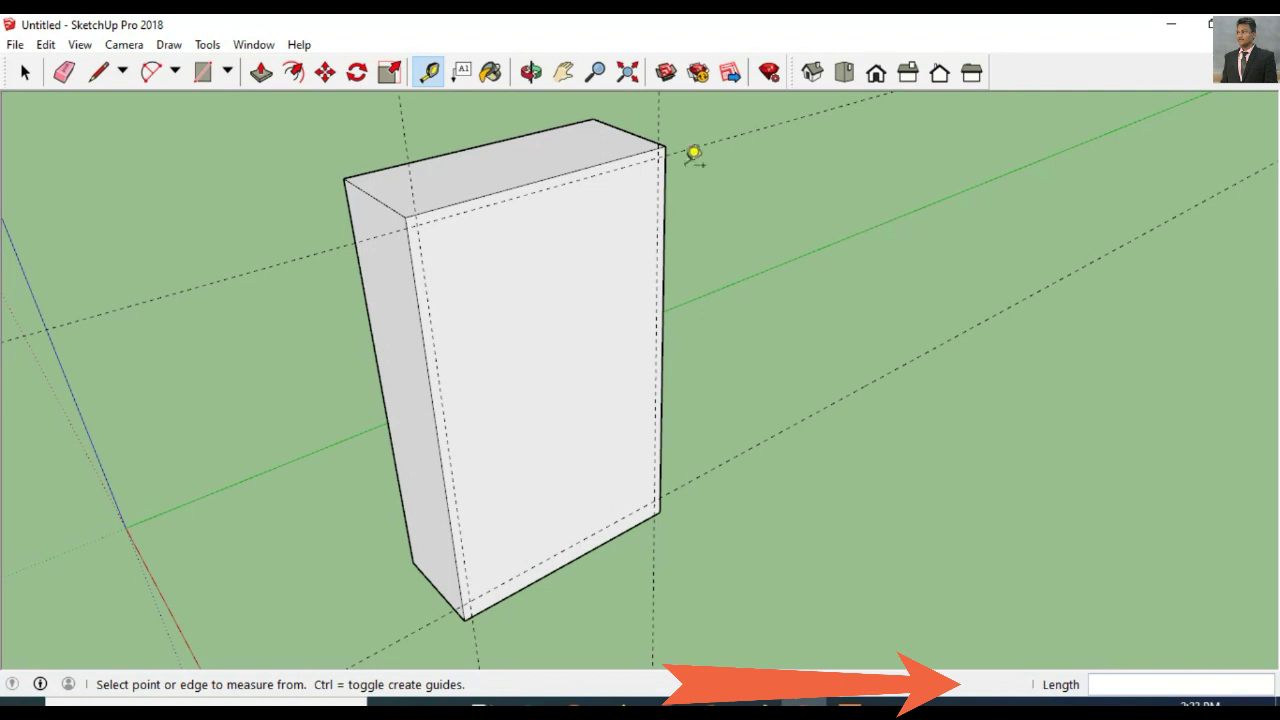
Step: Add a vertical guide down the middle of the front face plus a second centre guide
left_click(415, 287)
type("6")
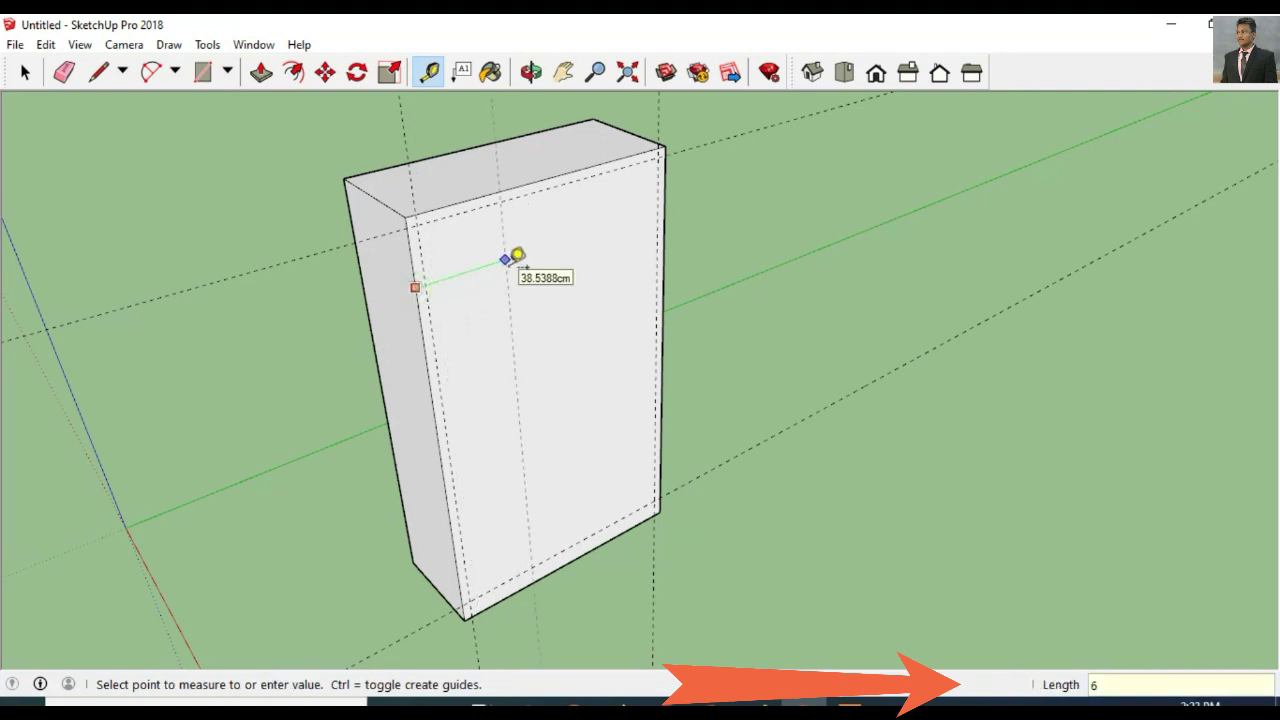
key("Return")
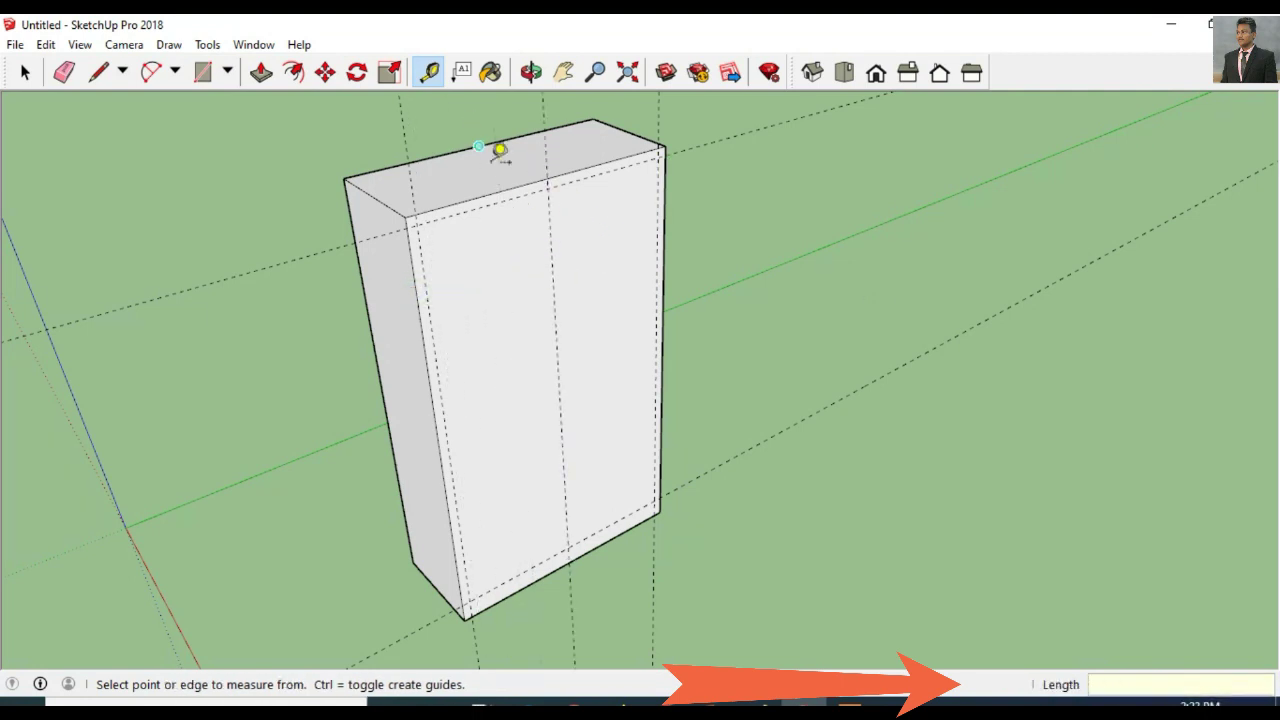
left_click(551, 246)
type("2")
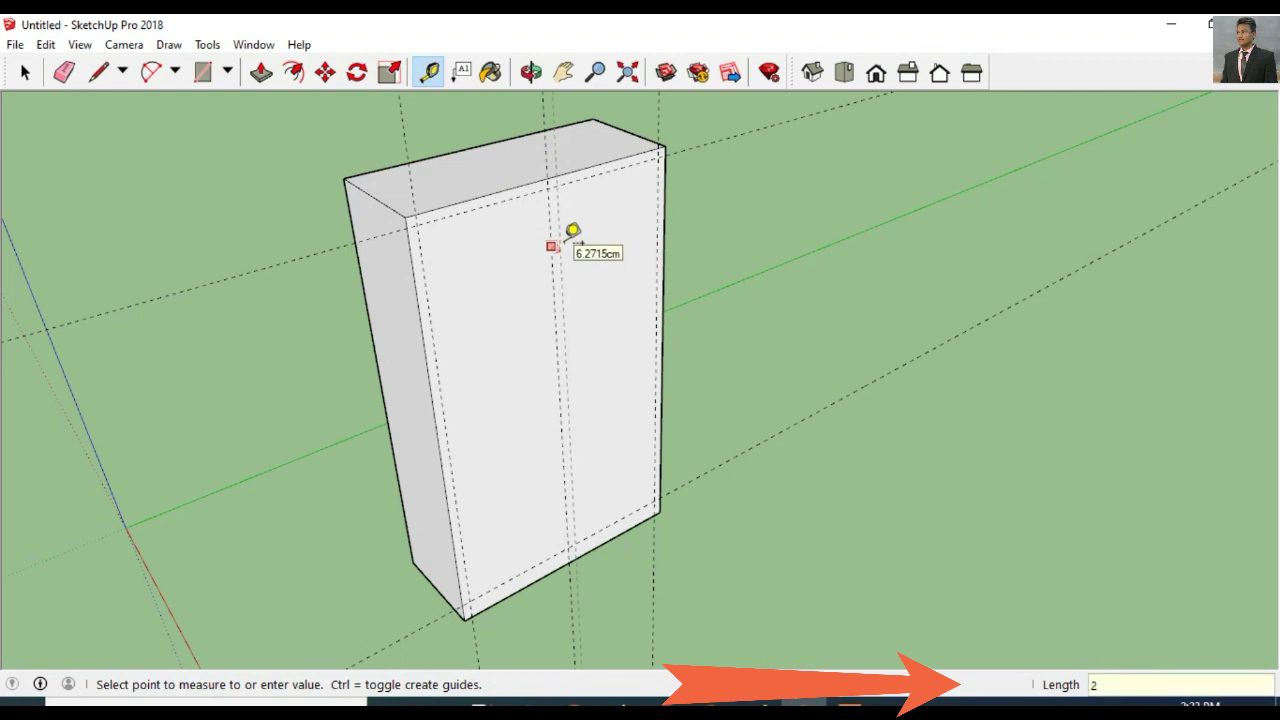
key("Return")
left_click(531, 72)
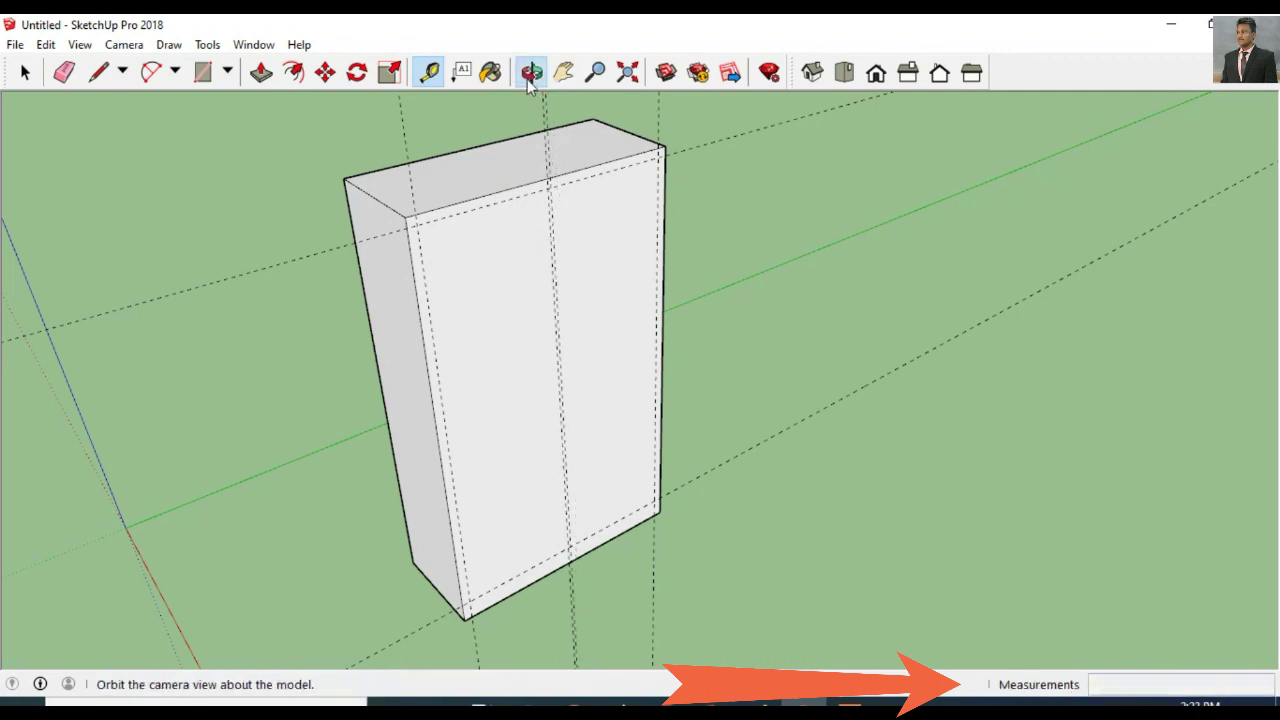
left_click_drag(720, 400, 834, 397)
Step: Add a 2 cm offset guide beside the centre line for the door split
left_click(45, 44)
left_click(391, 208)
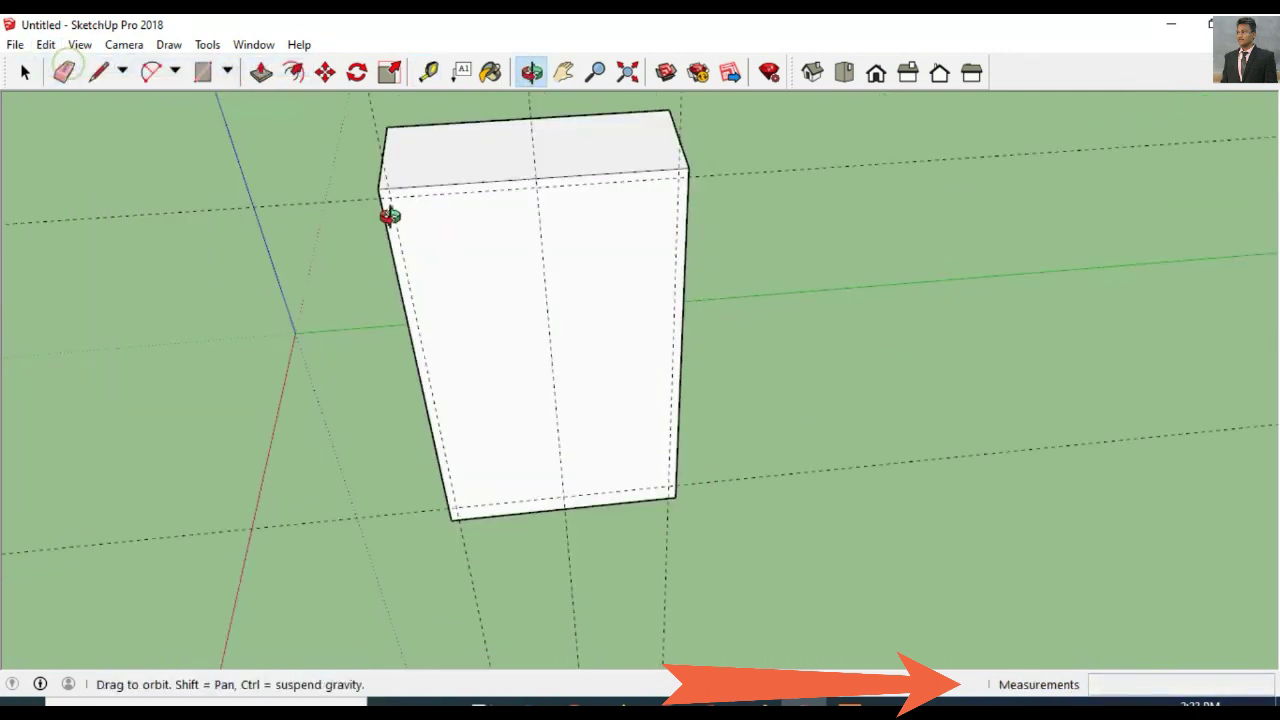
left_click(428, 72)
left_click(531, 72)
left_click_drag(563, 274, 500, 130)
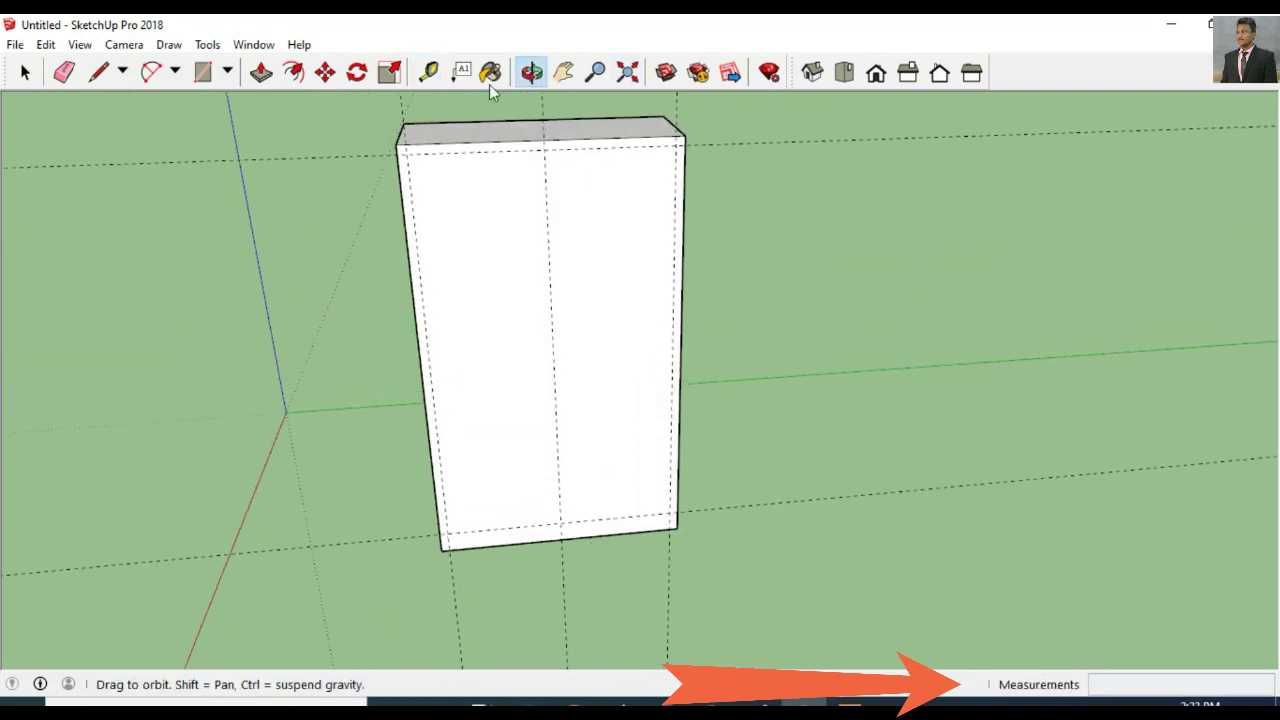
left_click(429, 74)
left_click(548, 240)
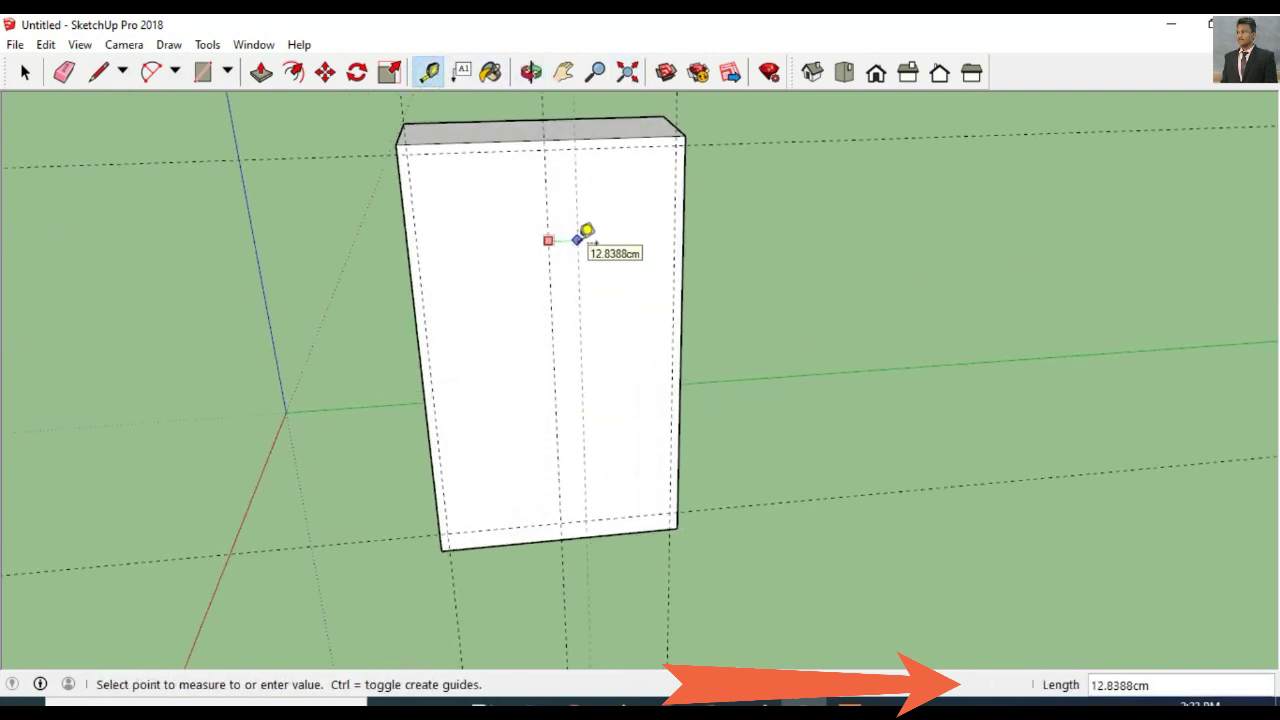
left_click(587, 230)
left_click(548, 240)
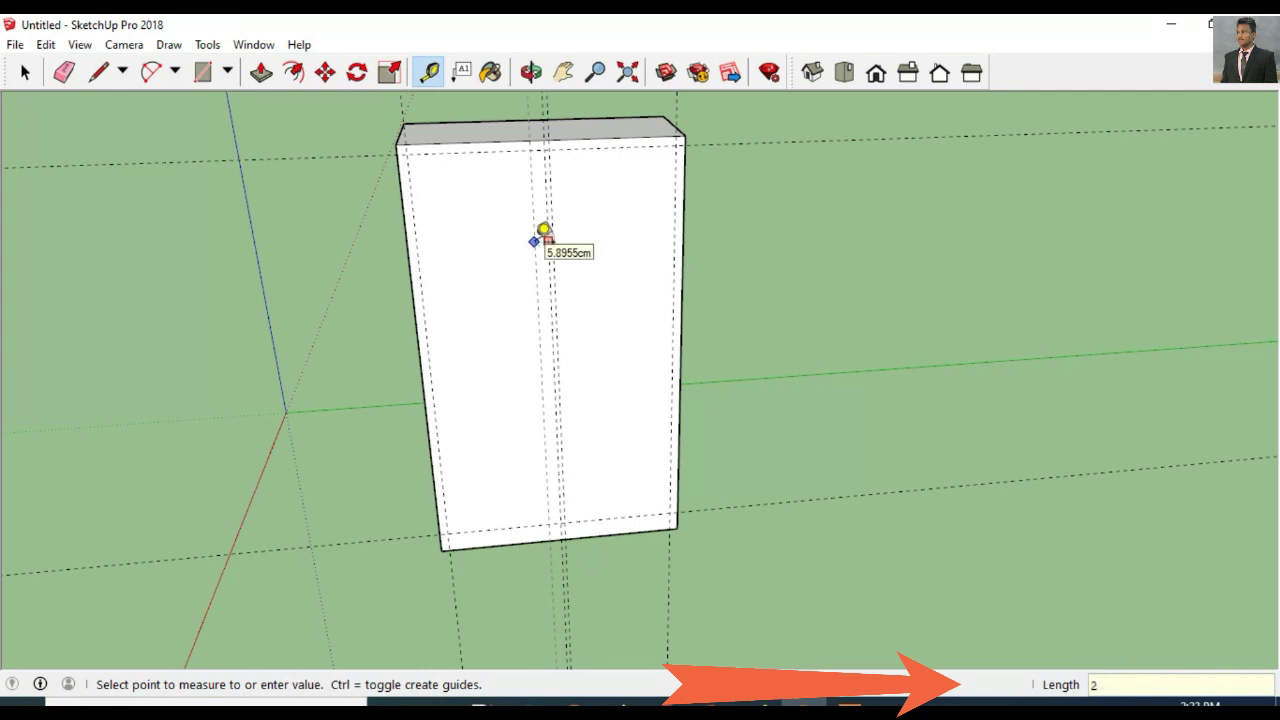
key("Return")
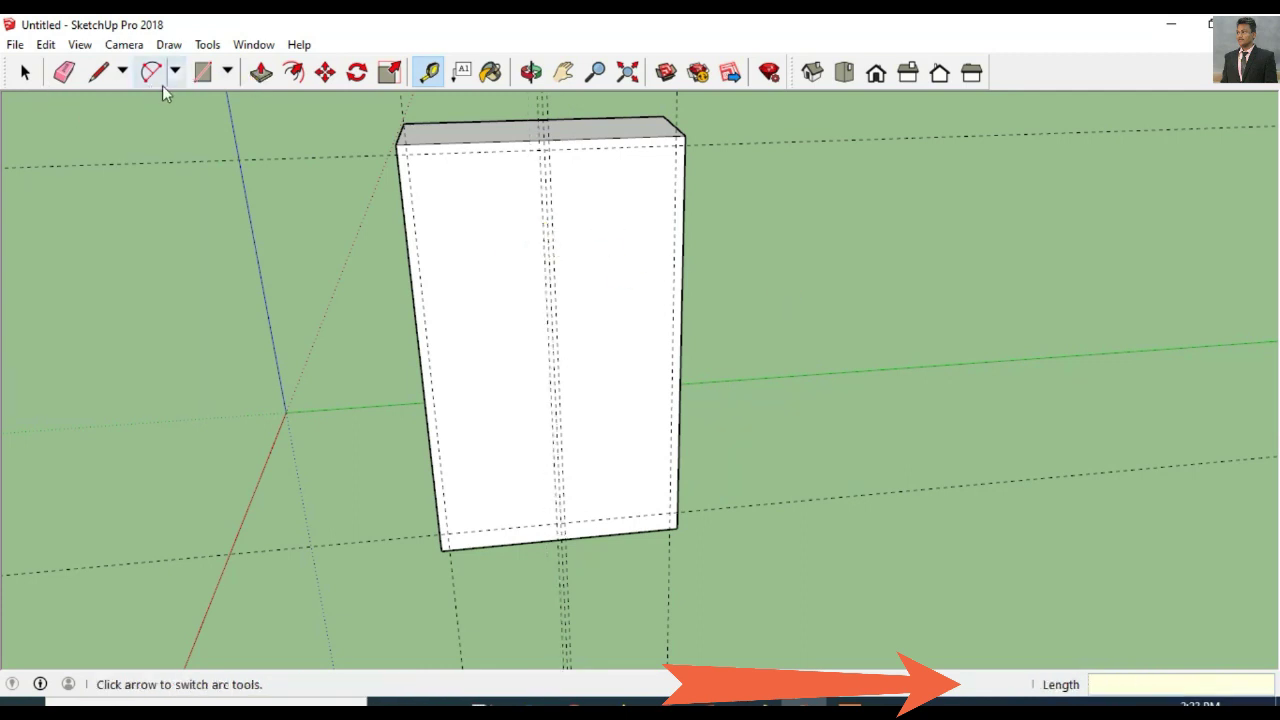
Step: Trace the left and right 186 × 54 cm door panels and the base strip along the guides
left_click(203, 72)
left_click(405, 153)
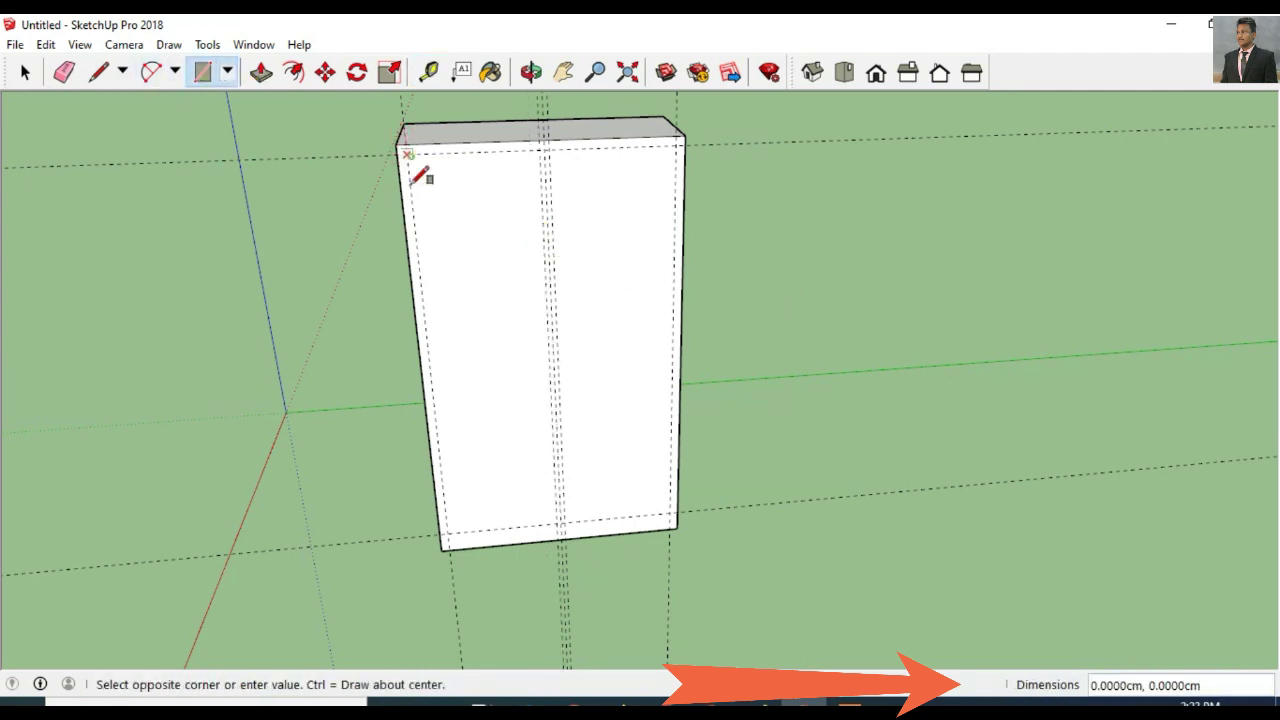
left_click(560, 523)
scroll(540, 160, "up", 2)
scroll(565, 145, "up", 1)
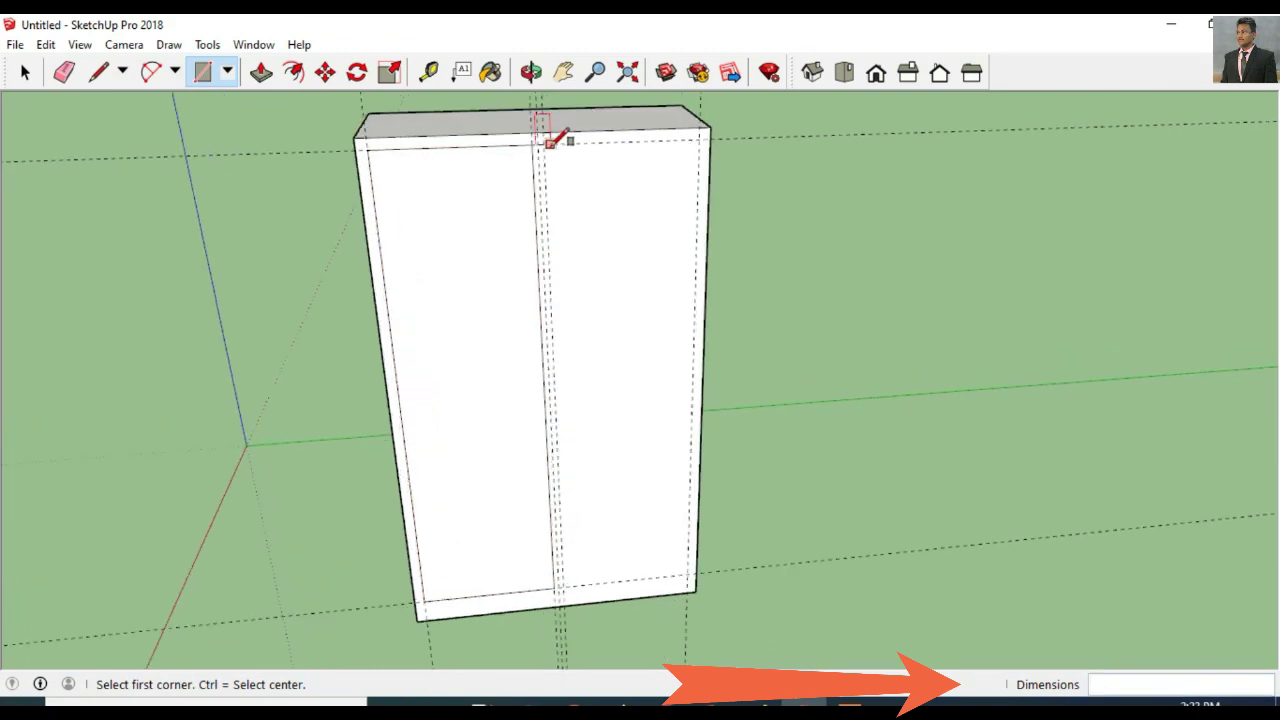
left_click(543, 144)
left_click(692, 572)
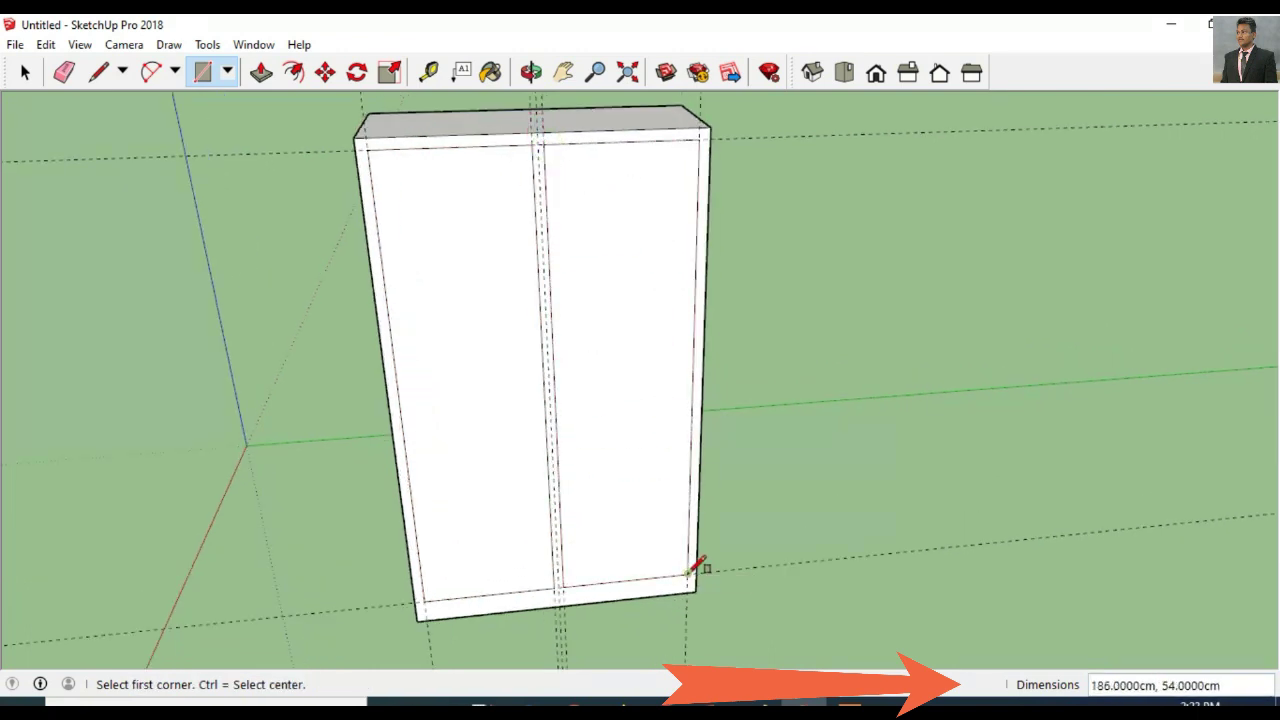
left_click(424, 601)
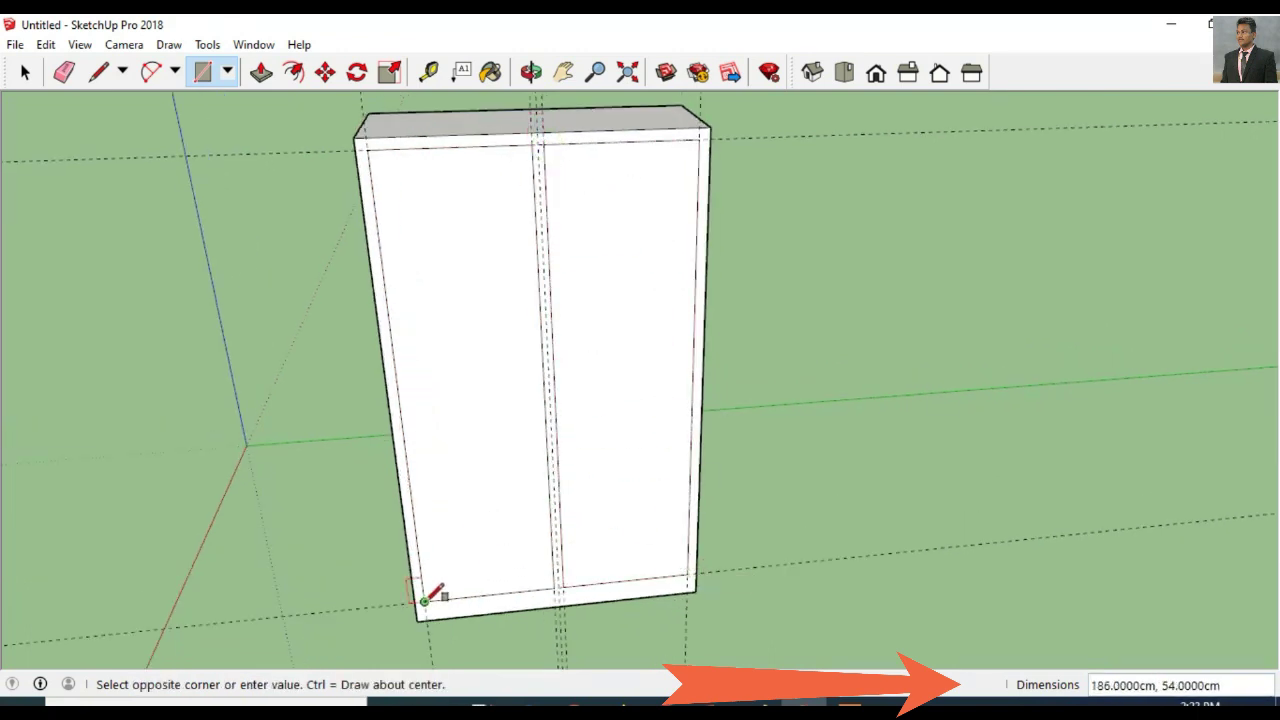
left_click(695, 588)
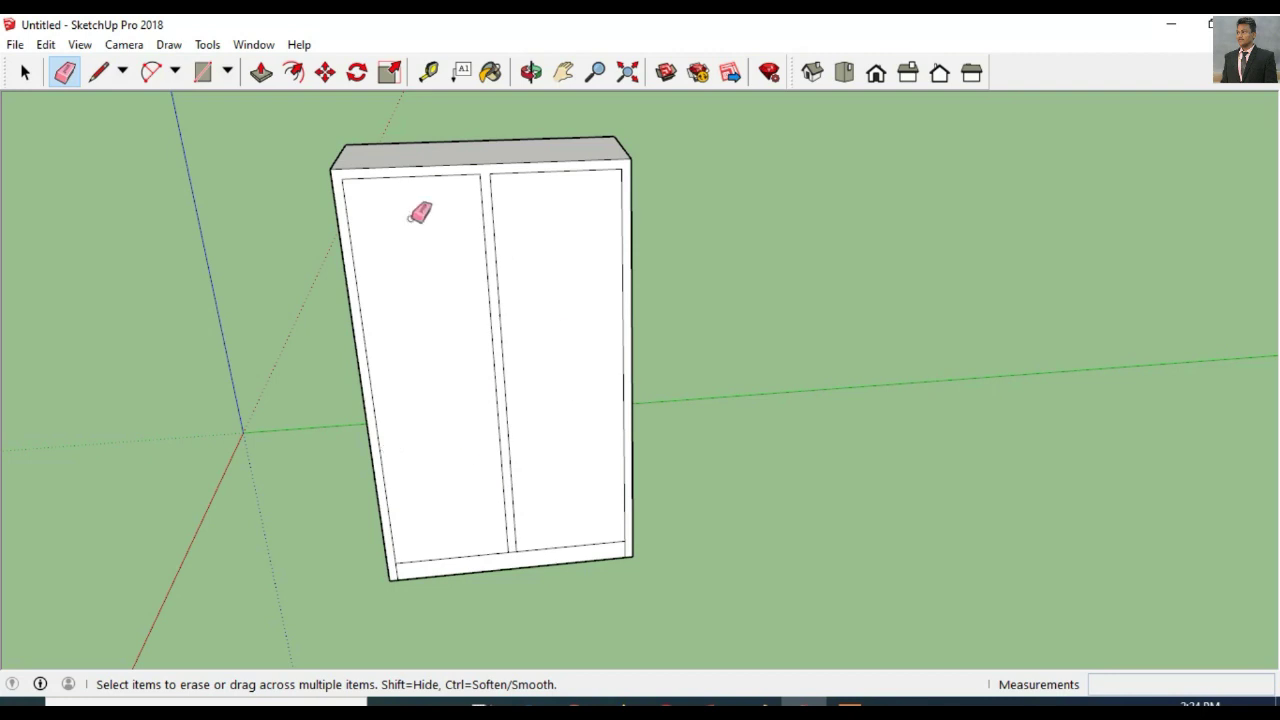
Step: Place a horizontal guide across the doors, then undo the stray guide on the right door
key("t")
left_click(556, 170)
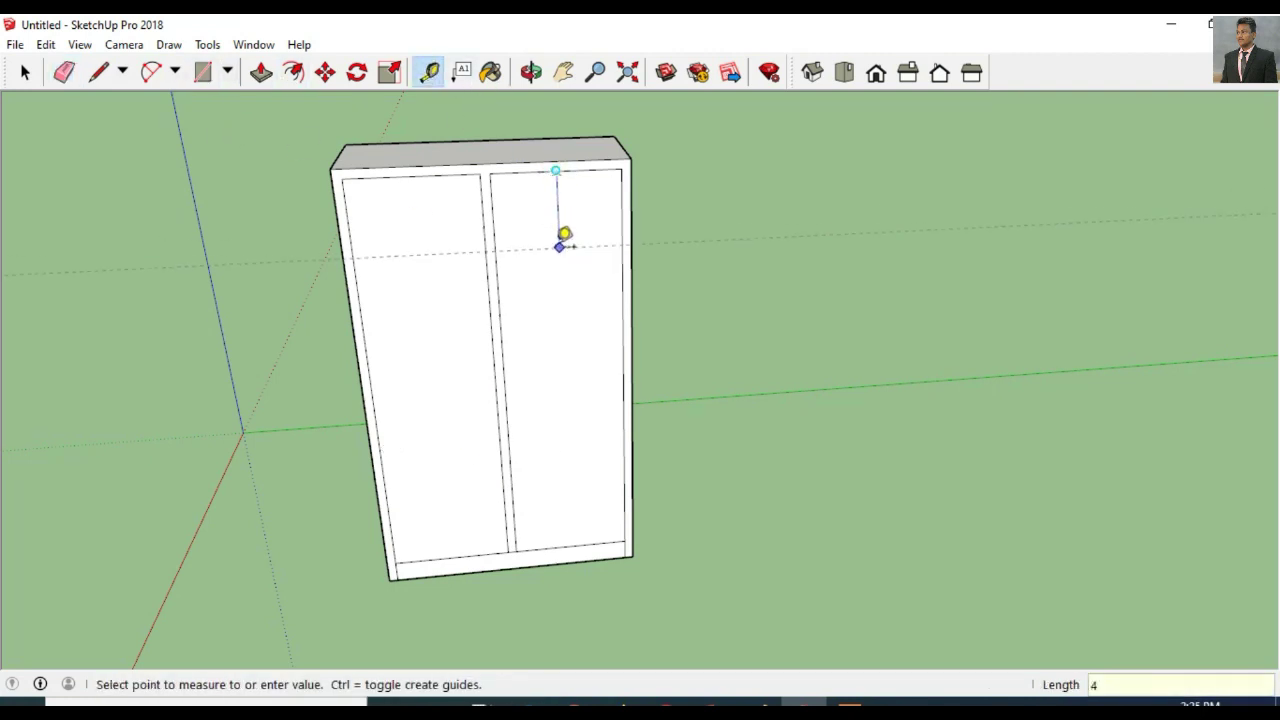
left_click(560, 262)
left_click(560, 274)
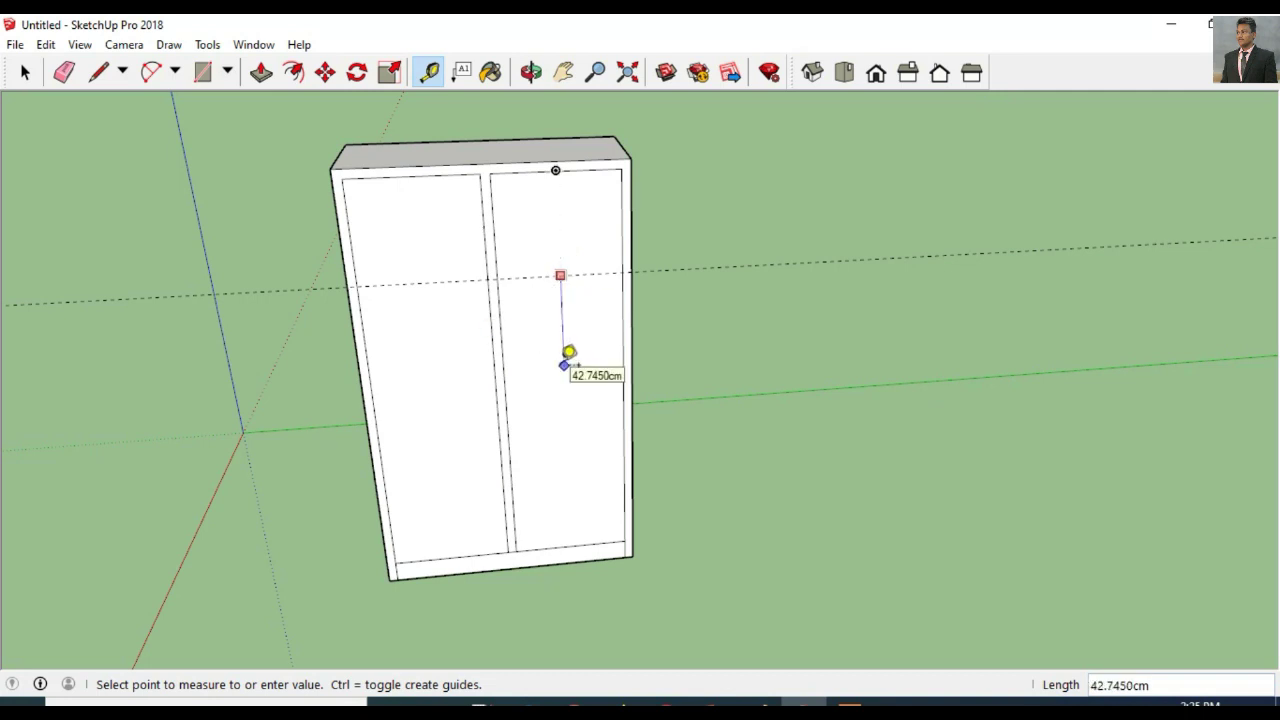
key("Return")
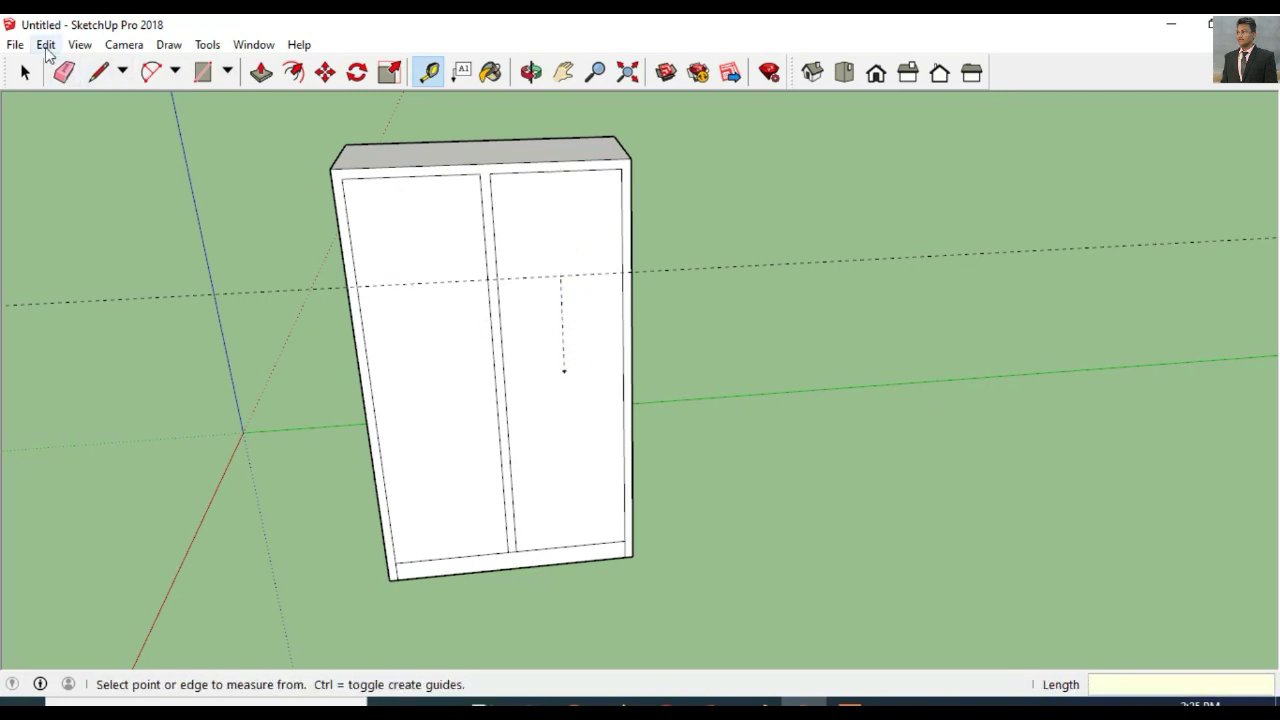
left_click(46, 44)
left_click(70, 66)
Step: Add a guide 45 cm below the door top and a lower shelf guide, undoing a misplaced one
left_click(556, 170)
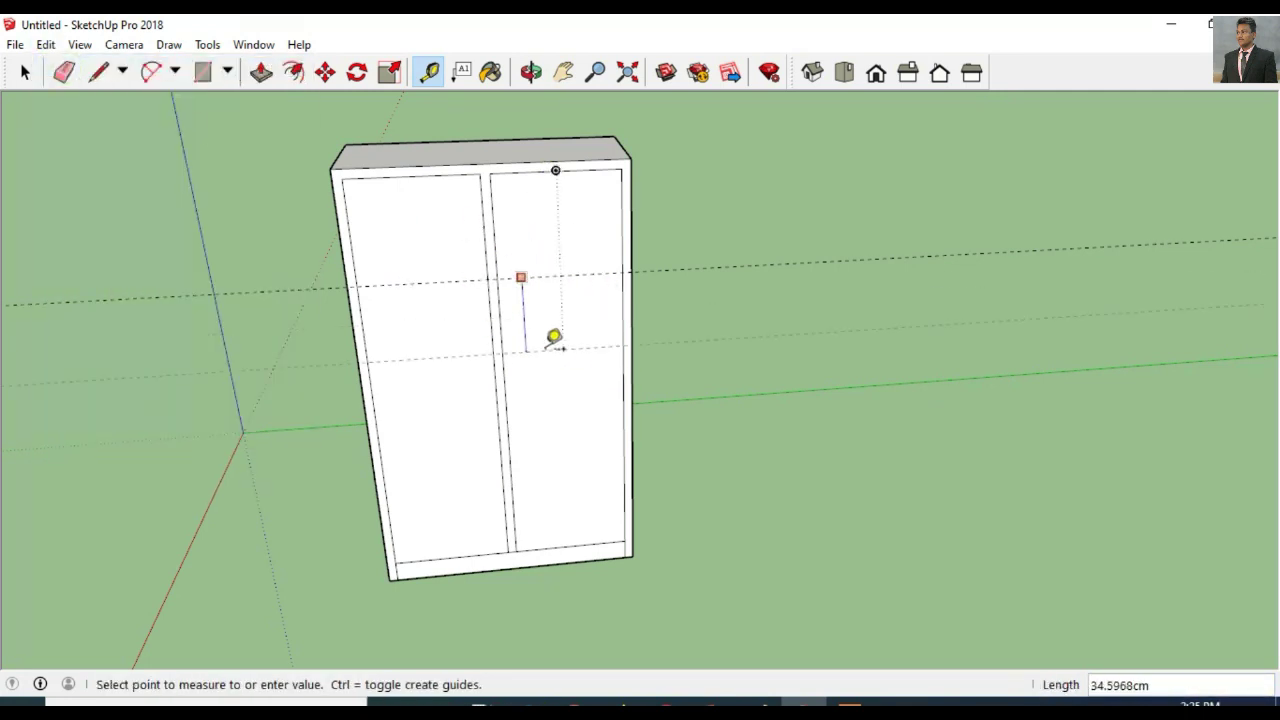
type("45")
key("Return")
left_click(522, 370)
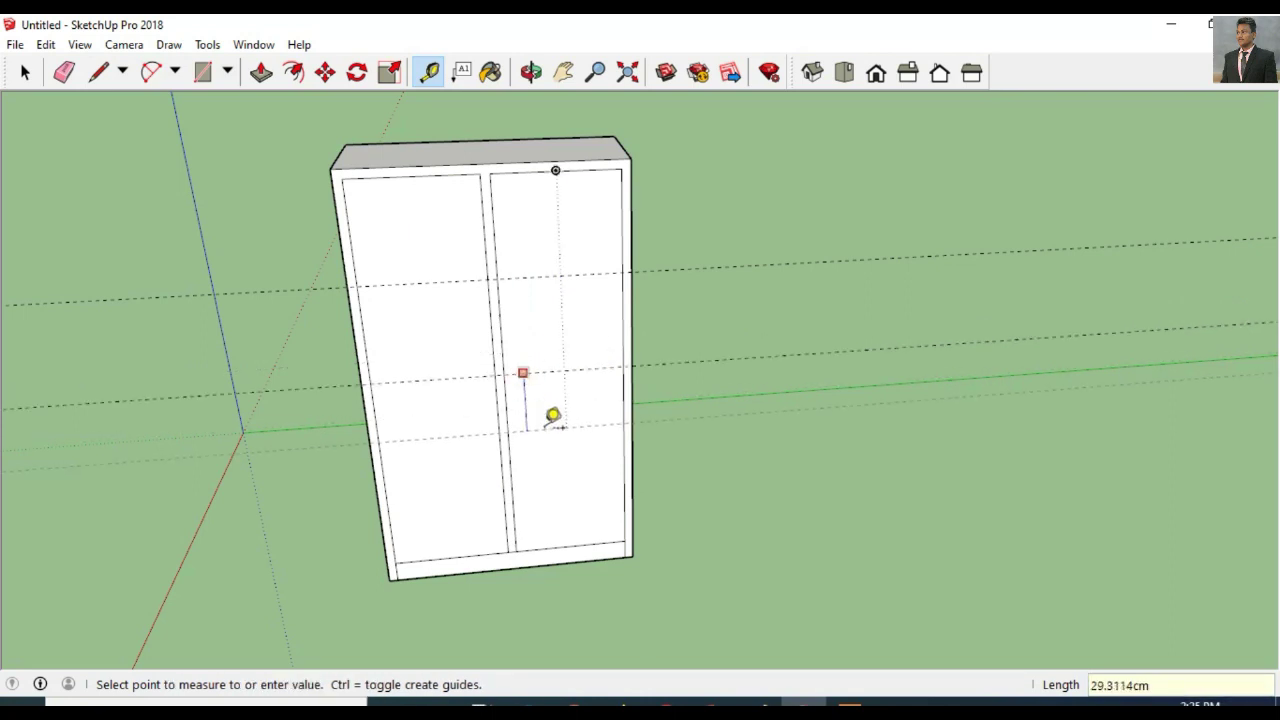
left_click(543, 465)
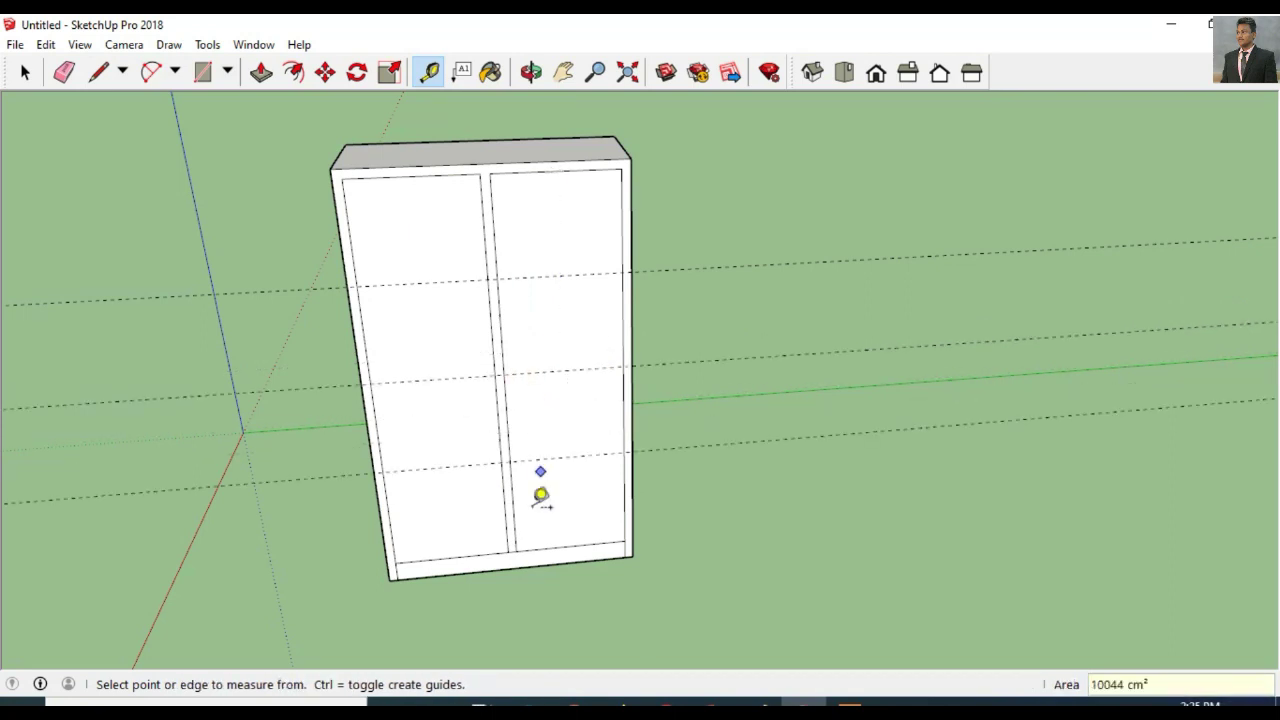
left_click(529, 271)
left_click(533, 300)
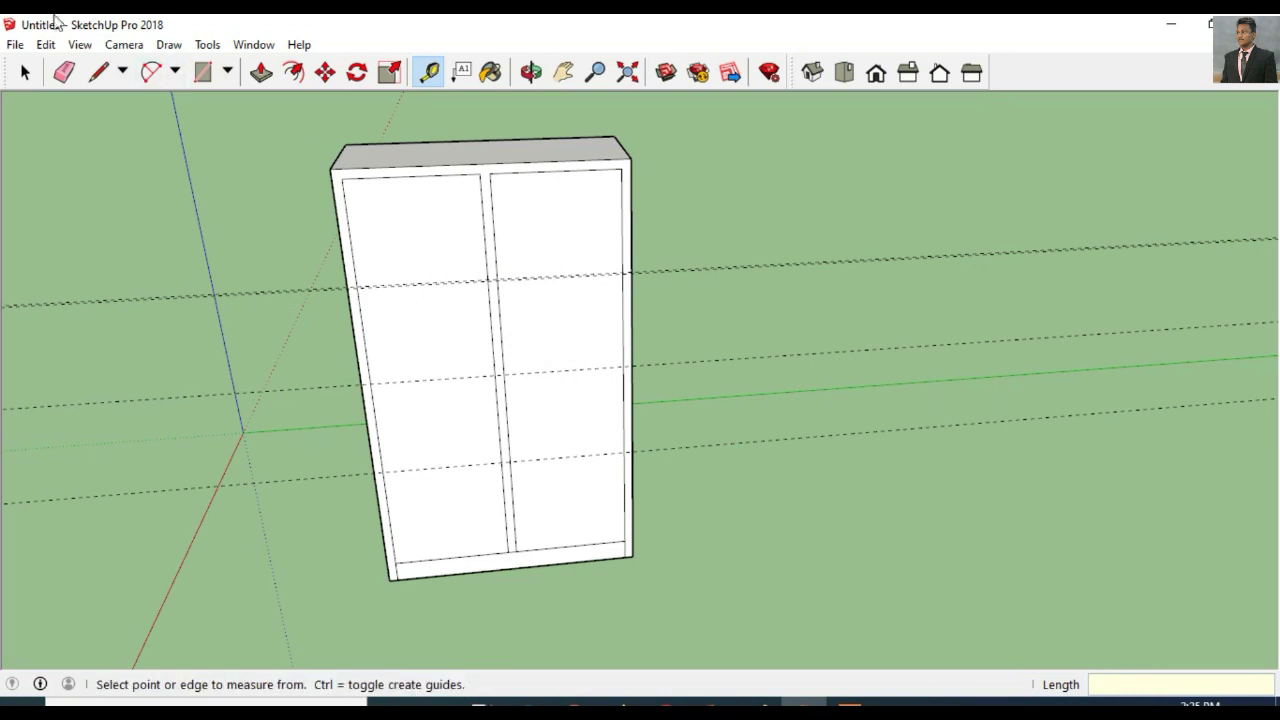
left_click(46, 44)
left_click(62, 66)
Step: From a straight-on front view, add 2 cm offset guides beside the shelf guides
left_click(535, 72)
left_click_drag(660, 320, 757, 271)
key("t")
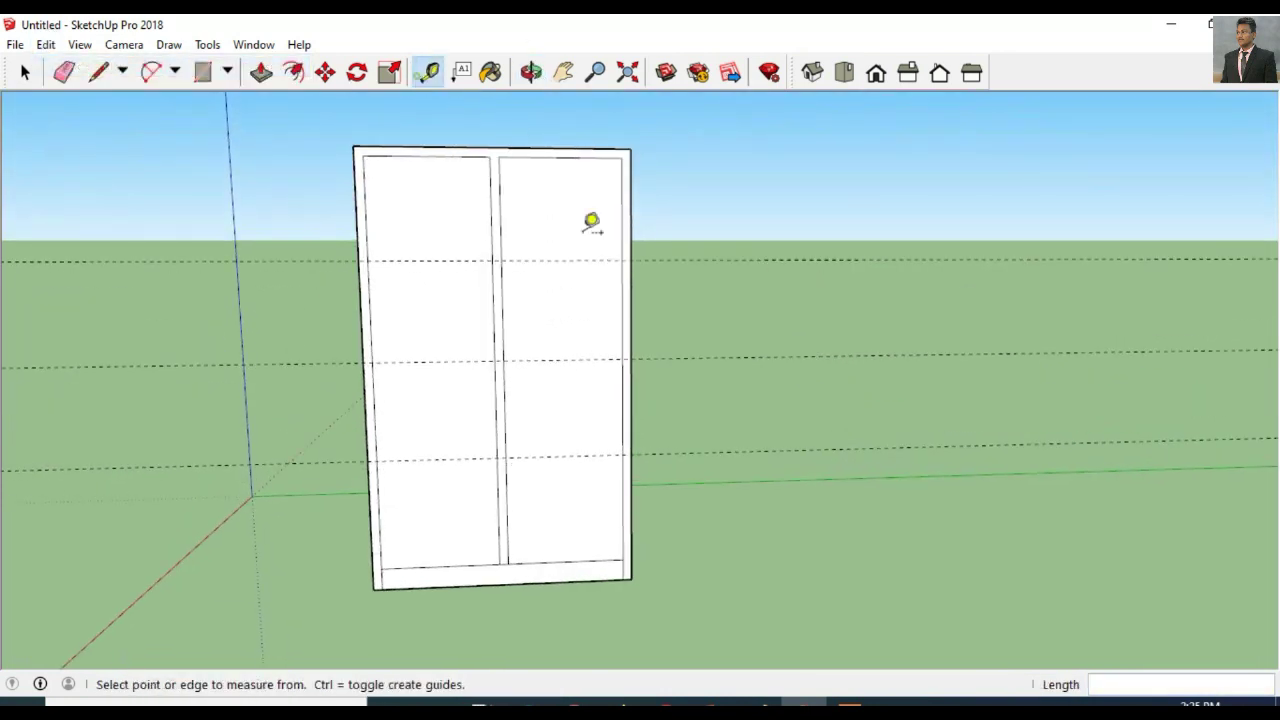
left_click(538, 260)
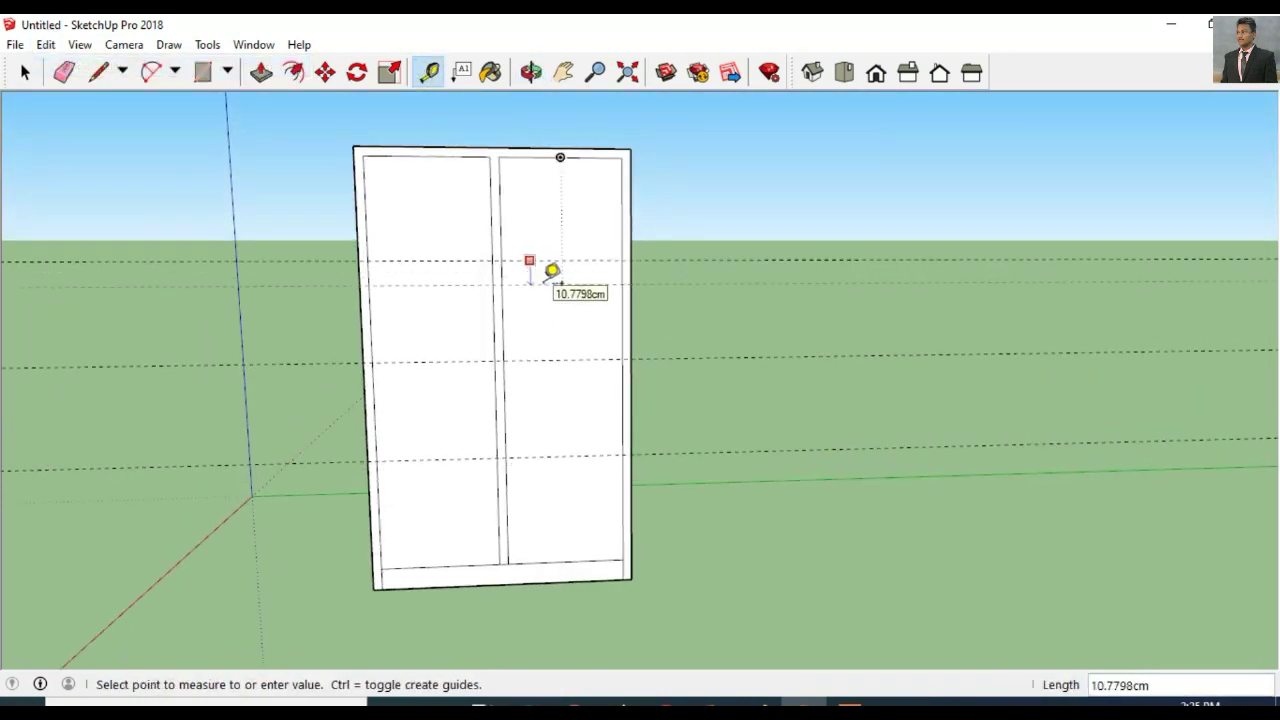
type("2")
key("Return")
left_click(537, 359)
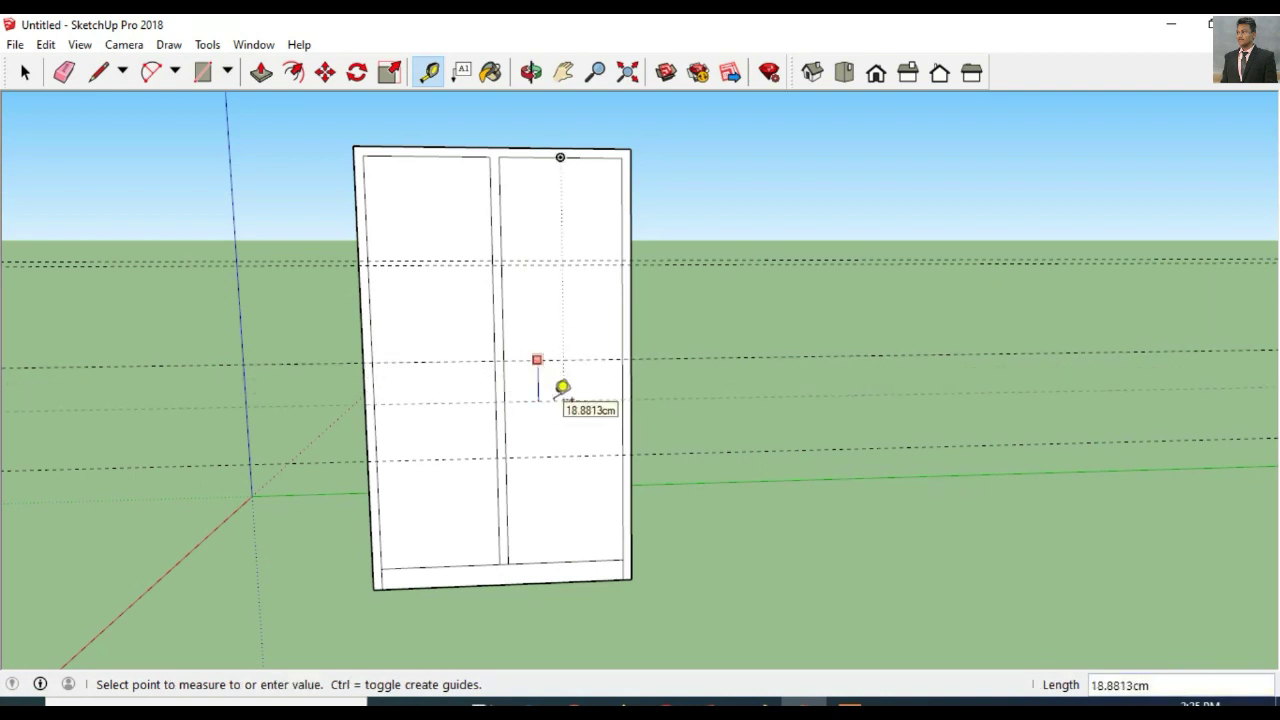
left_click(562, 385)
left_click(552, 456)
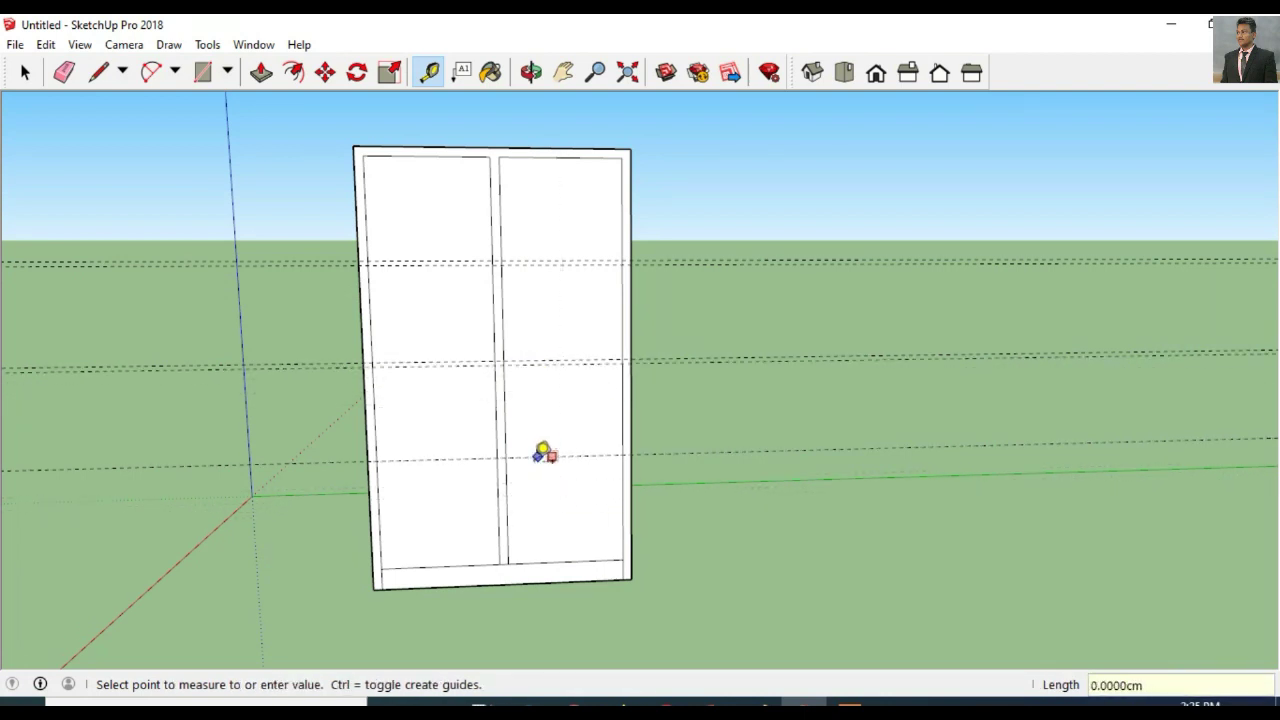
key("Escape")
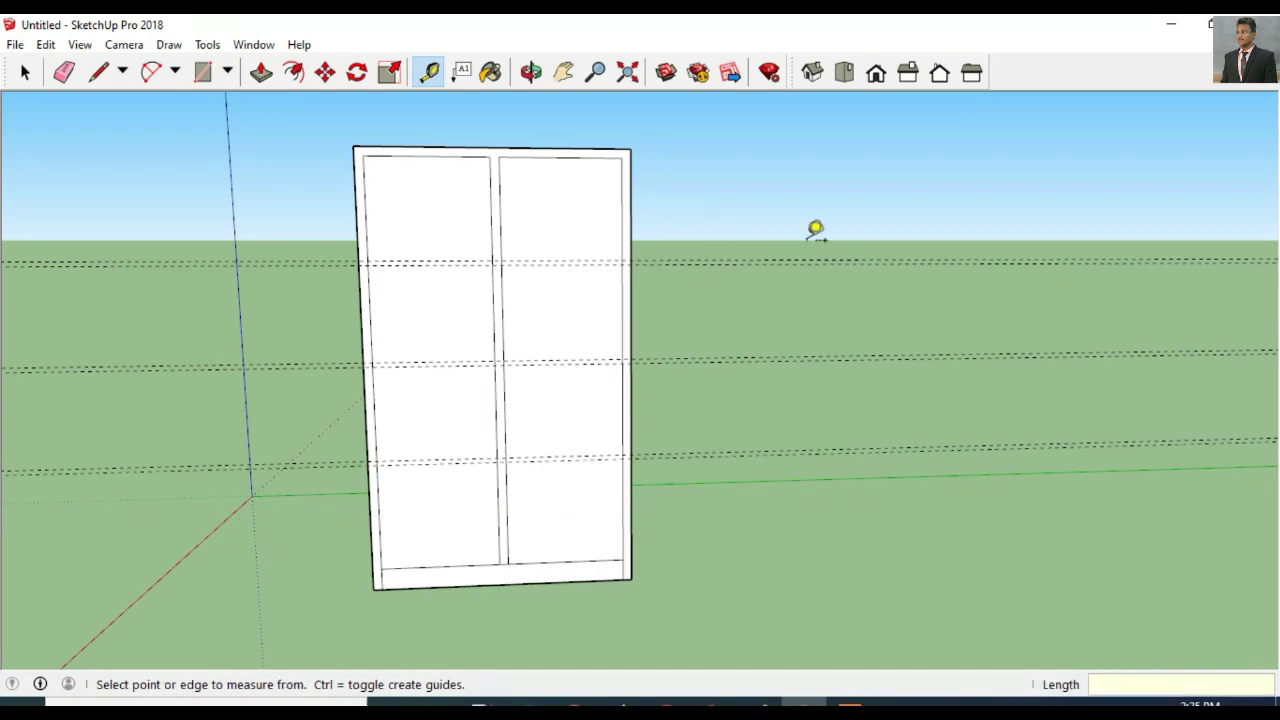
Step: Draw 2 cm shelf strips: top and middle across the panels, plus the lowest on the right
left_click(202, 72)
scroll(528, 257, "up", 2)
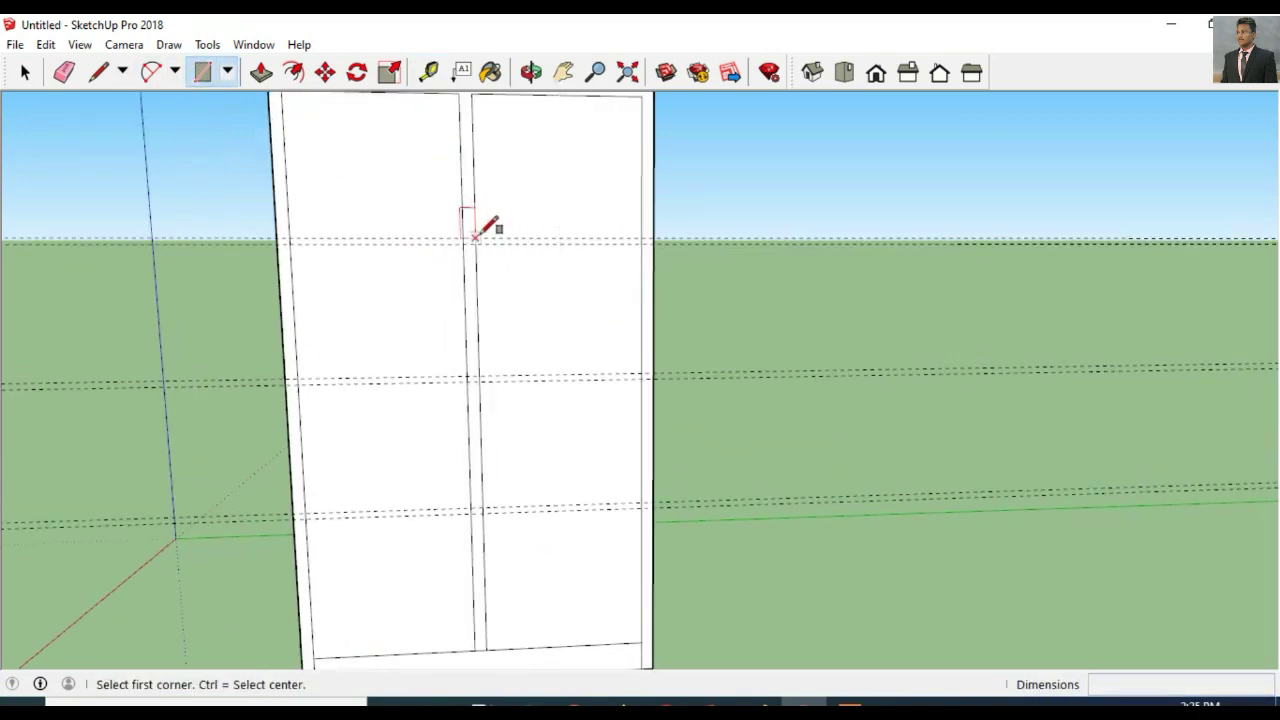
left_click(474, 236)
left_click(646, 241)
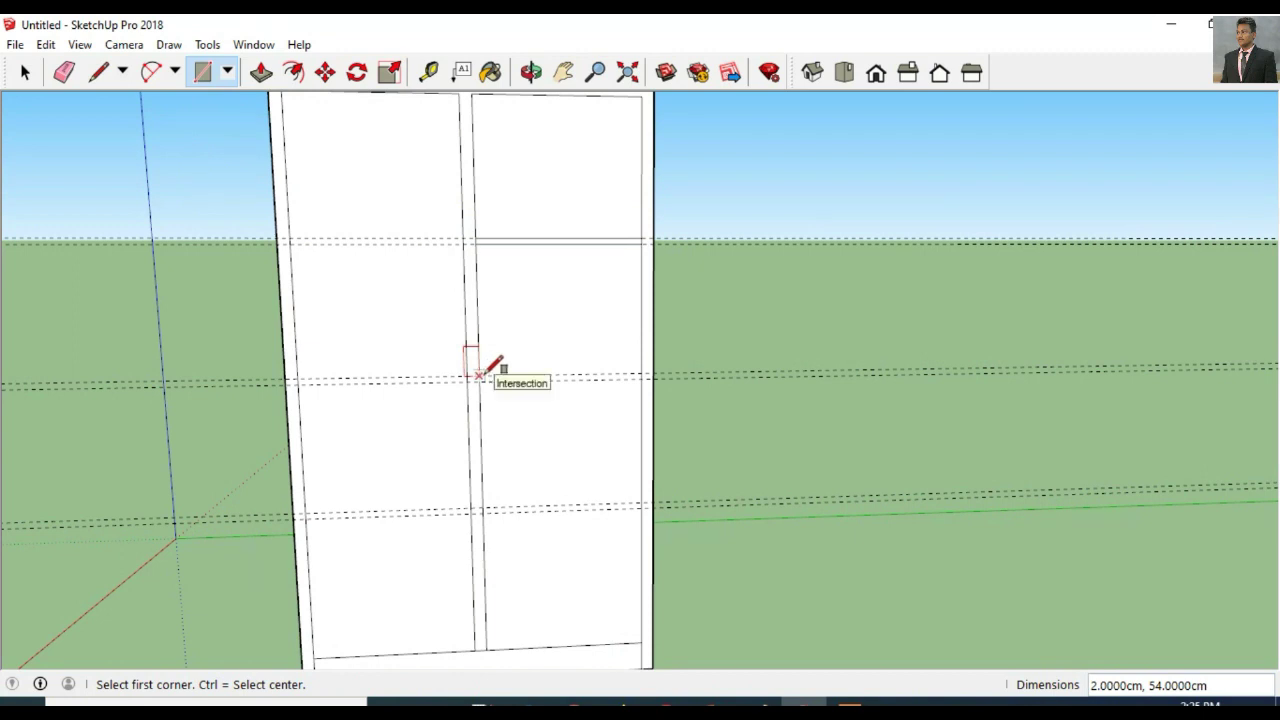
left_click(477, 376)
left_click(643, 378)
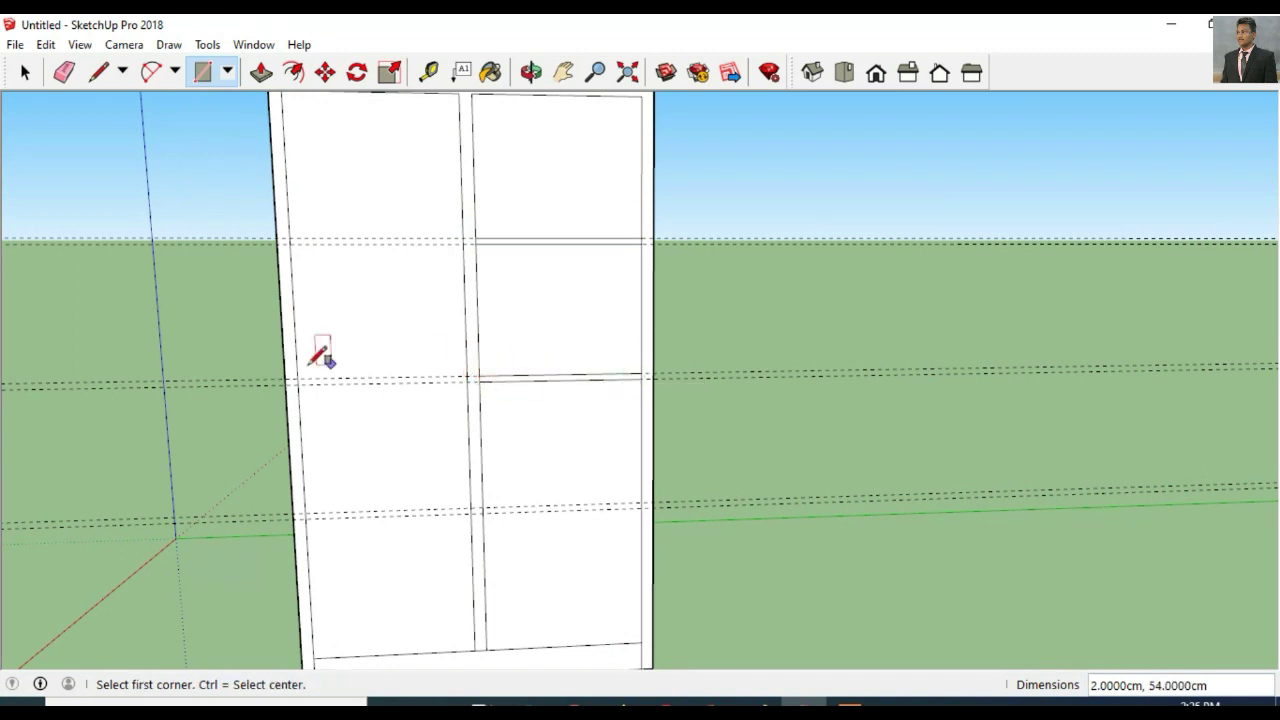
left_click(296, 376)
left_click(468, 380)
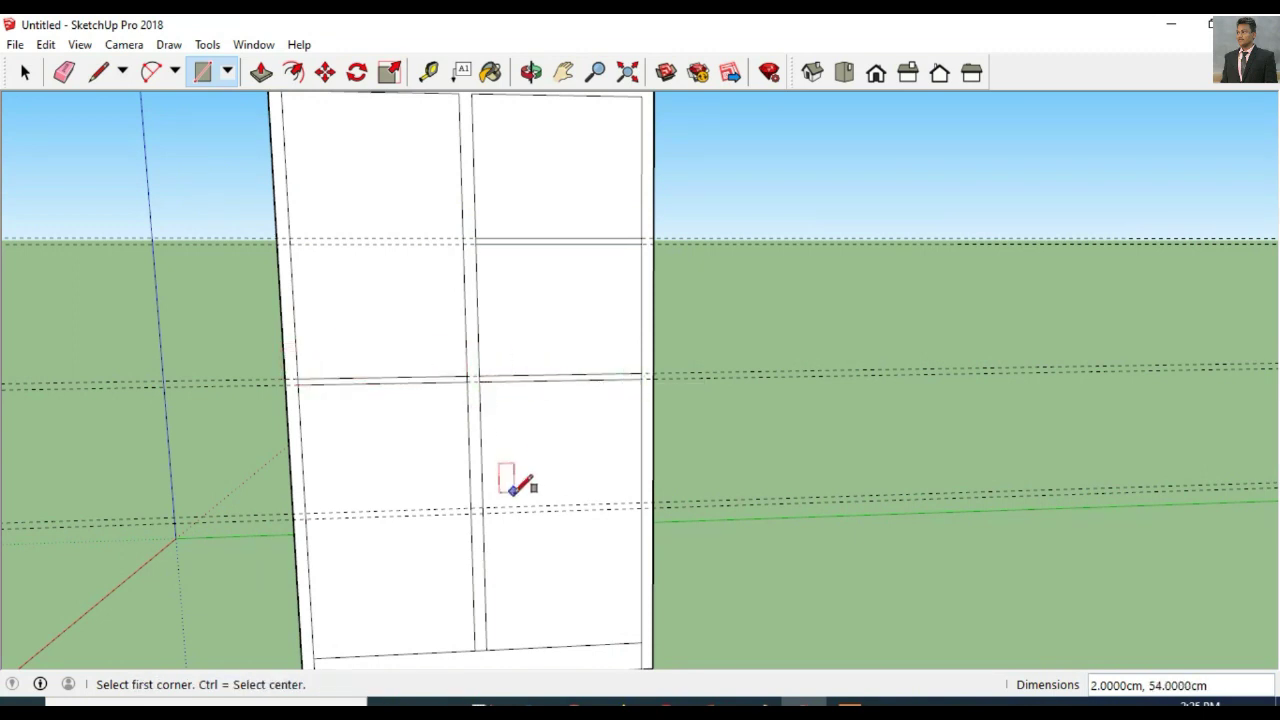
left_click(481, 505)
left_click(646, 507)
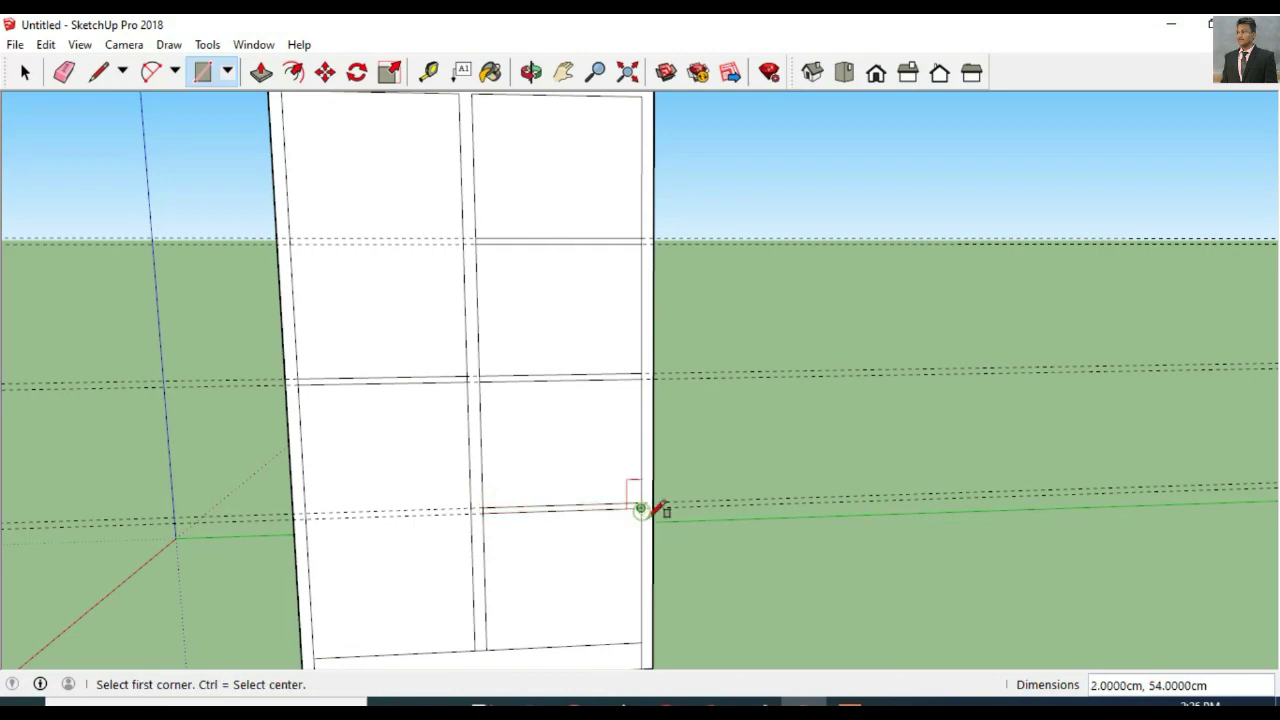
scroll(752, 404, "down", 2)
scroll(744, 408, "down", 1)
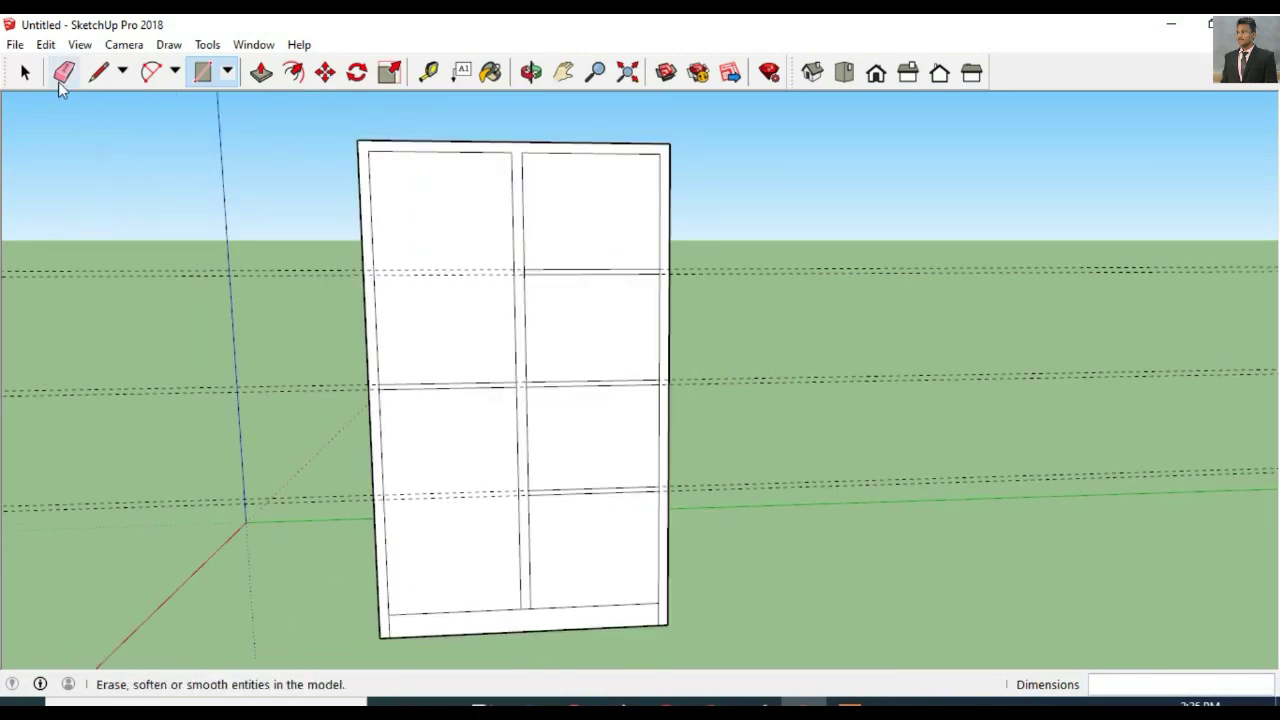
Step: Erase the extra left-column shelf edges and place a guide 20 cm up from the bottom
left_click(64, 72)
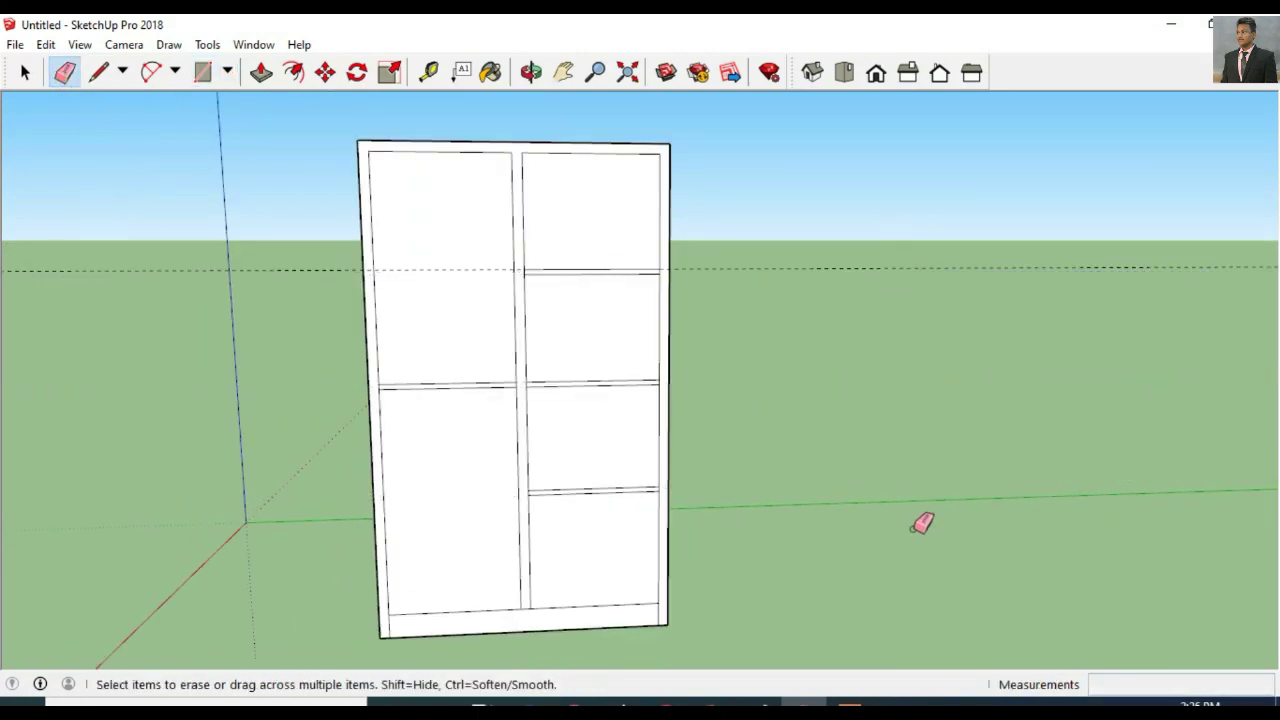
key("t")
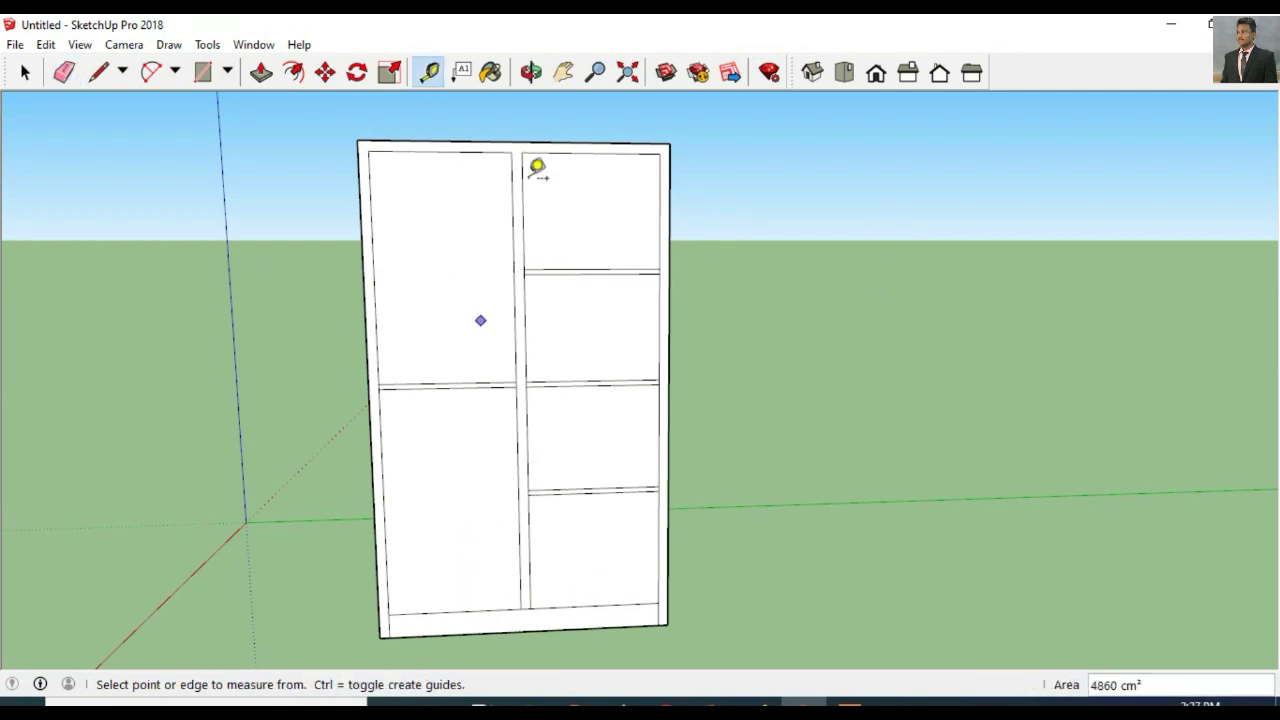
left_click(455, 611)
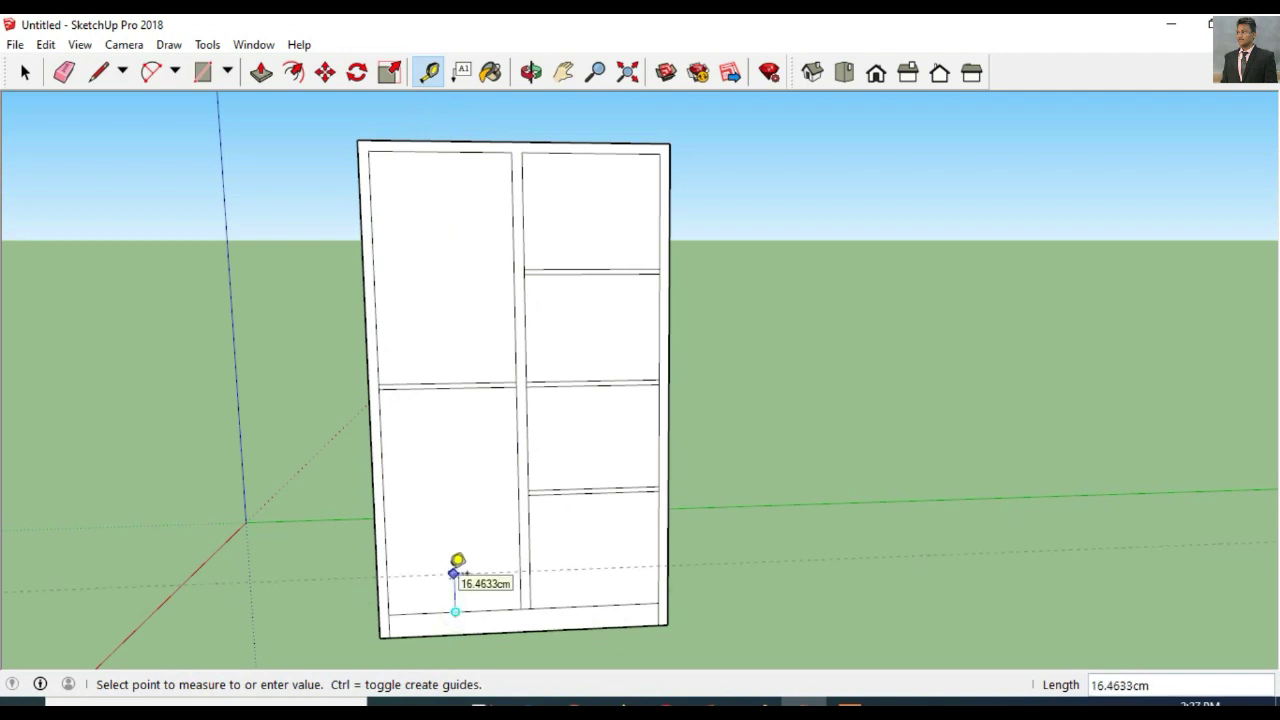
key("Return")
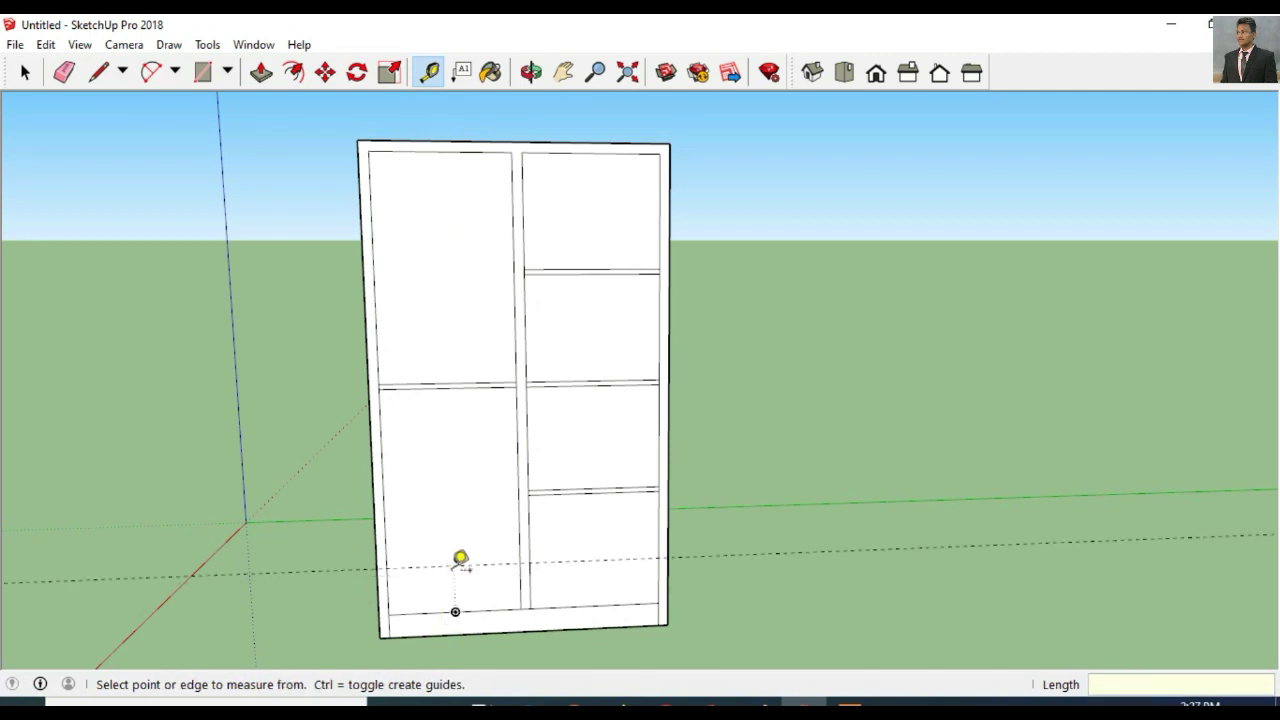
left_click(454, 564)
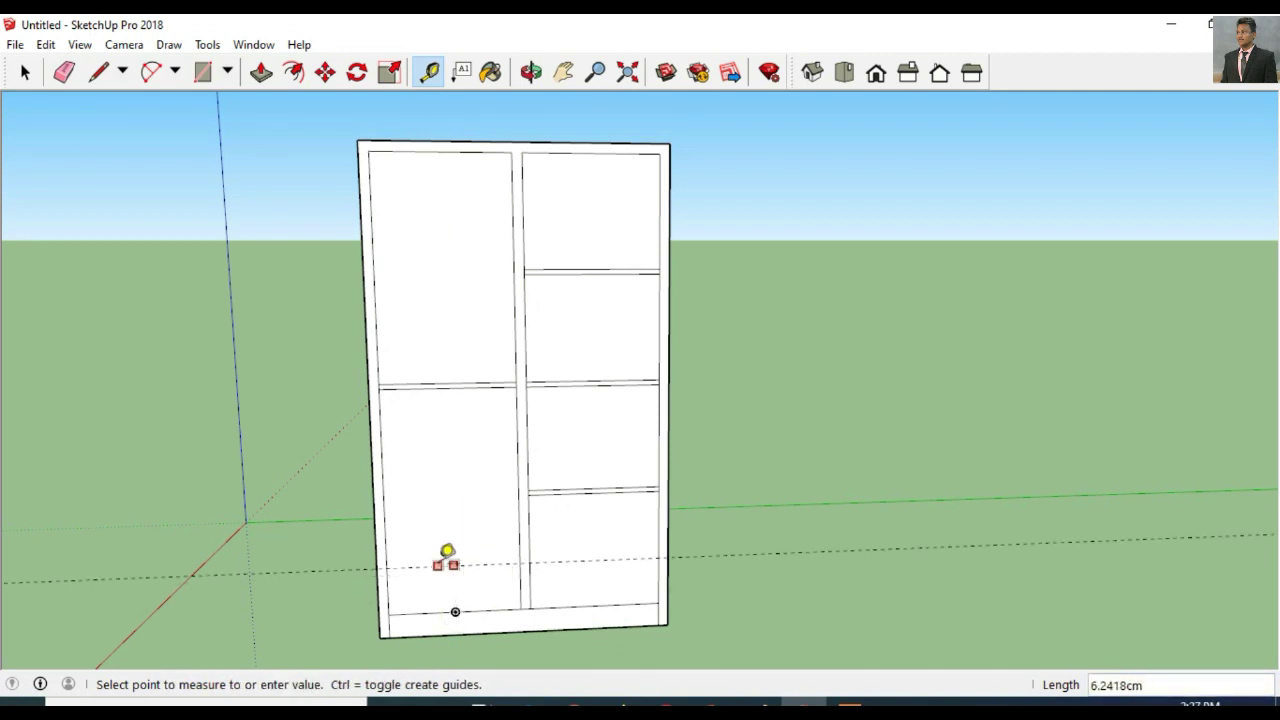
left_click(447, 555)
Step: Add a second drawer guide 20 cm above the first one
left_click(437, 566)
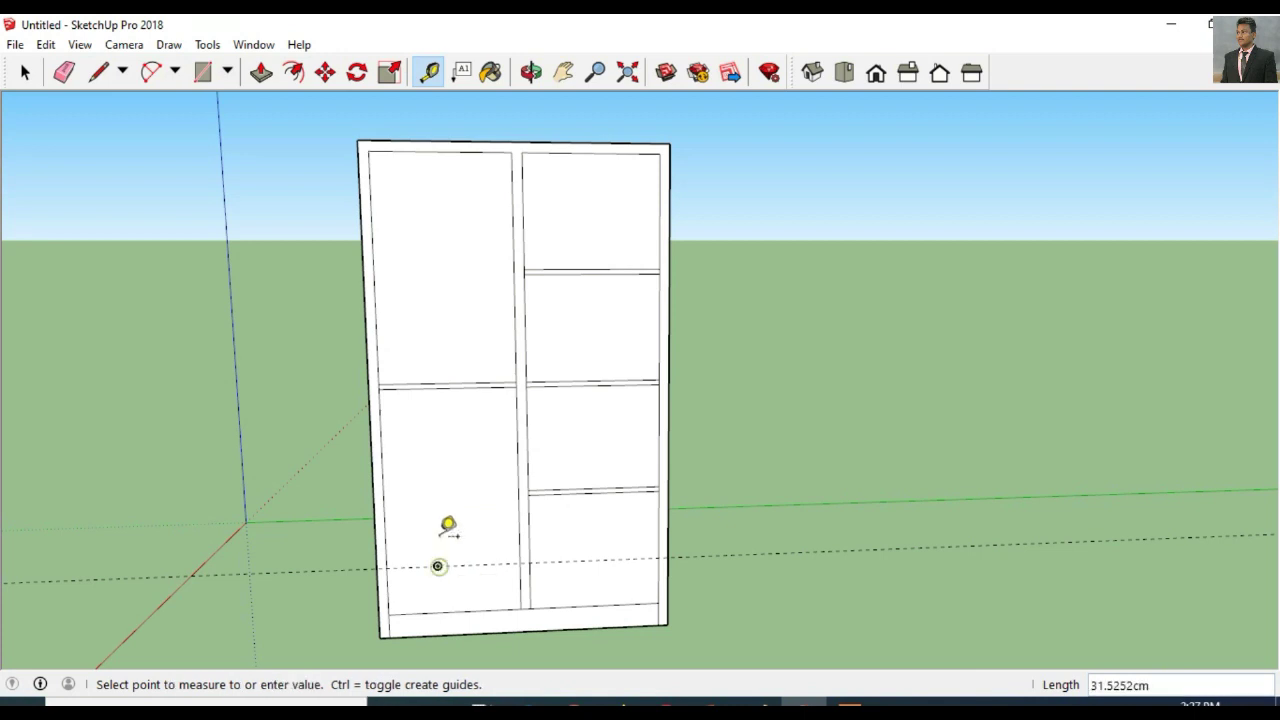
key("Return")
left_click(46, 44)
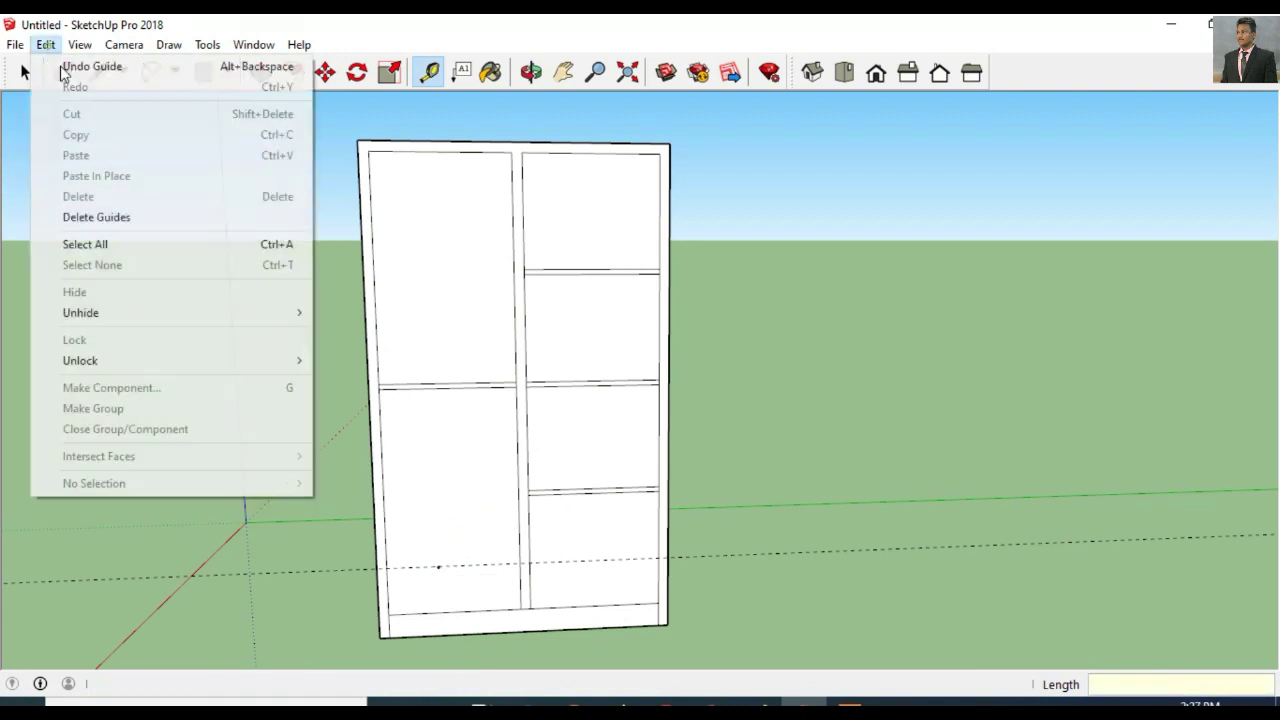
left_click(85, 64)
left_click(470, 562)
type("20")
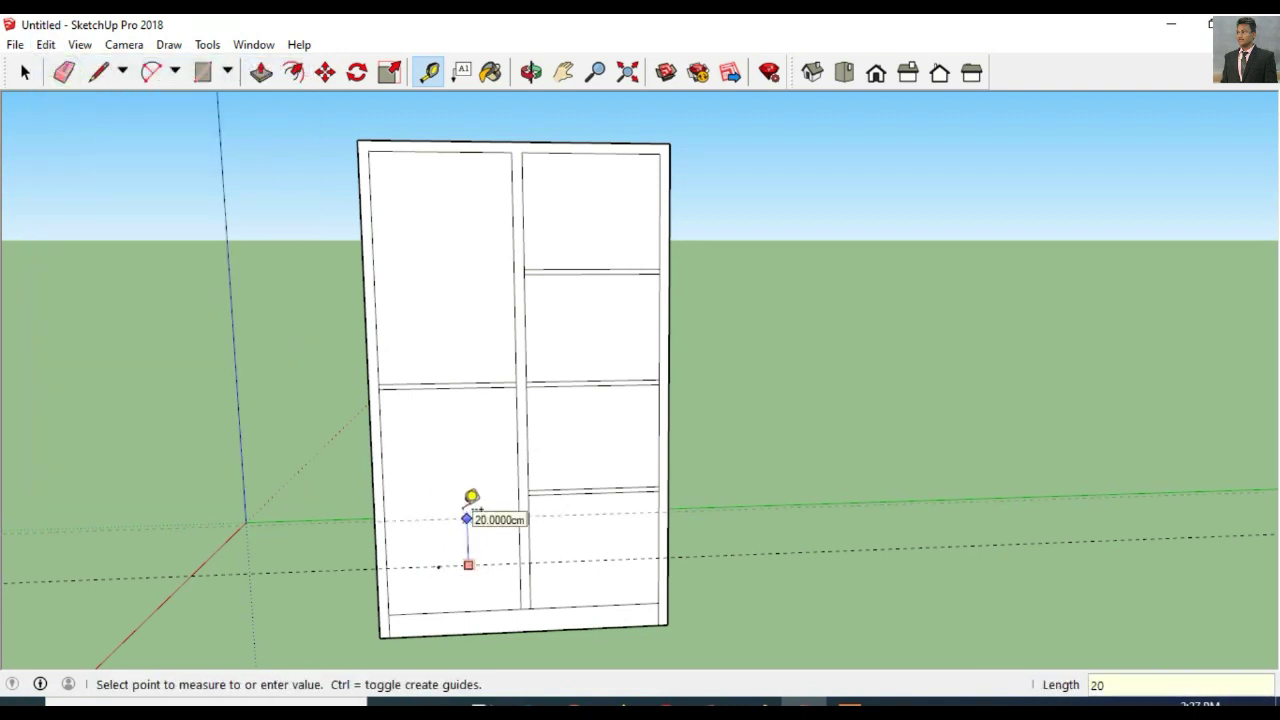
key("Return")
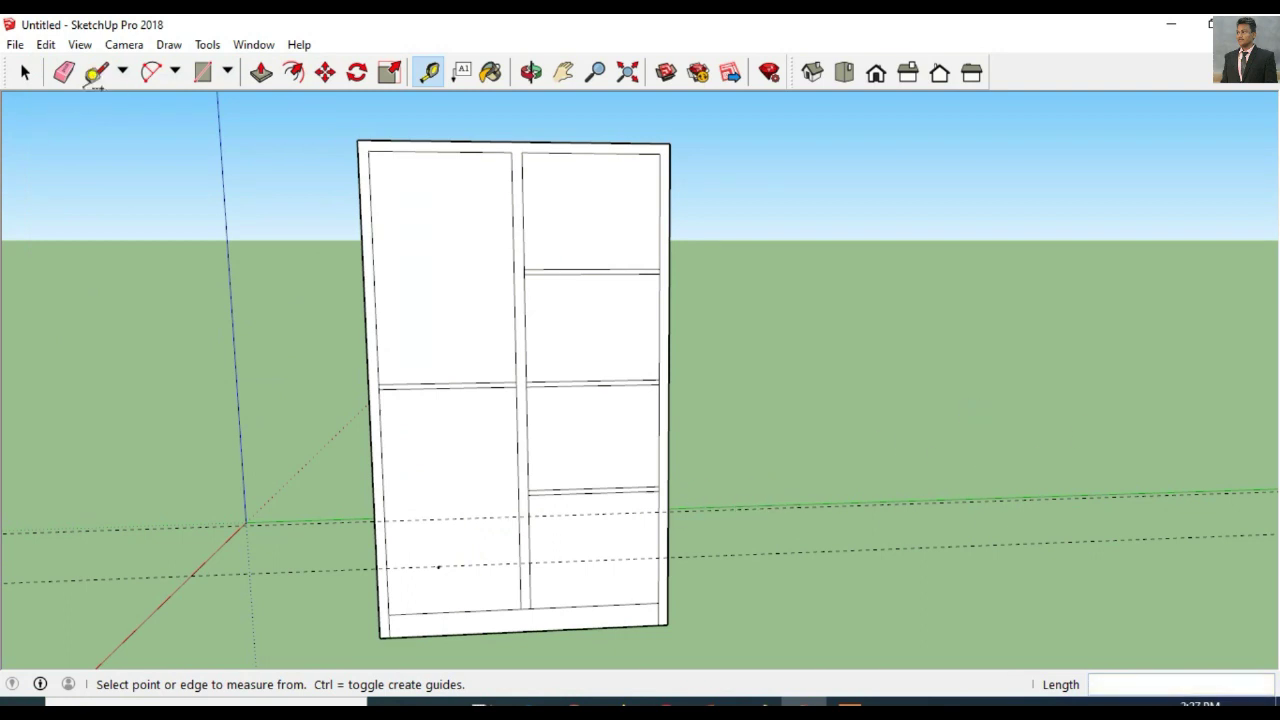
Step: Outline two drawer fronts in the lower left compartment along the 20 cm guides, then erase the guides
left_click(202, 72)
left_click(389, 565)
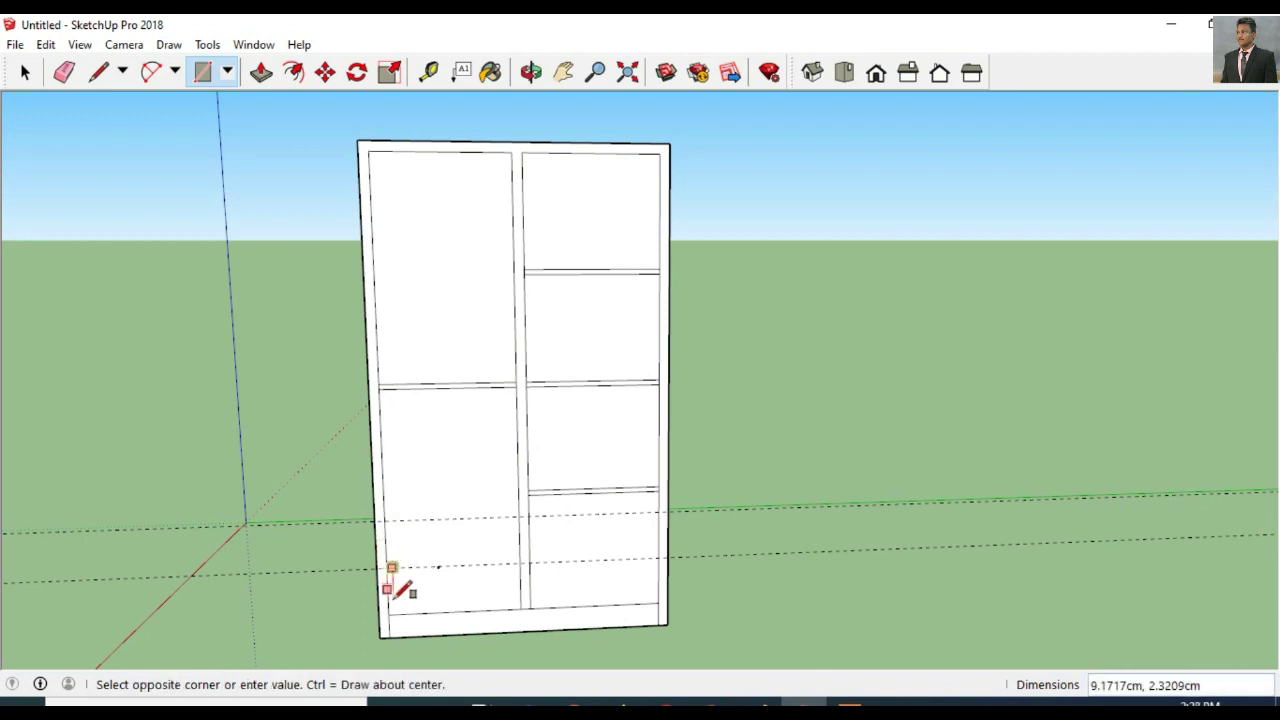
left_click(520, 606)
left_click(389, 568)
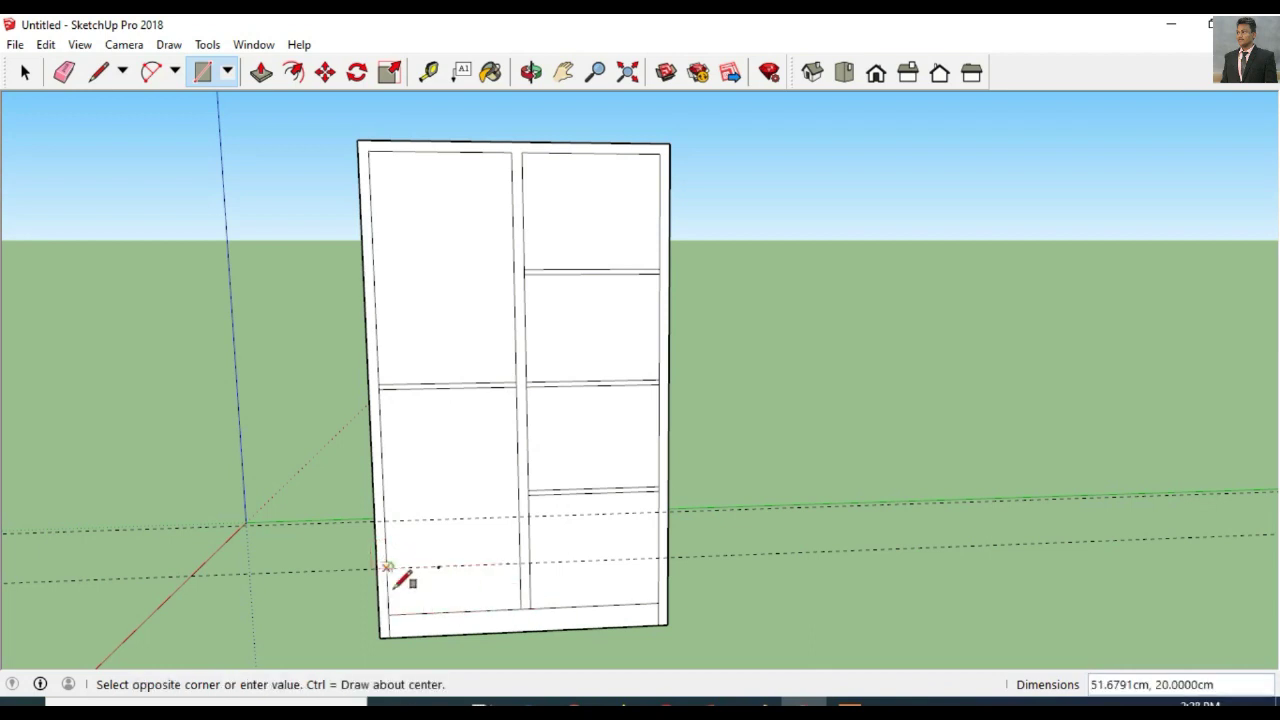
left_click(524, 606)
left_click(389, 518)
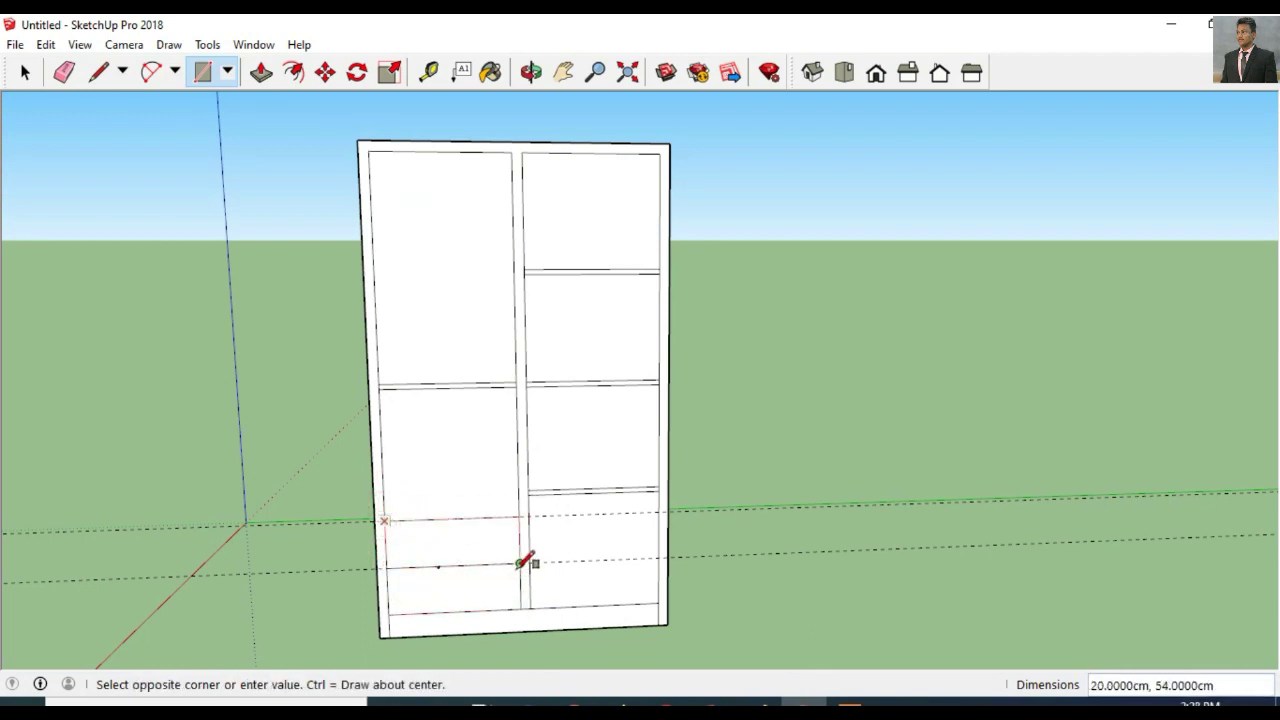
left_click(520, 563)
left_click(64, 72)
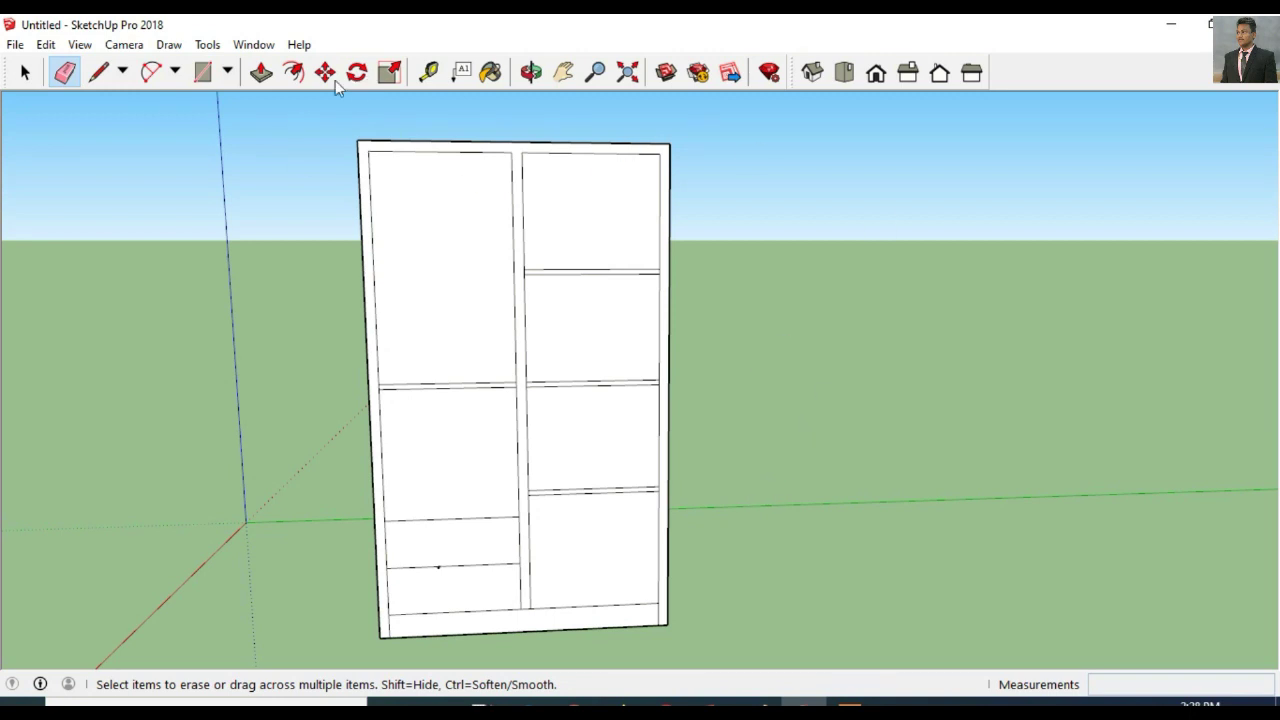
left_click(531, 72)
Step: Push the upper-left and lower-left compartment faces 48 cm into the cabinet
mouse_move(486, 154)
left_mouse_down()
mouse_move(240, 371)
mouse_move(215, 307)
left_mouse_up()
left_click(261, 72)
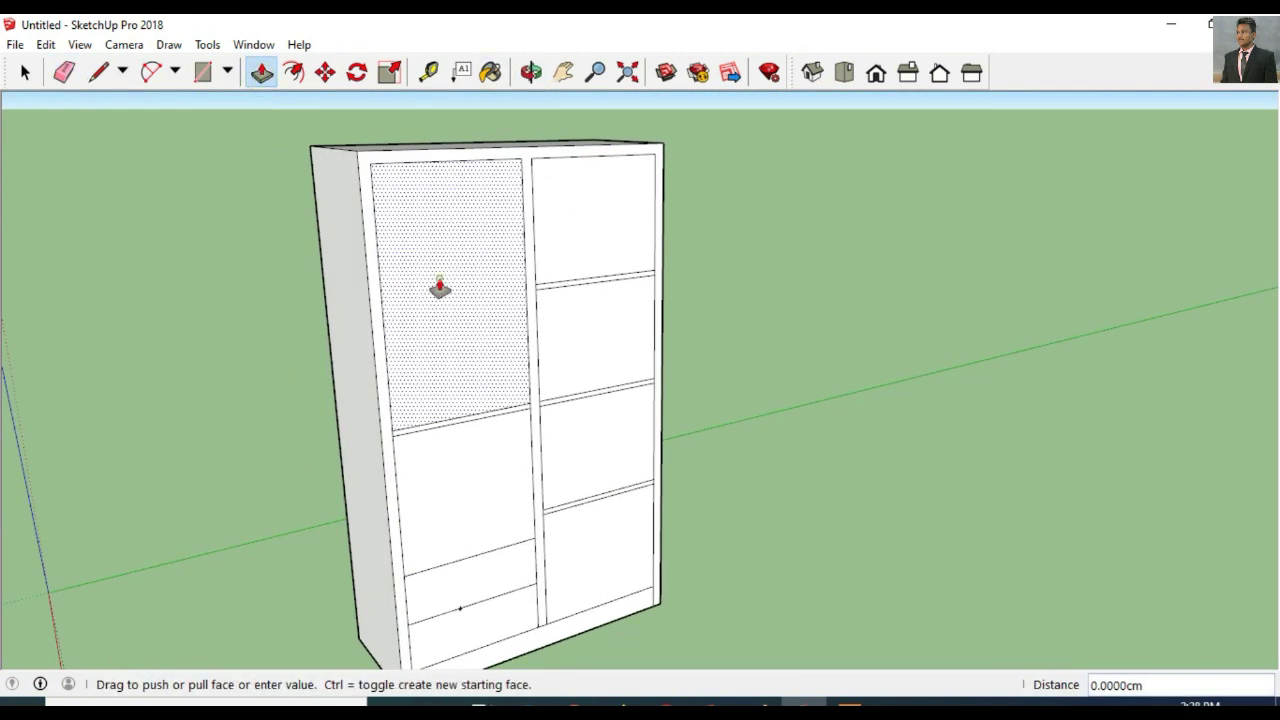
left_click_drag(440, 289, 430, 277)
key("Return")
left_click_drag(486, 471, 474, 462)
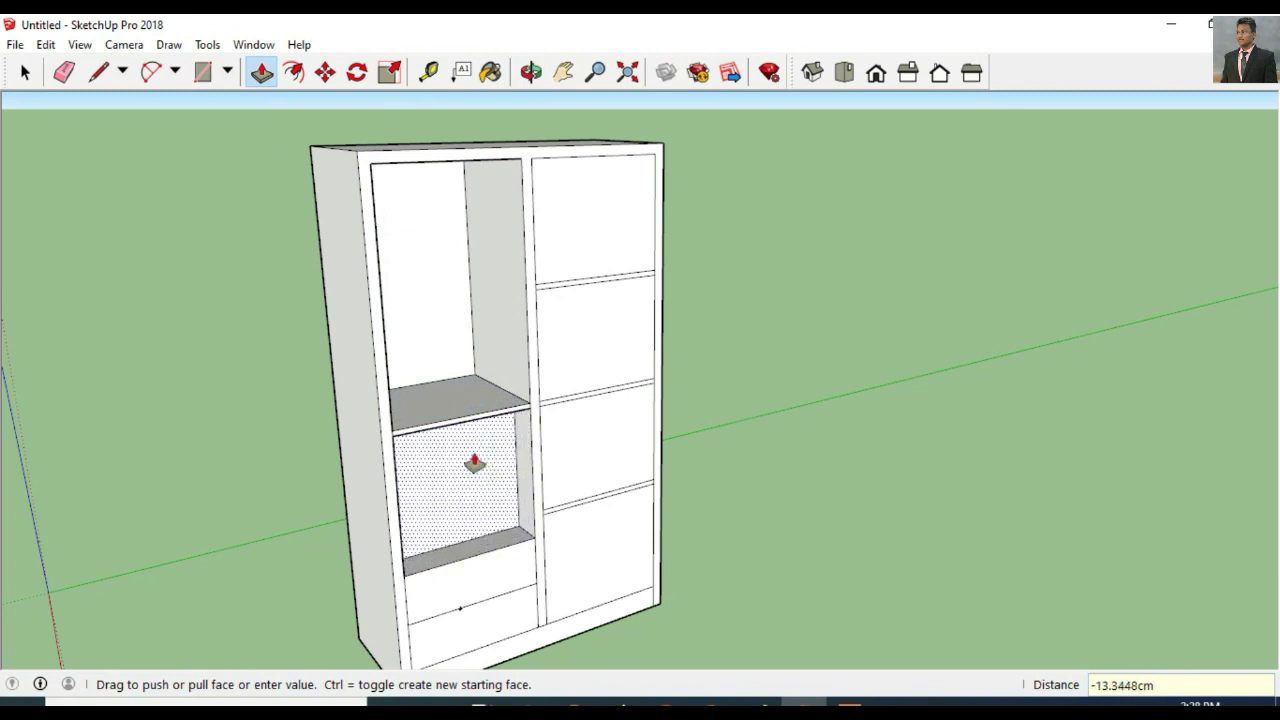
key("Return")
Step: Push all four right-column compartments back 48 cm and orbit to check the cubbies
left_click(560, 252)
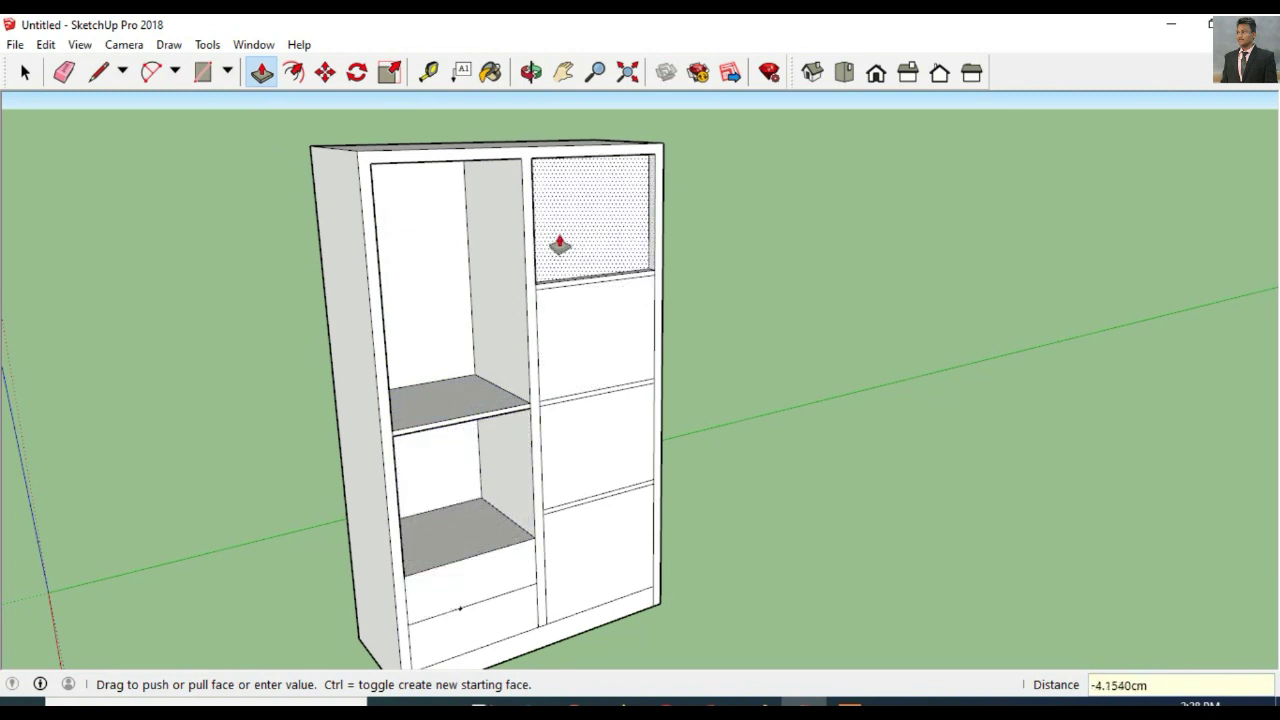
type("48")
key("Return")
left_click_drag(572, 298, 578, 322)
key("Return")
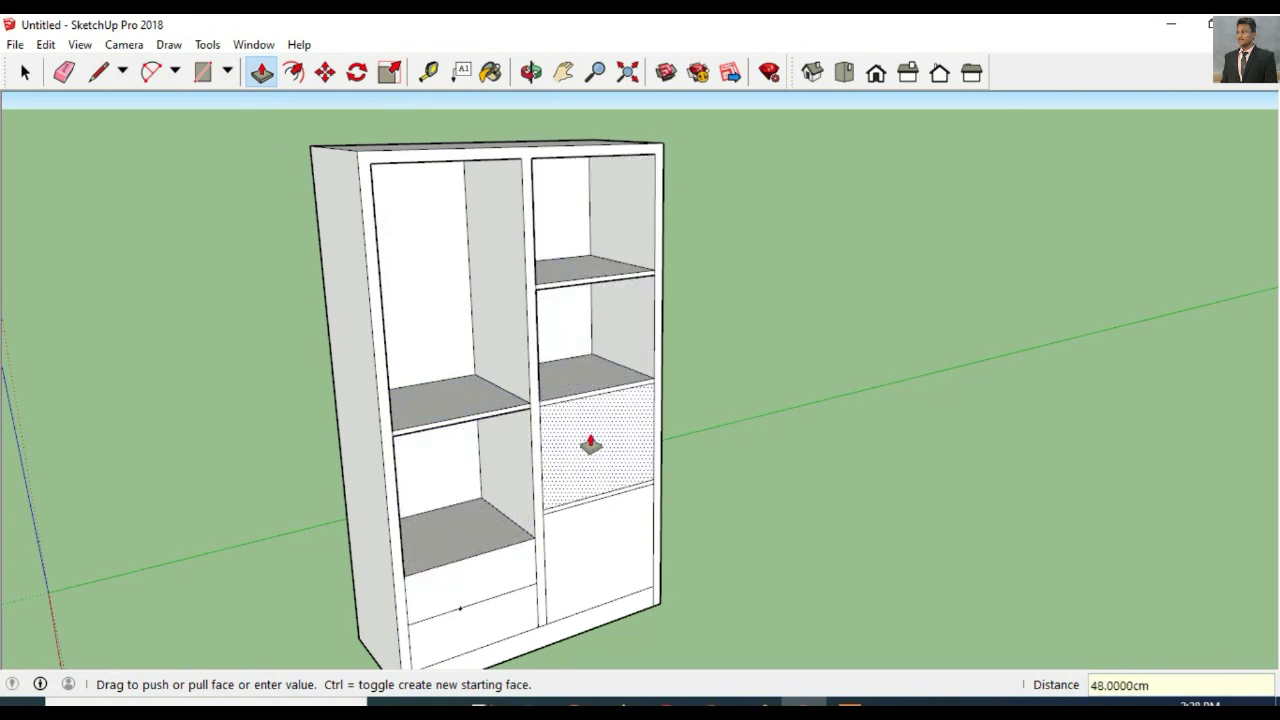
left_click_drag(586, 449, 579, 428)
key("Return")
left_click(600, 525)
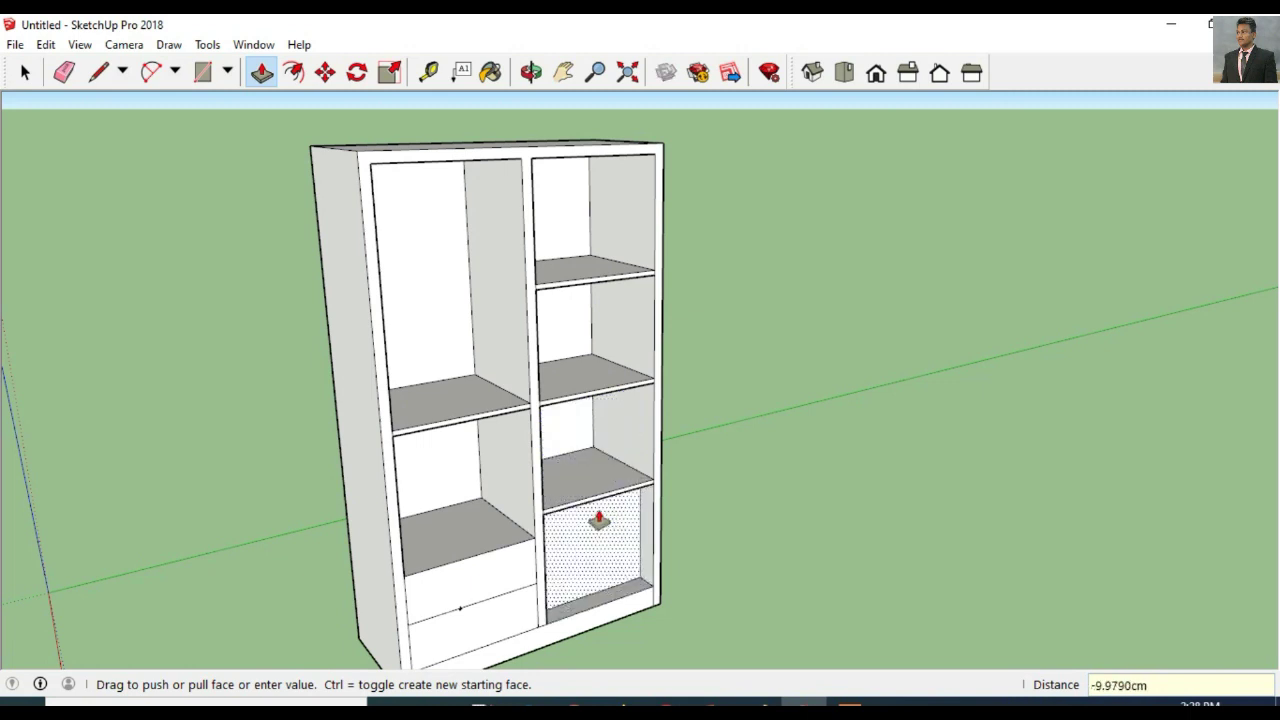
type("48")
key("Return")
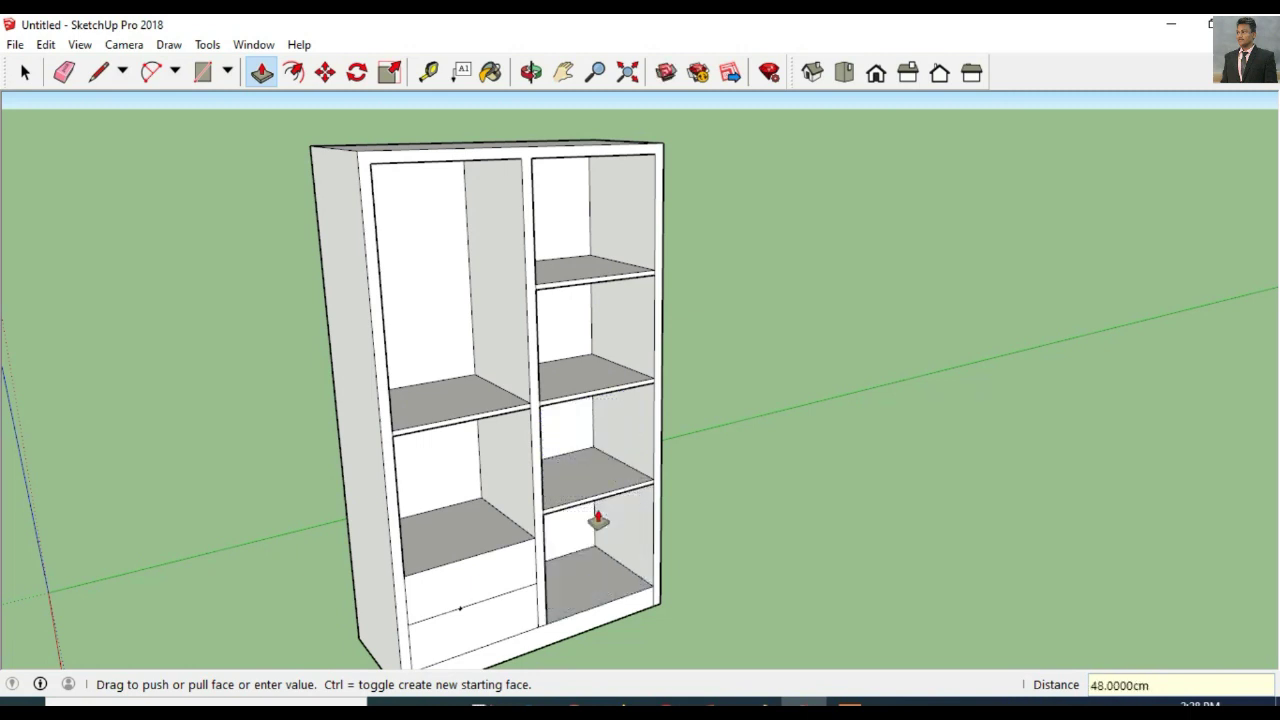
middle_click_drag(443, 605, 656, 411)
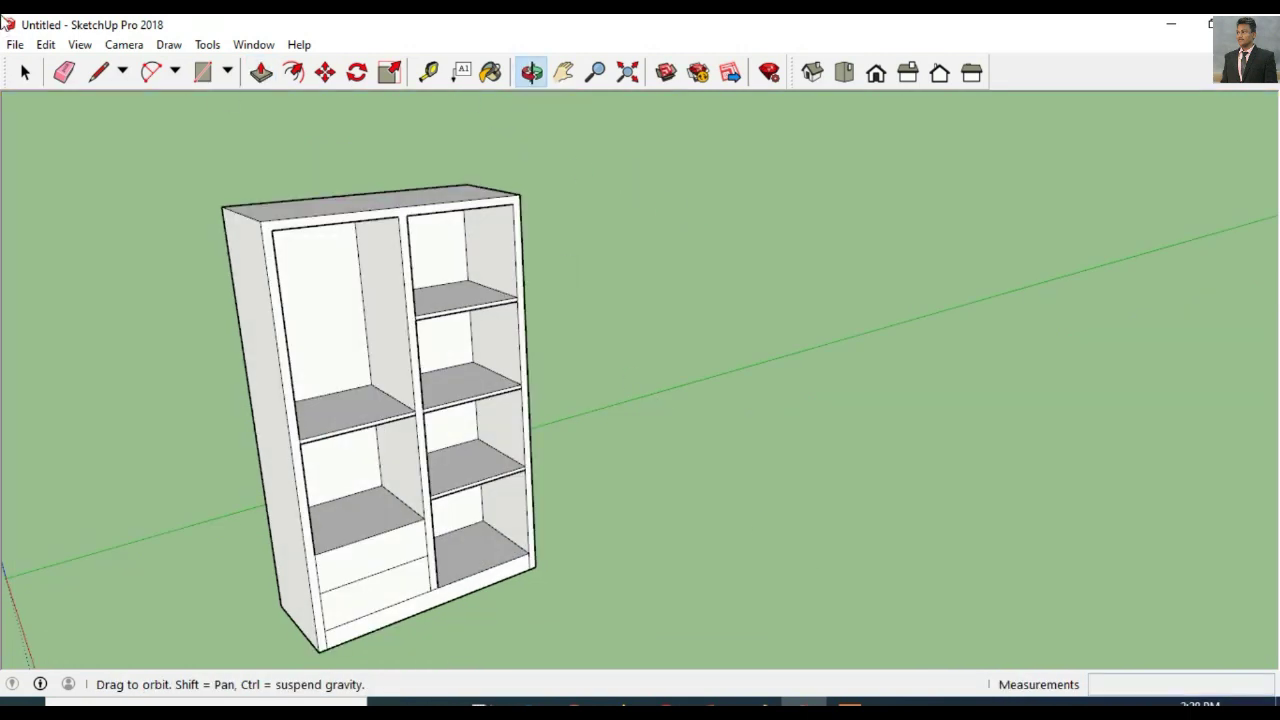
Step: Draw a 4cm reference line on top, then push the central divider back about 4cm
key("l")
left_click(401, 215)
left_click(414, 213)
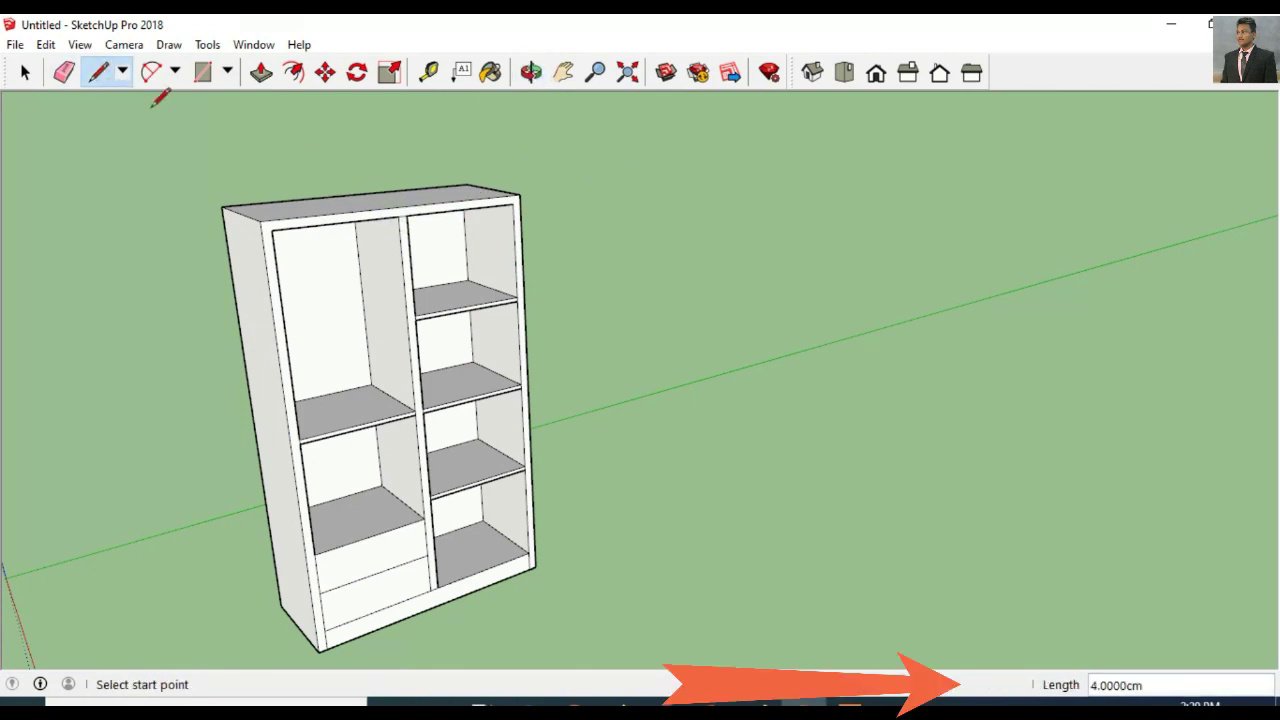
left_click(268, 80)
left_click(412, 353)
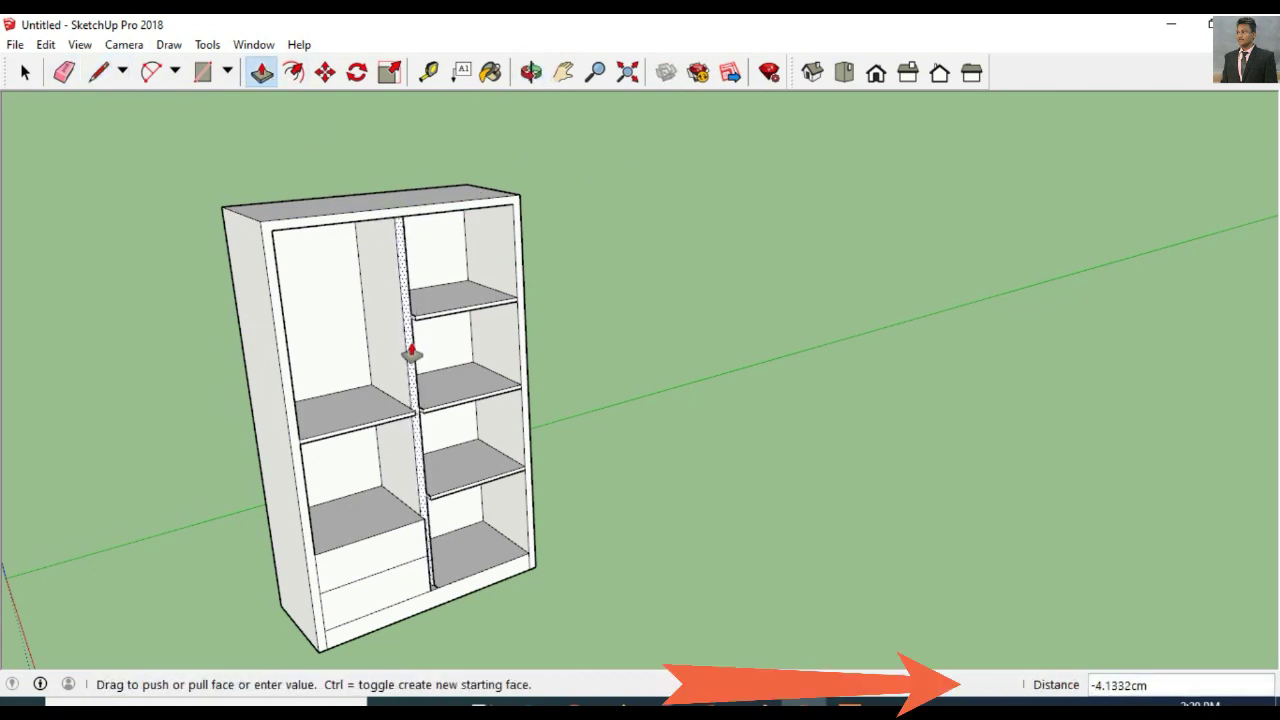
left_click(412, 353)
scroll(421, 365, "up", 2)
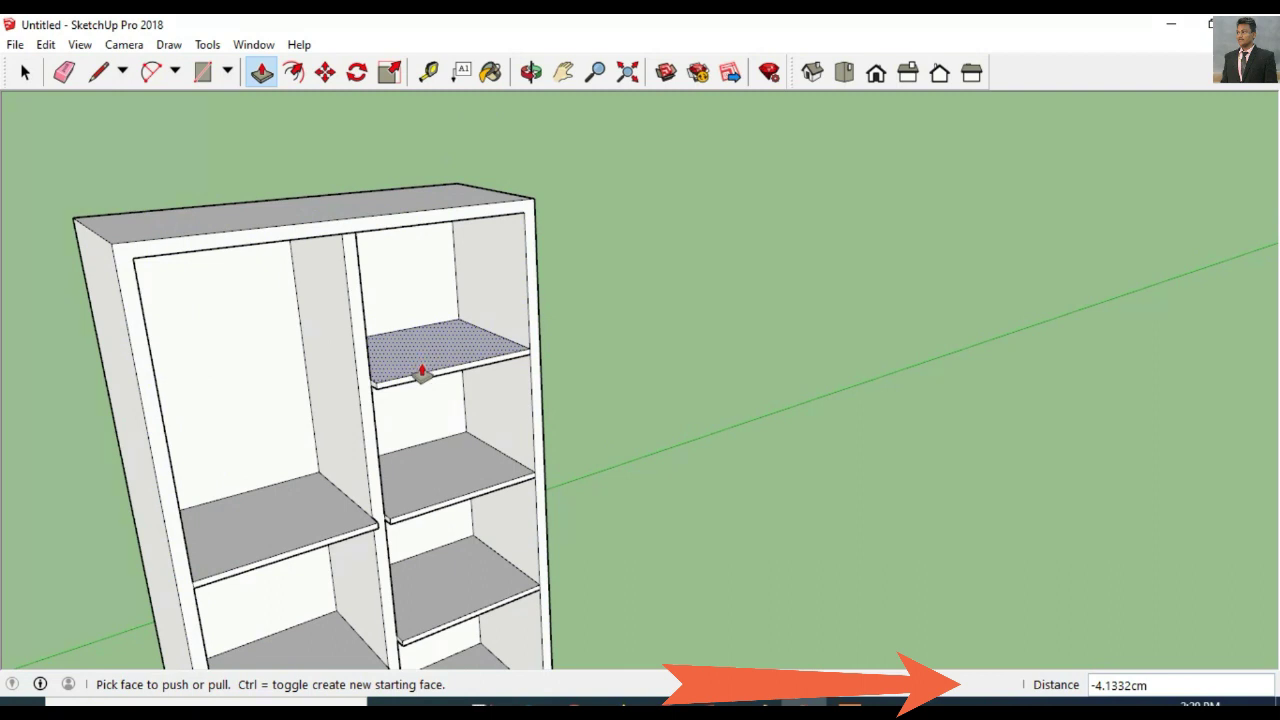
scroll(421, 372, "up", 1)
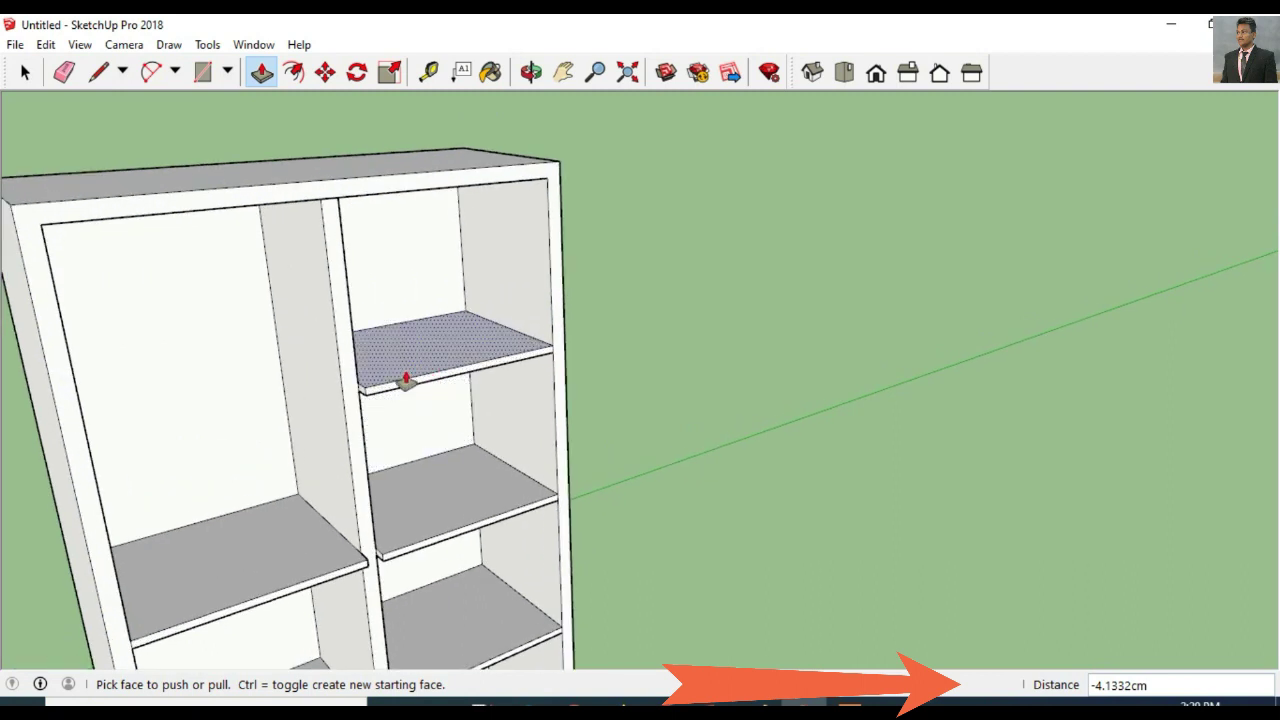
Step: Push the upper-right, next, lower-left and middle-right shelf fronts back to match the divider
left_click(410, 384)
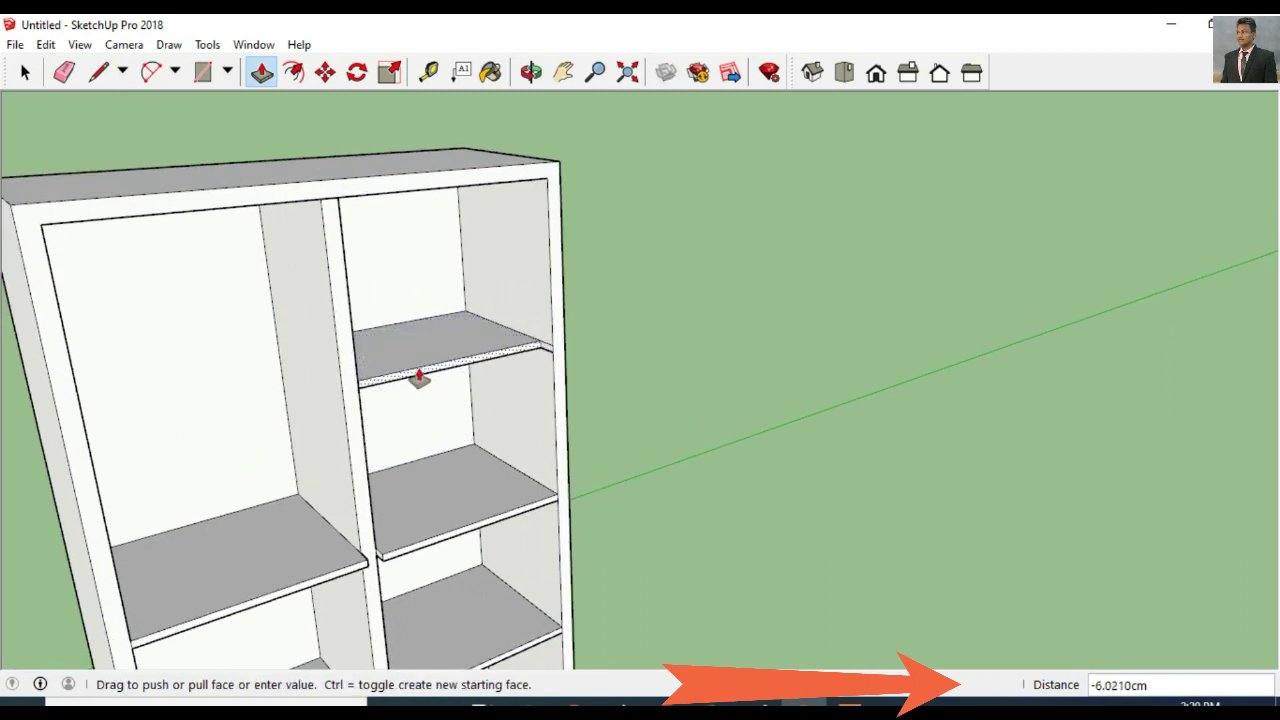
left_click(357, 381)
left_click(418, 535)
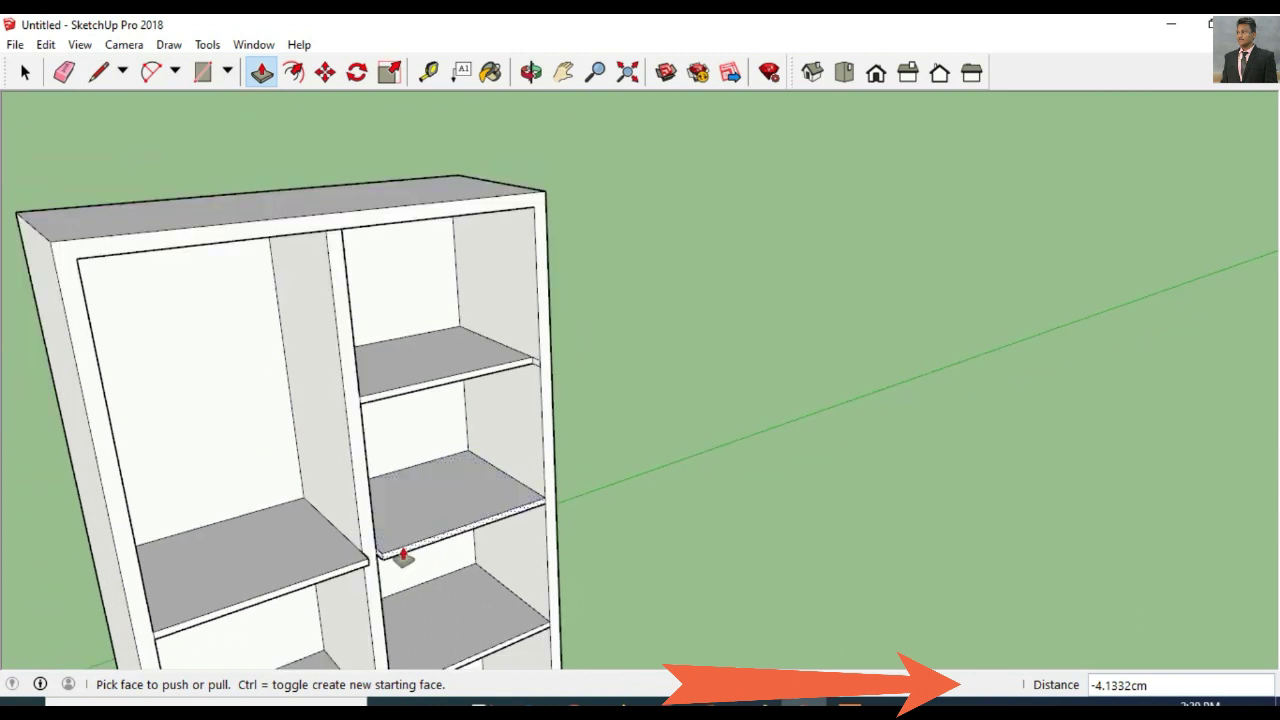
left_click(376, 545)
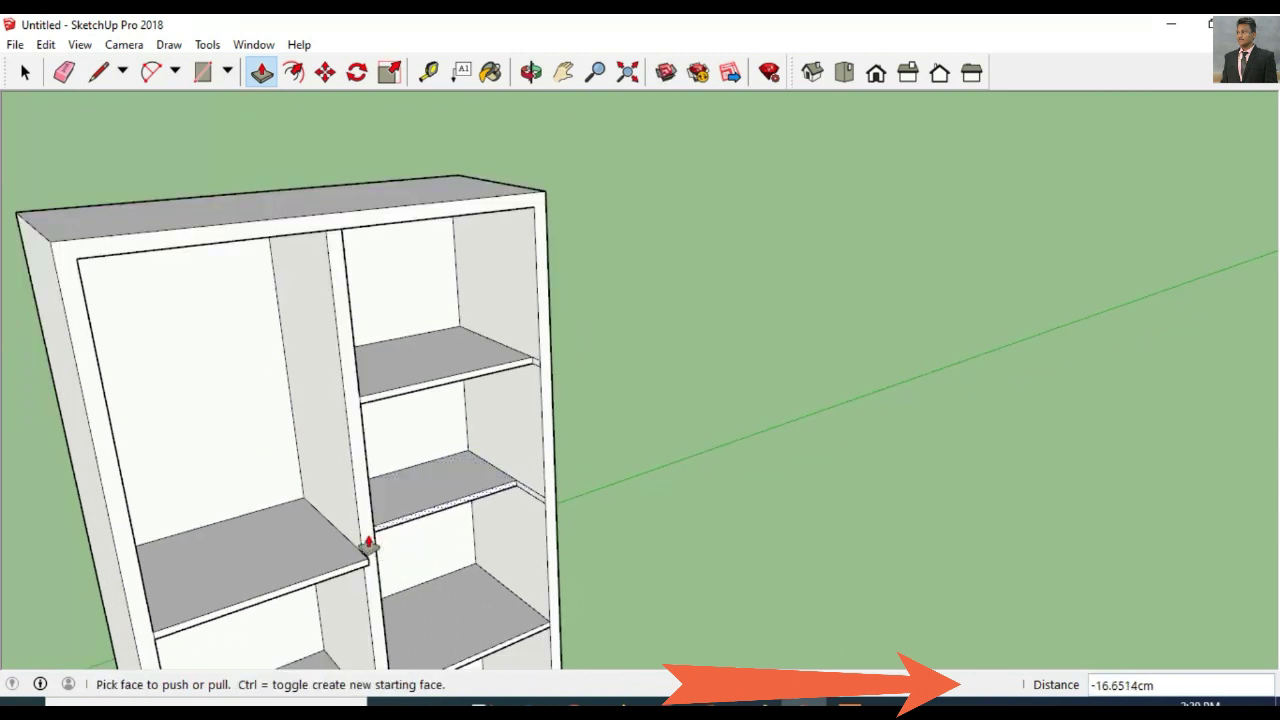
left_click(325, 580)
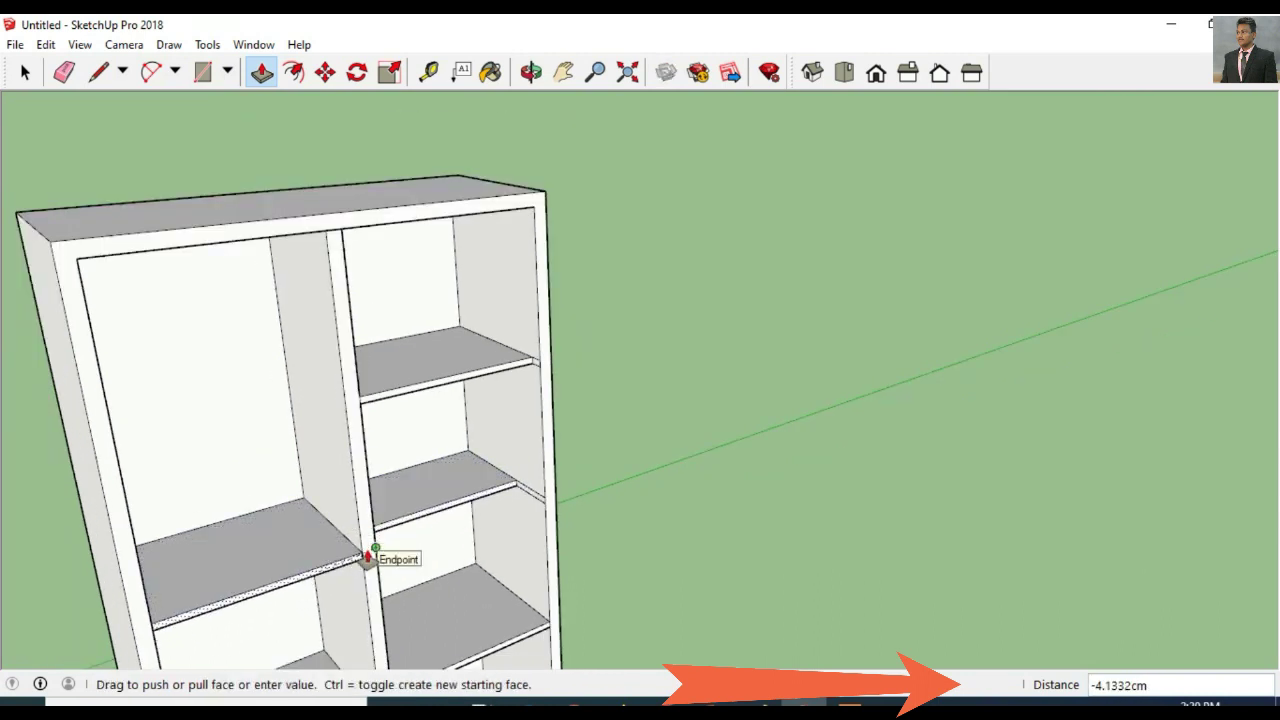
left_click(368, 556)
left_click(405, 522)
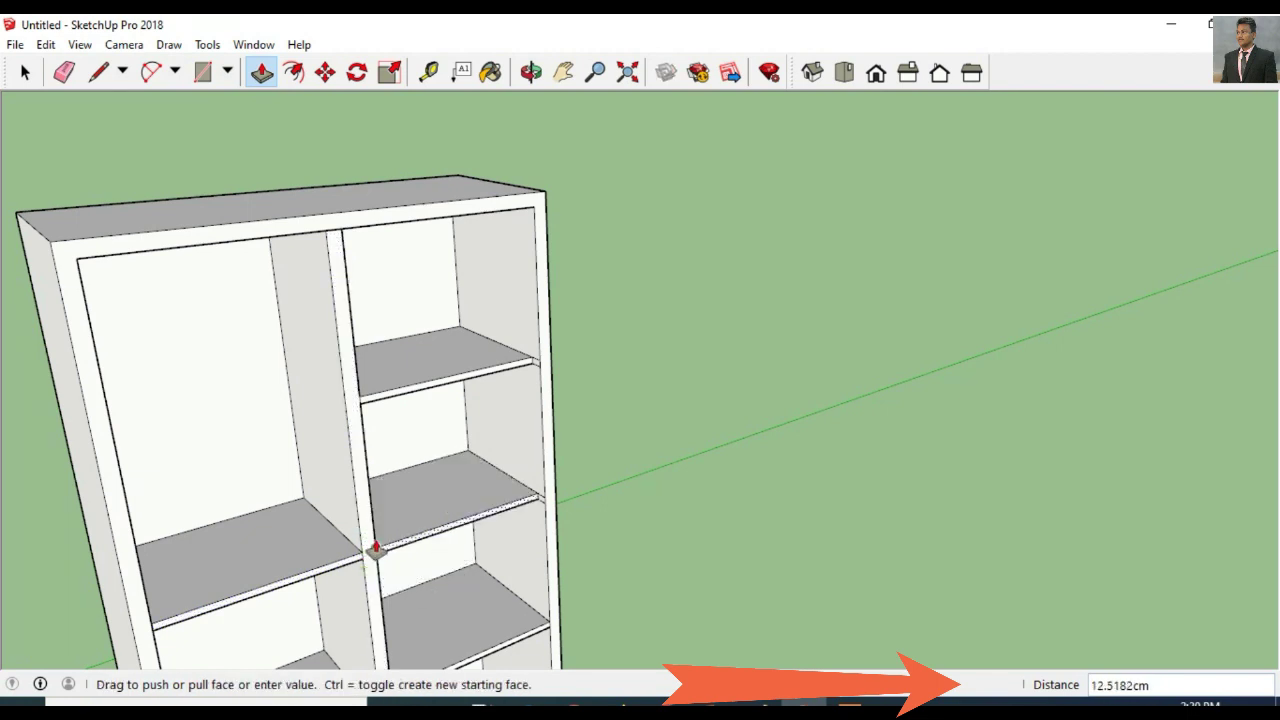
left_click(376, 548)
Step: Push the lower-right shelf front back about 4cm
scroll(449, 571, "down", 3)
key("h")
scroll(568, 347, "up", 4)
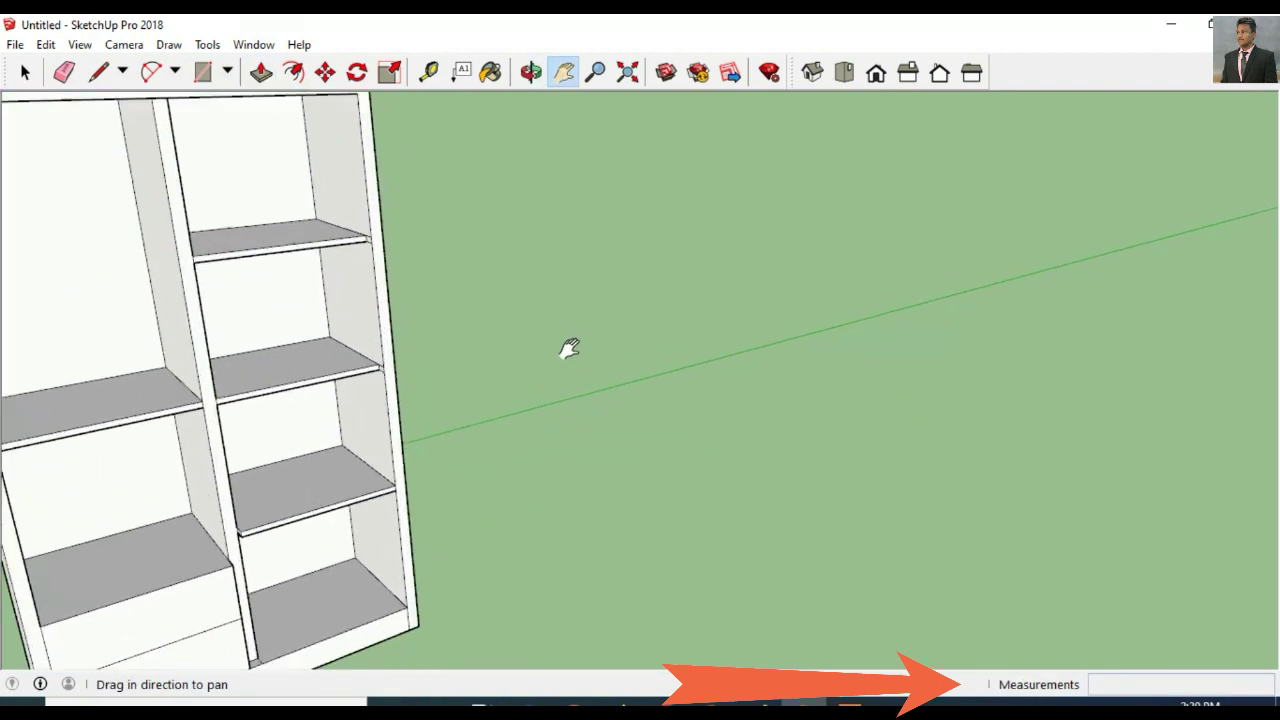
left_click_drag(568, 347, 545, 336)
left_click(260, 72)
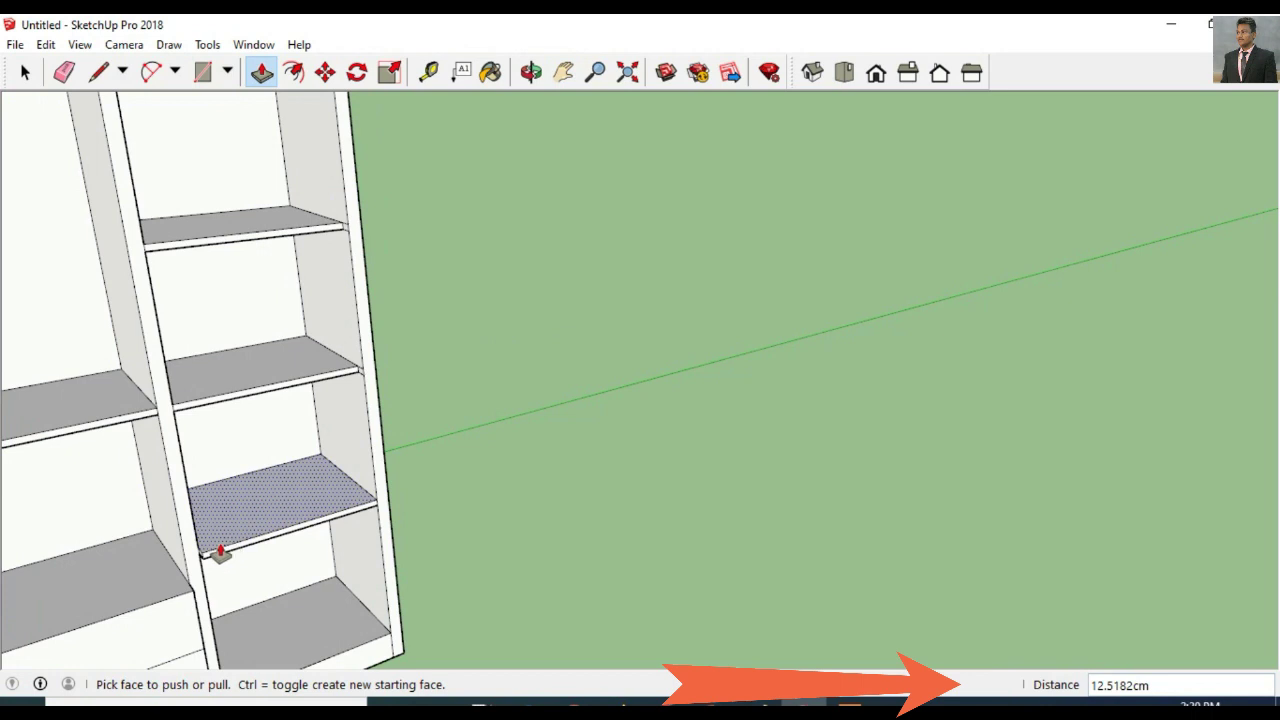
scroll(220, 553, "up", 1)
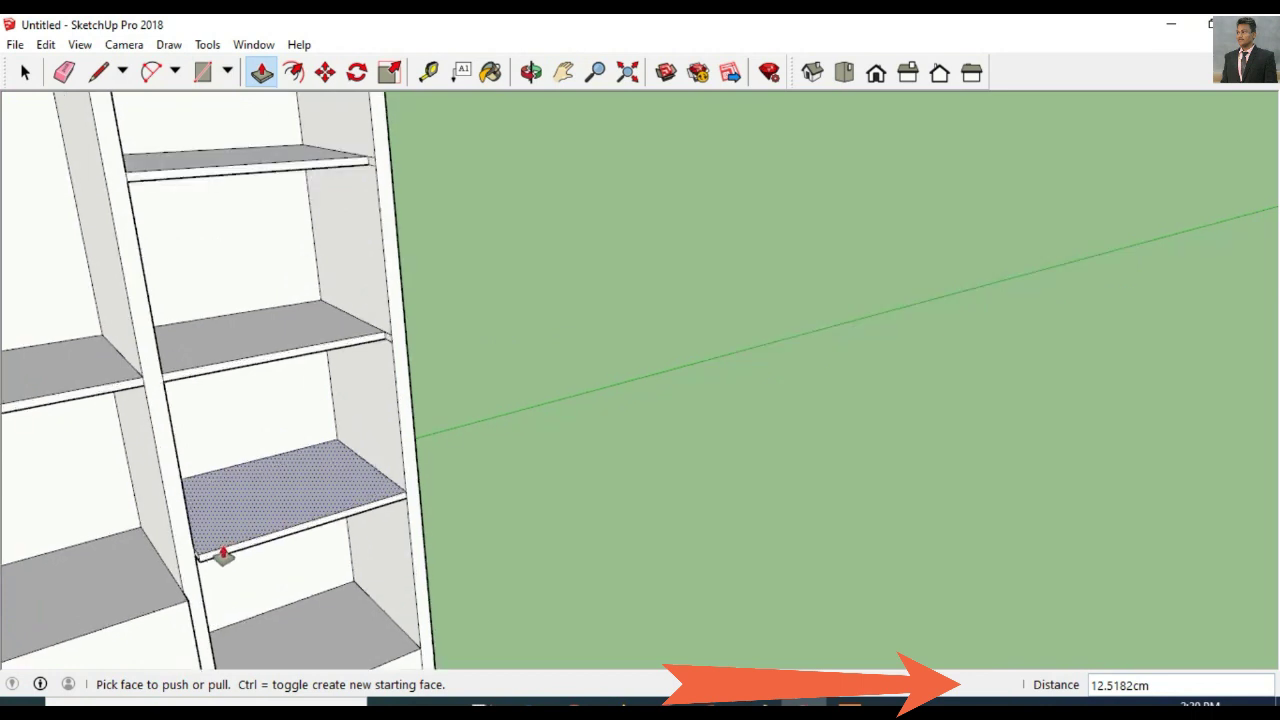
left_click(209, 558)
left_click(189, 557)
left_click(562, 76)
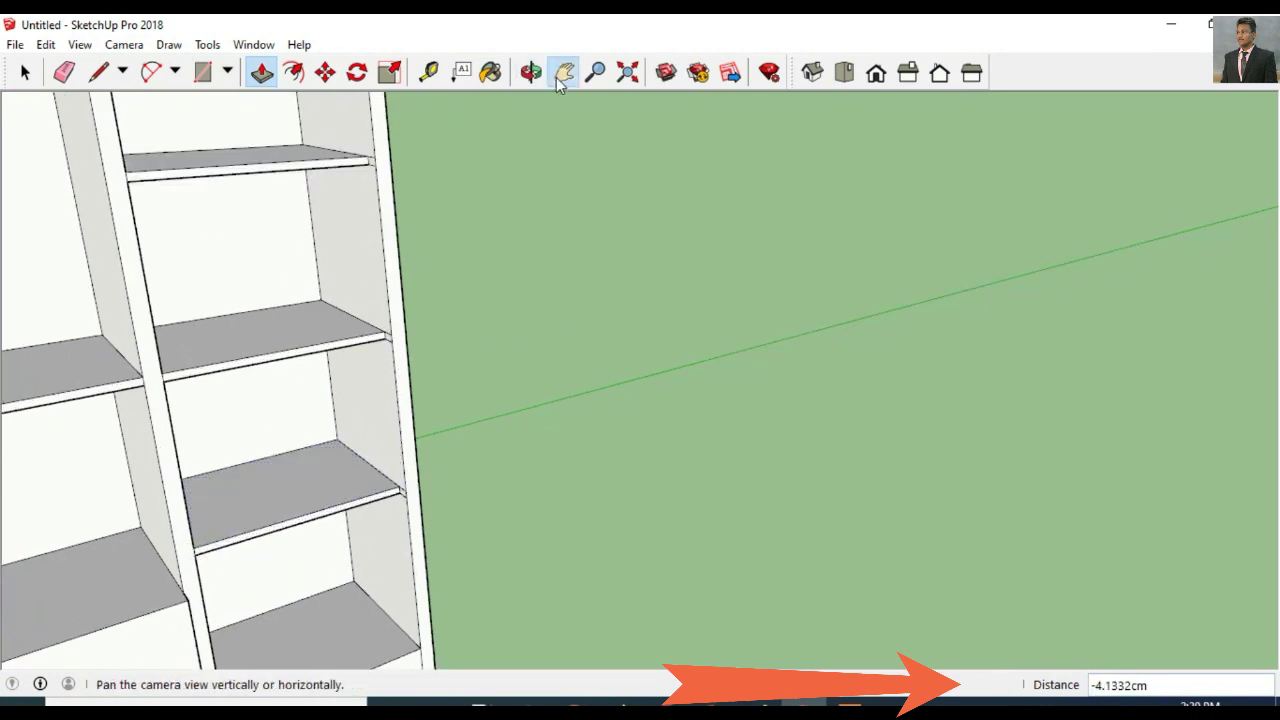
mouse_move(560, 300)
left_mouse_down()
mouse_move(643, 346)
mouse_move(528, 480)
left_mouse_up()
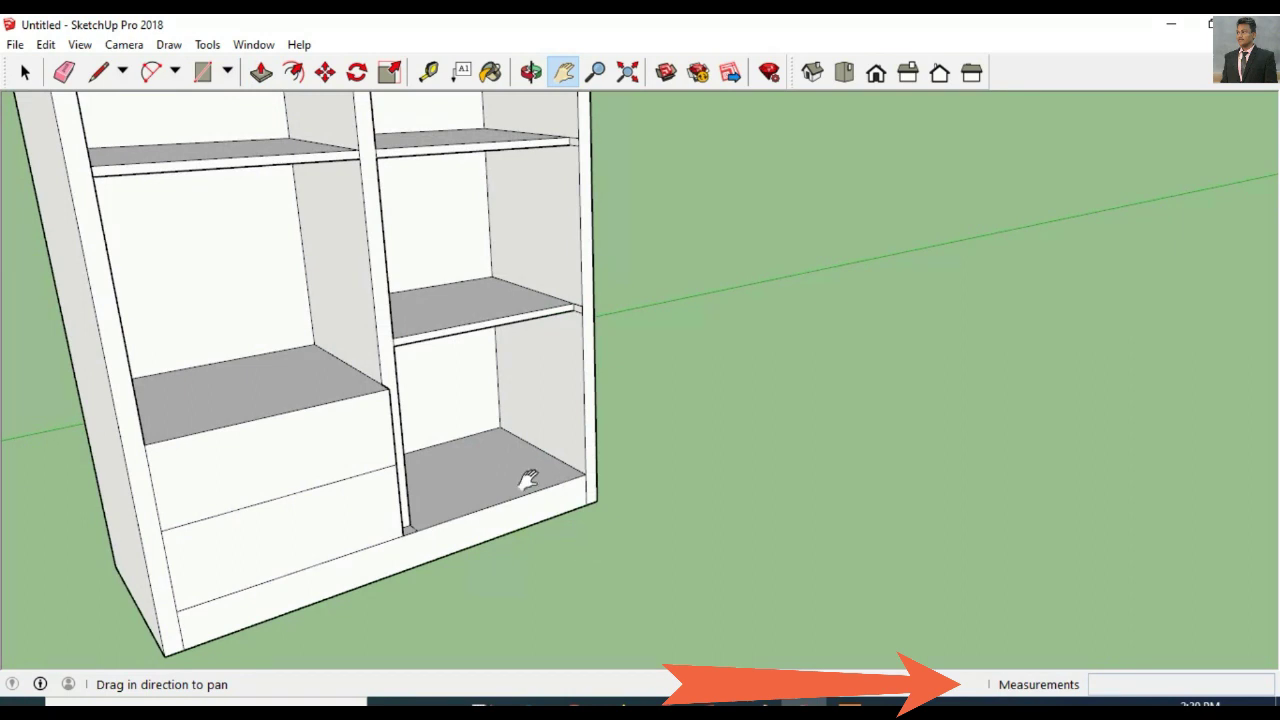
Step: Recess the lower drawer front about 4cm behind the front frame
left_click(262, 78)
left_click(330, 450)
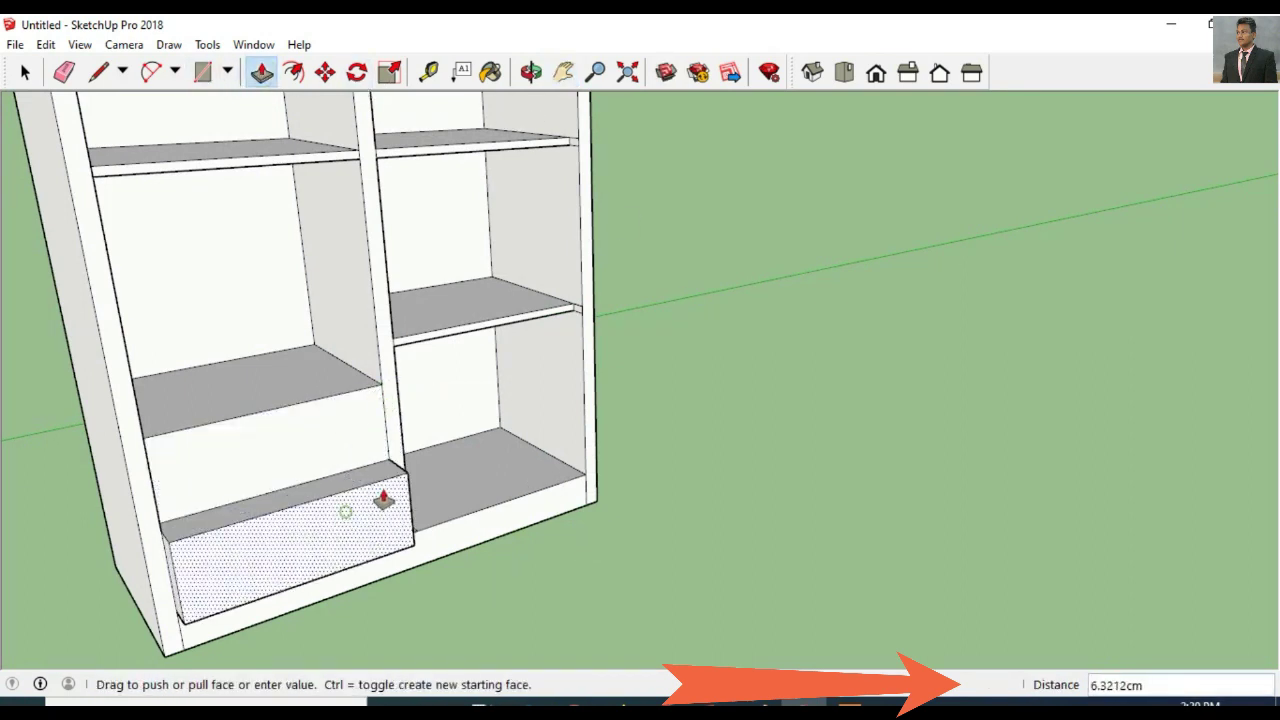
left_click(395, 455)
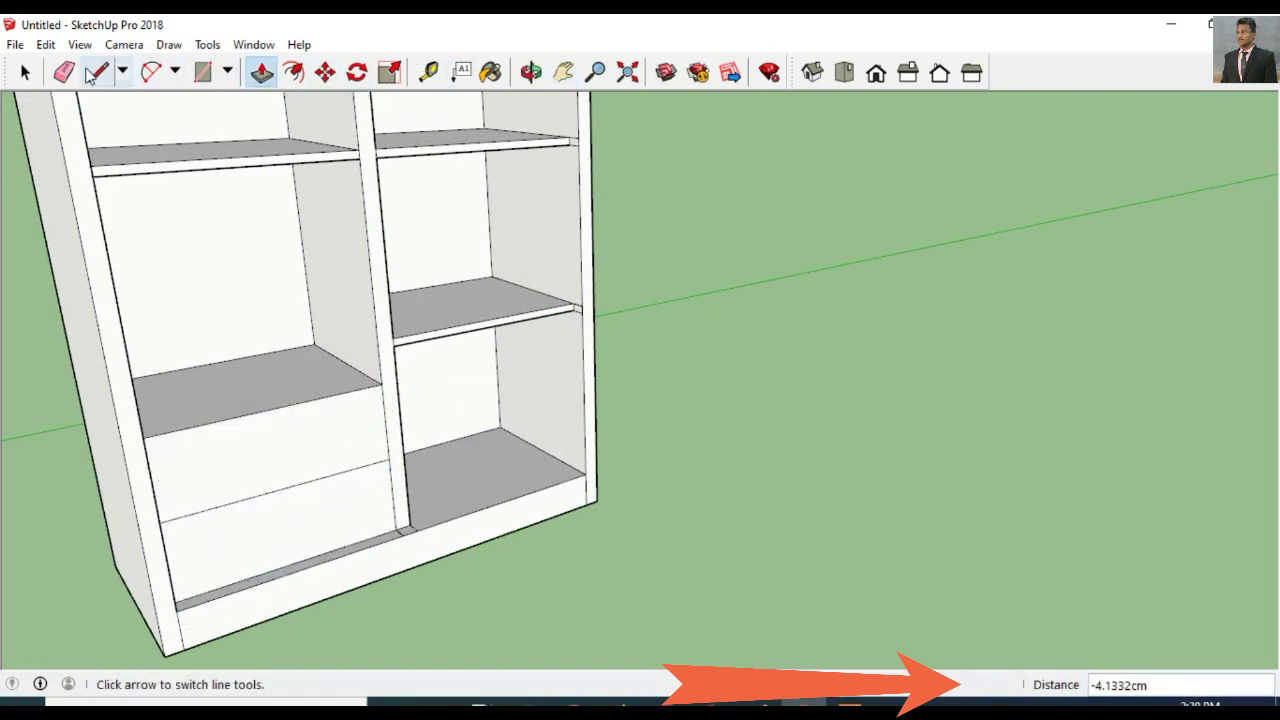
Step: Erase the right compartment's bottom front edge, then undo to restore the face and zoom out
left_click(64, 72)
scroll(394, 540, "up", 3)
scroll(412, 522, "up", 1)
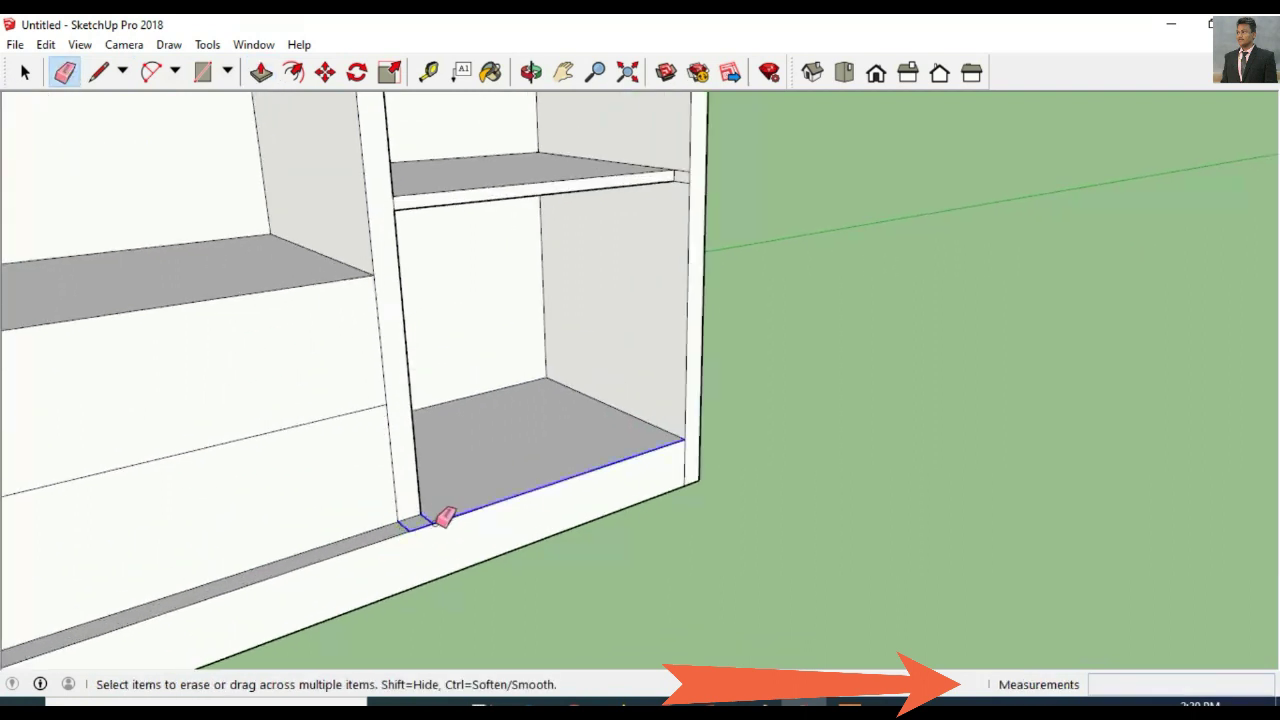
left_click(404, 521)
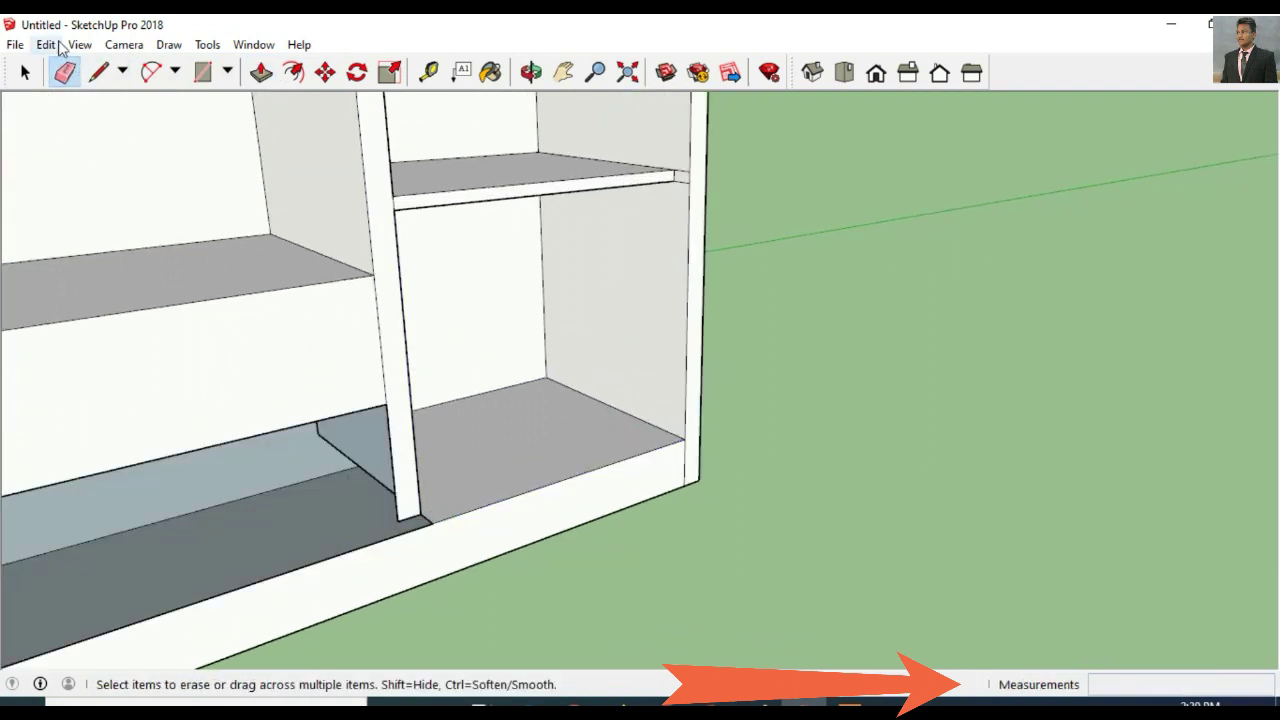
left_click(46, 44)
left_click(80, 63)
scroll(412, 526, "up", 2)
scroll(528, 414, "down", 1)
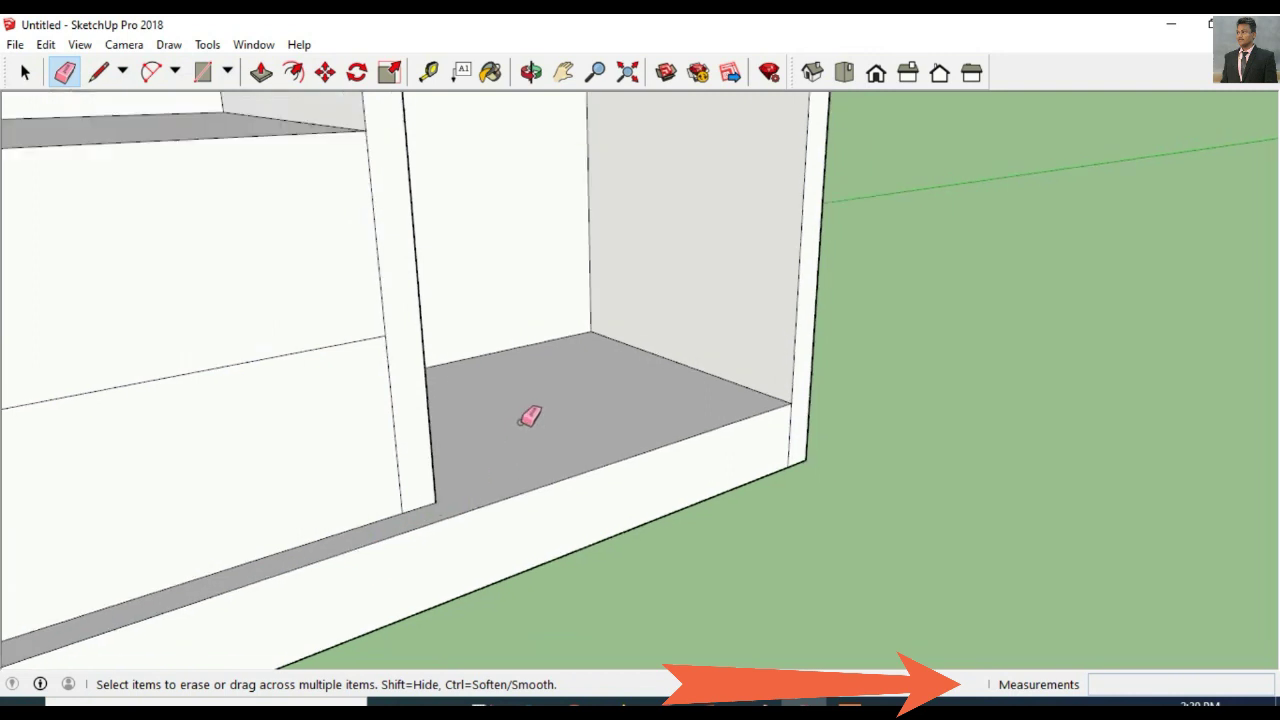
scroll(574, 409, "down", 1)
scroll(574, 409, "down", 1)
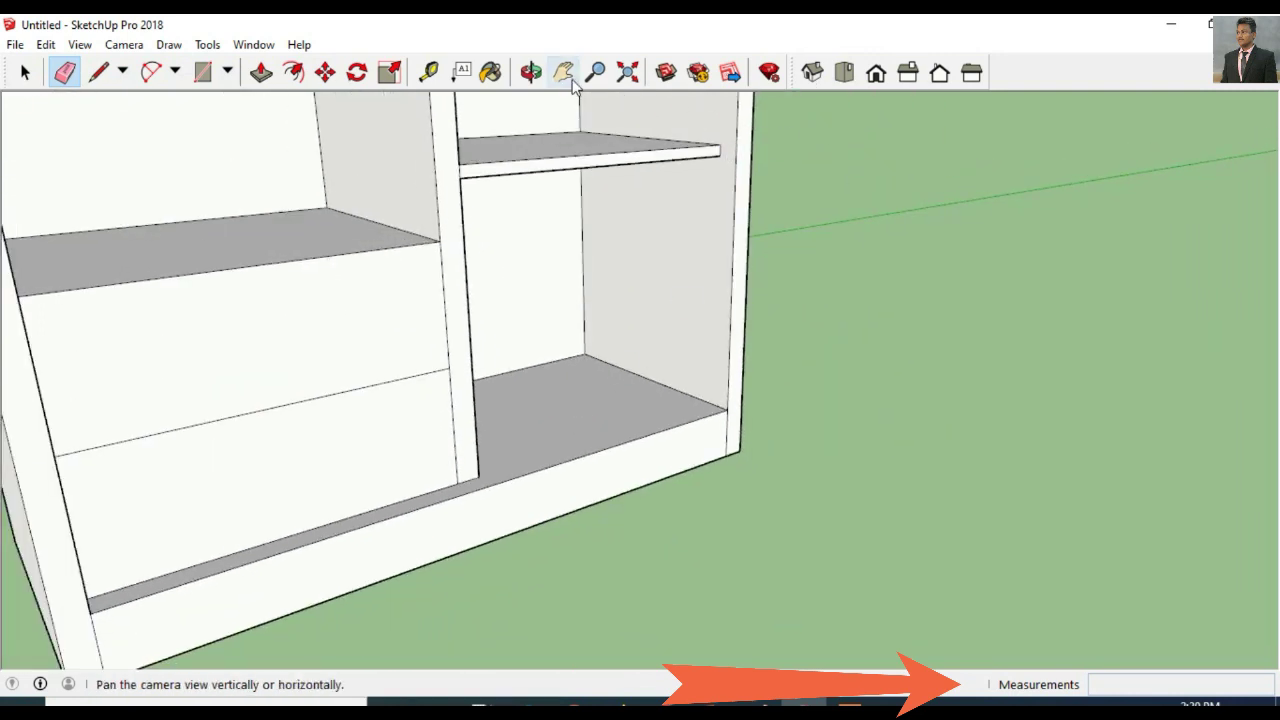
middle_click_drag(738, 152, 728, 308, "shift")
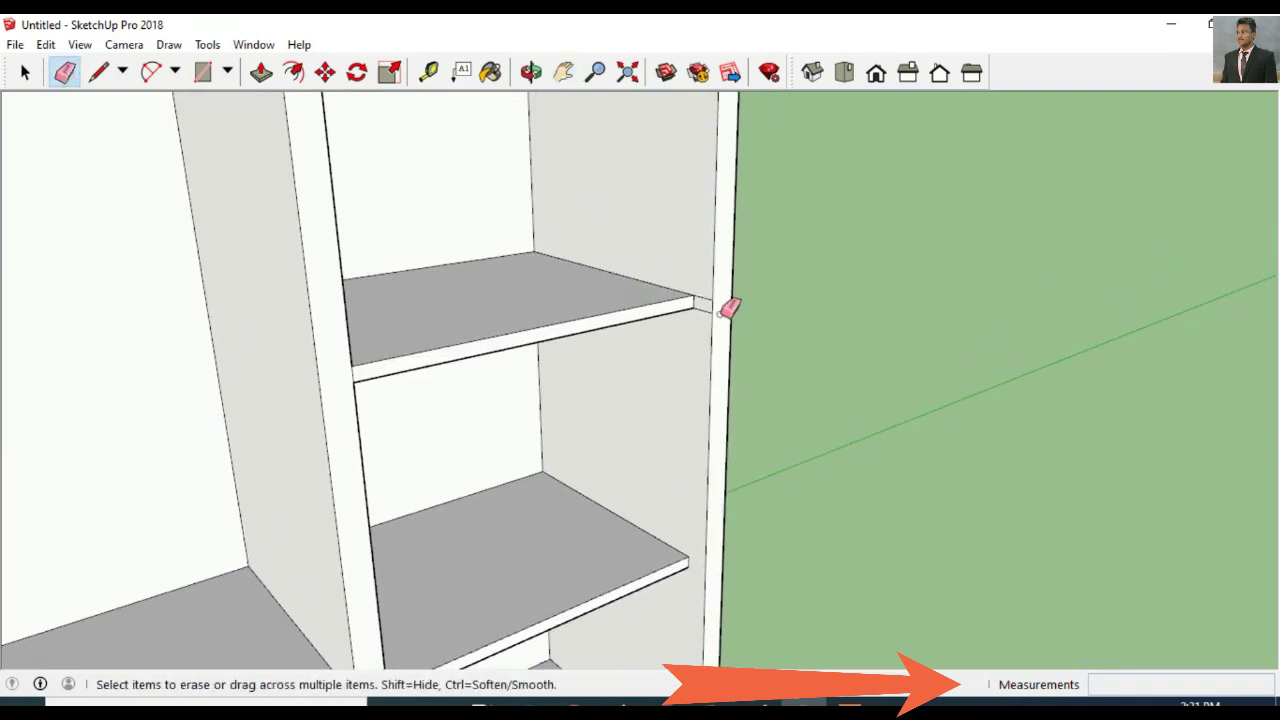
scroll(708, 308, "down", 3)
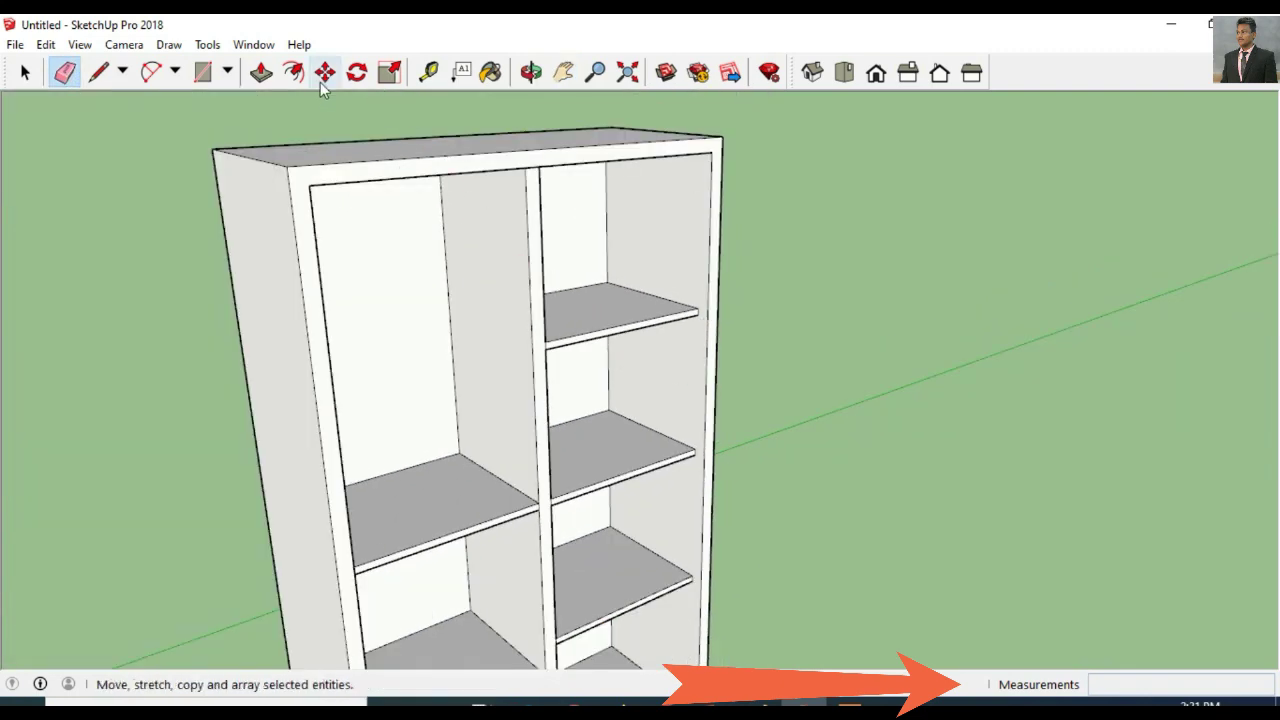
left_click(531, 72)
mouse_move(214, 334)
left_mouse_down()
mouse_move(260, 395)
mouse_move(77, 108)
left_mouse_up()
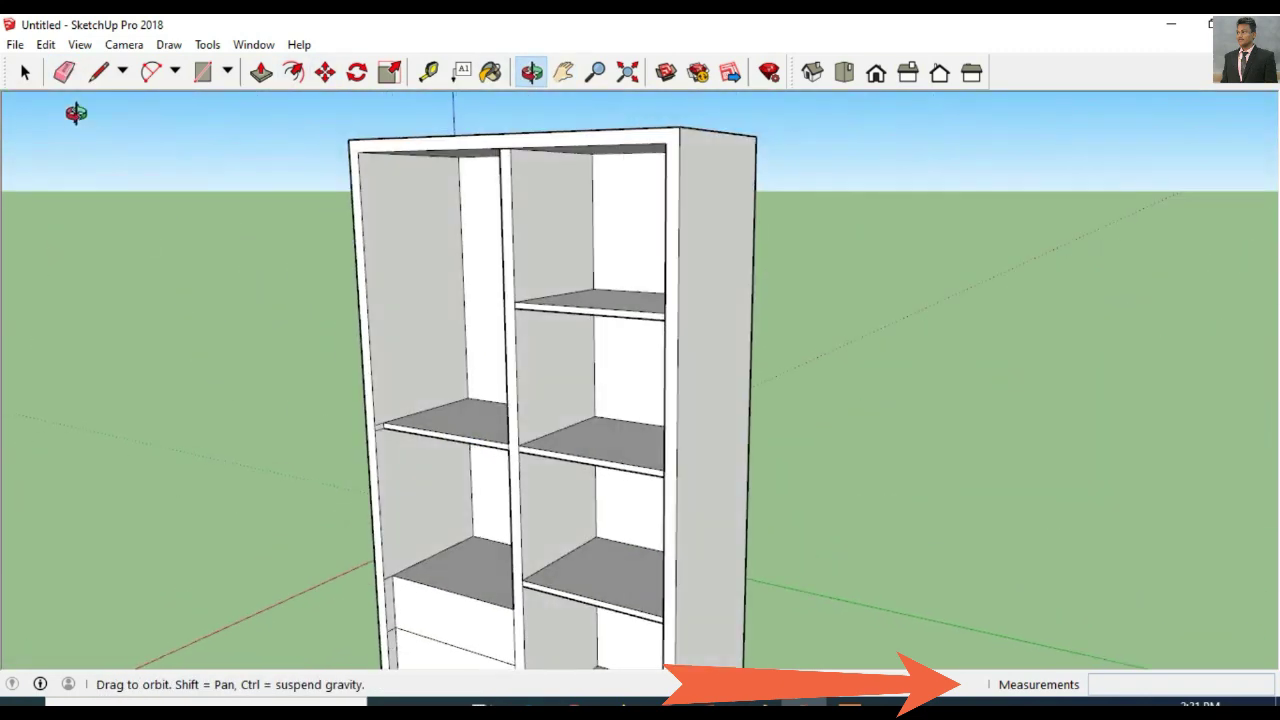
left_click(64, 72)
scroll(405, 475, "up", 3)
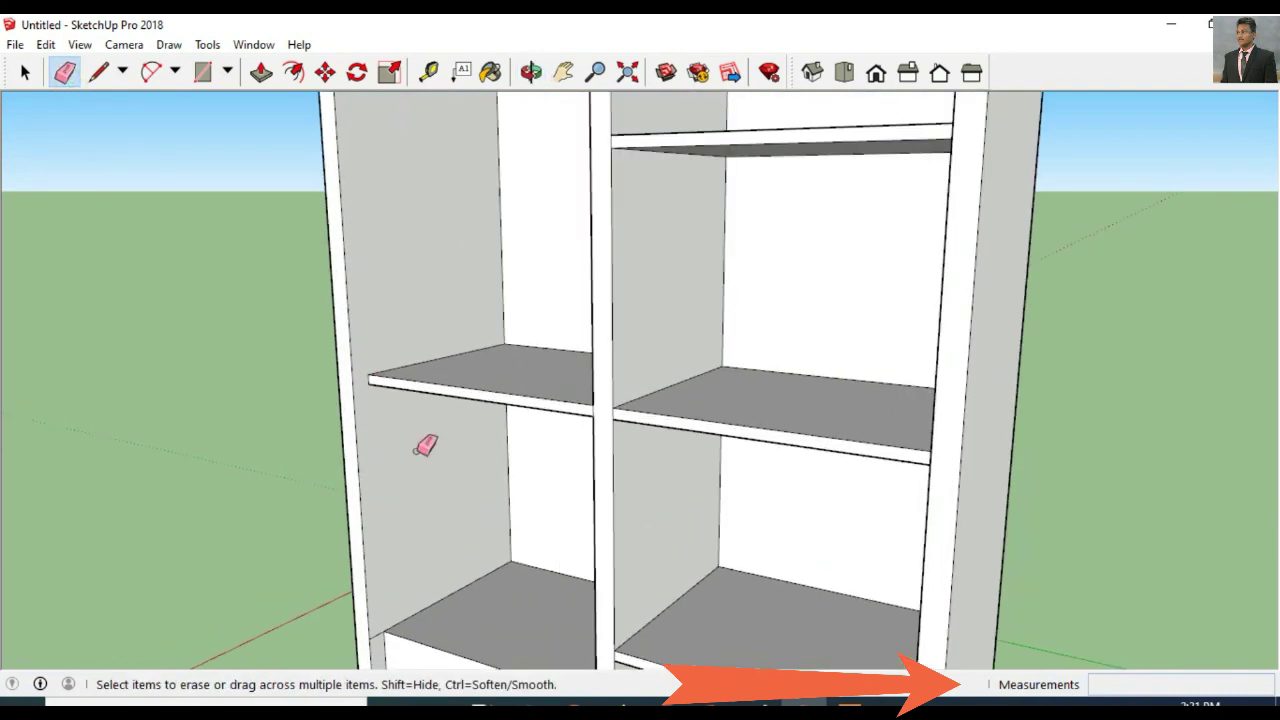
scroll(425, 447, "down", 3)
left_click(563, 72)
mouse_move(442, 525)
left_mouse_down()
mouse_move(408, 488)
mouse_move(393, 437)
left_mouse_up()
left_click(64, 72)
scroll(331, 497, "up", 3)
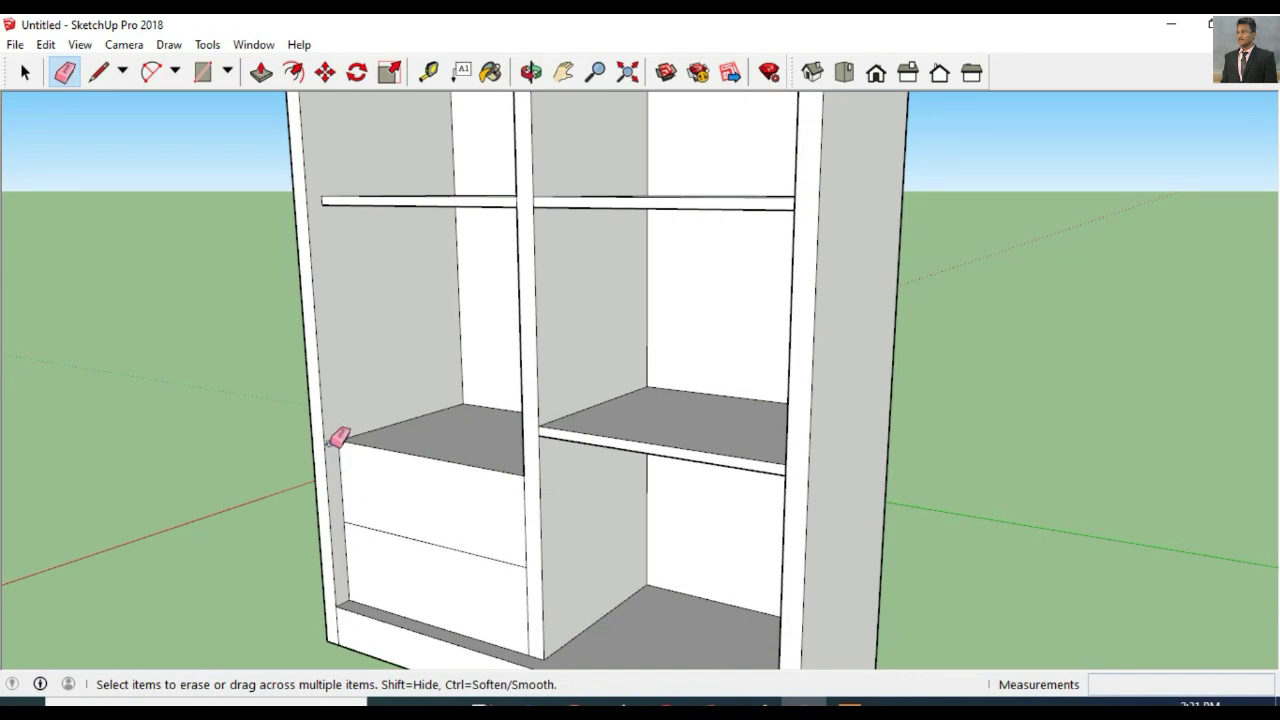
scroll(434, 451, "down", 2)
scroll(434, 451, "down", 2)
left_click(531, 72)
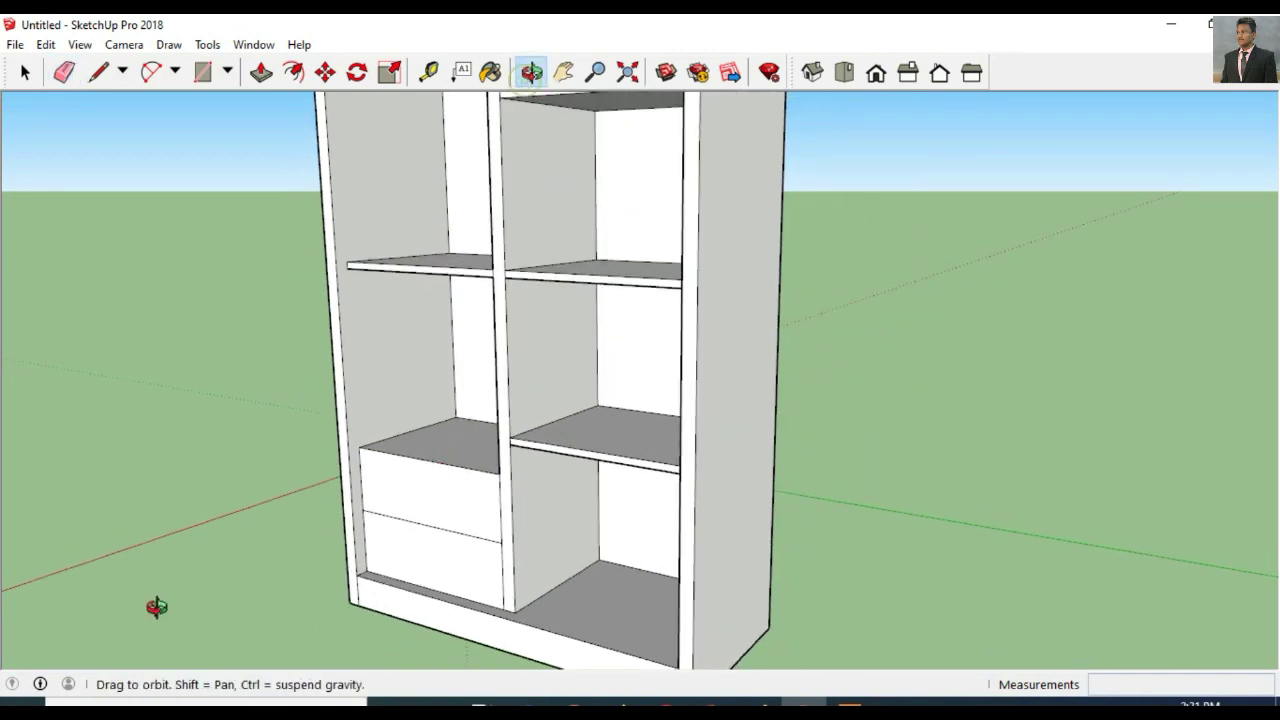
left_click_drag(157, 606, 316, 597)
scroll(316, 597, "down", 2)
scroll(442, 582, "down", 1)
scroll(442, 582, "down", 2)
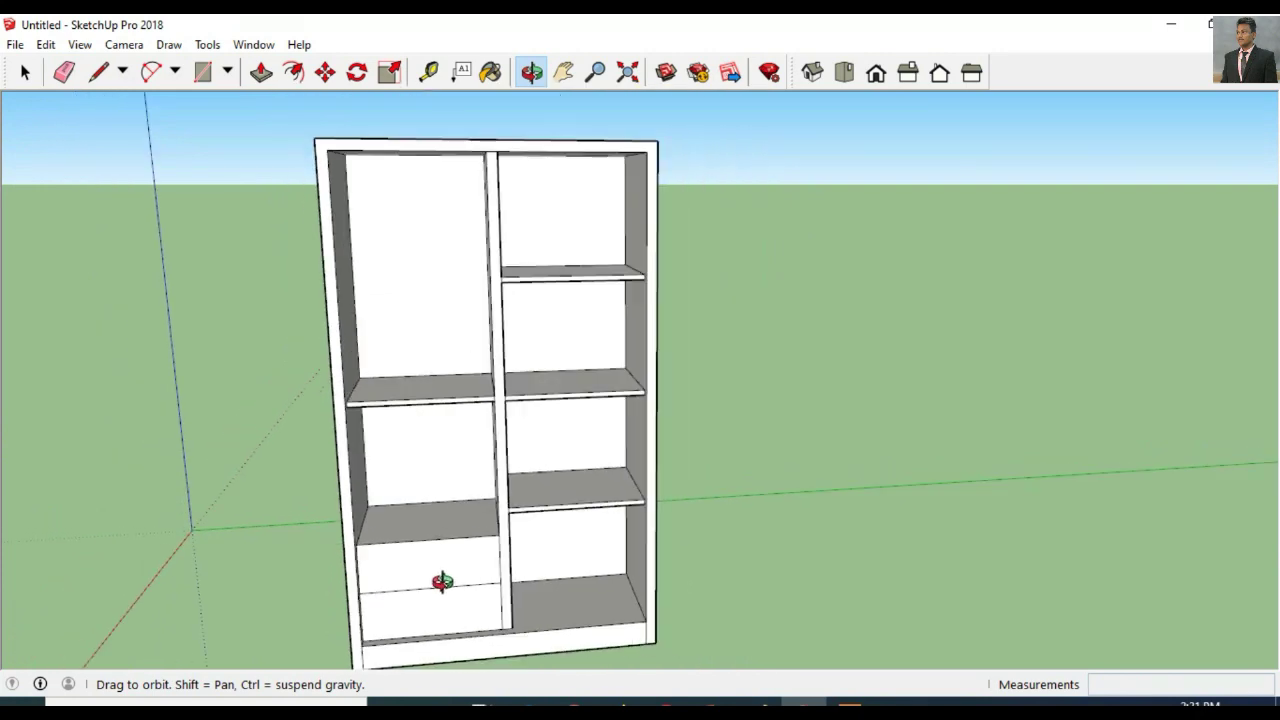
Step: Draw a 40 cm vertical dividing line on the lower-left compartment front
key("t")
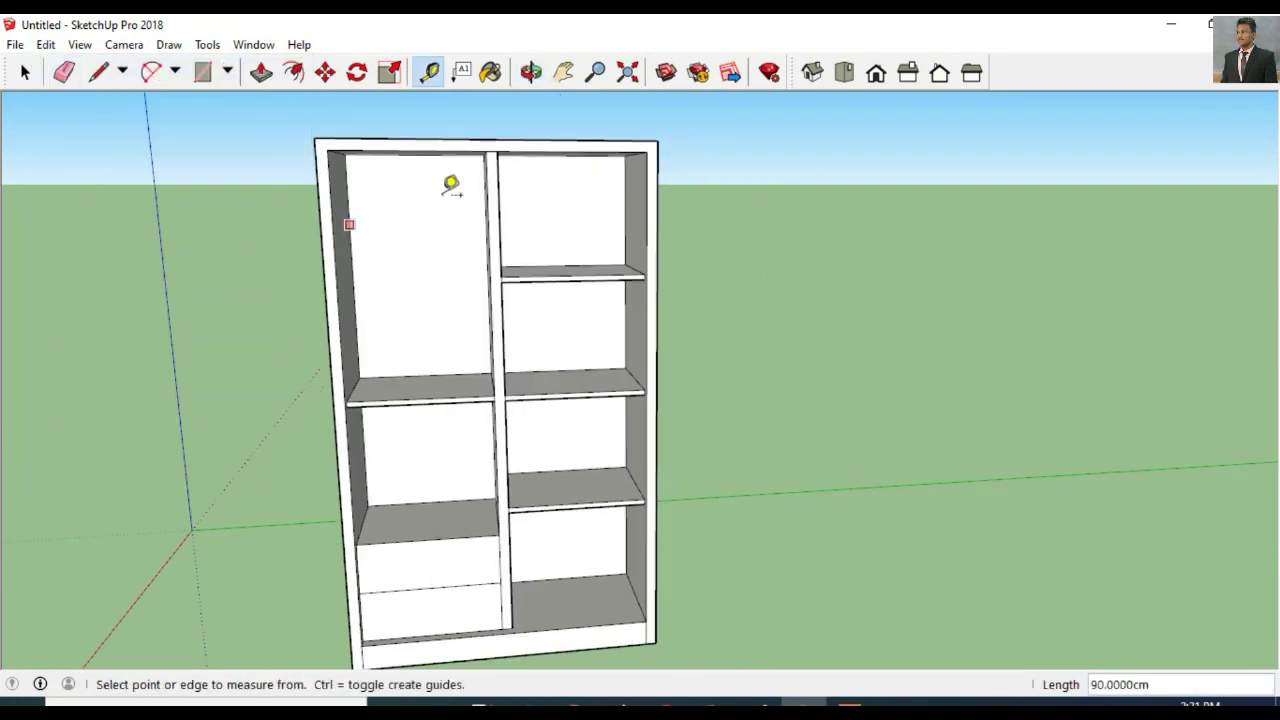
left_click(95, 74)
left_click(428, 540)
type("40")
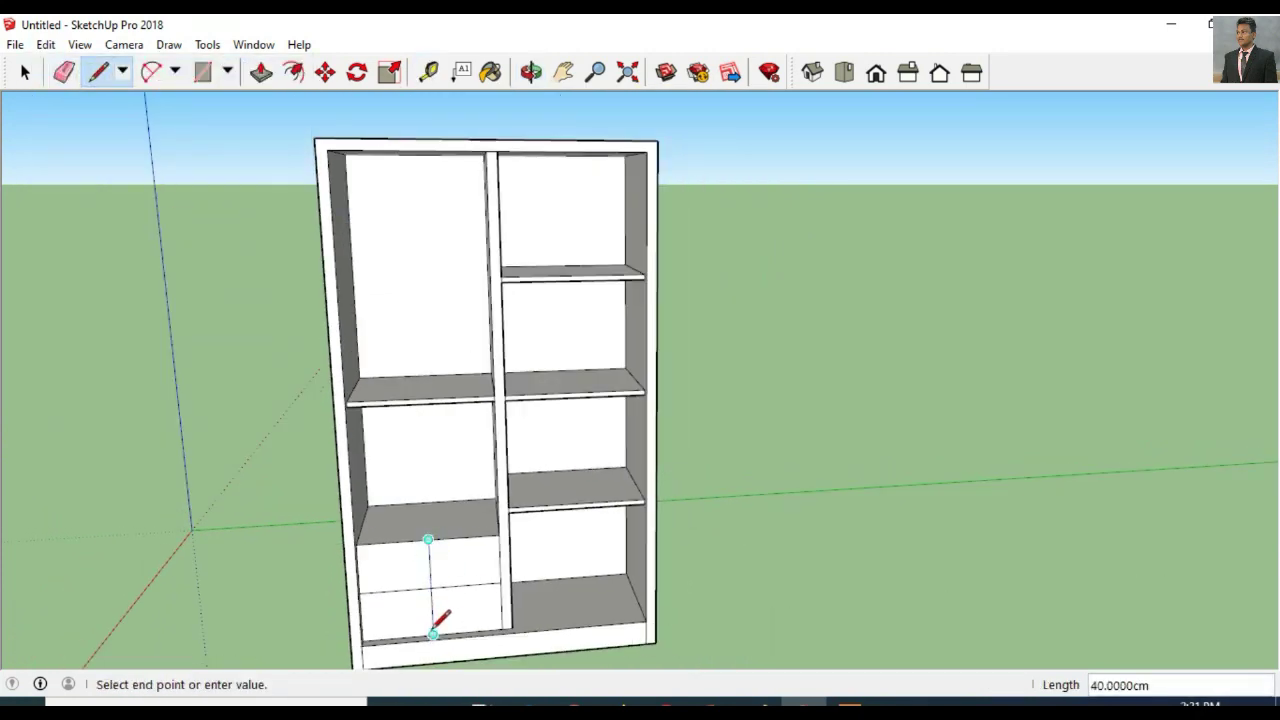
key("Return")
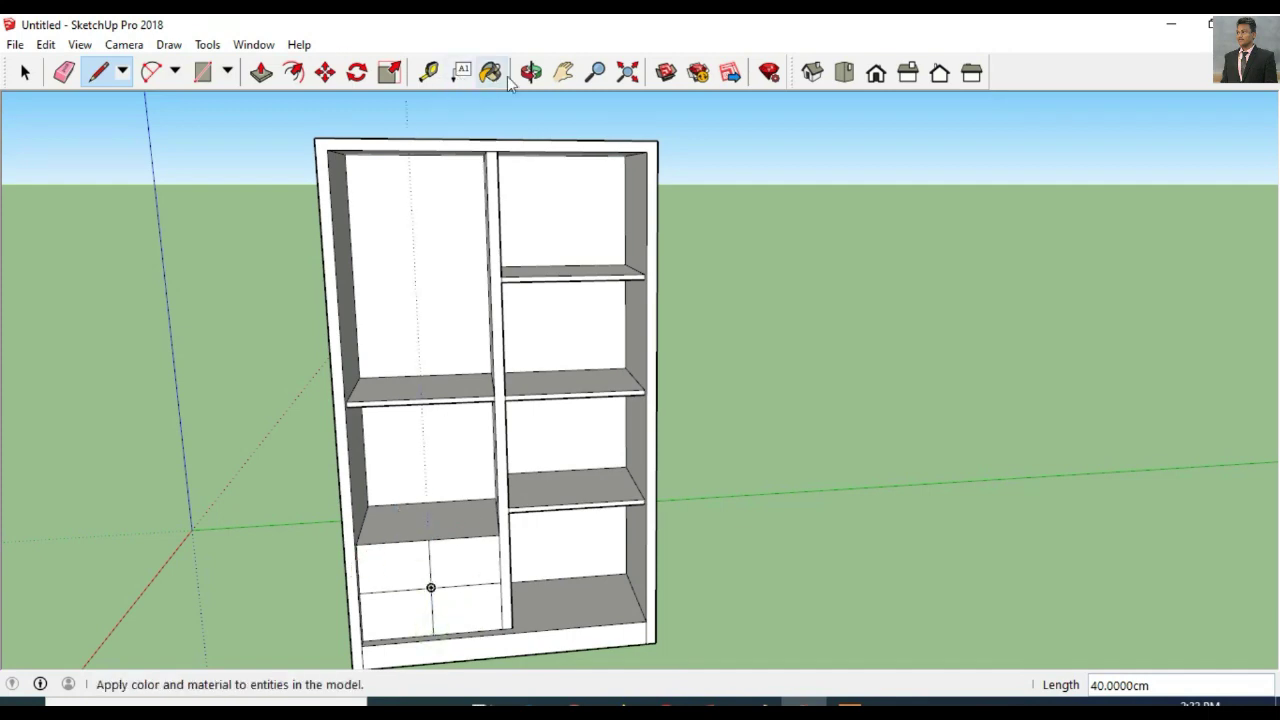
Step: Draw two horizontal lines across the drawer front, snapped to edge midpoints
left_click(531, 72)
left_click_drag(300, 400, 263, 400)
left_click(99, 72)
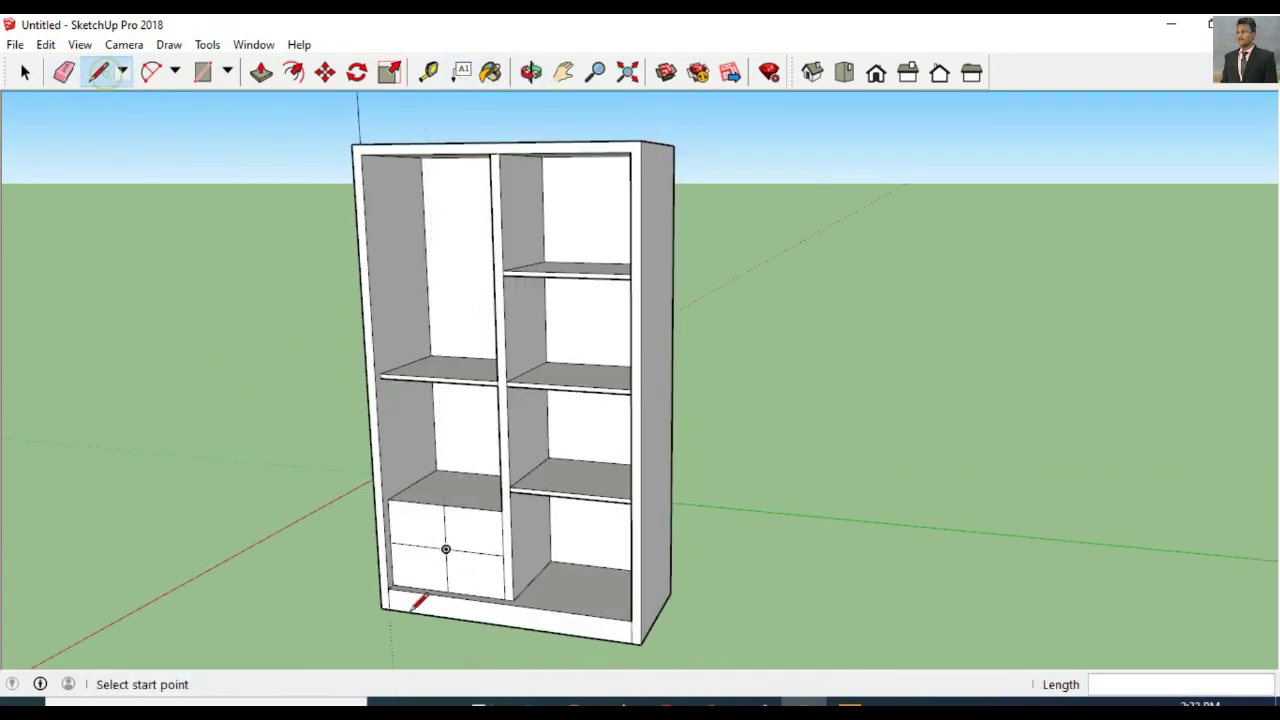
left_click(389, 521)
left_click(502, 532)
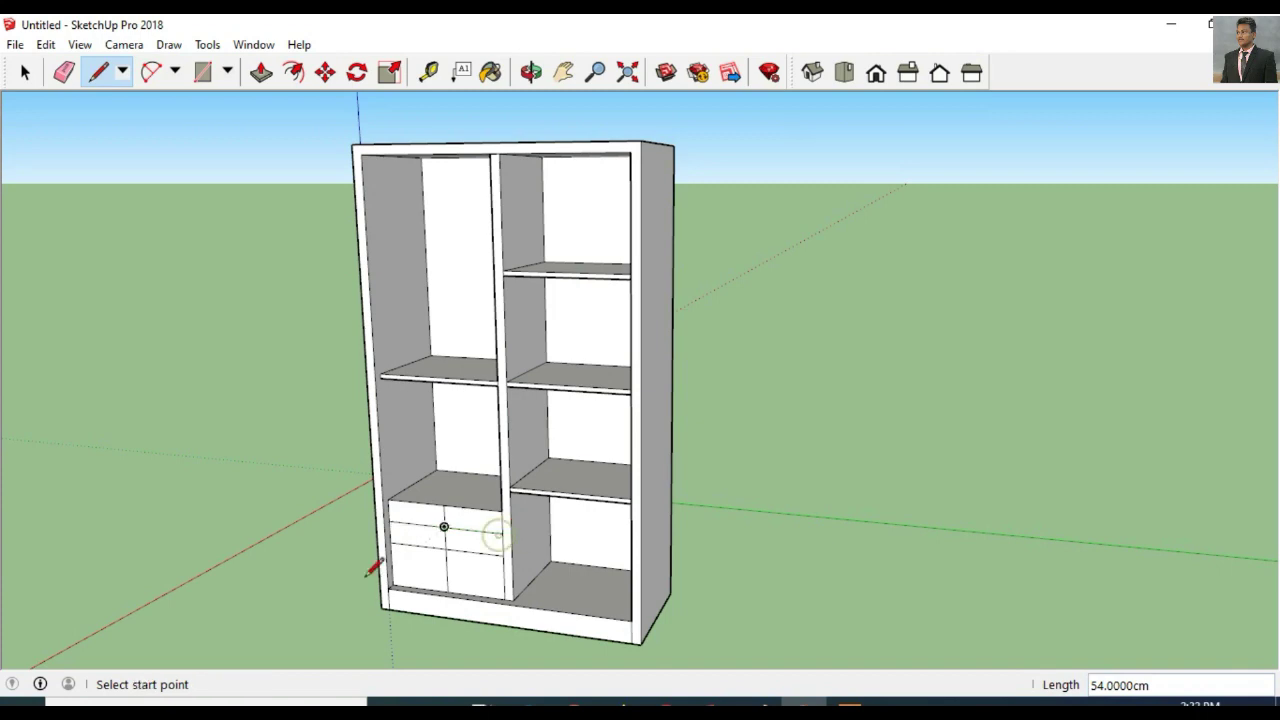
left_click(392, 561)
left_click(503, 565)
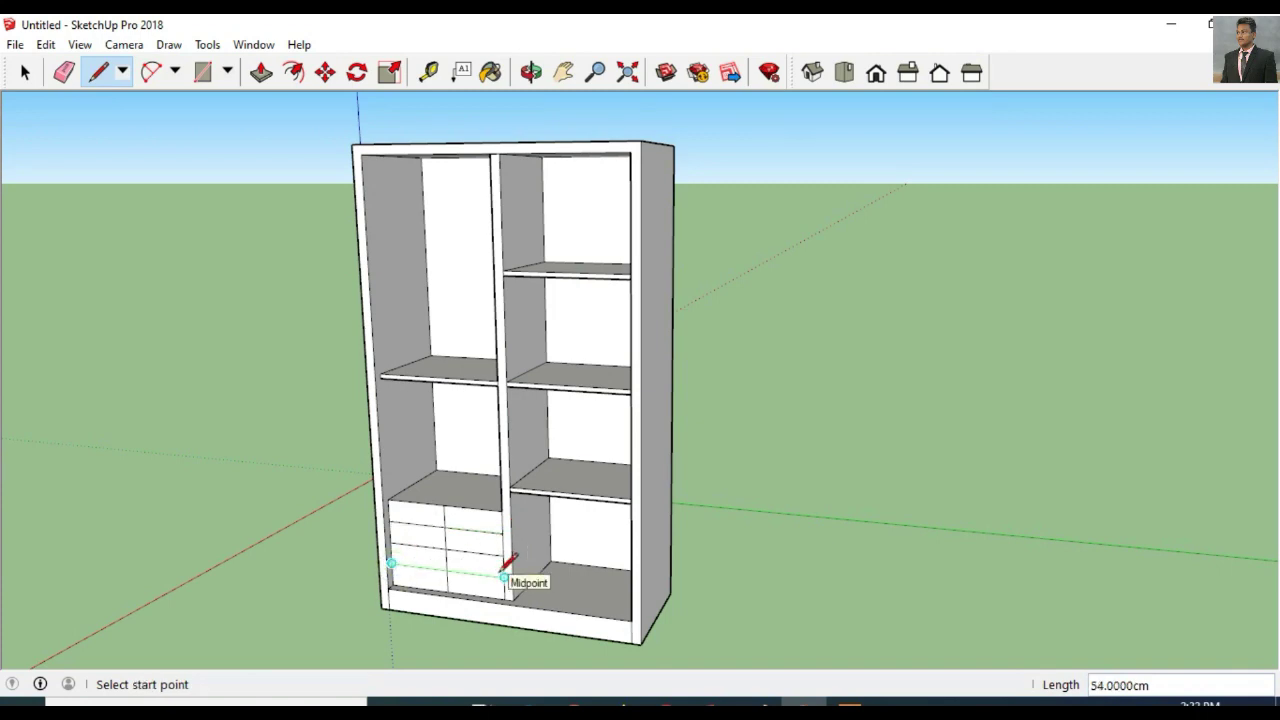
left_click(531, 72)
left_click_drag(209, 413, 234, 480)
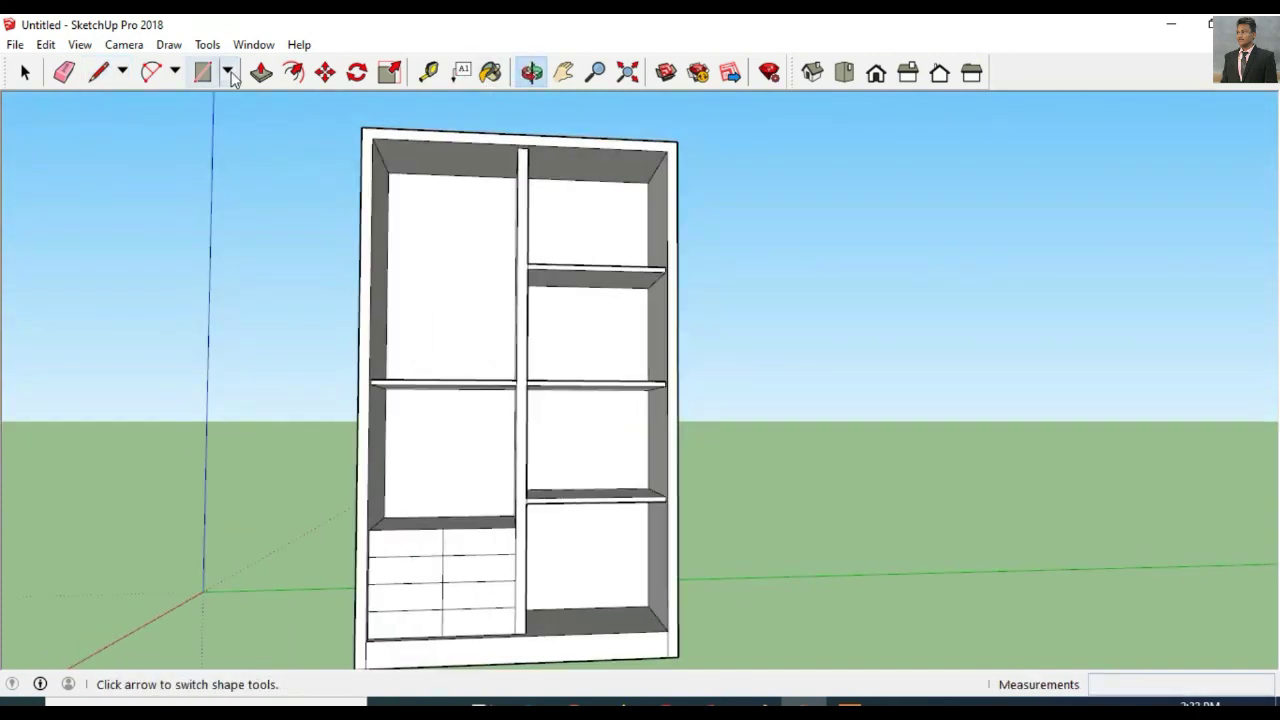
Step: Draw 2 cm radius knob circles centred on the upper and lower drawer fronts
left_click(228, 72)
left_click(236, 143)
left_click(442, 554)
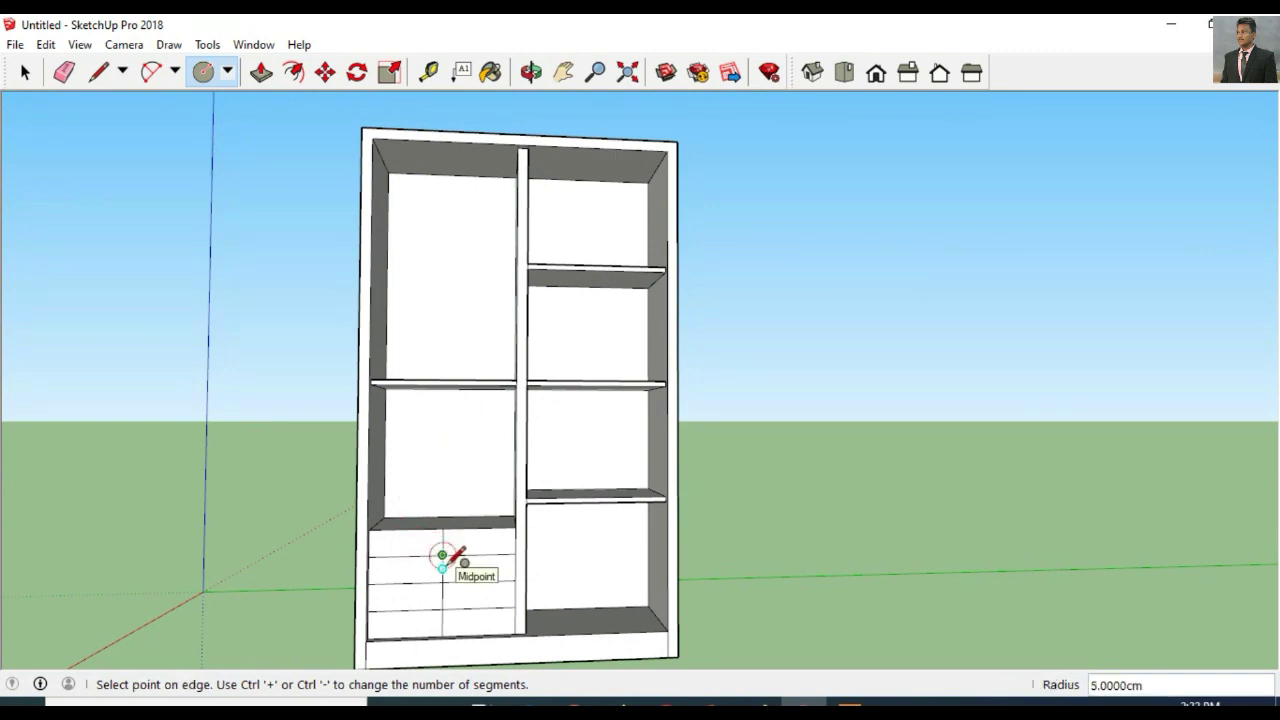
key("Return")
left_click(442, 609)
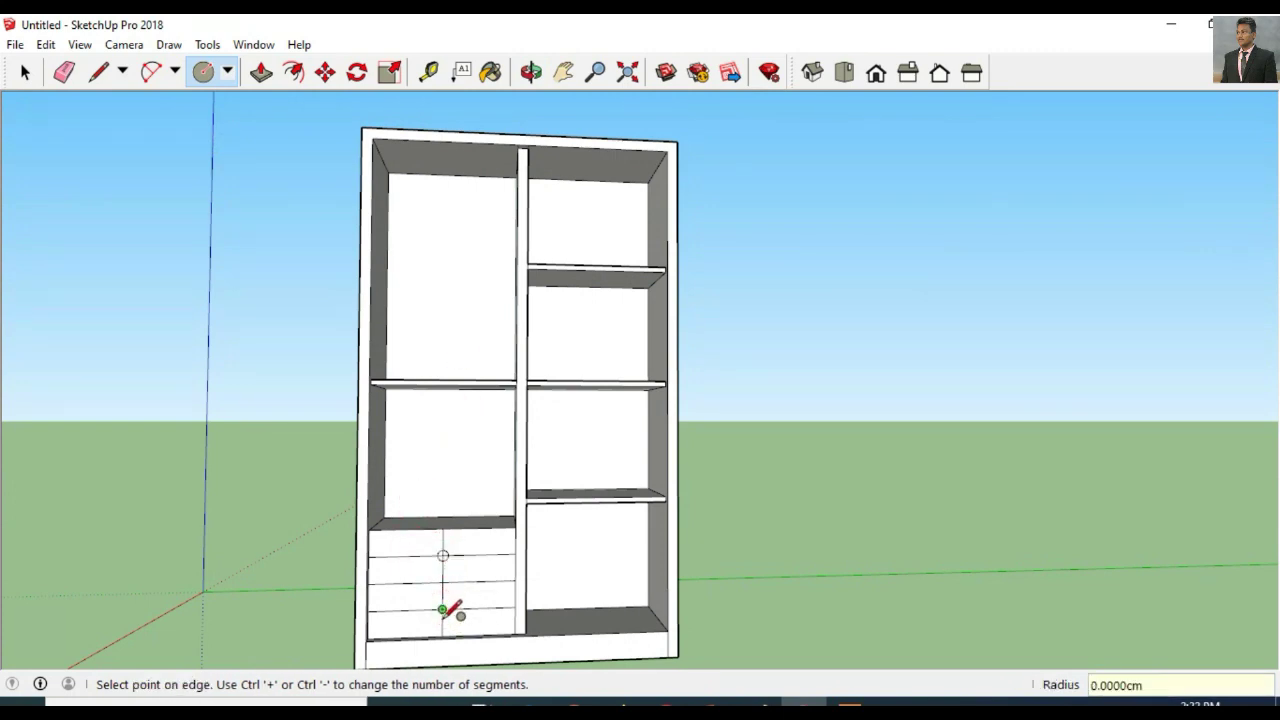
type("2")
key("Return")
scroll(434, 406, "down", 1)
scroll(440, 420, "up", 3)
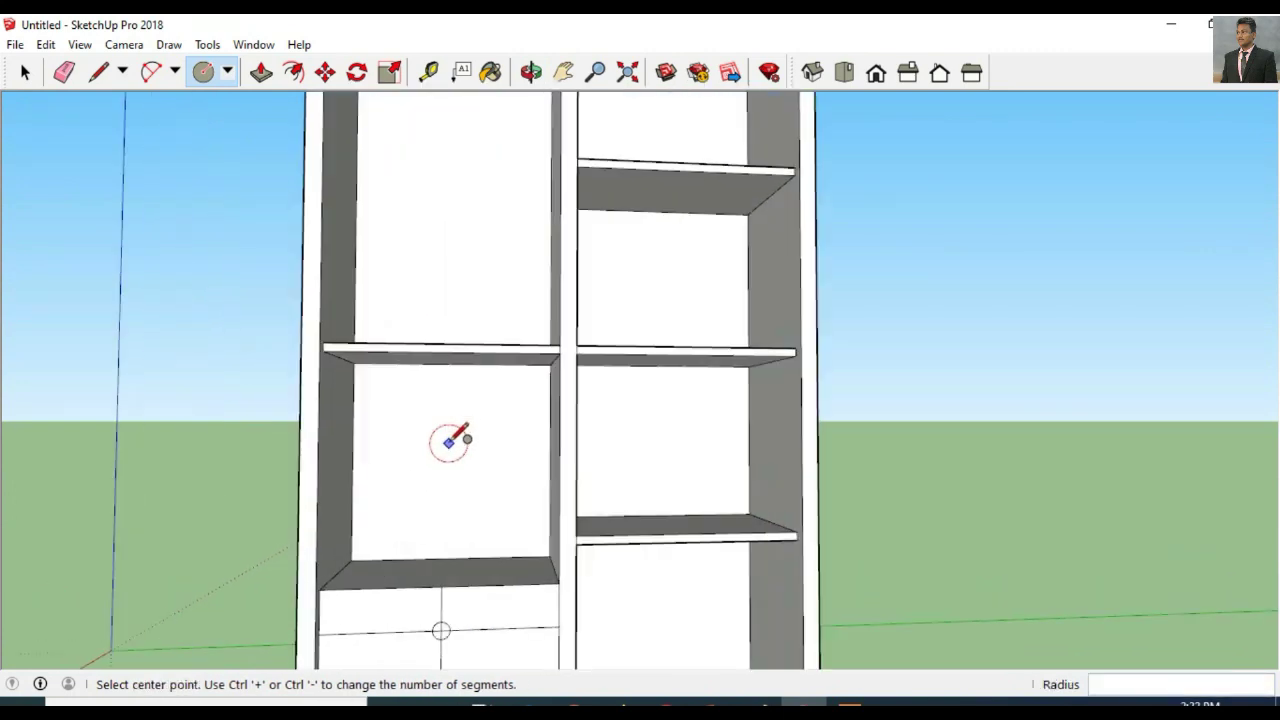
Step: Erase the extra lines splitting the drawer fronts
left_click(563, 72)
left_click_drag(503, 459, 503, 286)
left_click(63, 72)
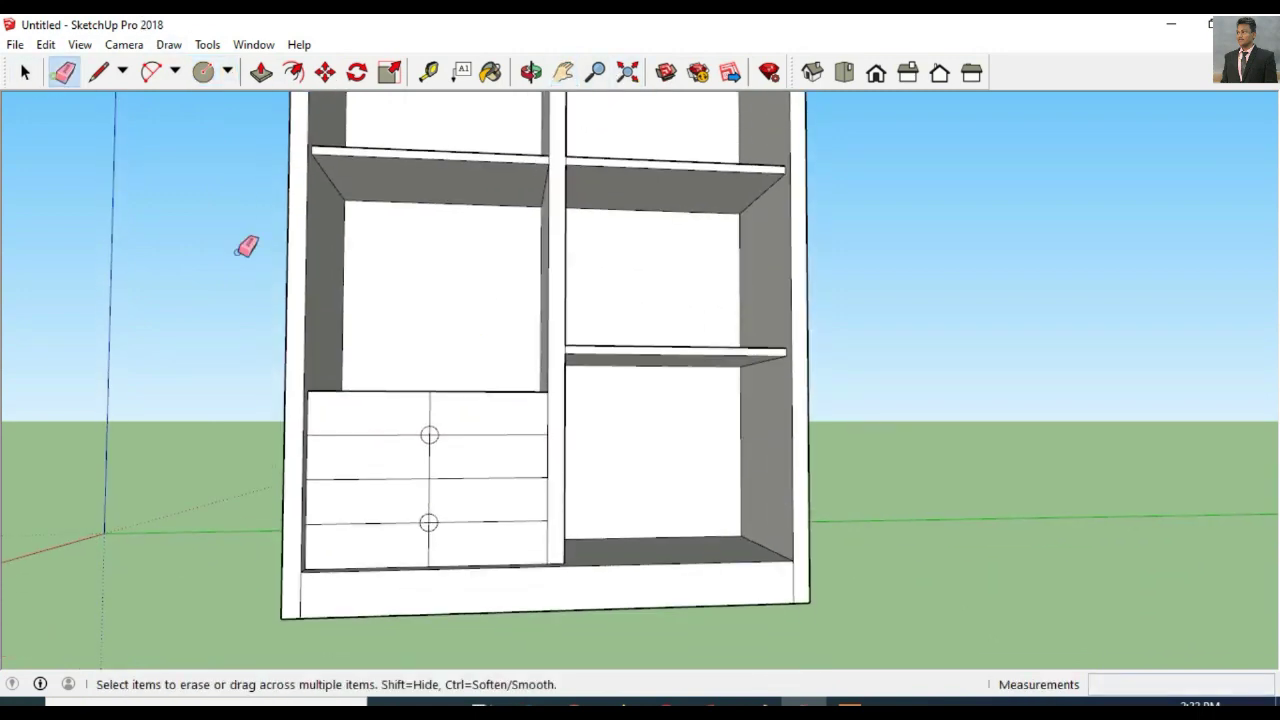
mouse_move(449, 446)
left_mouse_down()
mouse_move(389, 518)
mouse_move(443, 521)
left_mouse_up()
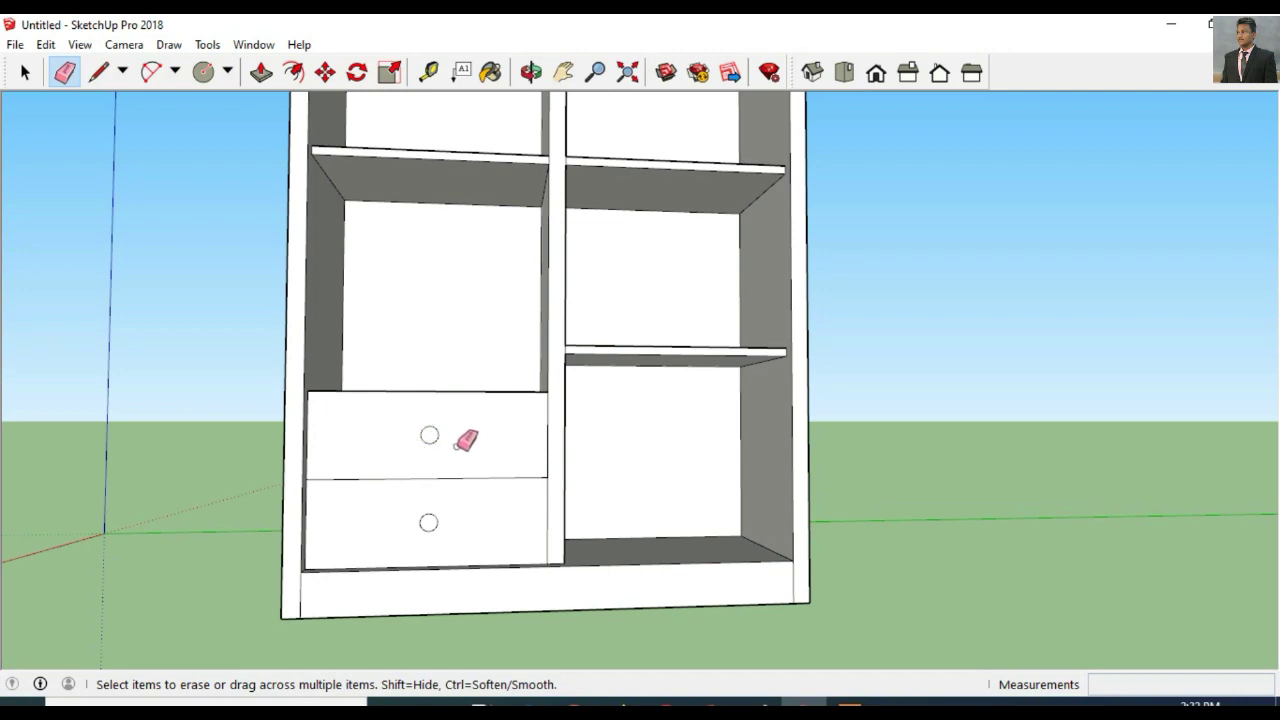
Step: Pull both knob circles out from the drawer faces into round knobs
left_click(531, 72)
left_click_drag(449, 397, 562, 466)
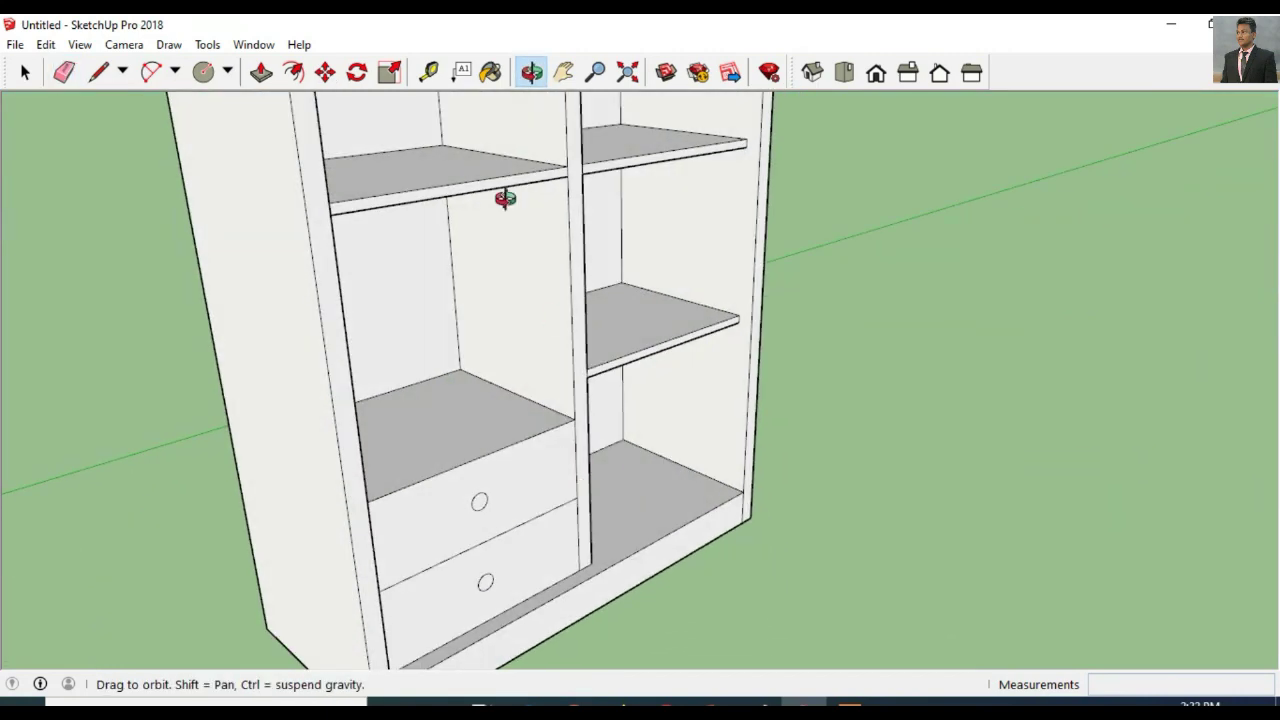
left_click(261, 72)
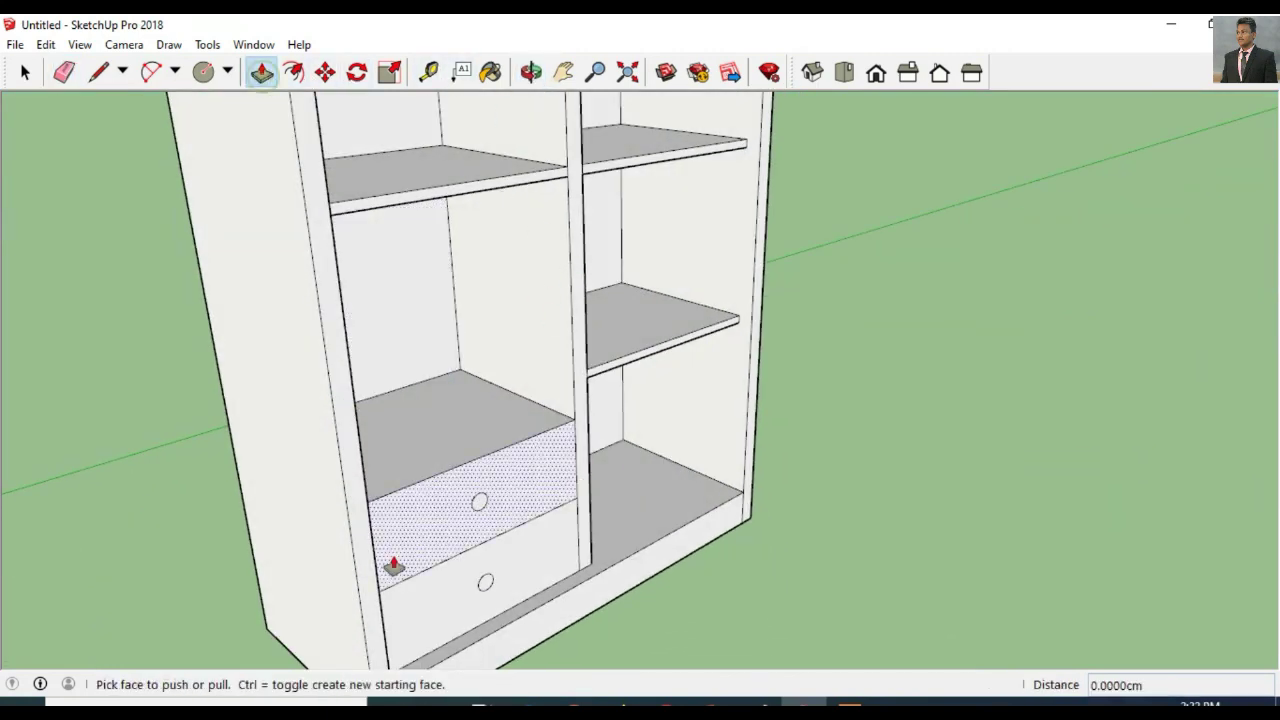
left_click(482, 503)
left_click(481, 505)
left_click(488, 583)
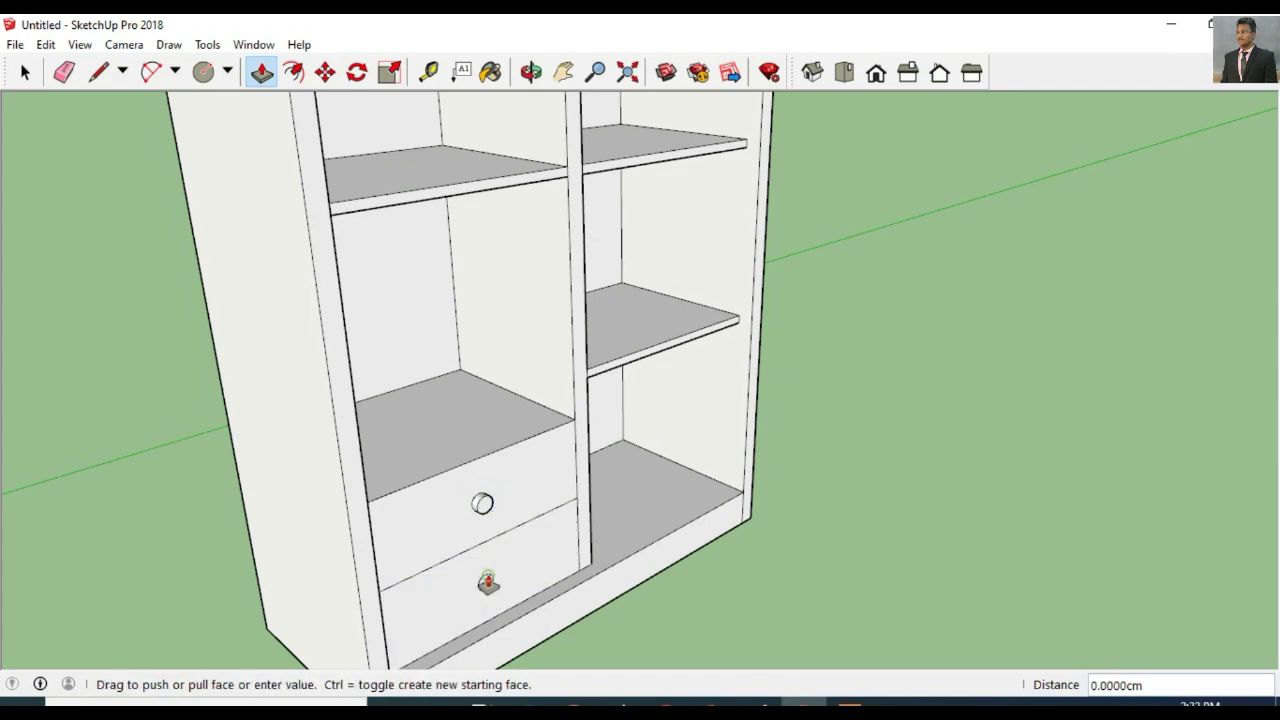
left_click(495, 520)
left_click(531, 72)
mouse_move(1028, 363)
left_mouse_down()
mouse_move(957, 500)
mouse_move(575, 574)
mouse_move(954, 549)
mouse_move(749, 580)
left_mouse_up()
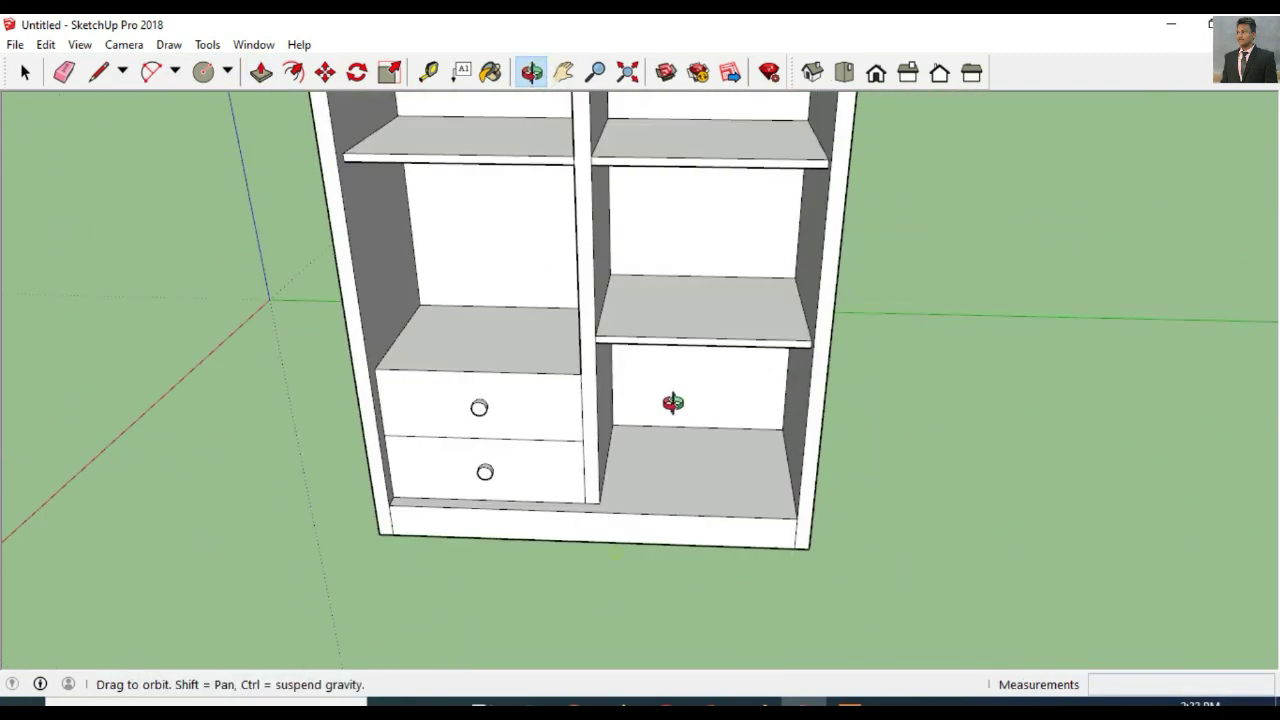
left_click_drag(673, 402, 600, 300)
left_click(563, 72)
left_click_drag(531, 171, 620, 270)
Step: Place 10 cm and 20 cm Tape Measure guides from the divider's top edge
left_click(531, 72)
mouse_move(560, 300)
left_mouse_down()
mouse_move(601, 371)
mouse_move(678, 347)
left_mouse_up()
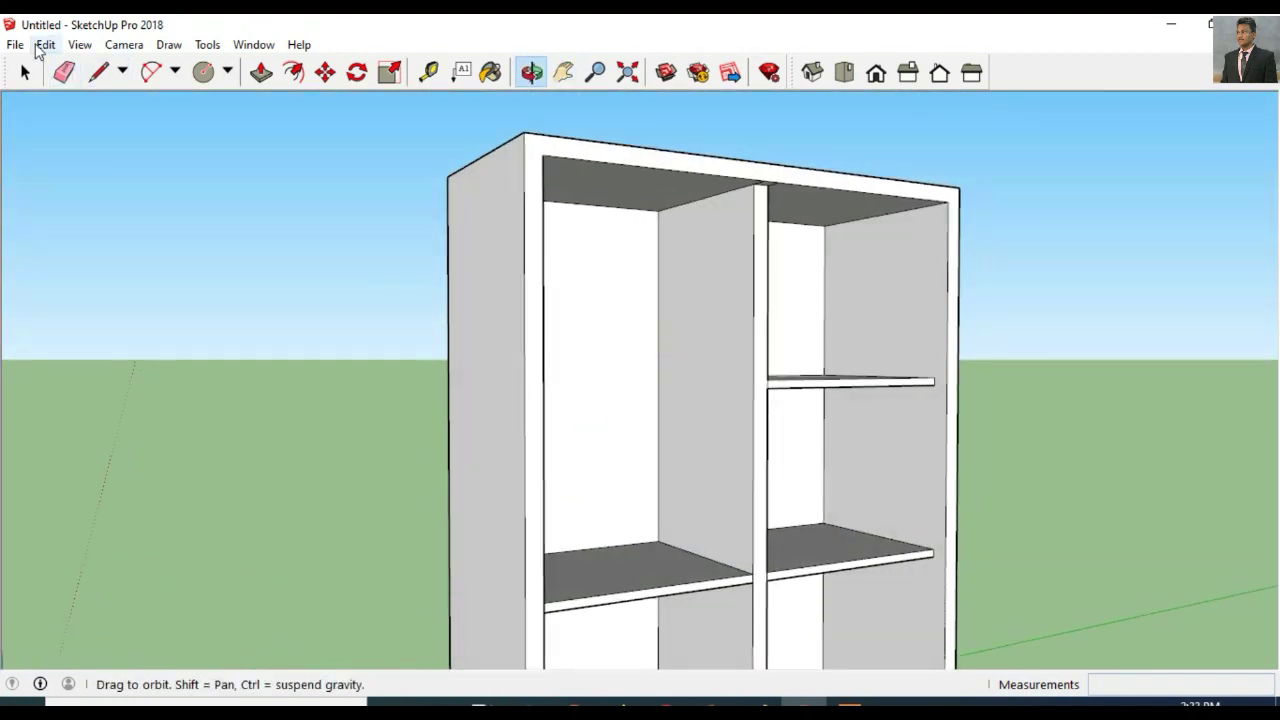
left_click(438, 72)
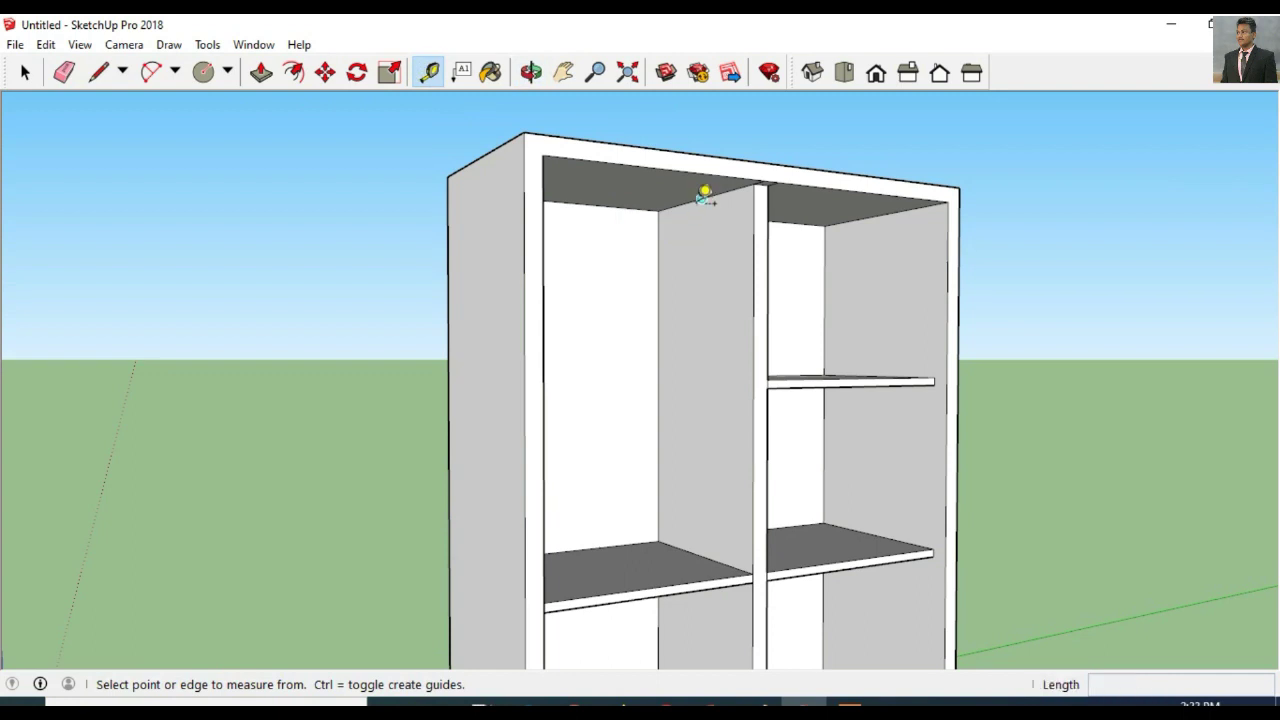
left_click(704, 194)
key("Return")
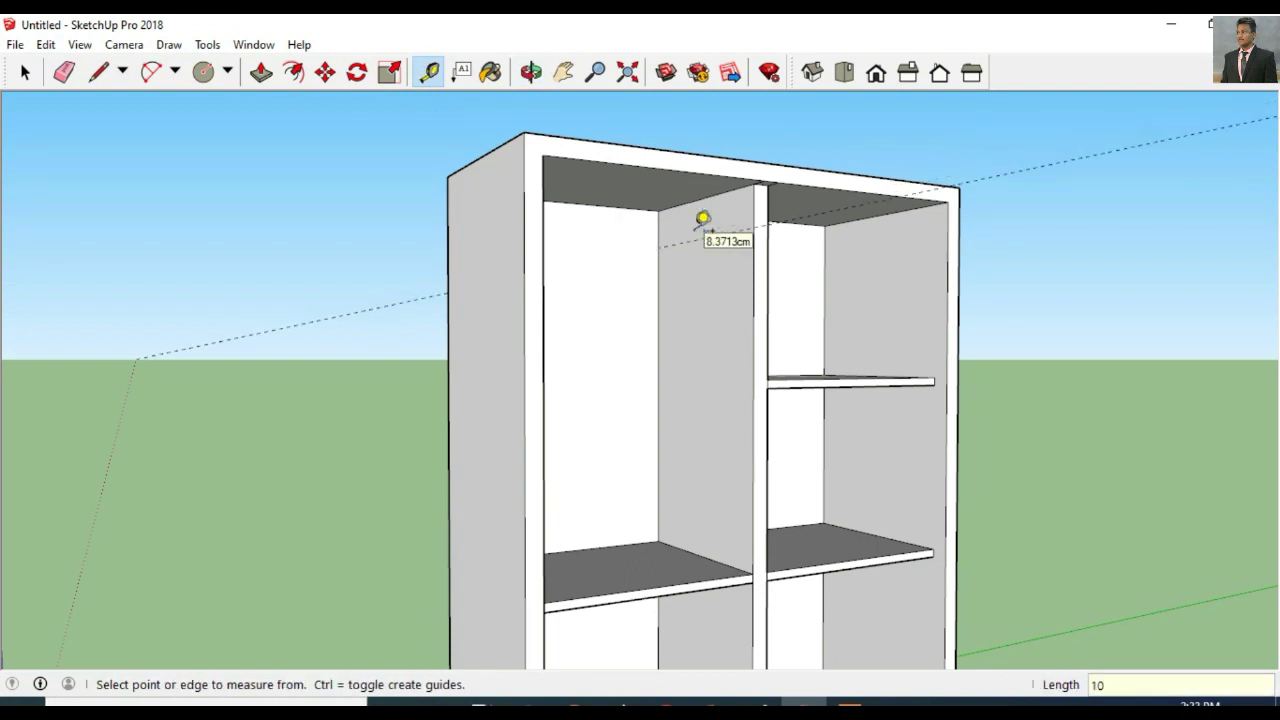
left_click(753, 244)
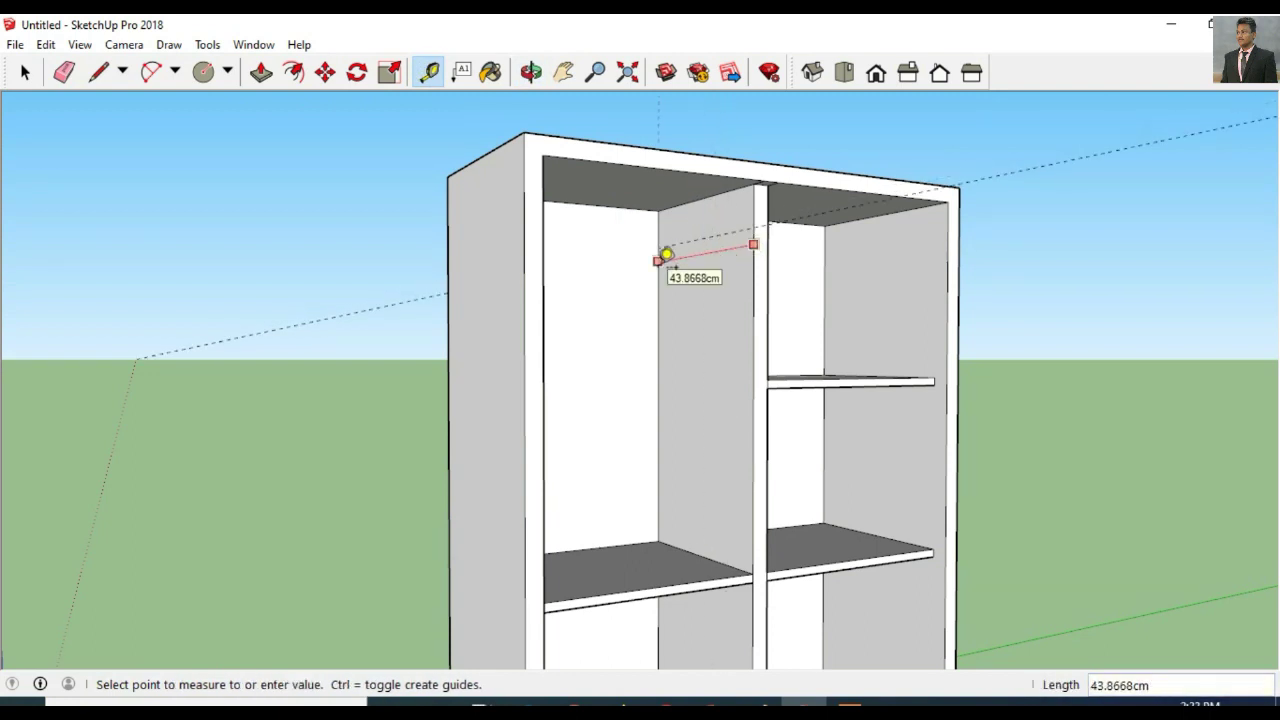
type("20")
key("Return")
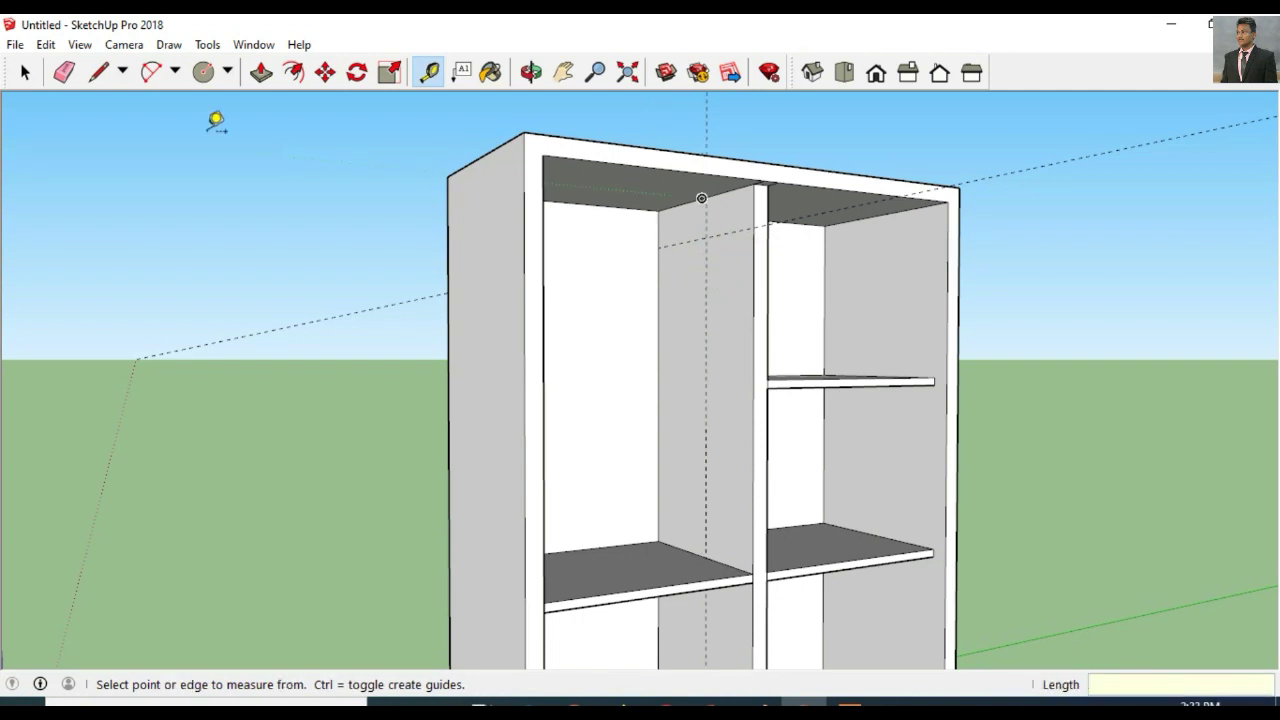
Step: Draw a 2 cm radius circle at the guide intersection
left_click(204, 73)
left_click(706, 237)
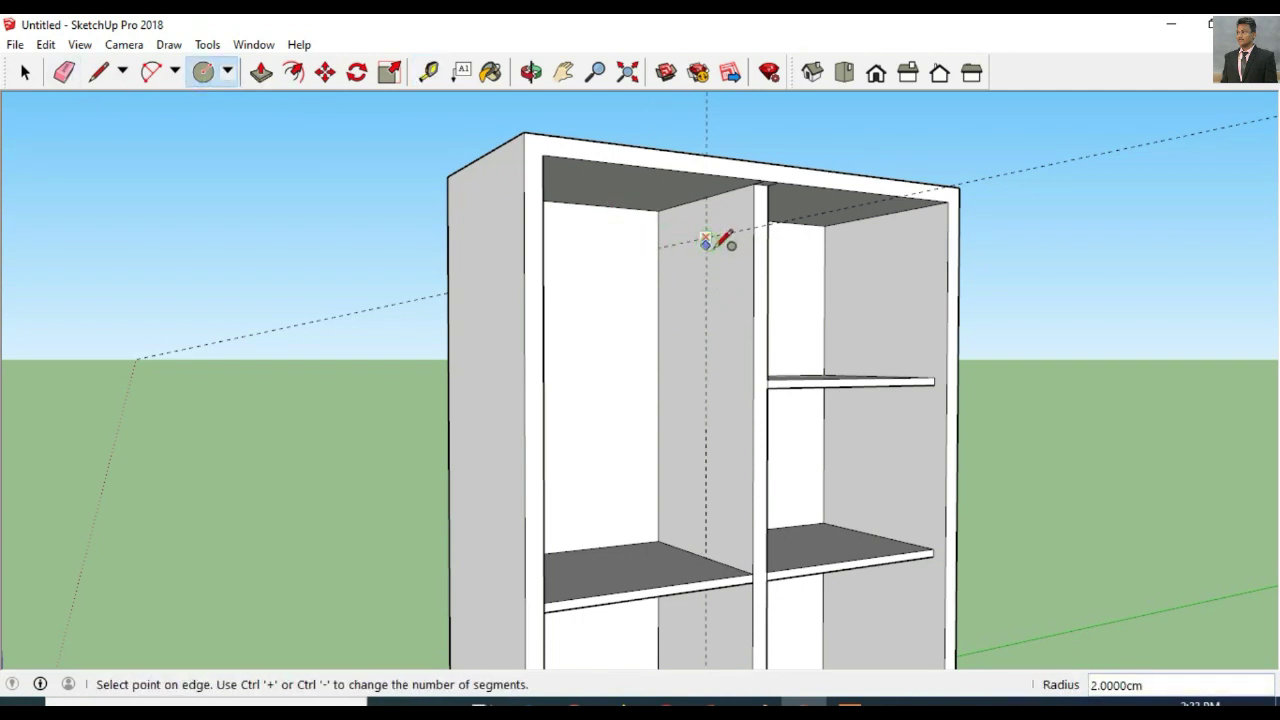
type("2")
key("Return")
scroll(733, 300, "up", 3)
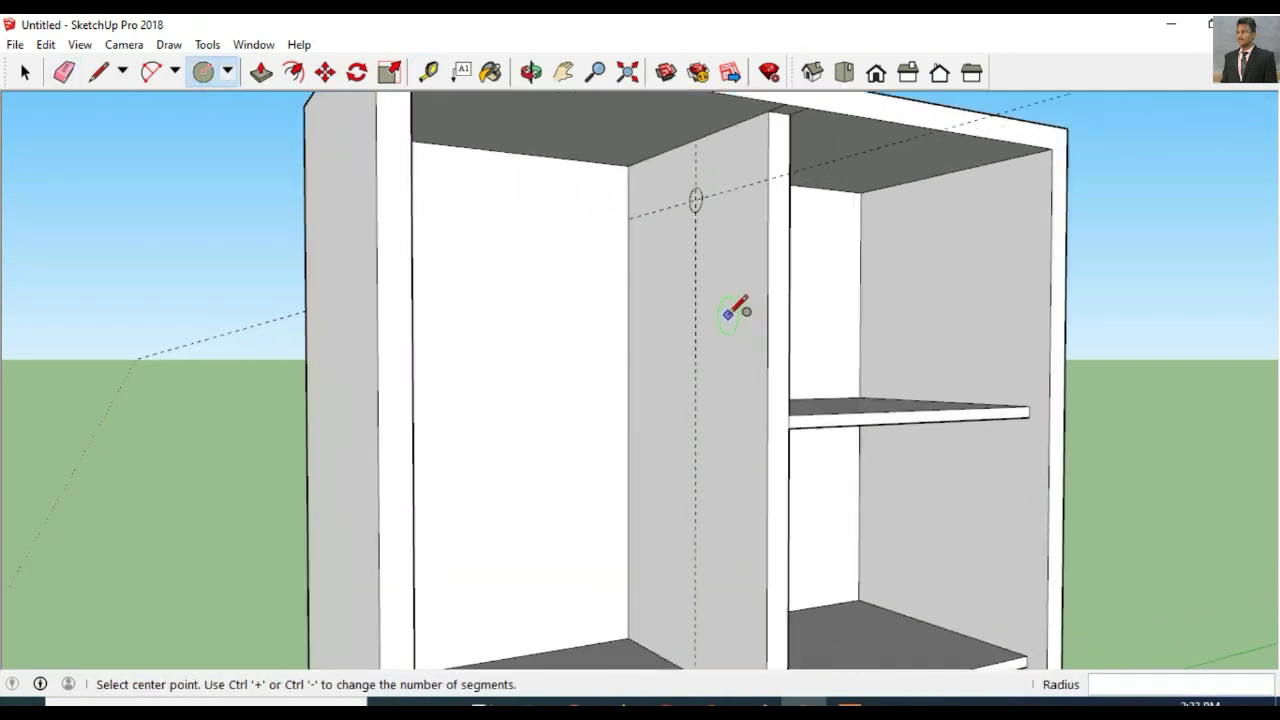
scroll(734, 306, "up", 1)
Step: Push/Pull the circle across the left compartment into a rod reaching the side wall
left_click(261, 72)
left_click_drag(693, 190, 529, 180)
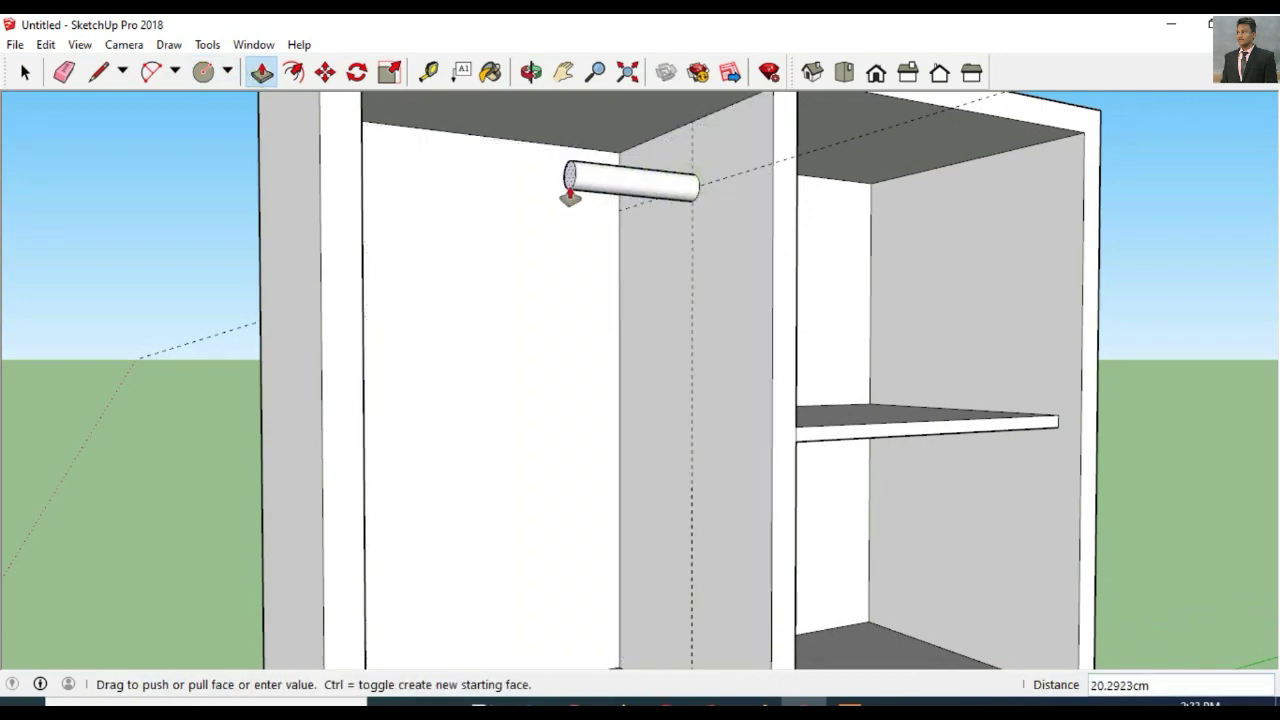
left_click(531, 72)
mouse_move(560, 260)
left_mouse_down()
mouse_move(578, 277)
mouse_move(450, 290)
left_mouse_up()
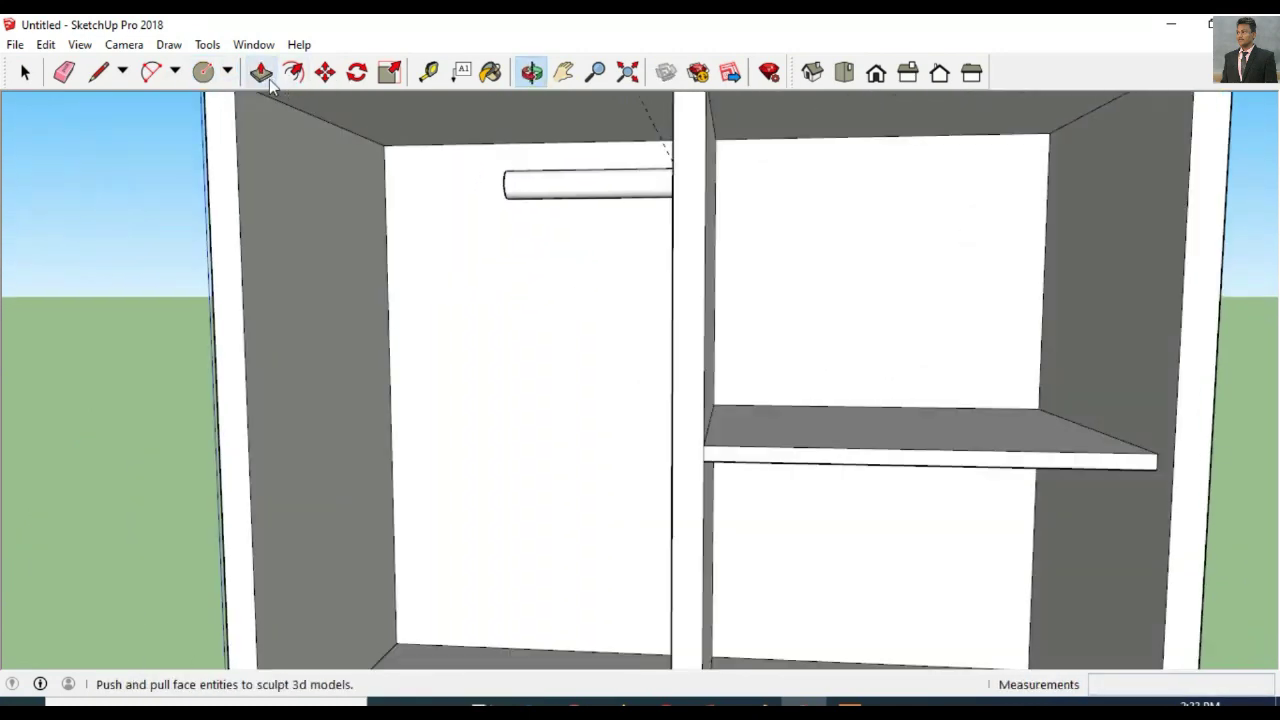
left_click(261, 72)
left_click_drag(510, 185, 266, 203)
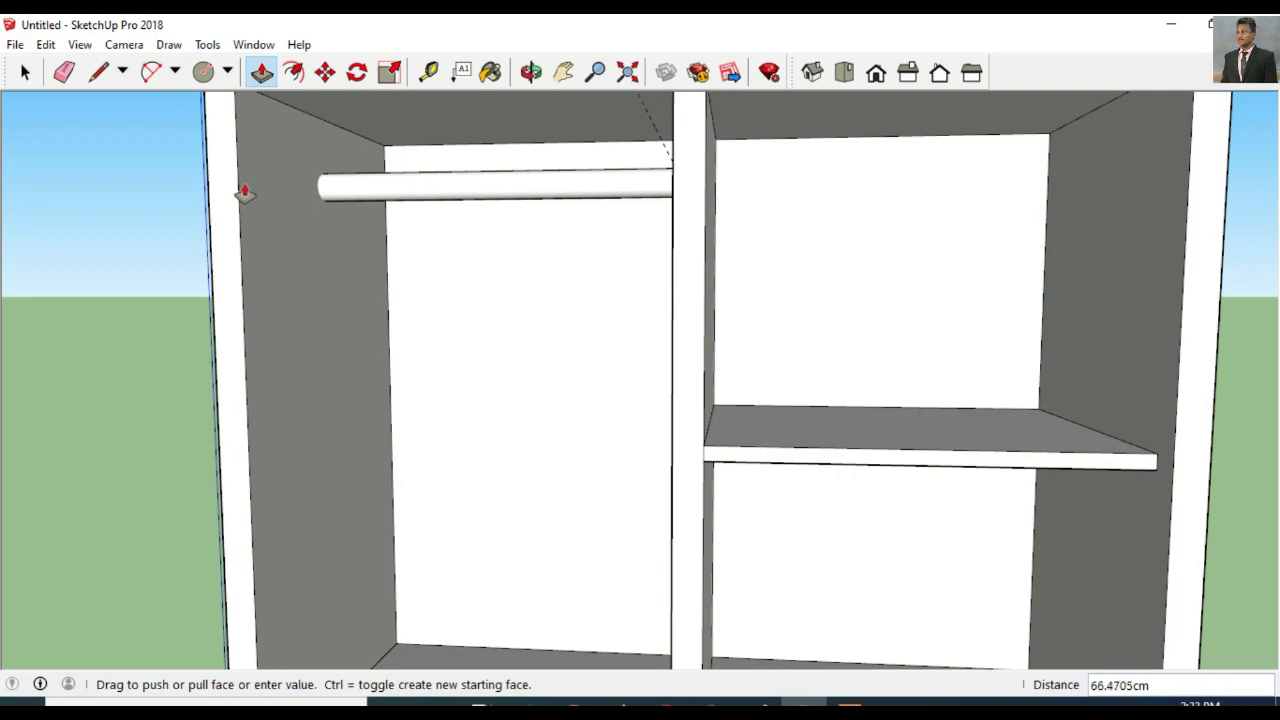
left_click(531, 72)
mouse_move(526, 200)
left_mouse_down()
mouse_move(500, 337)
mouse_move(511, 356)
mouse_move(629, 409)
left_mouse_up()
scroll(511, 356, "down", 5)
Step: Select the whole wardrobe from a front view
key("e")
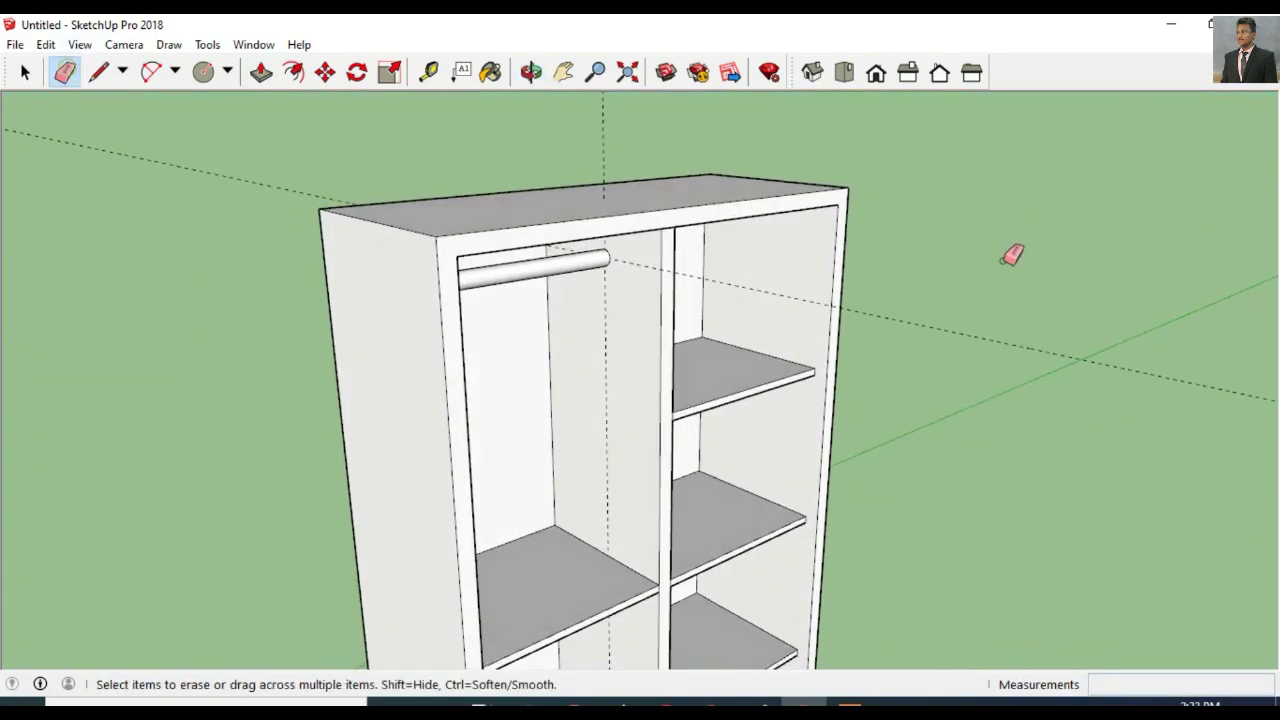
scroll(700, 200, "down", 3)
scroll(554, 123, "down", 2)
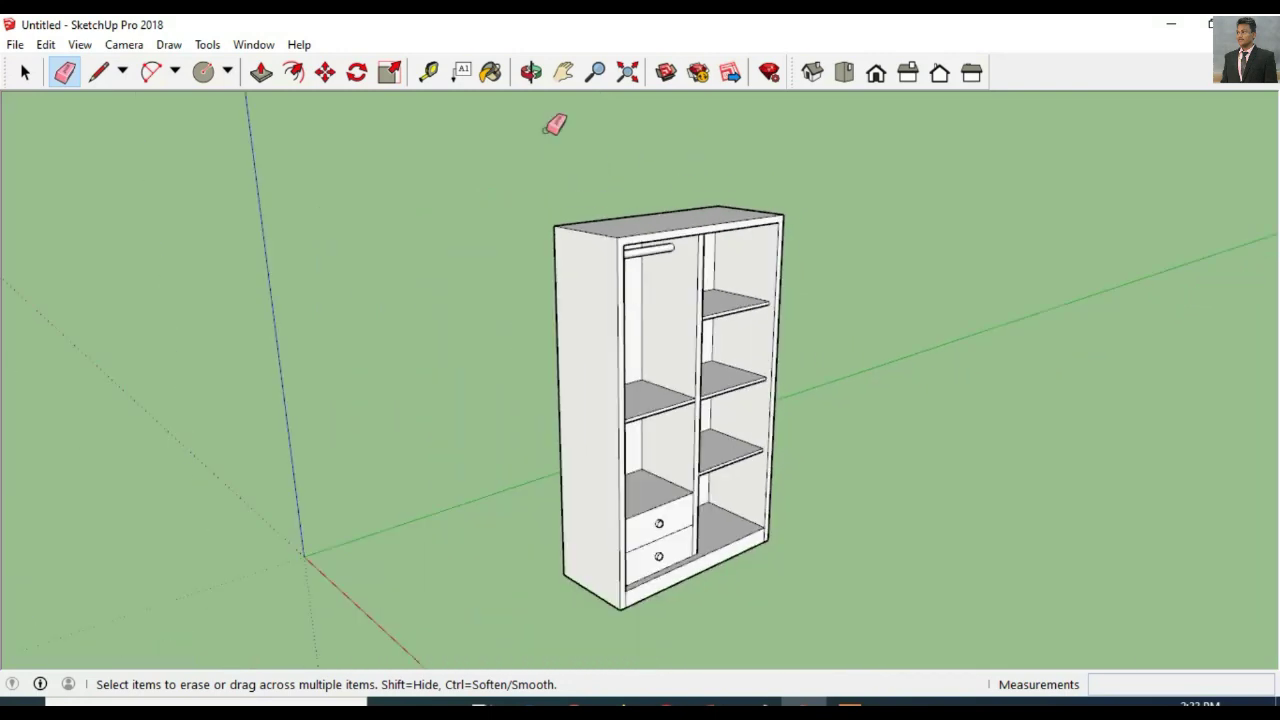
left_click(531, 72)
mouse_move(391, 263)
left_mouse_down()
mouse_move(493, 432)
mouse_move(503, 506)
mouse_move(537, 423)
mouse_move(366, 417)
mouse_move(527, 469)
mouse_move(477, 471)
left_mouse_up()
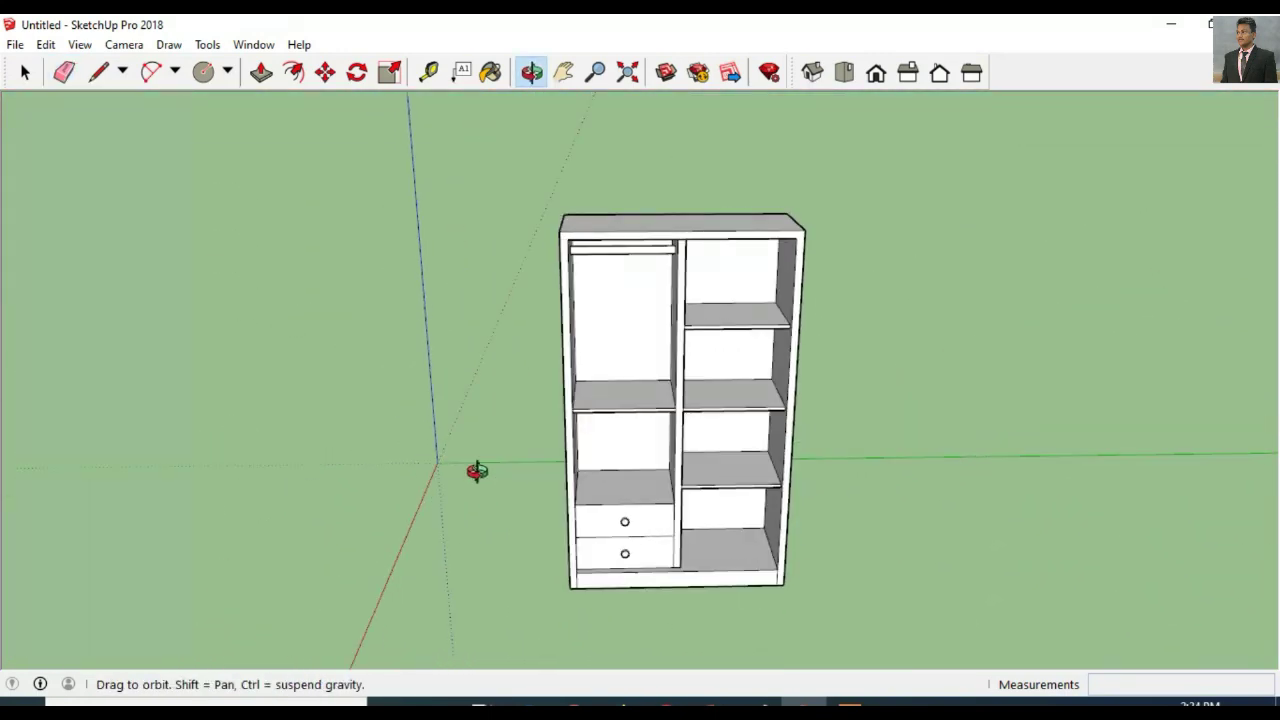
key("space")
left_click_drag(524, 316, 863, 651)
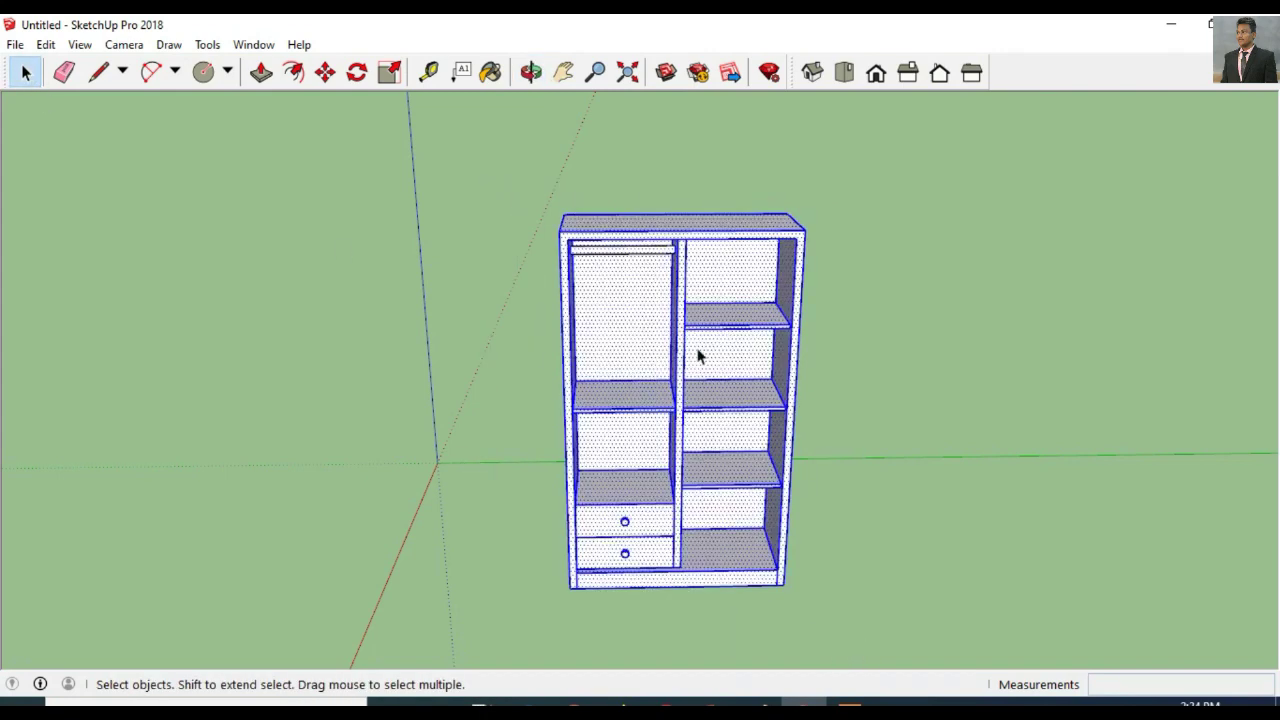
right_click(632, 235)
left_click(583, 203)
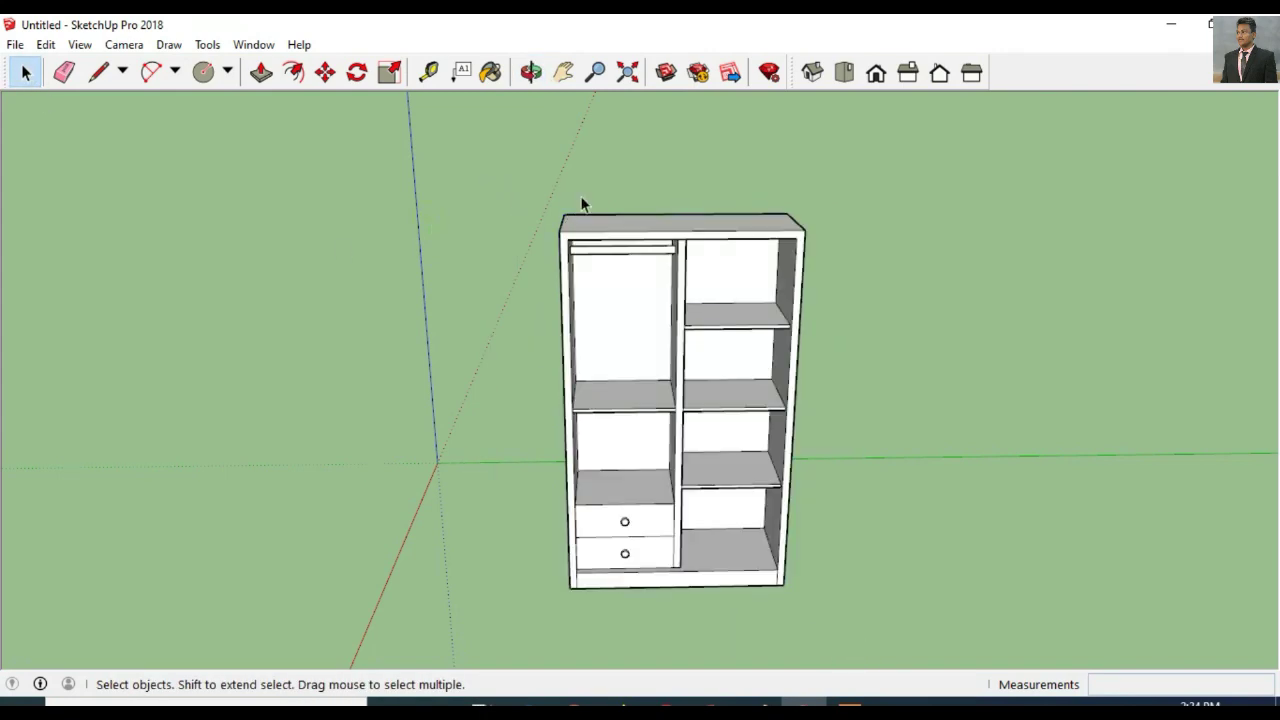
left_click_drag(537, 186, 834, 605)
Step: Copy the wardrobe to the right with Move plus Ctrl, then deselect and pan
left_click(325, 72)
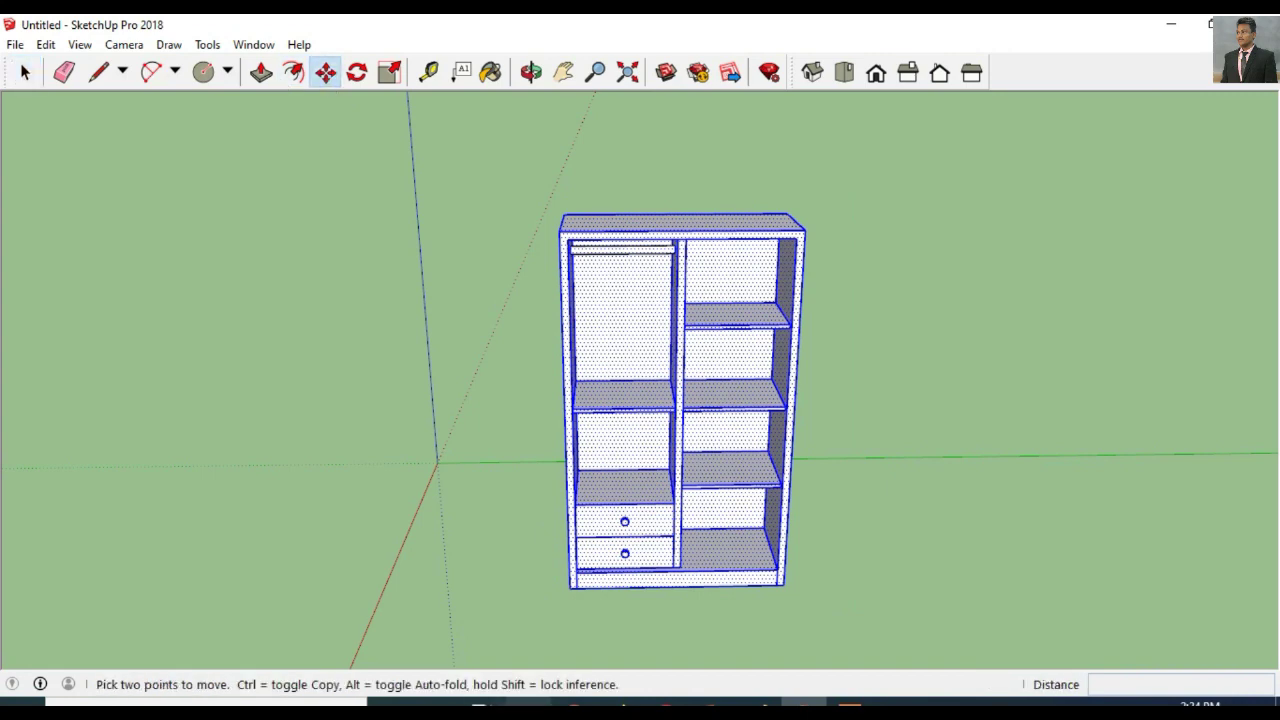
left_click(568, 590)
key("ctrl")
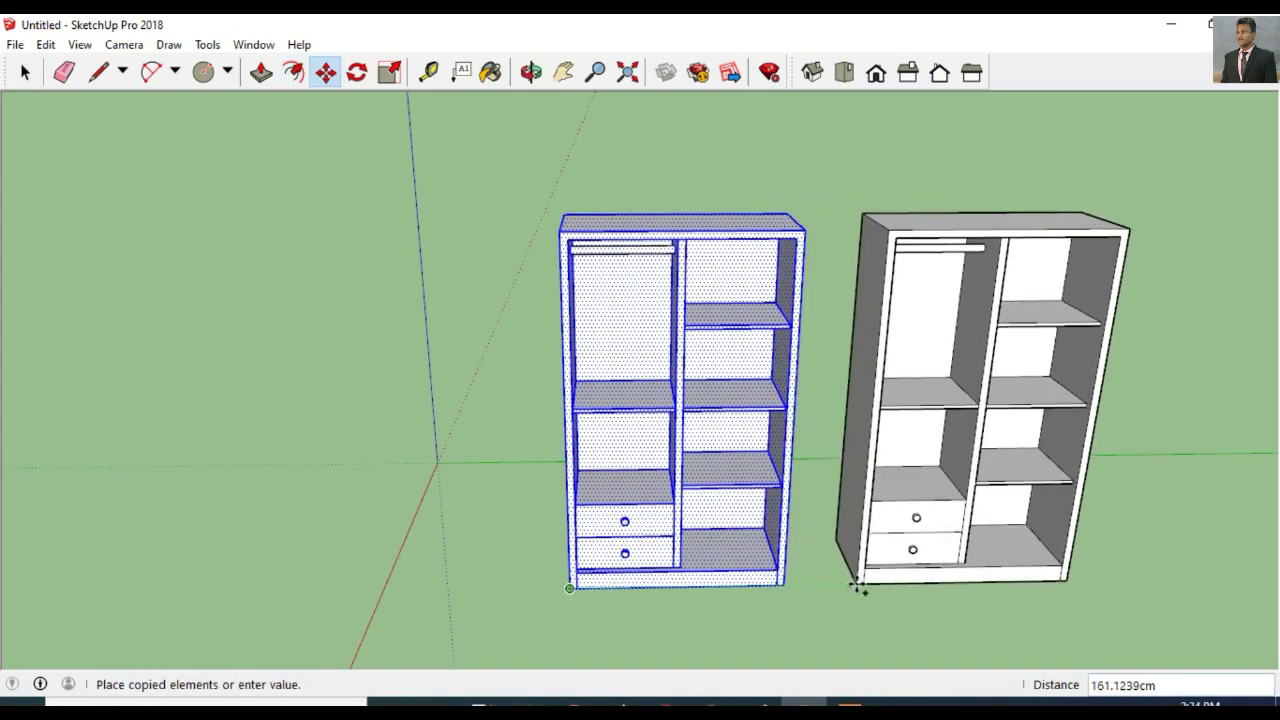
left_click(868, 585)
left_click(30, 72)
left_click(292, 308)
key("h")
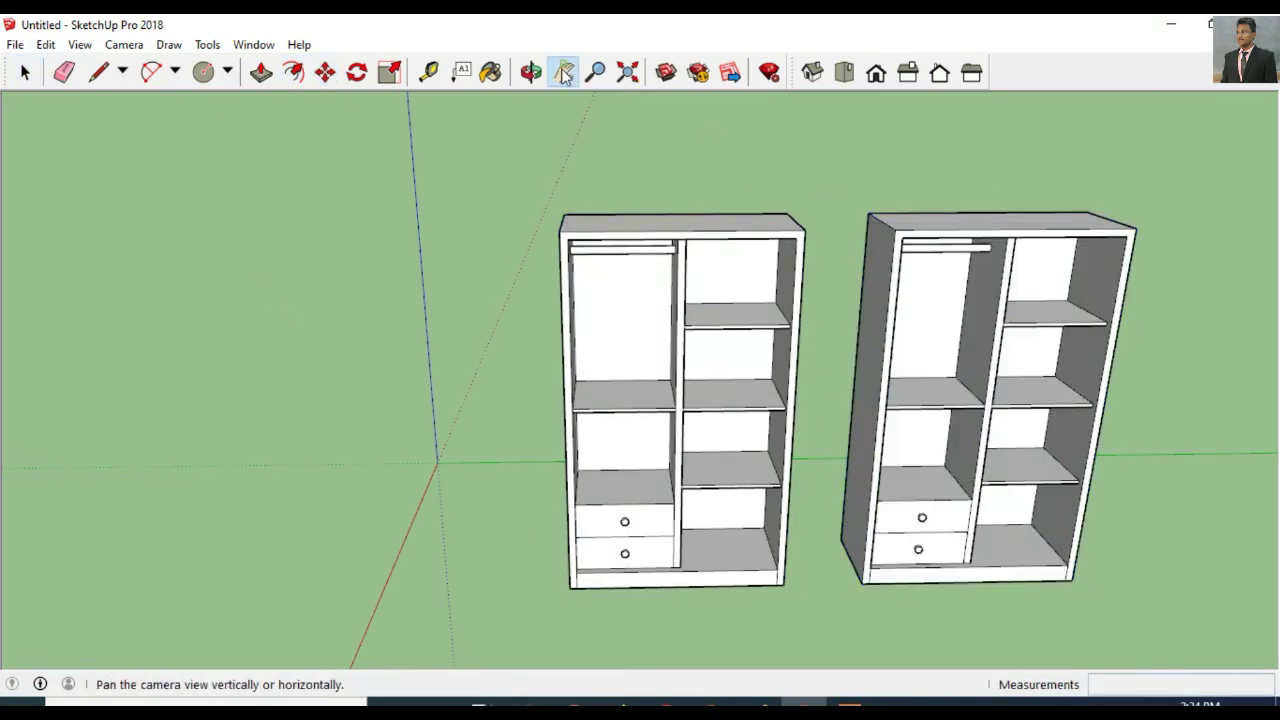
left_click_drag(292, 308, 243, 371)
mouse_move(1087, 480)
left_mouse_down()
mouse_move(1065, 490)
mouse_move(925, 458)
left_mouse_up()
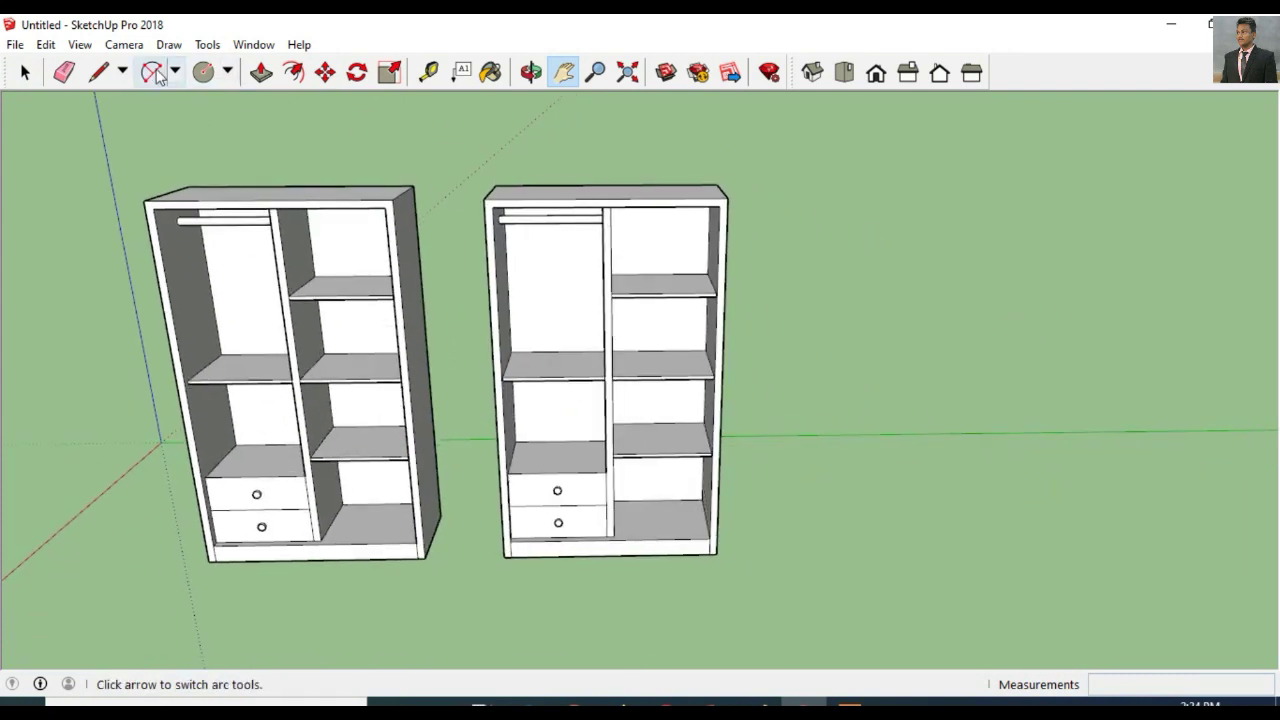
left_click(25, 72)
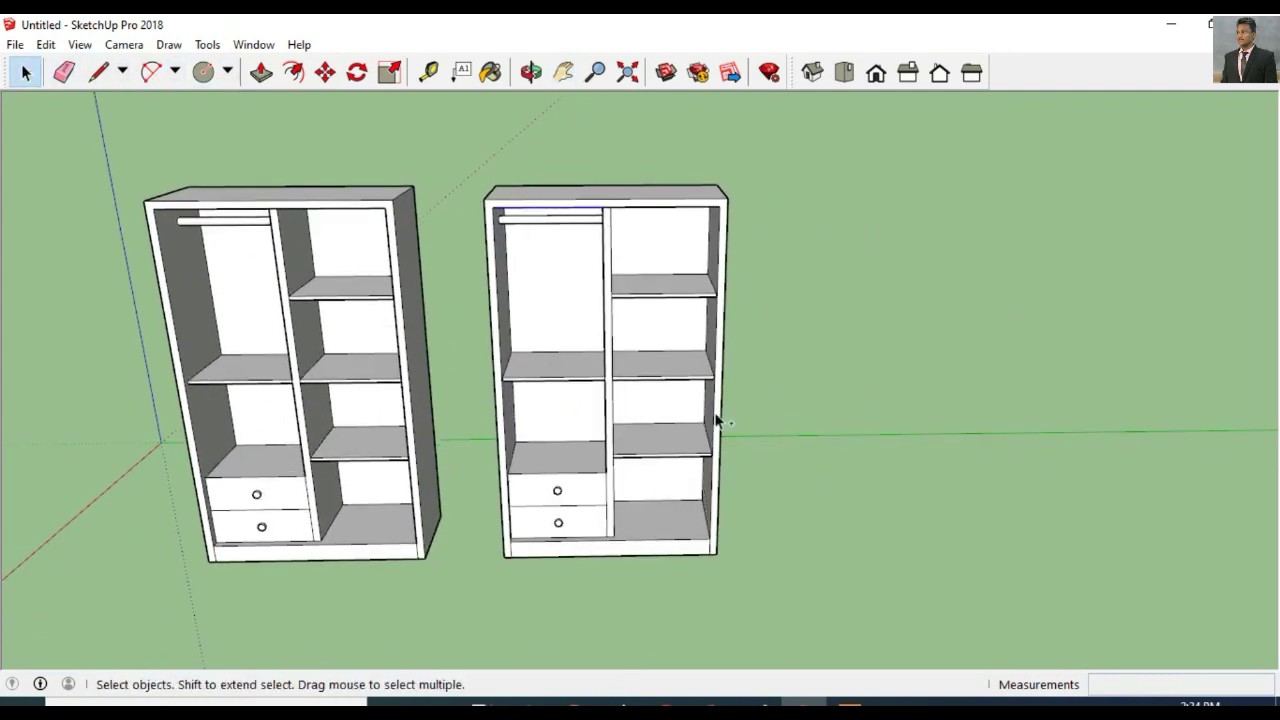
left_click(325, 72)
Step: Copy edge lines right of the wardrobes and trace a tall rectangular panel face
left_click(709, 544)
key("ctrl")
left_click(987, 533)
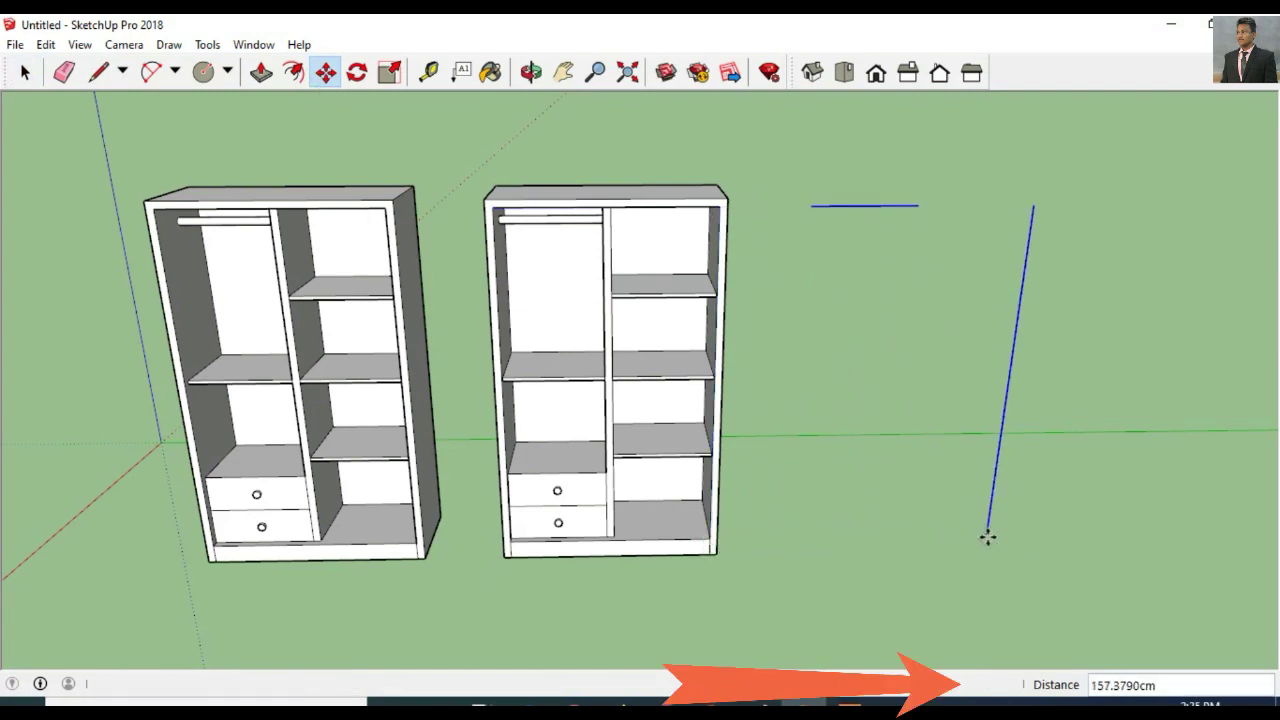
left_click(98, 72)
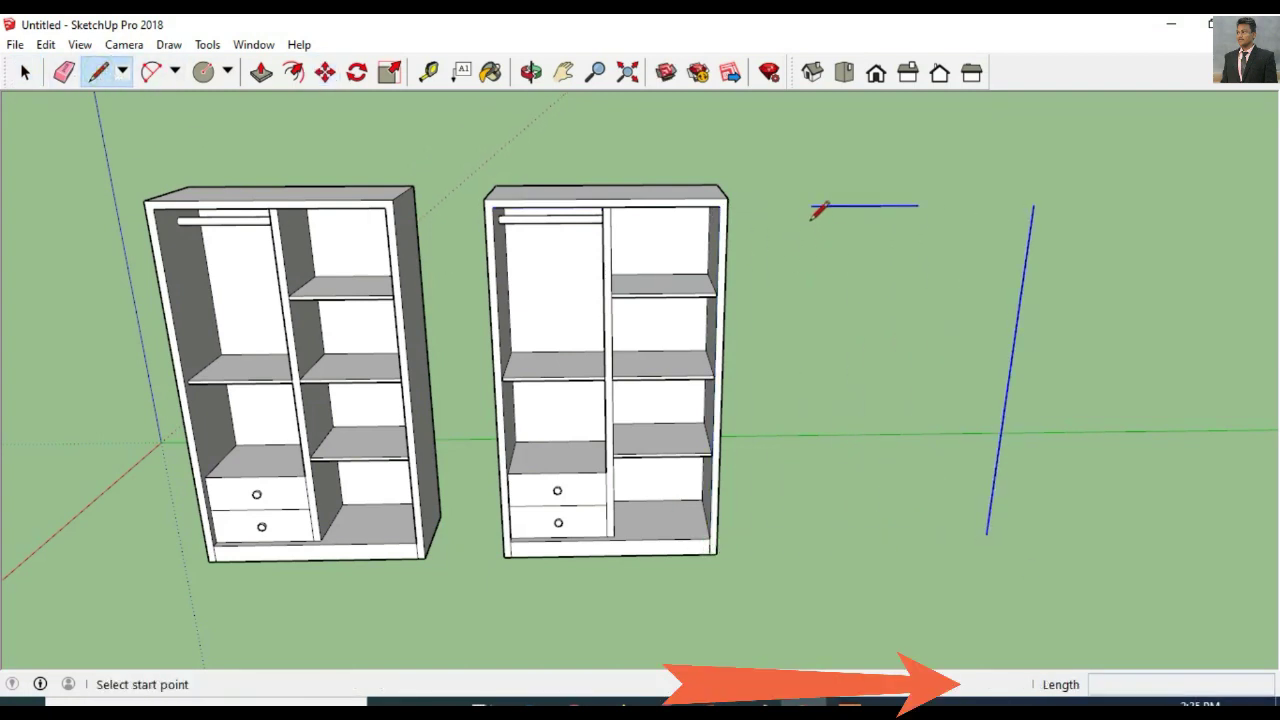
left_click(810, 206)
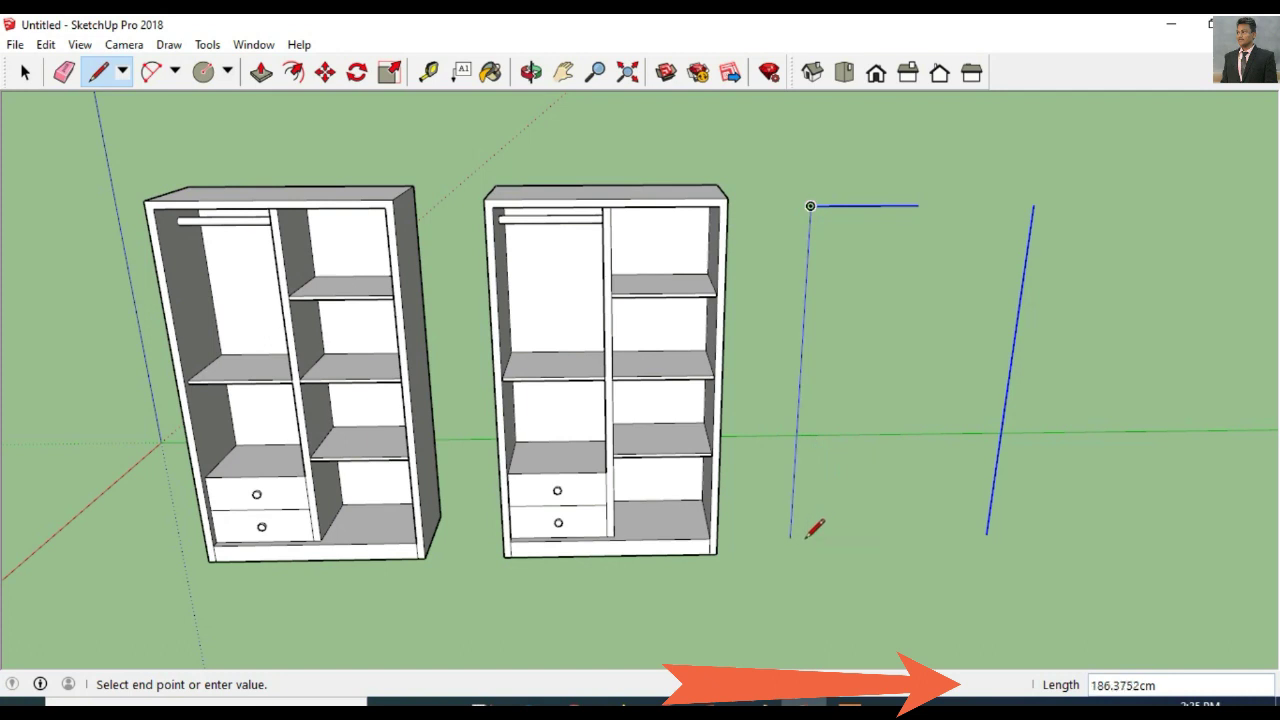
left_click(1033, 205)
left_click(986, 535)
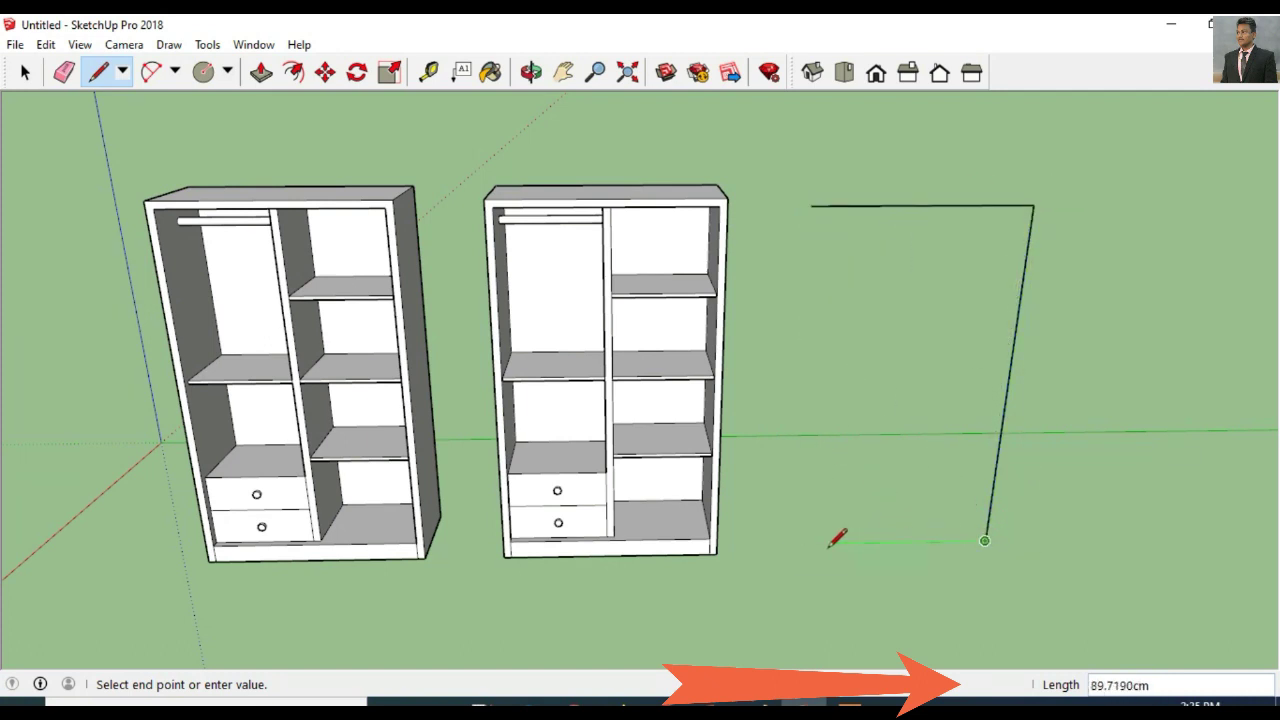
left_click(790, 544)
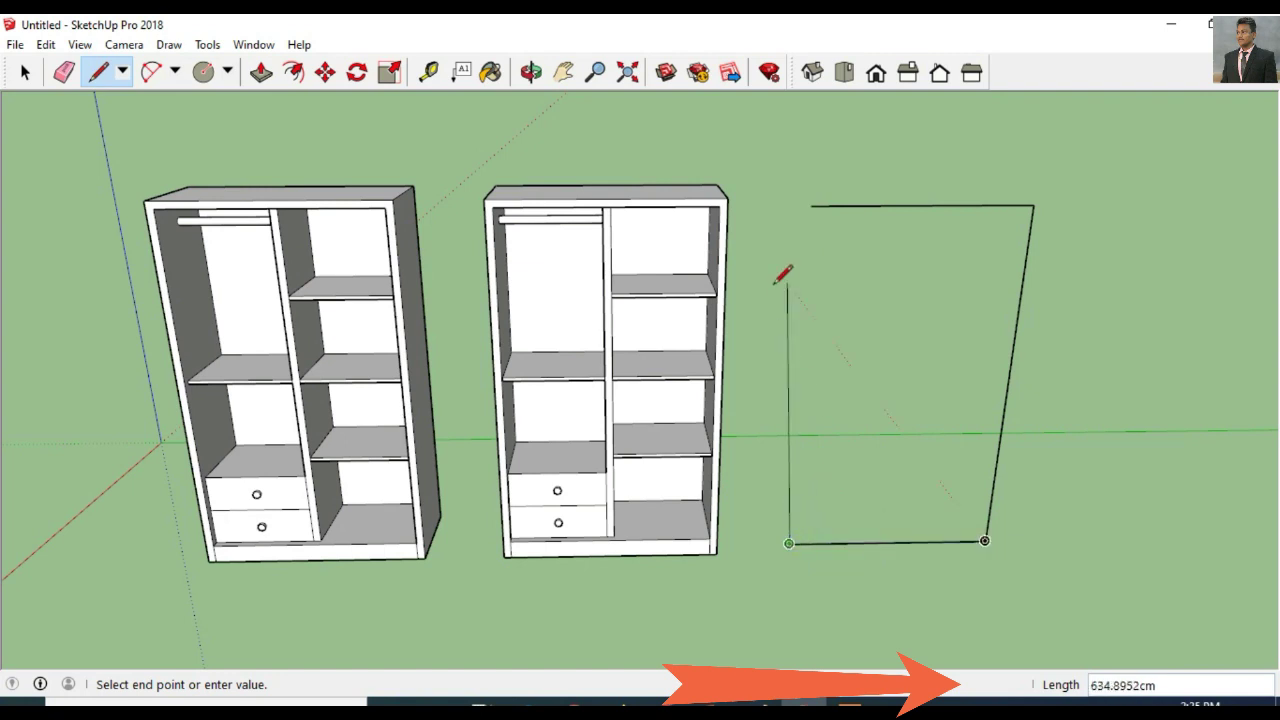
left_click(810, 206)
Step: Draw a vertical dividing line from the panel's top edge to its bottom
left_click(918, 206)
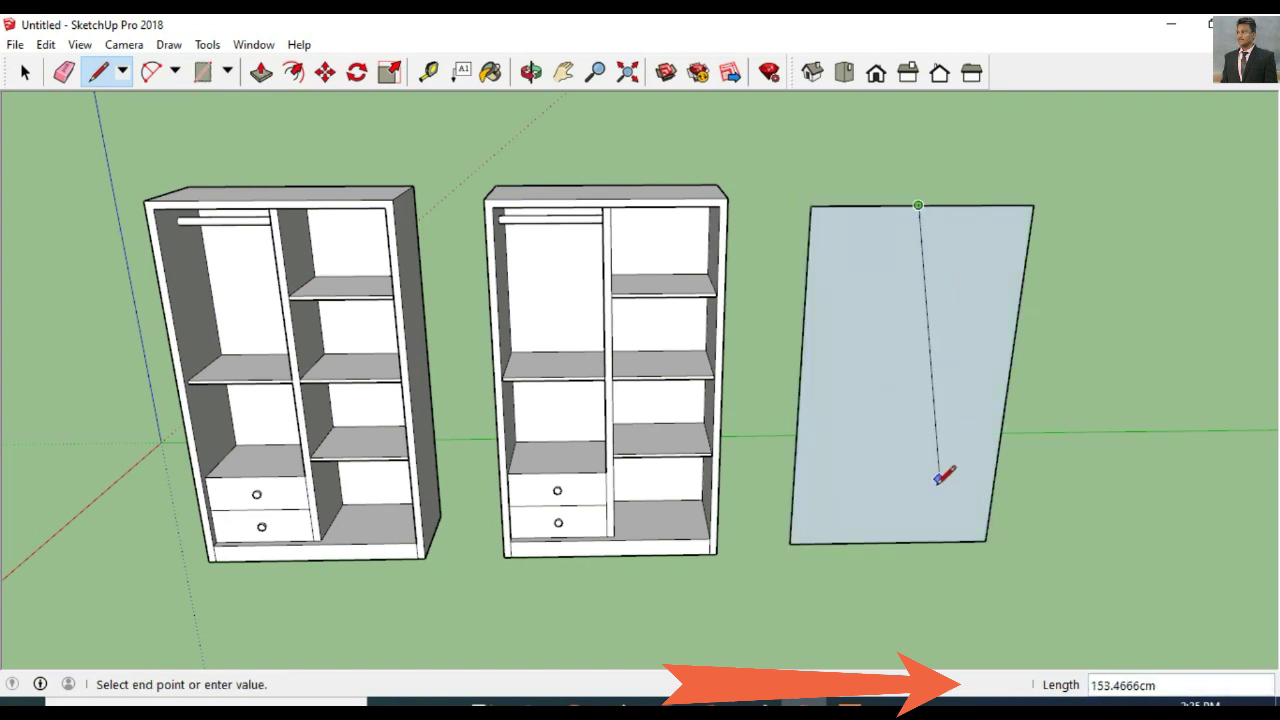
left_click(888, 543)
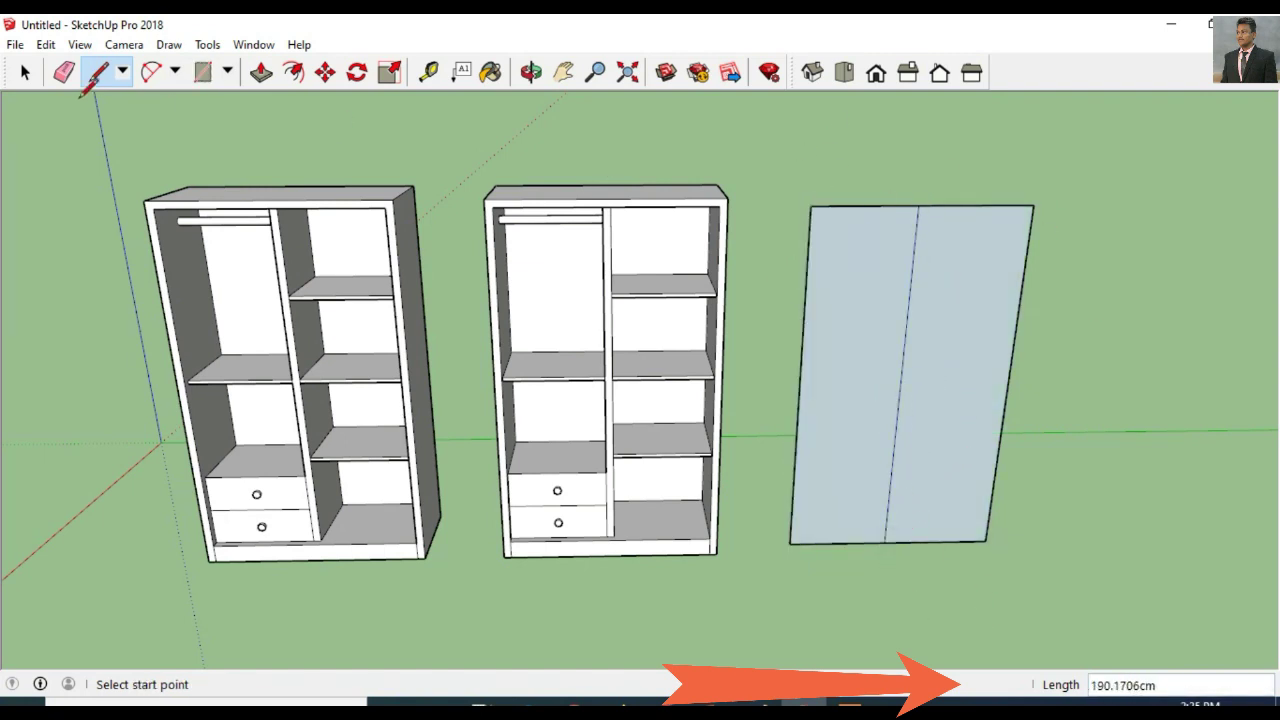
left_click(64, 72)
Step: Erase the stray left edge of the panel and reframe the view
left_click(866, 538)
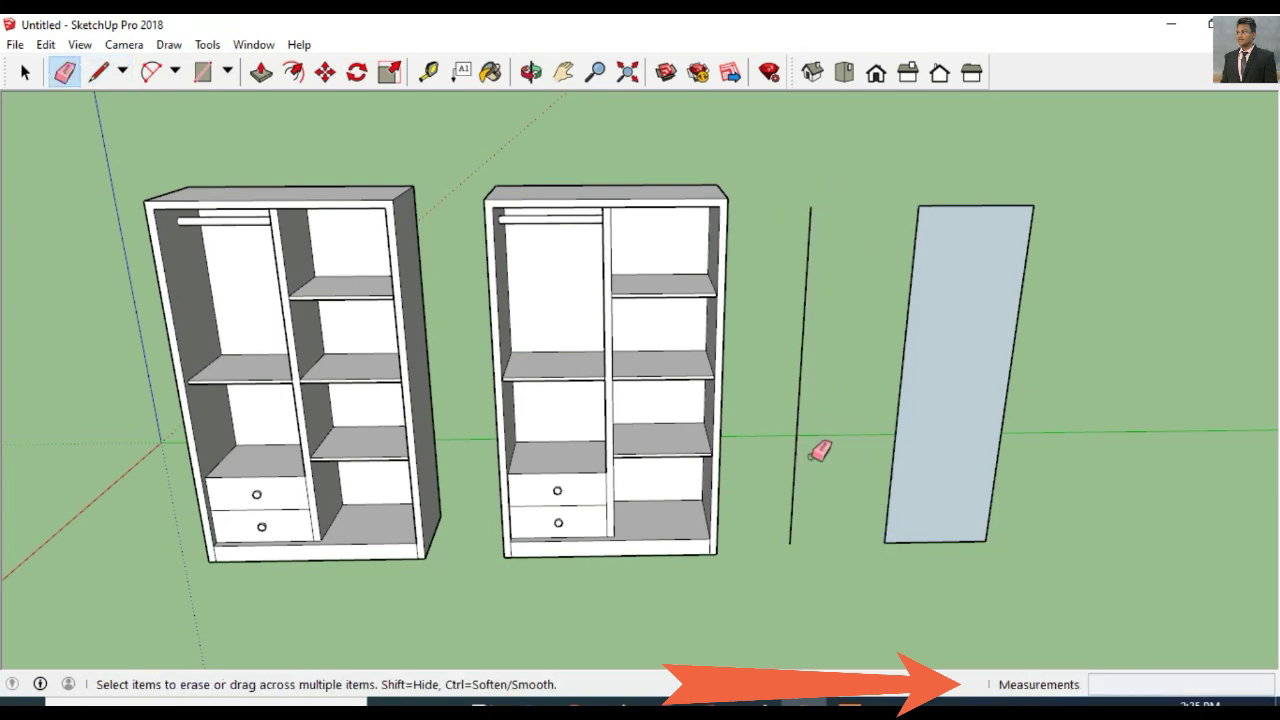
left_click(808, 360)
left_click(532, 72)
mouse_move(700, 310)
left_mouse_down()
mouse_move(866, 334)
mouse_move(871, 363)
mouse_move(637, 143)
left_mouse_up()
left_click(565, 72)
left_click_drag(867, 391, 685, 400)
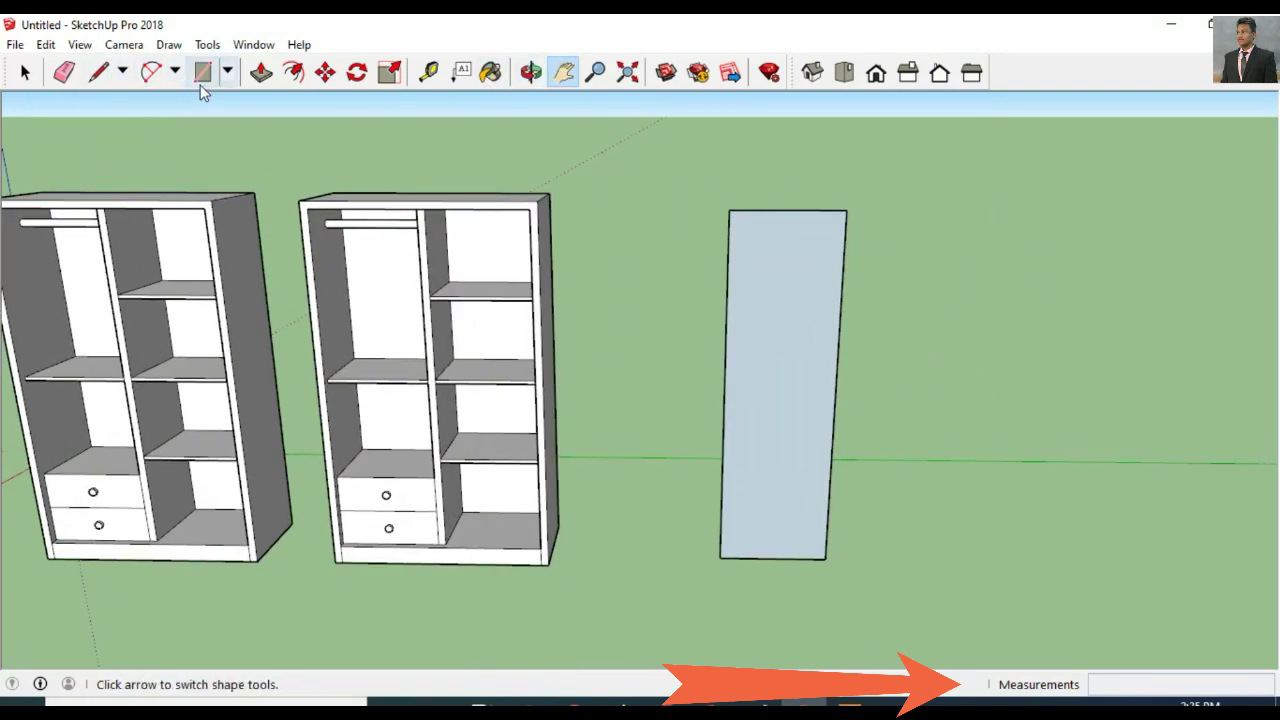
Step: Copy the door panel with Move+Ctrl and place the copy to its right
left_click(27, 78)
left_click_drag(690, 190, 874, 623)
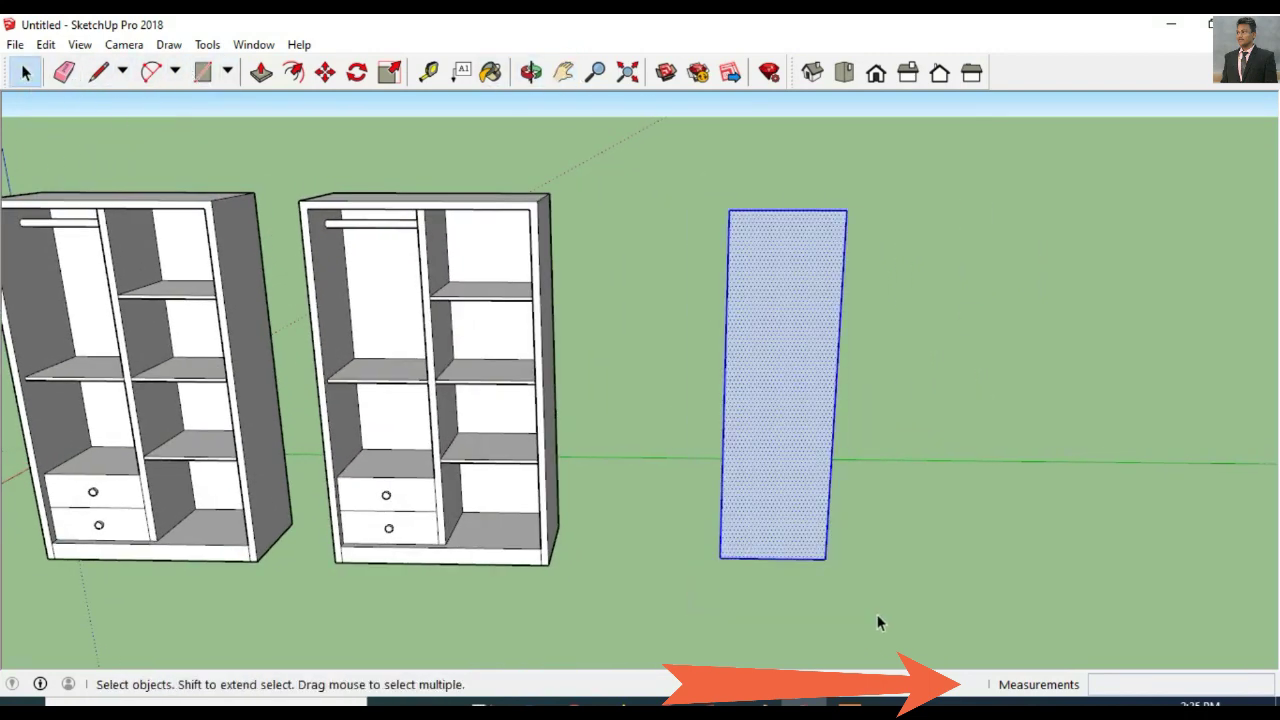
right_click(812, 421)
left_click(728, 196)
left_click_drag(728, 196, 853, 612)
left_click(325, 72)
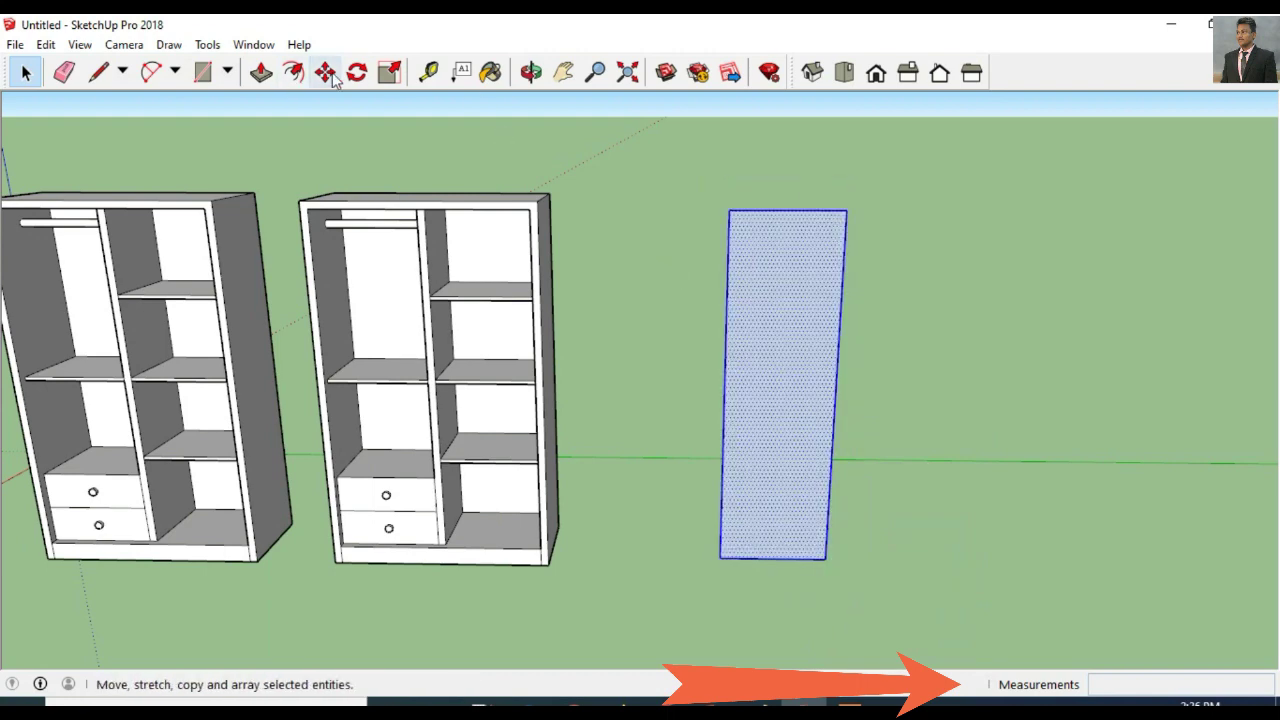
left_click(357, 72)
left_click(322, 80)
left_click(720, 558)
key("ctrl")
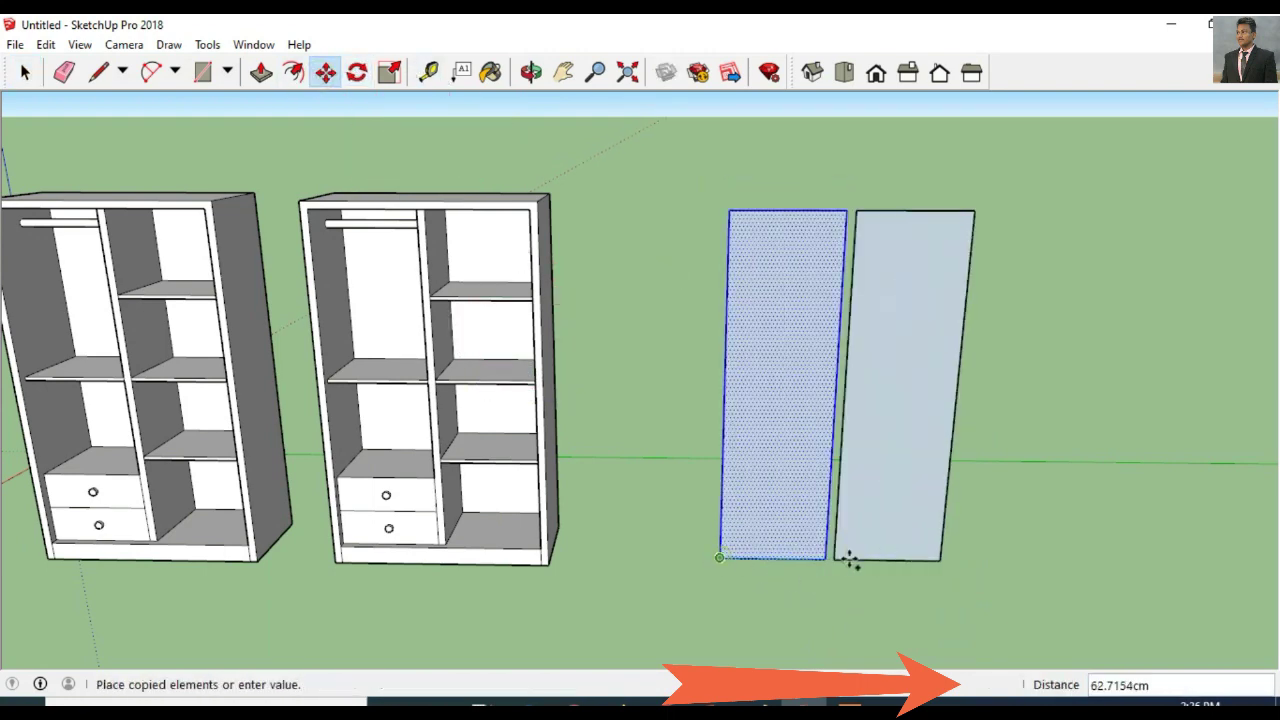
left_click(935, 562)
left_click(25, 72)
left_click(716, 238)
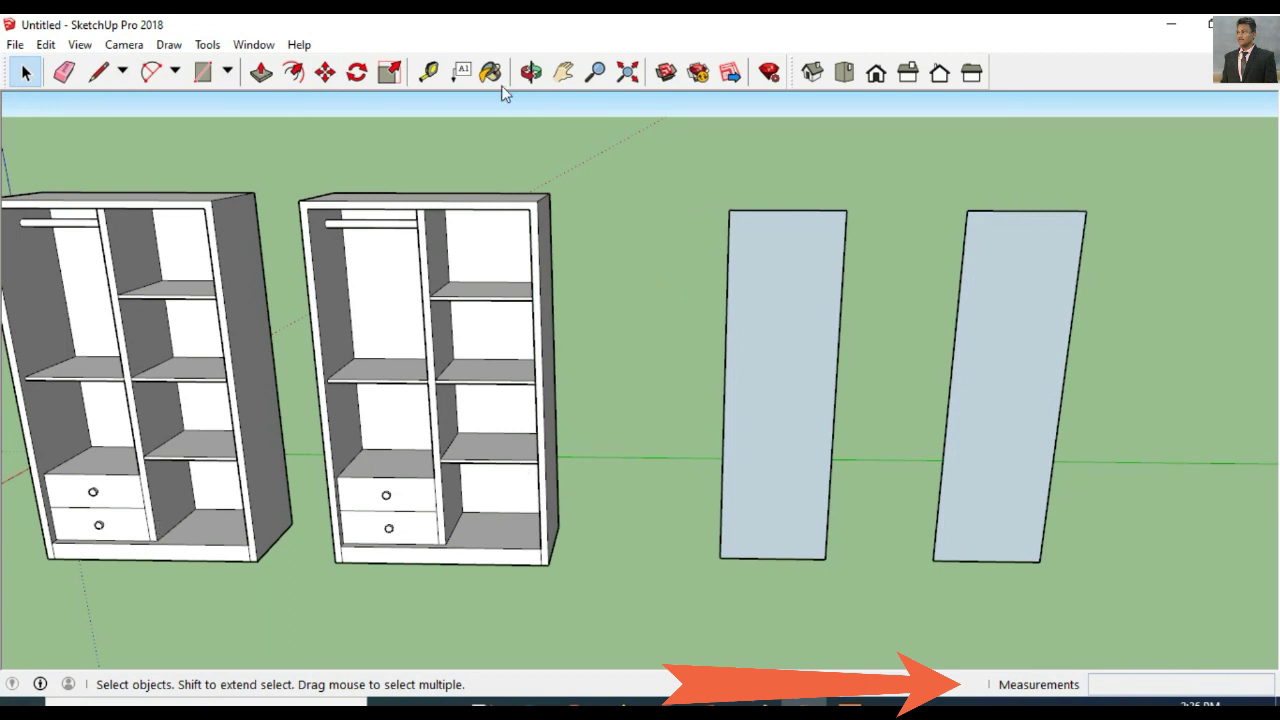
Step: Place a Tape Measure guide near the facing inner edge of the left and right panels
left_click(428, 72)
left_click(831, 388)
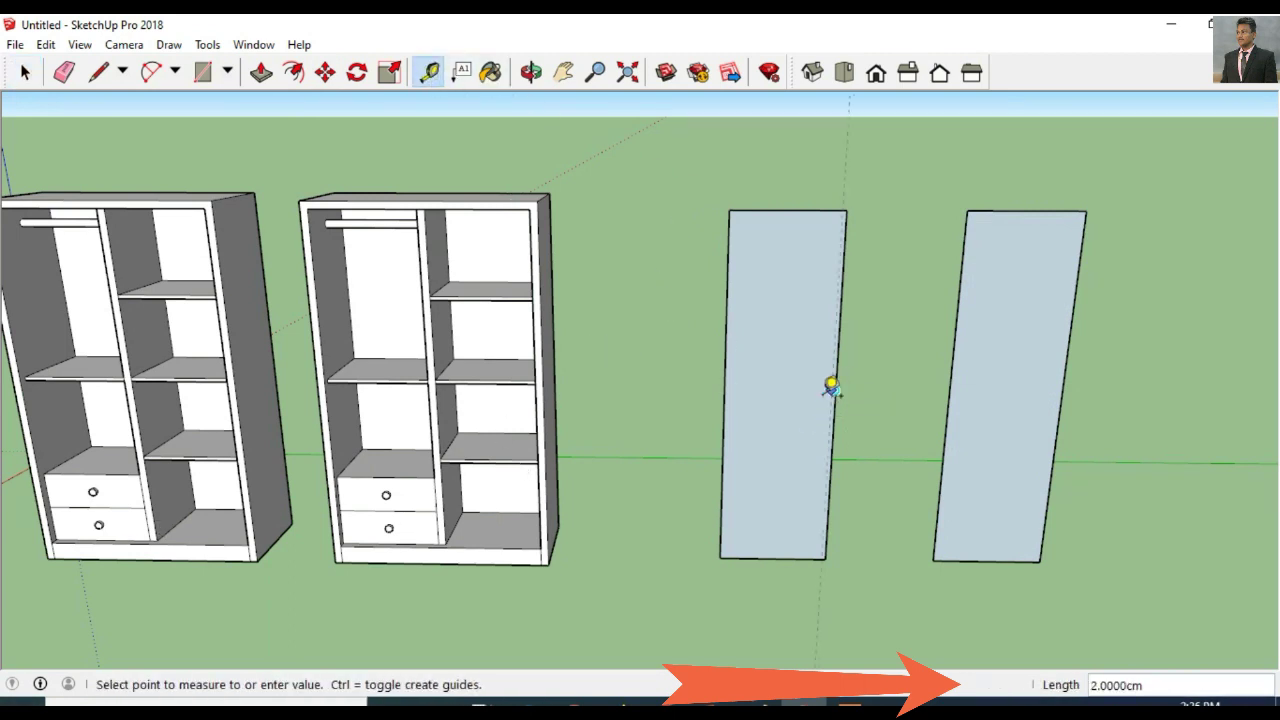
key("Return")
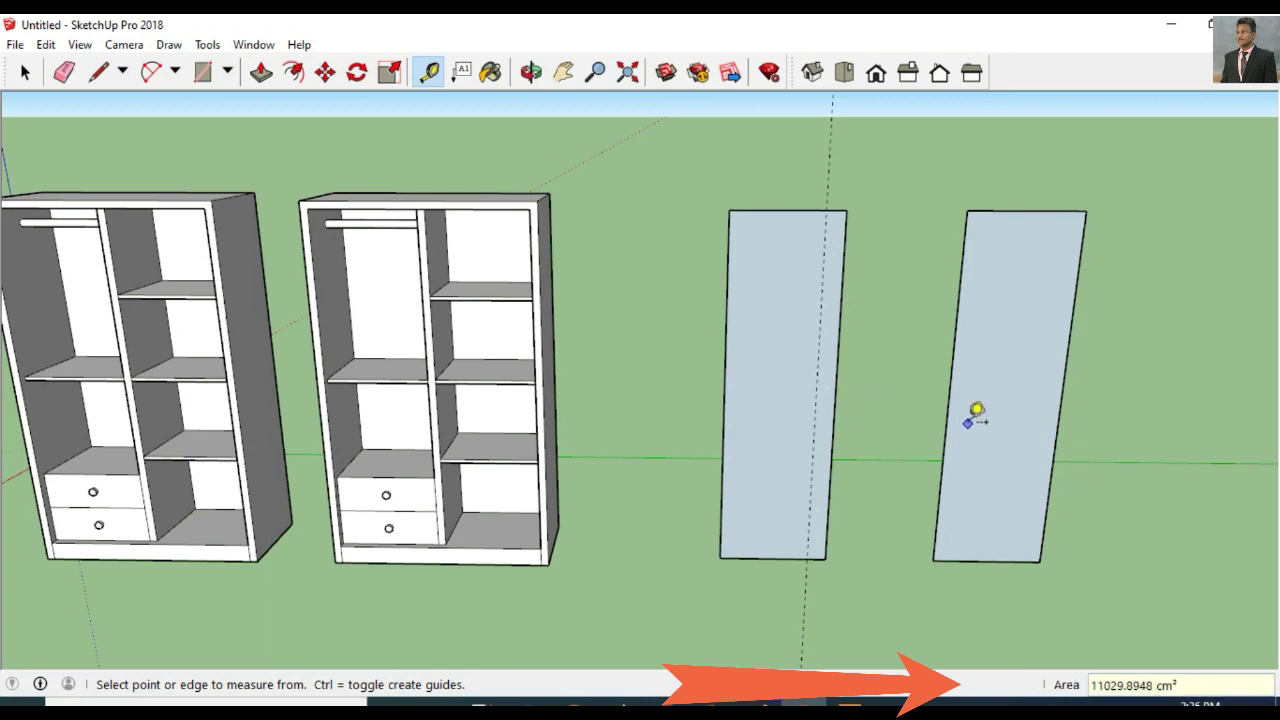
left_click(948, 395)
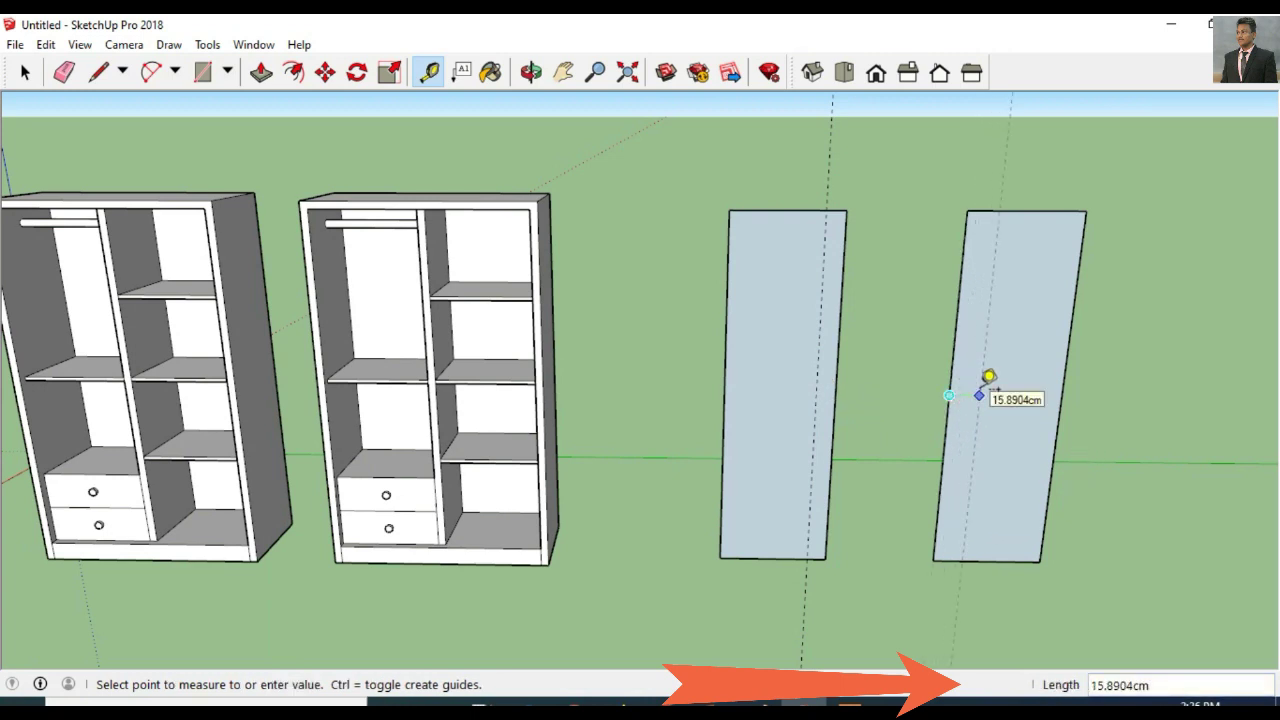
key("Return")
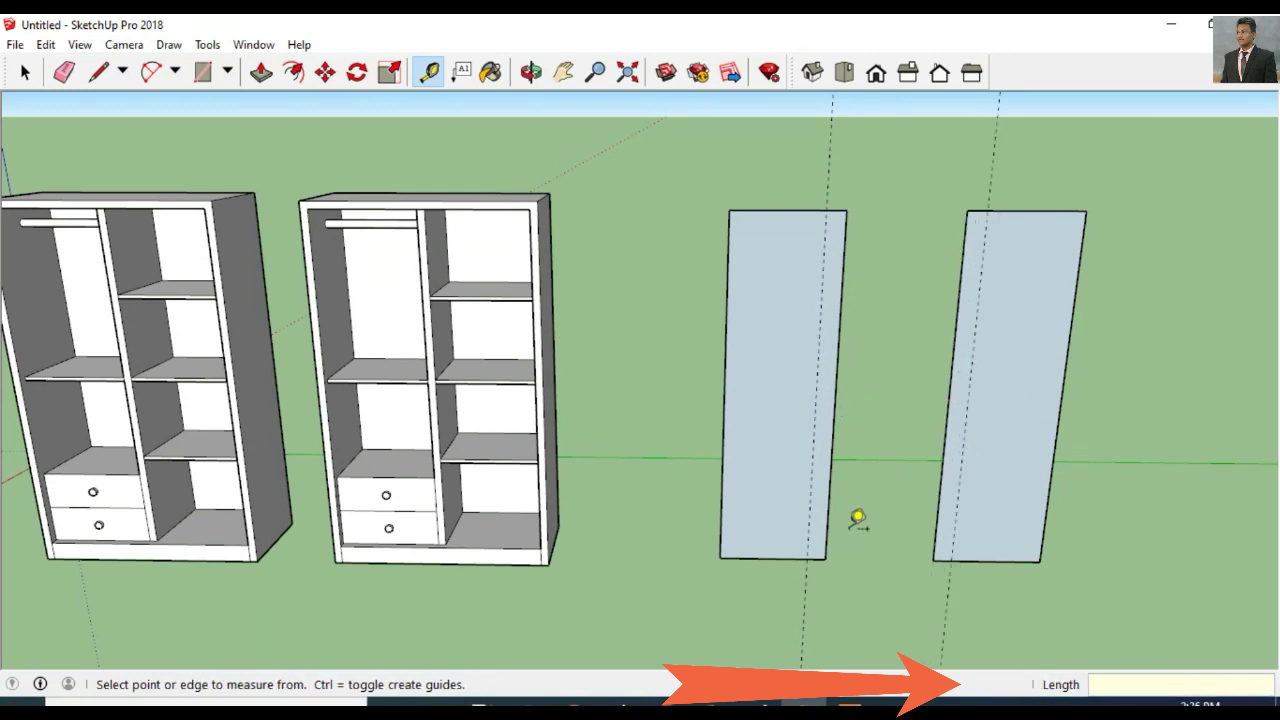
Step: Draw a horizontal line across mid-height of both the left and right door panels
left_click(25, 72)
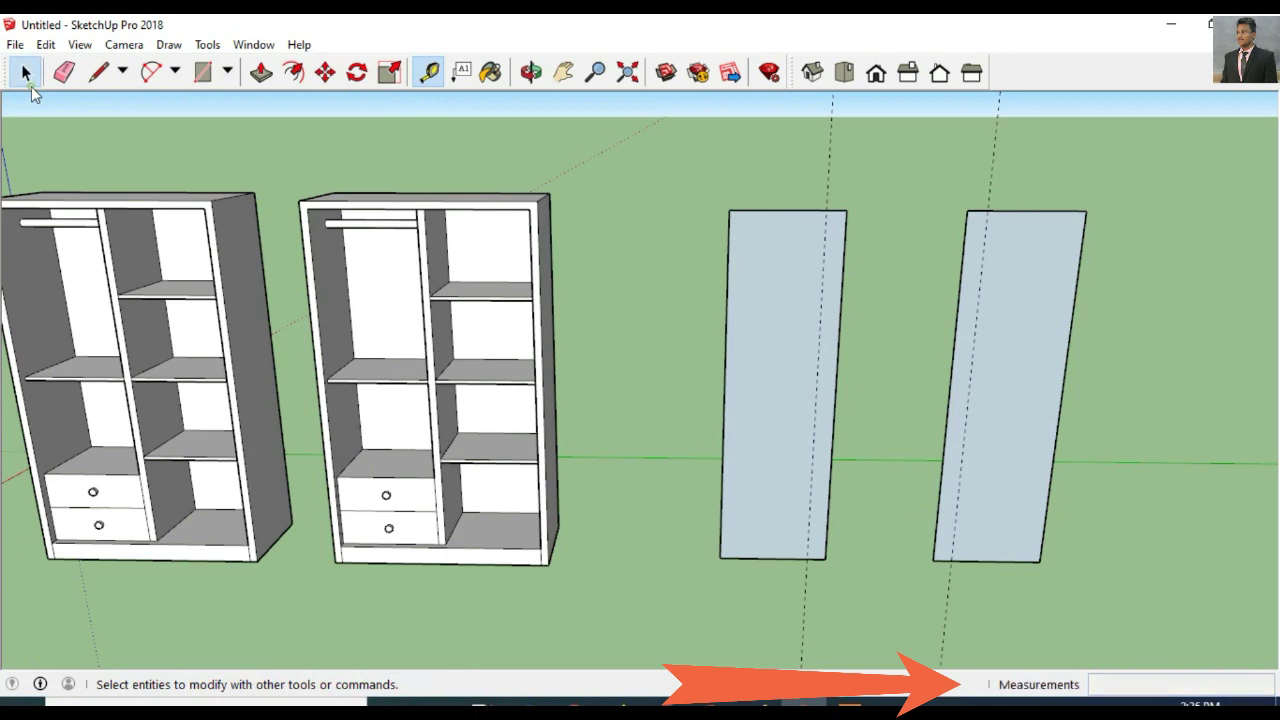
left_click(99, 72)
left_click(835, 390)
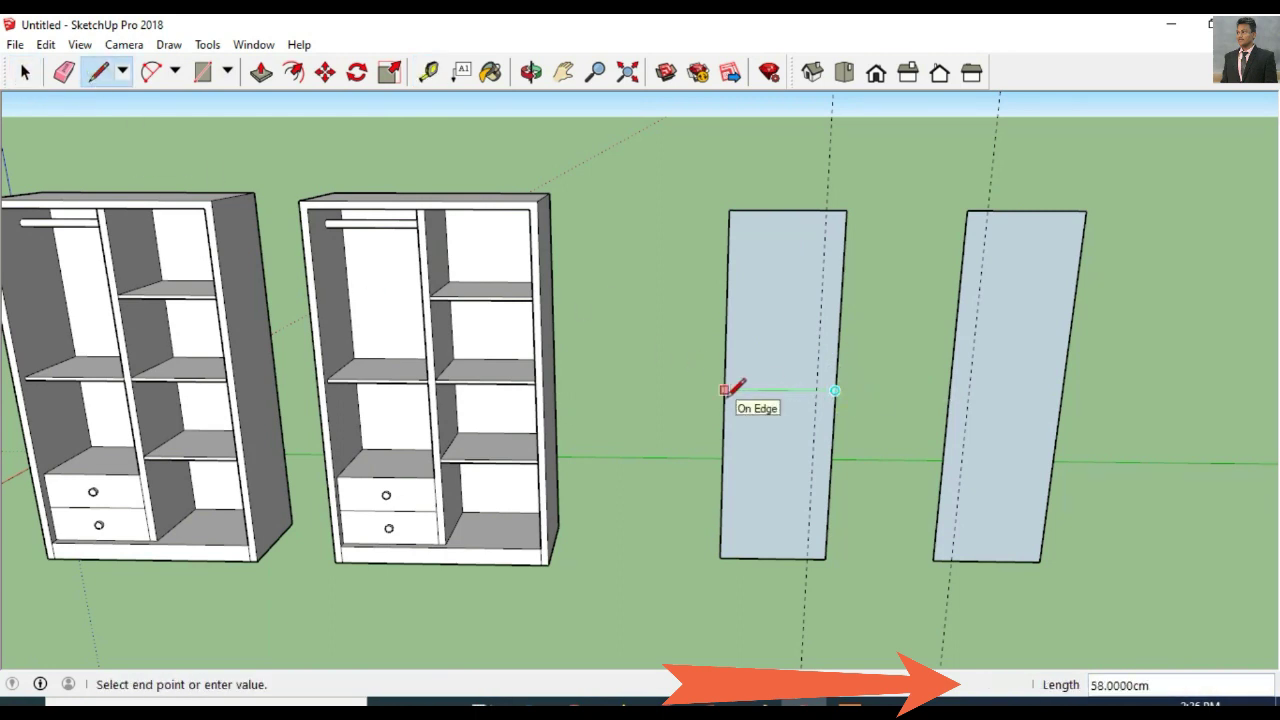
left_click(723, 390)
left_click(948, 395)
left_click(1062, 397)
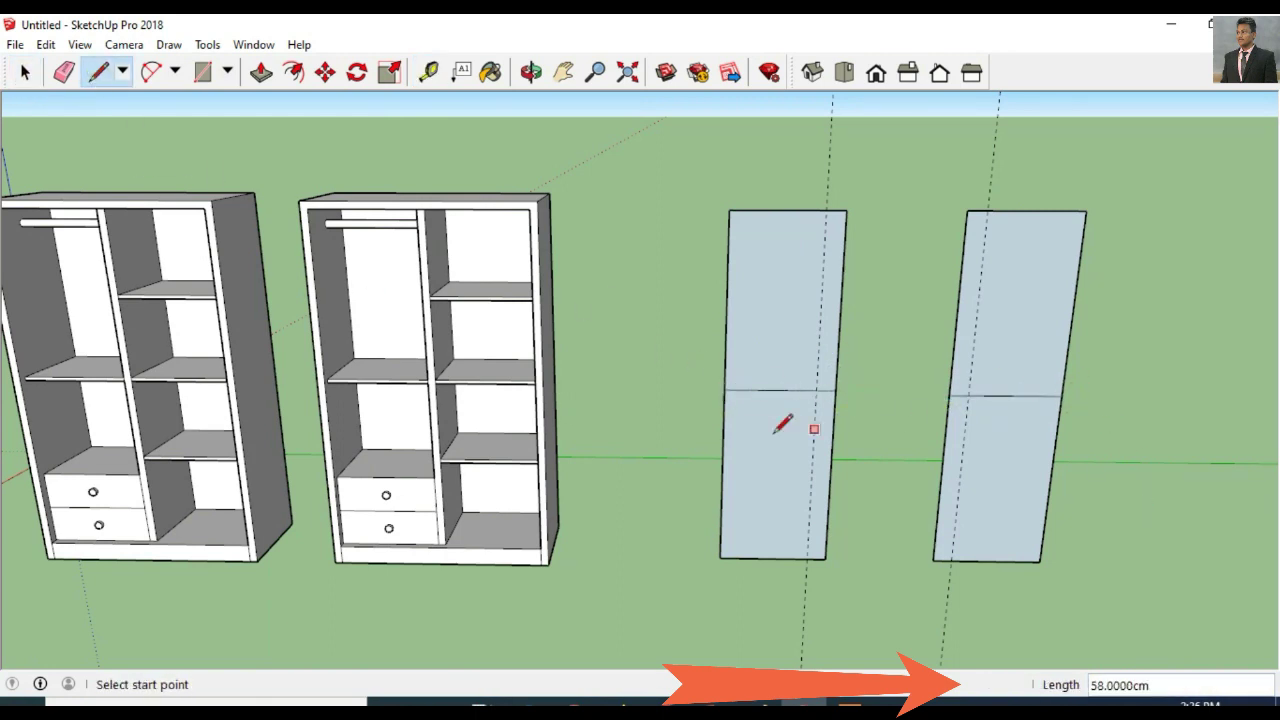
Step: Place a guide point from the left panel's dividing line, then undo it via Edit
left_click(202, 72)
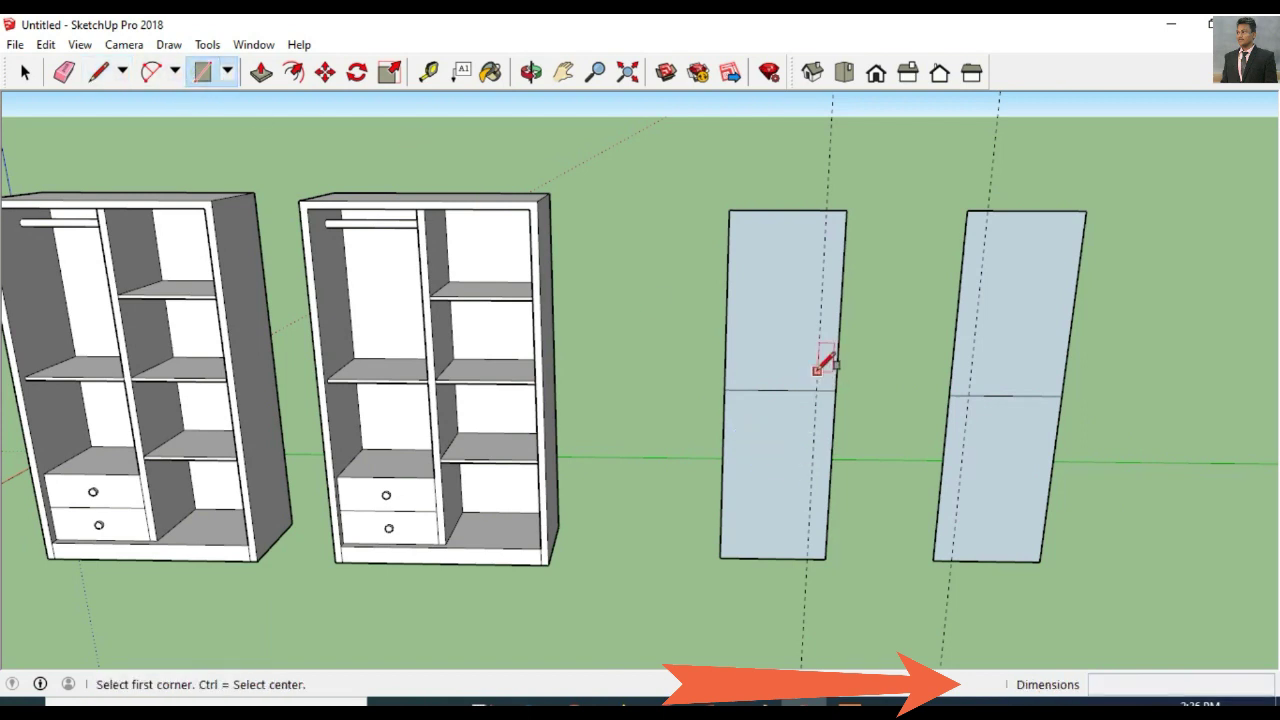
left_click(429, 72)
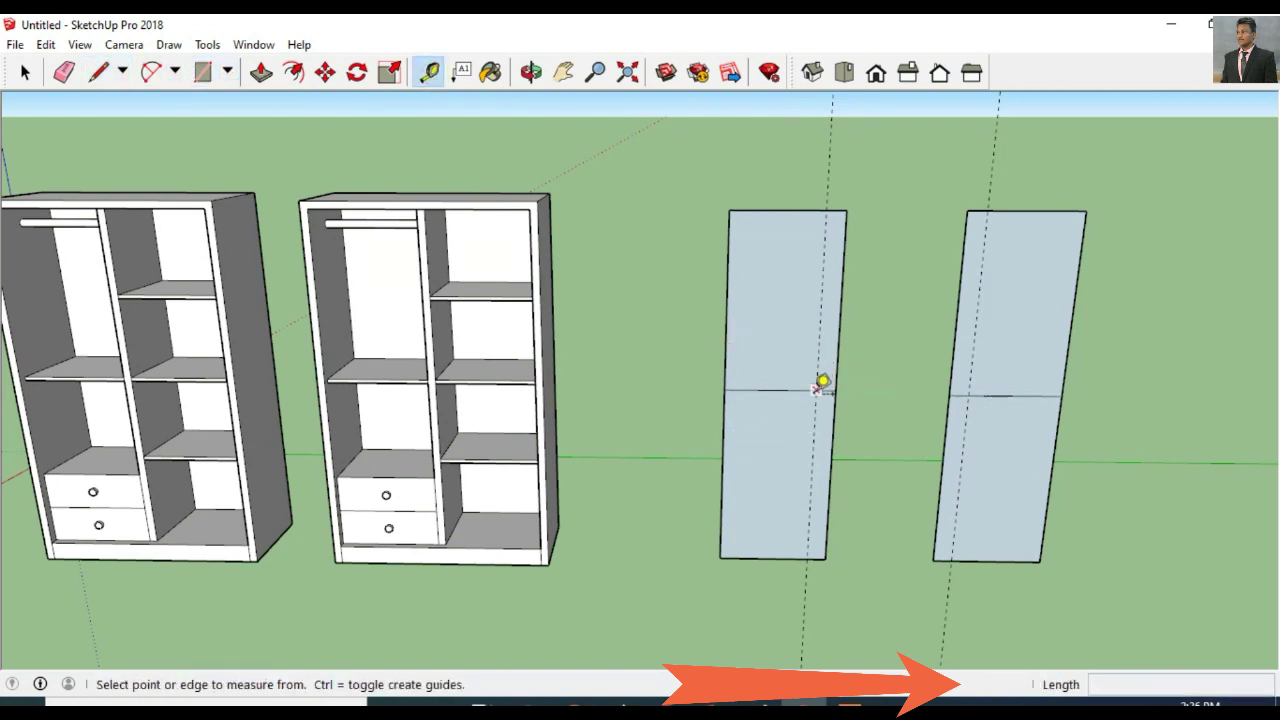
left_click(816, 389)
key("Return")
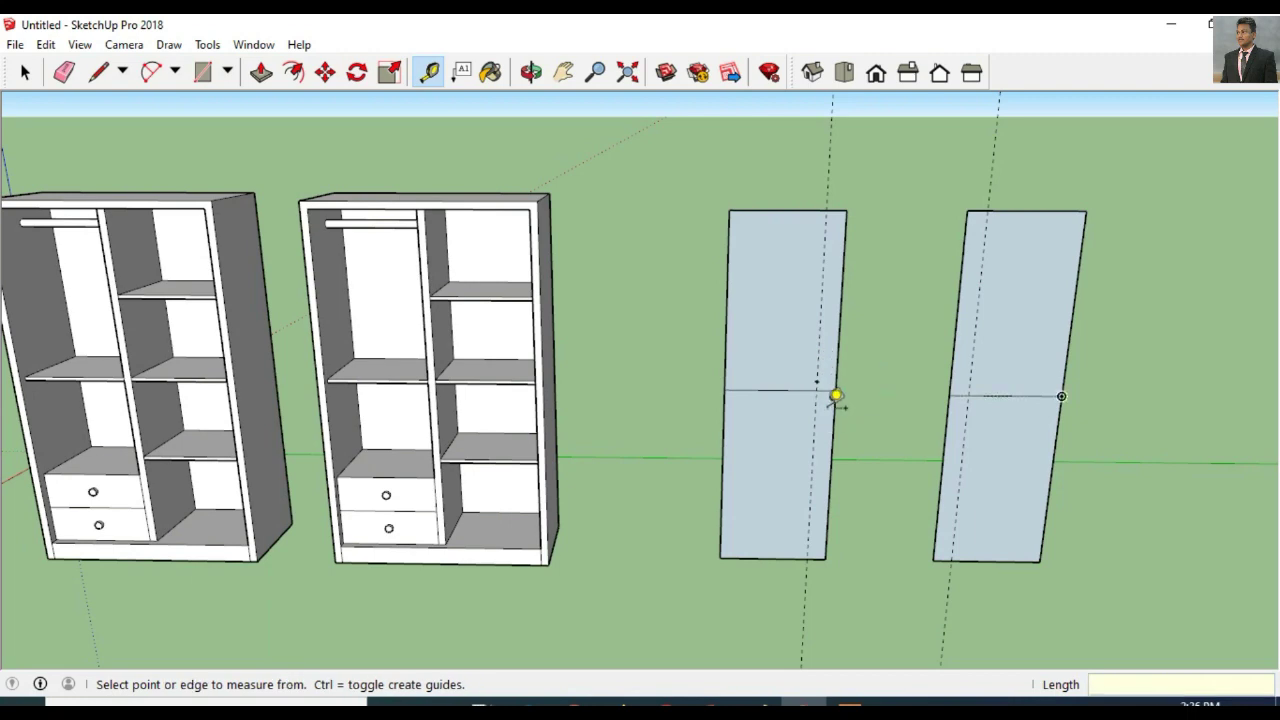
scroll(818, 380, "up", 2)
scroll(818, 380, "up", 1)
left_click(46, 44)
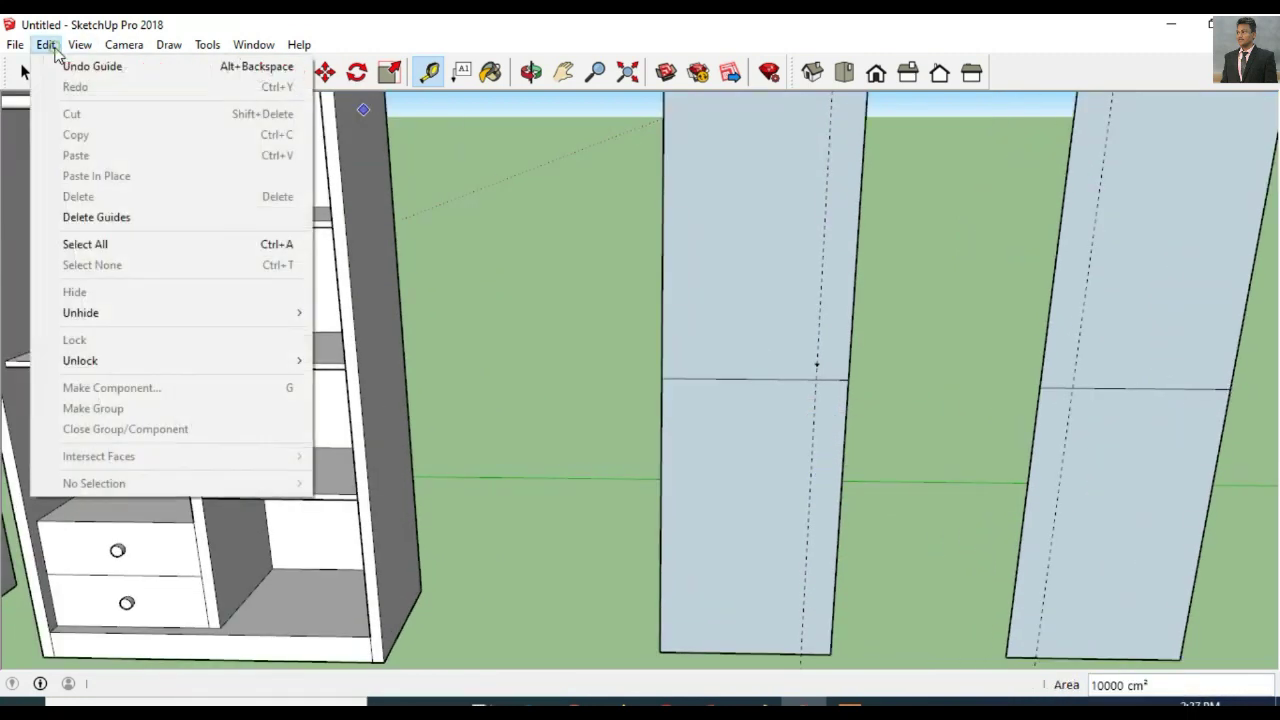
left_click(84, 66)
Step: Draw a small square on the left door at its guide line
left_click(227, 72)
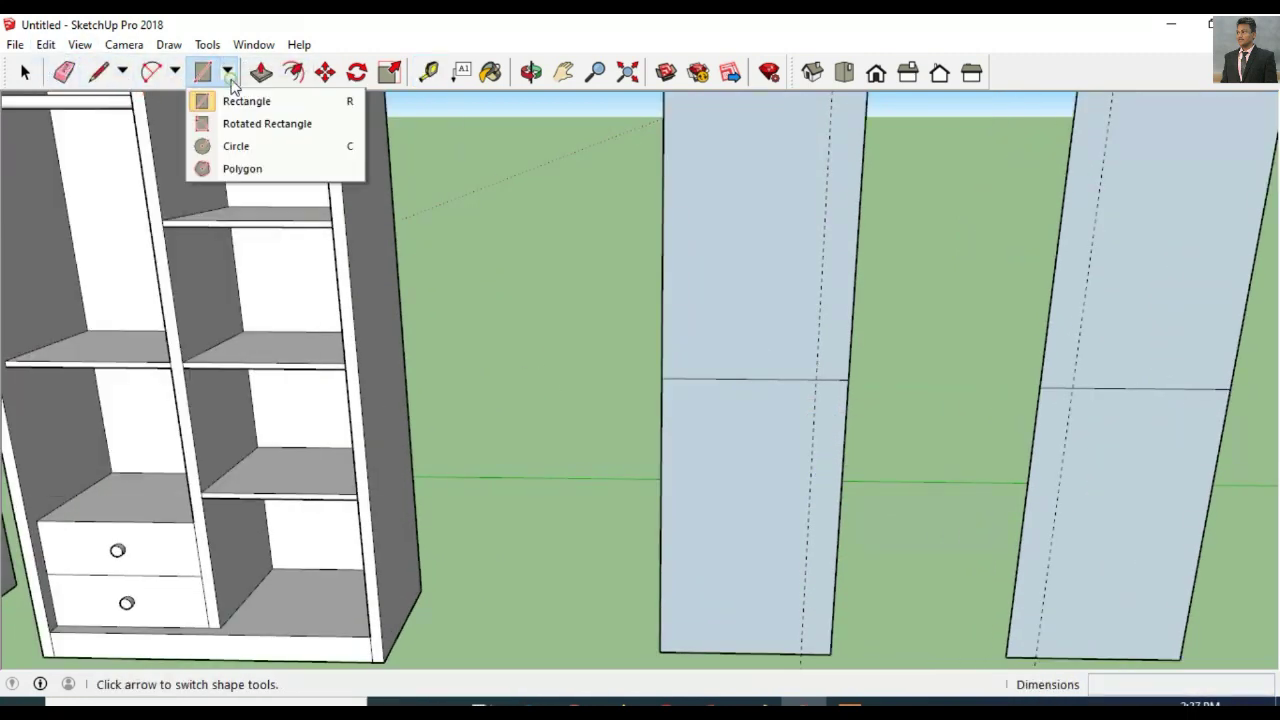
left_click(250, 97)
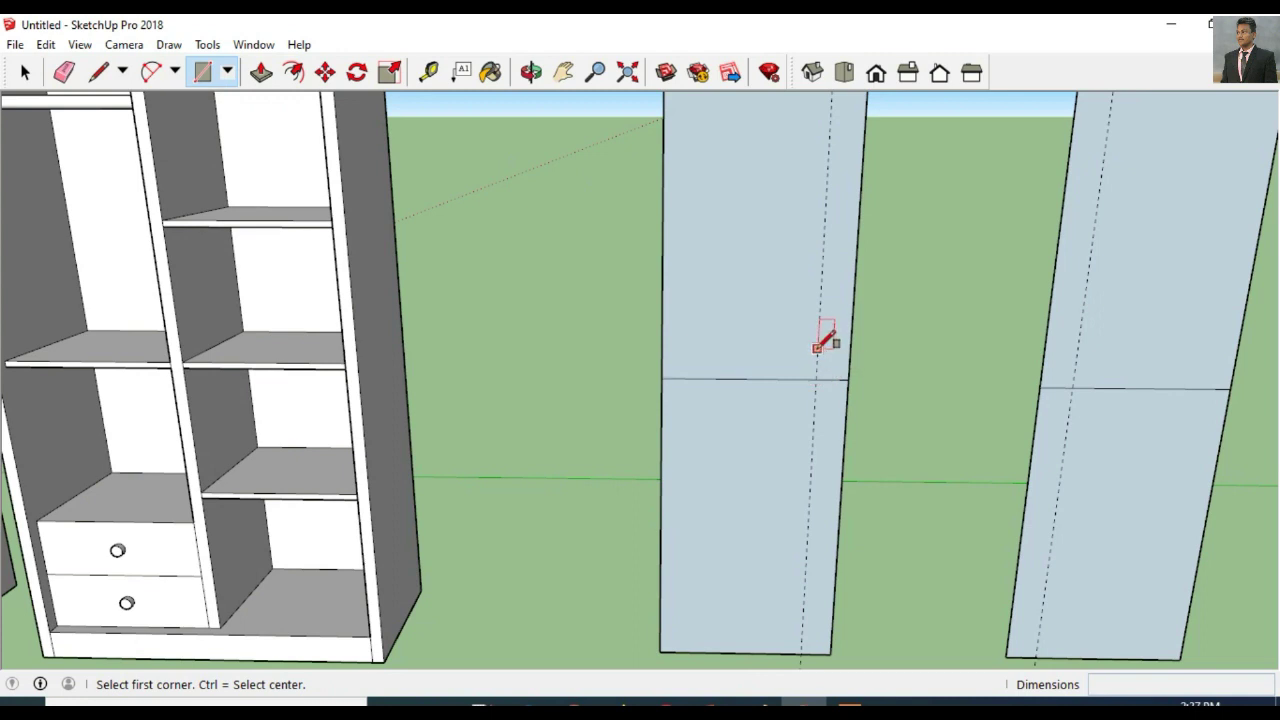
left_click(817, 347)
key("Escape")
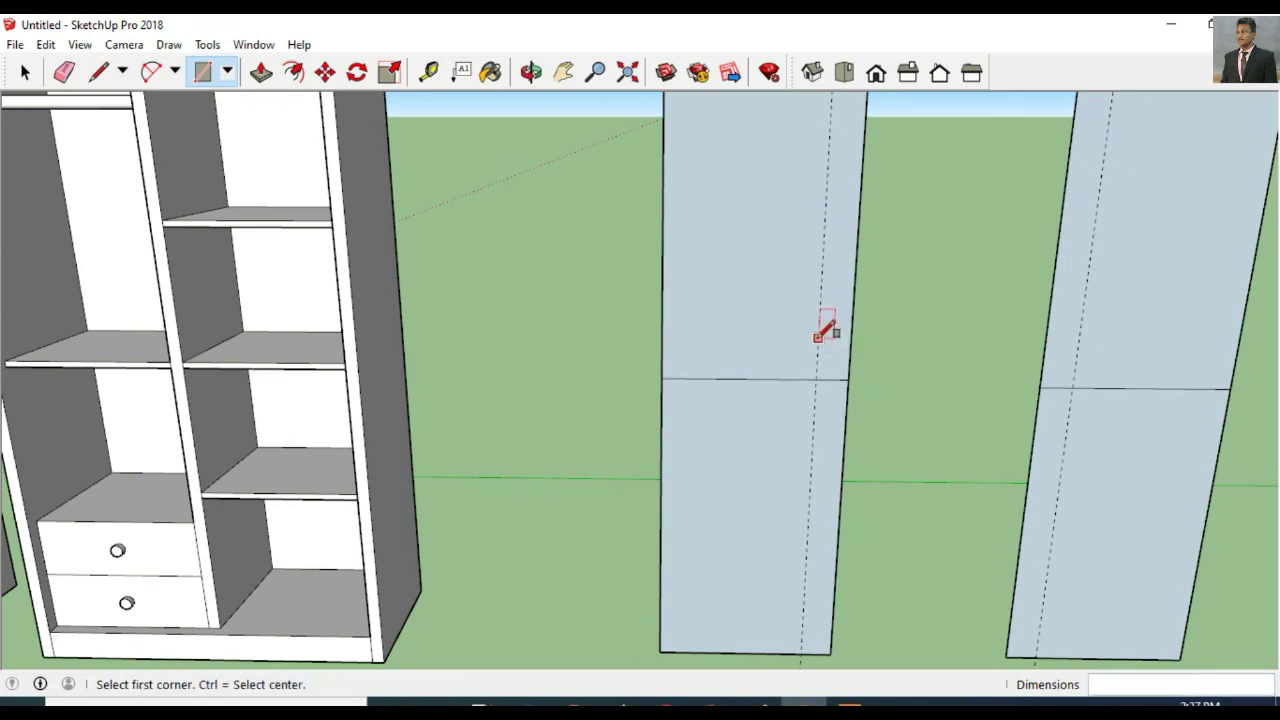
left_click(818, 324)
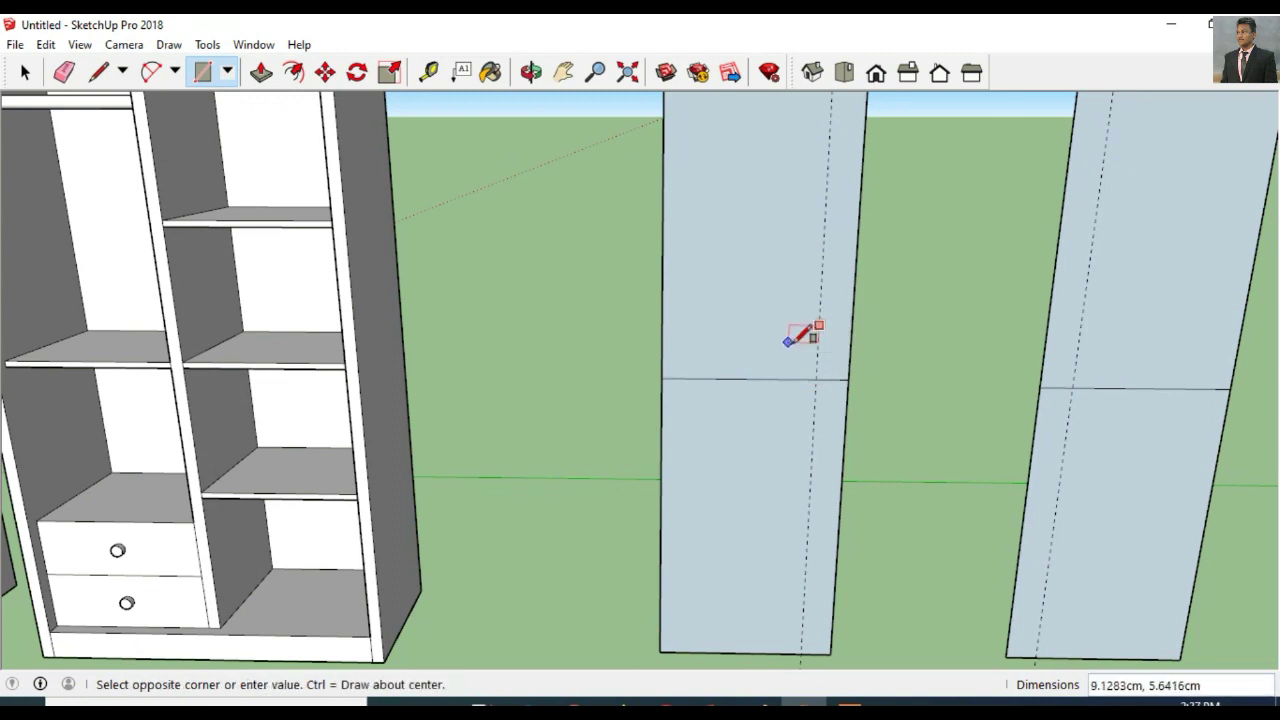
left_click(797, 346)
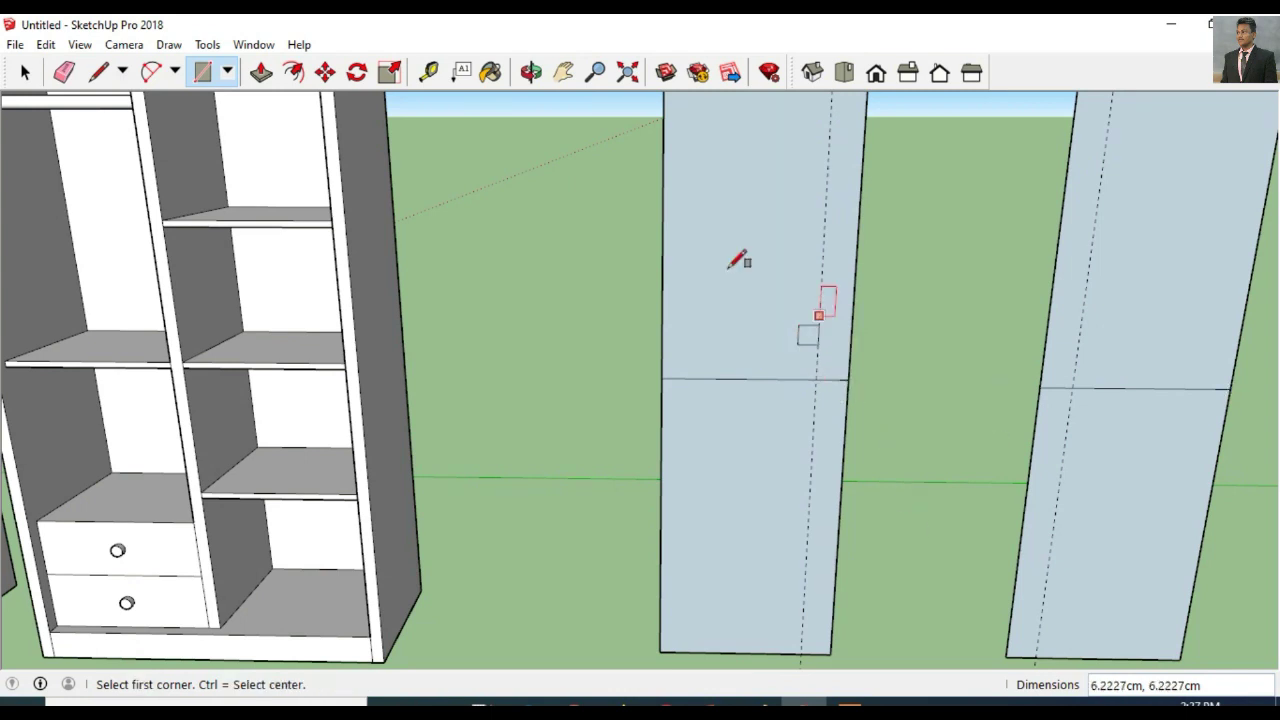
left_click(25, 72)
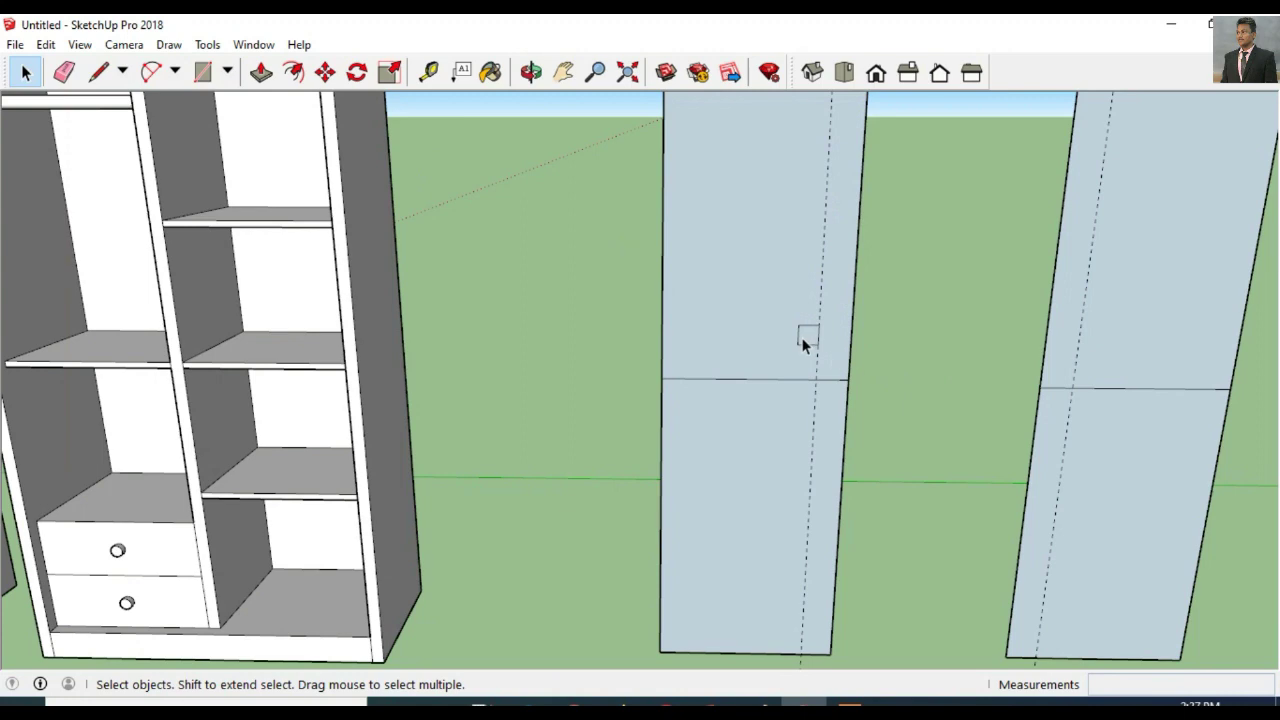
Step: Copy the small square 22 units below the original
scroll(800, 340, "up", 3)
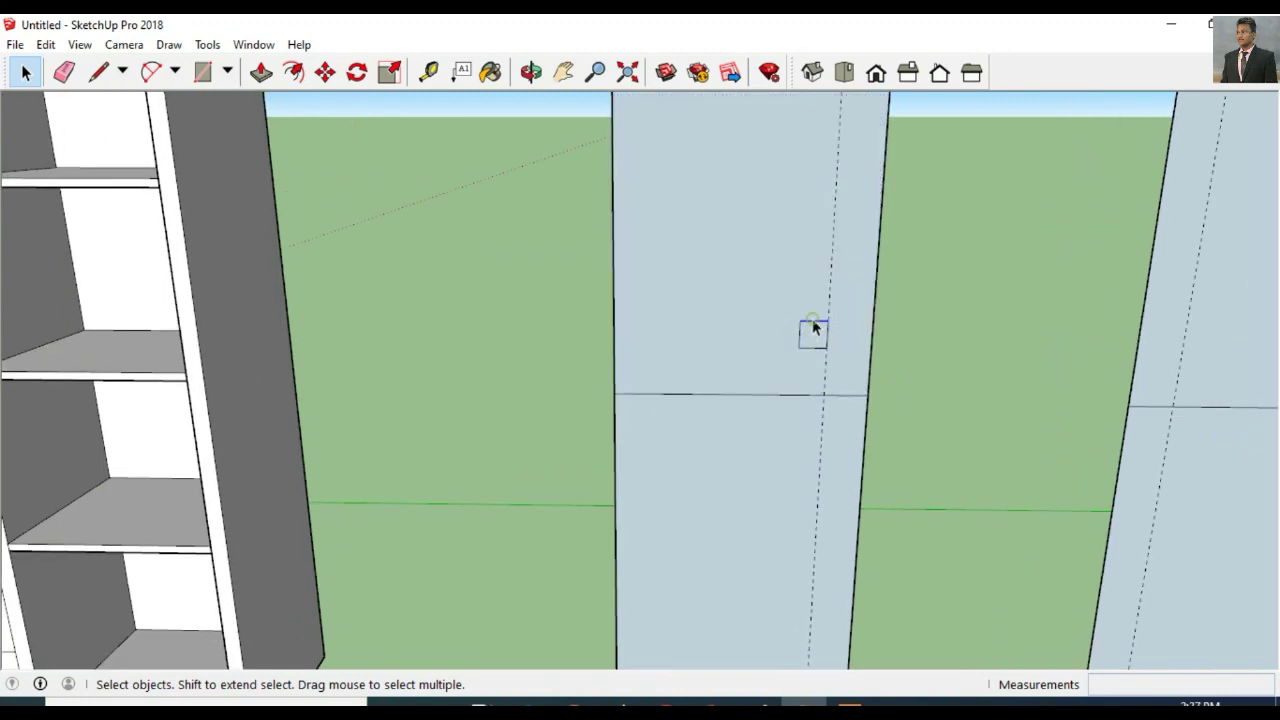
left_click(822, 340)
left_click(322, 78)
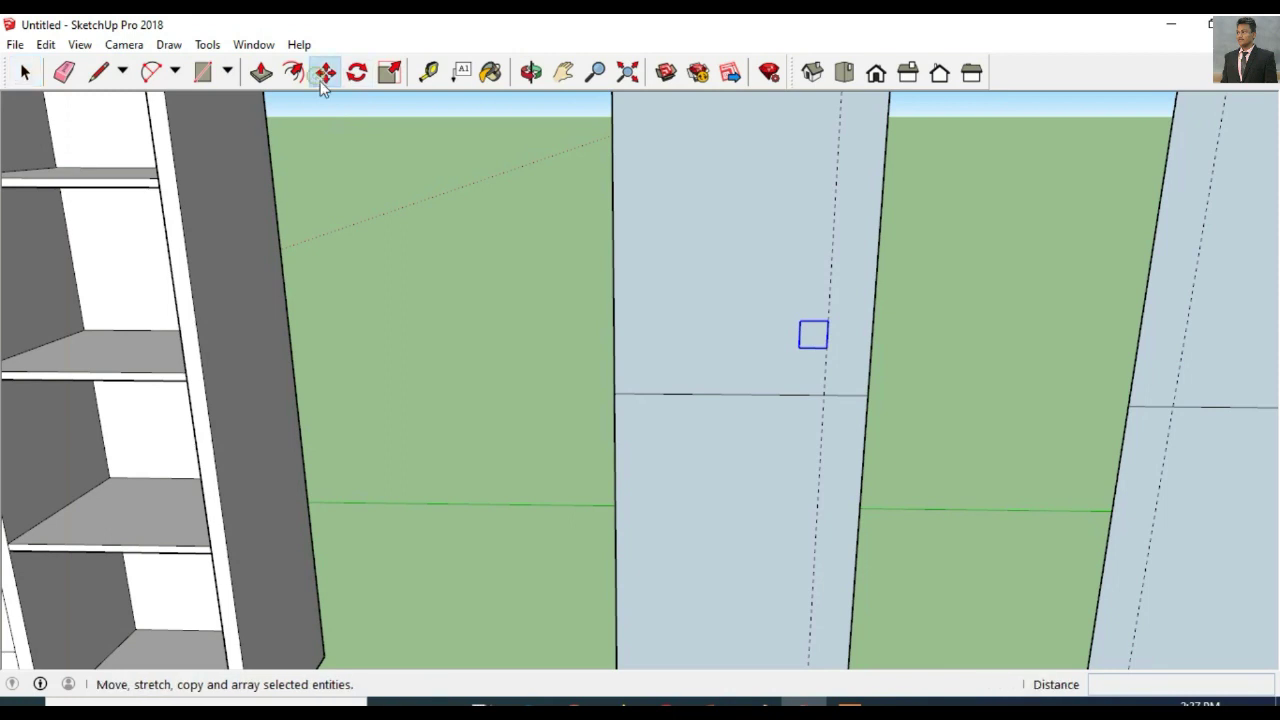
key("ctrl")
left_click(799, 348)
type("22")
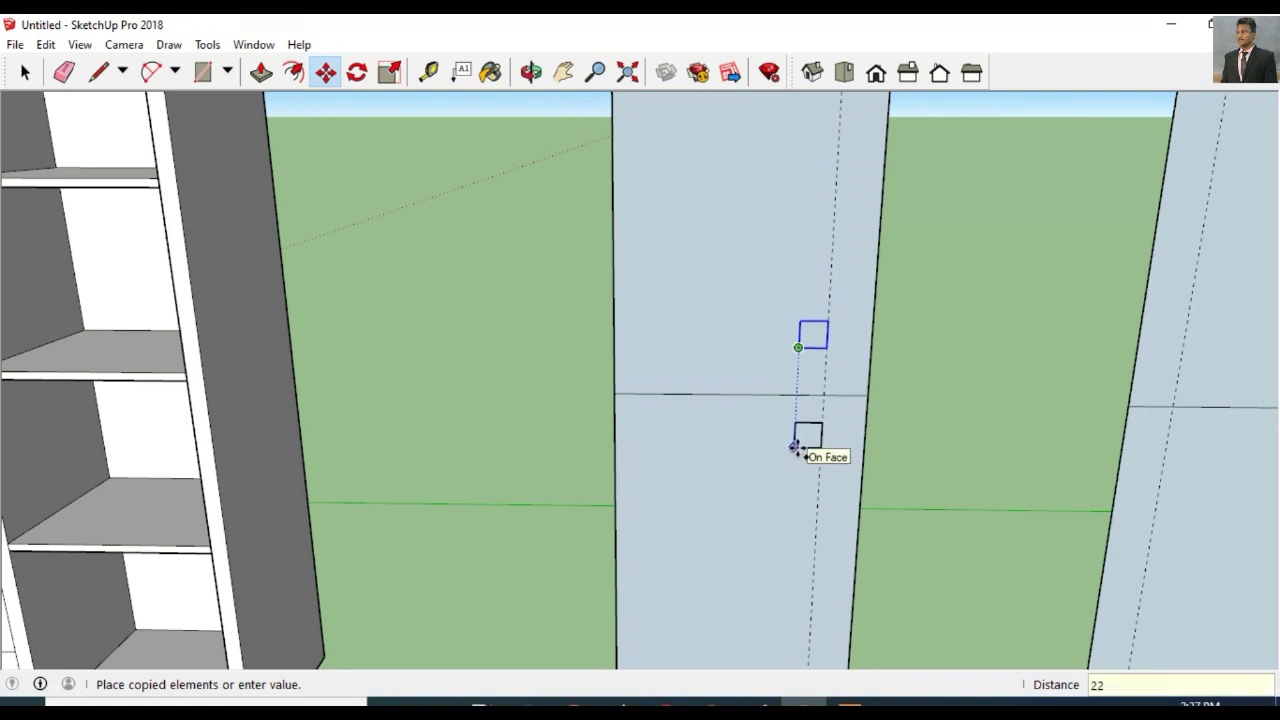
key("Return")
left_click(835, 203)
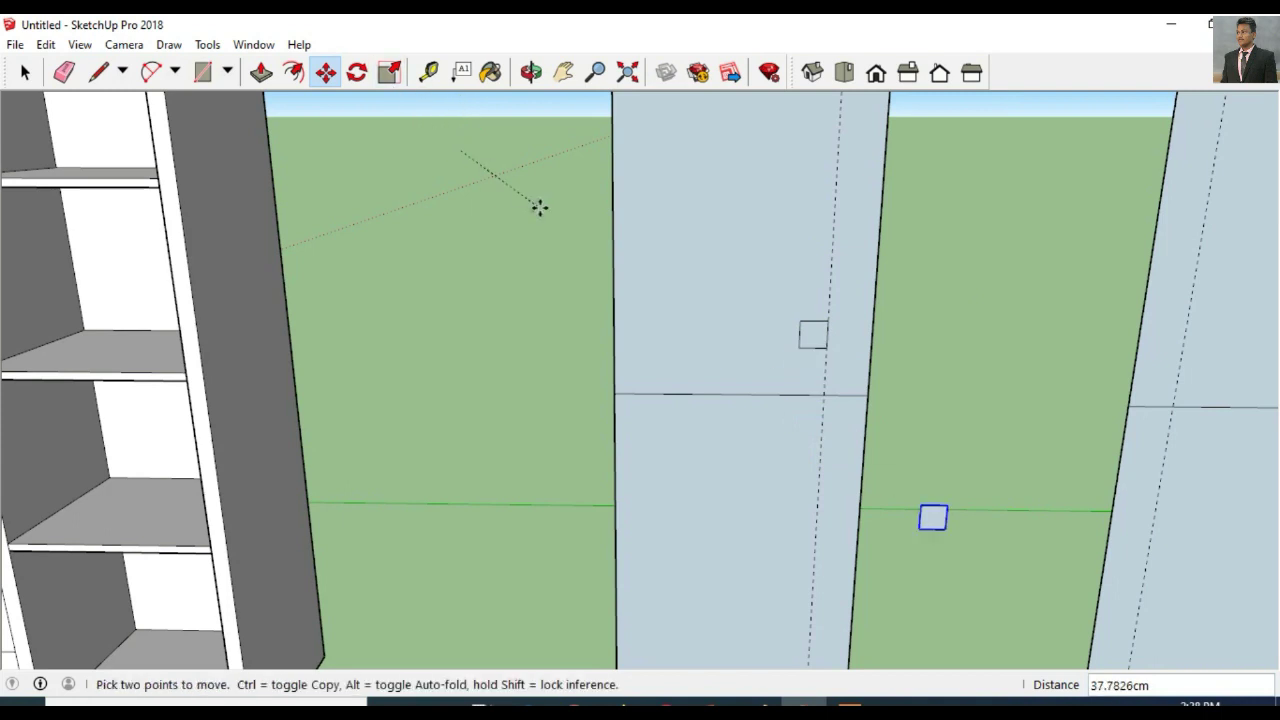
key("Escape")
left_click(25, 72)
left_click(272, 178)
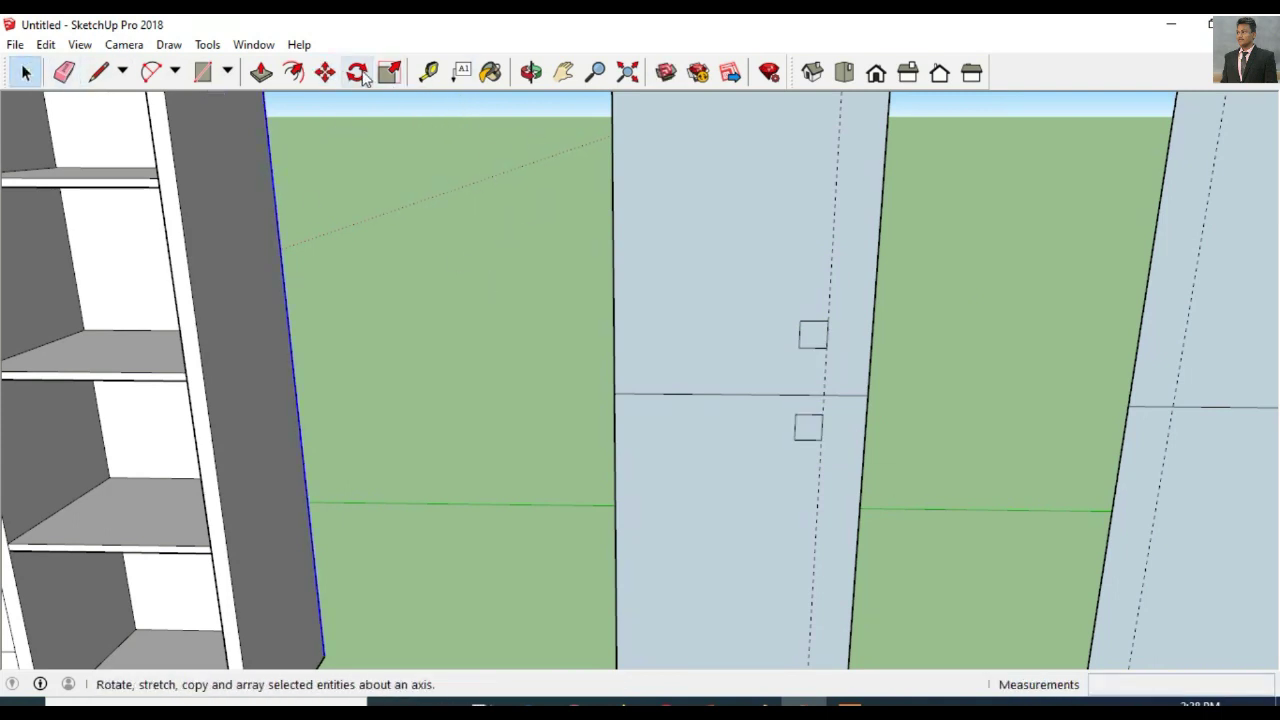
Step: Push/Pull the upper square out 4 cm and start extruding the lower one
left_click(260, 72)
left_click(814, 336)
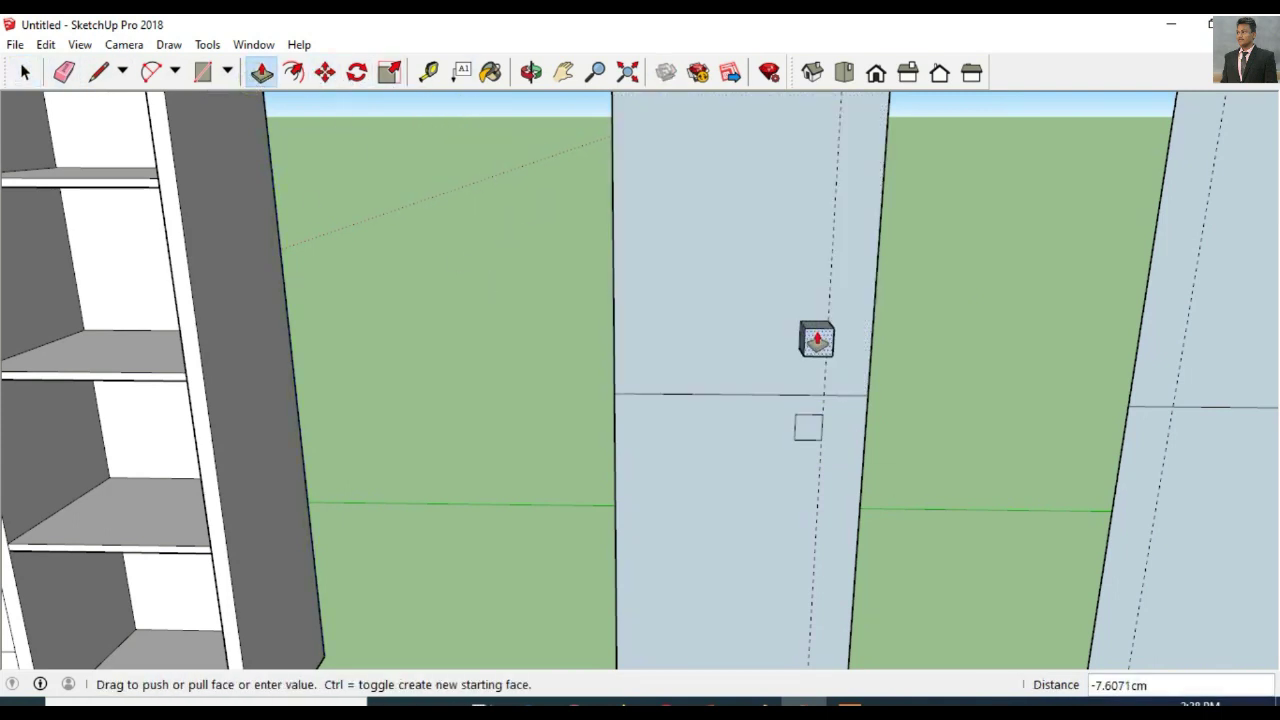
key("Return")
left_click(808, 428)
Step: Extrude the lower block 4 cm and draw a rectangle joining both blocks into a handle
type("4.0000cm")
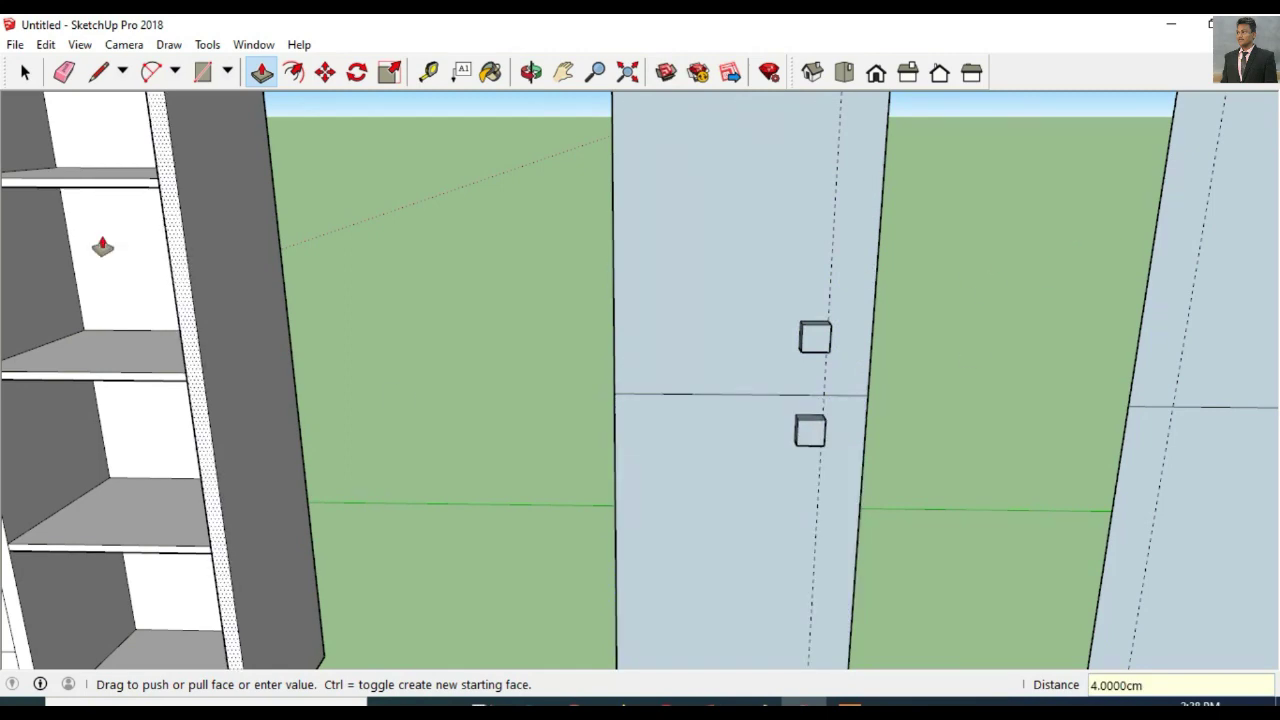
left_click(98, 72)
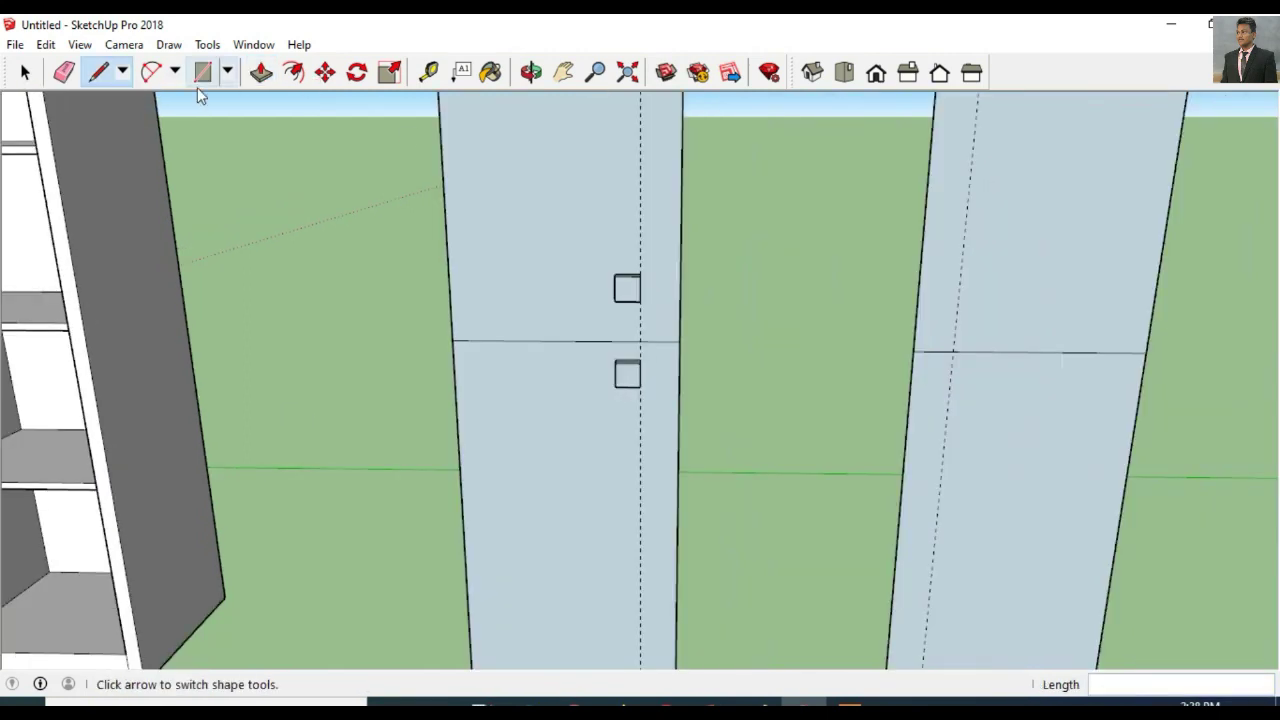
left_click(202, 72)
scroll(723, 363, "up", 3)
scroll(650, 324, "up", 2)
left_click(458, 197)
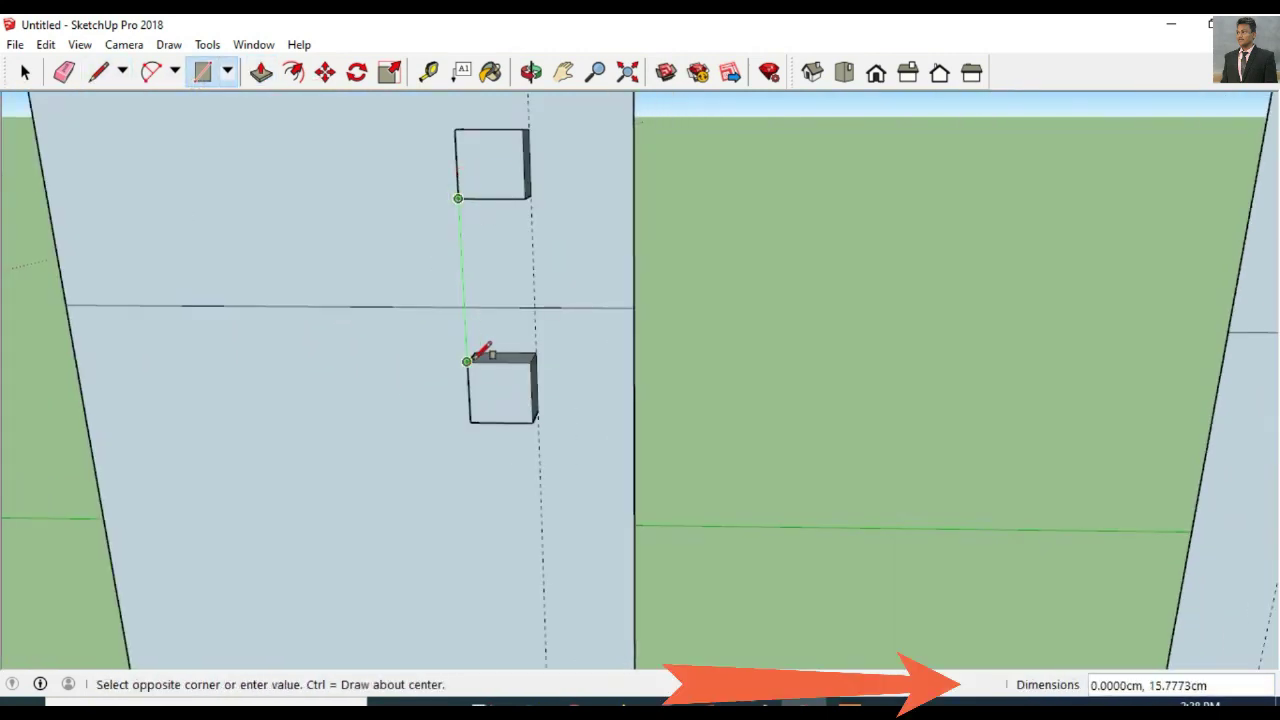
left_click(536, 355)
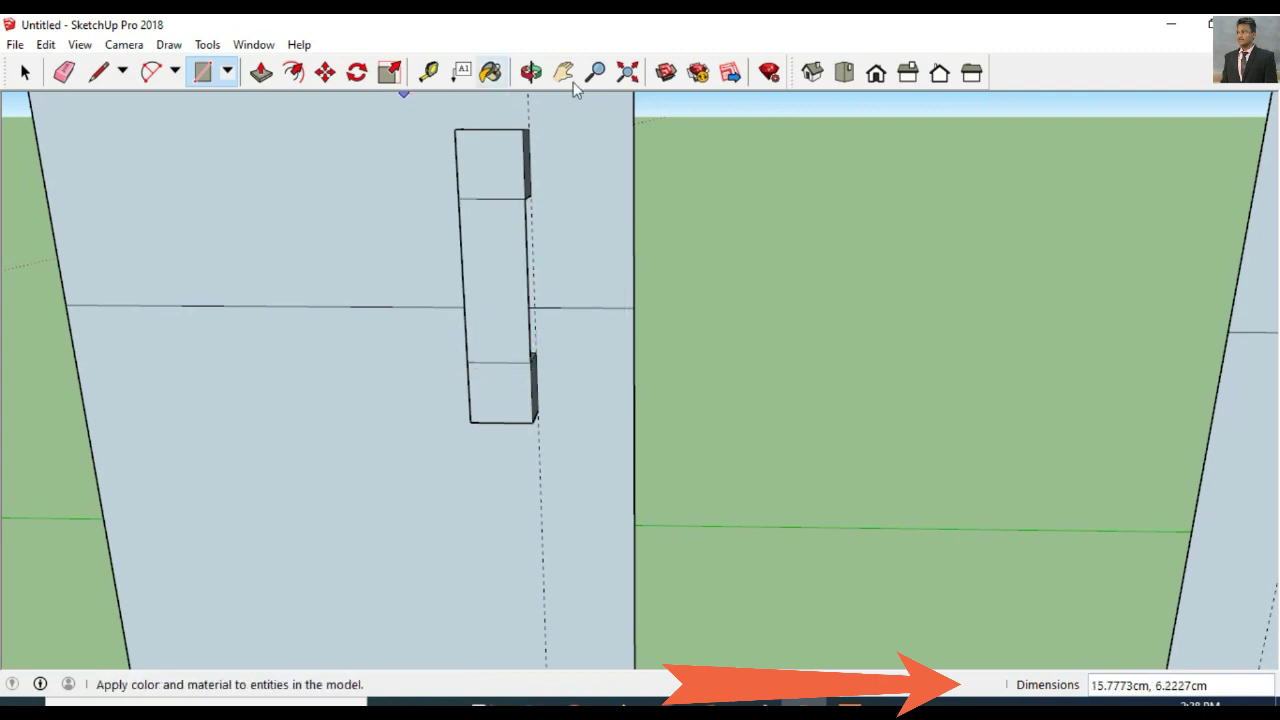
Step: Reframe the view to show both doors, abandoning a first handle copy attempt
left_click(531, 72)
mouse_move(600, 250)
left_mouse_down()
mouse_move(645, 333)
mouse_move(634, 391)
mouse_move(837, 457)
mouse_move(704, 120)
left_mouse_up()
left_click_drag(442, 335, 470, 345)
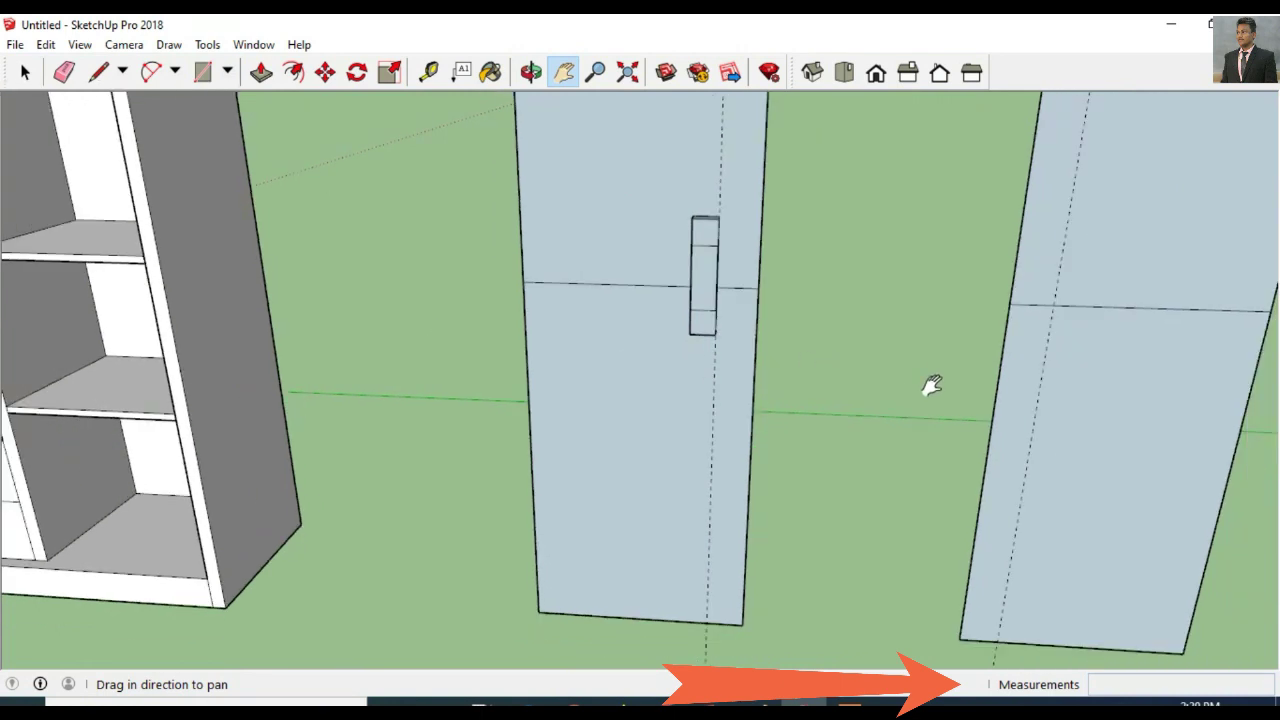
left_click(27, 76)
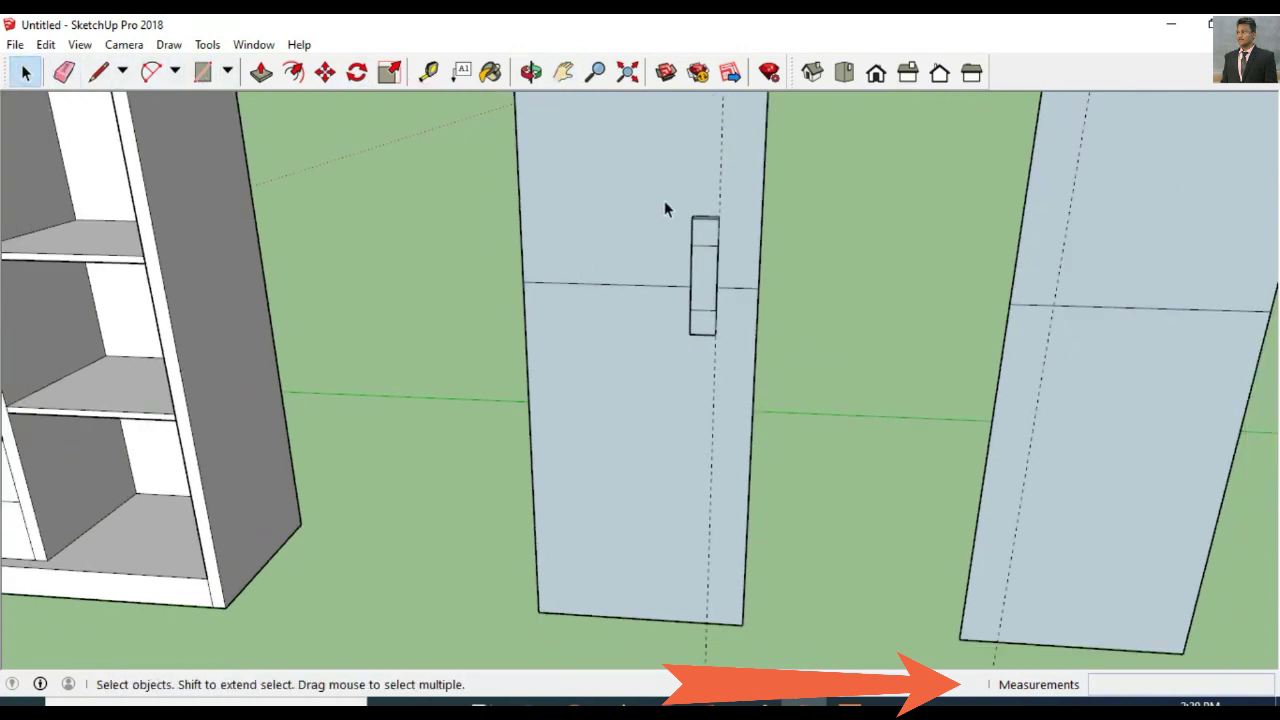
left_click(325, 72)
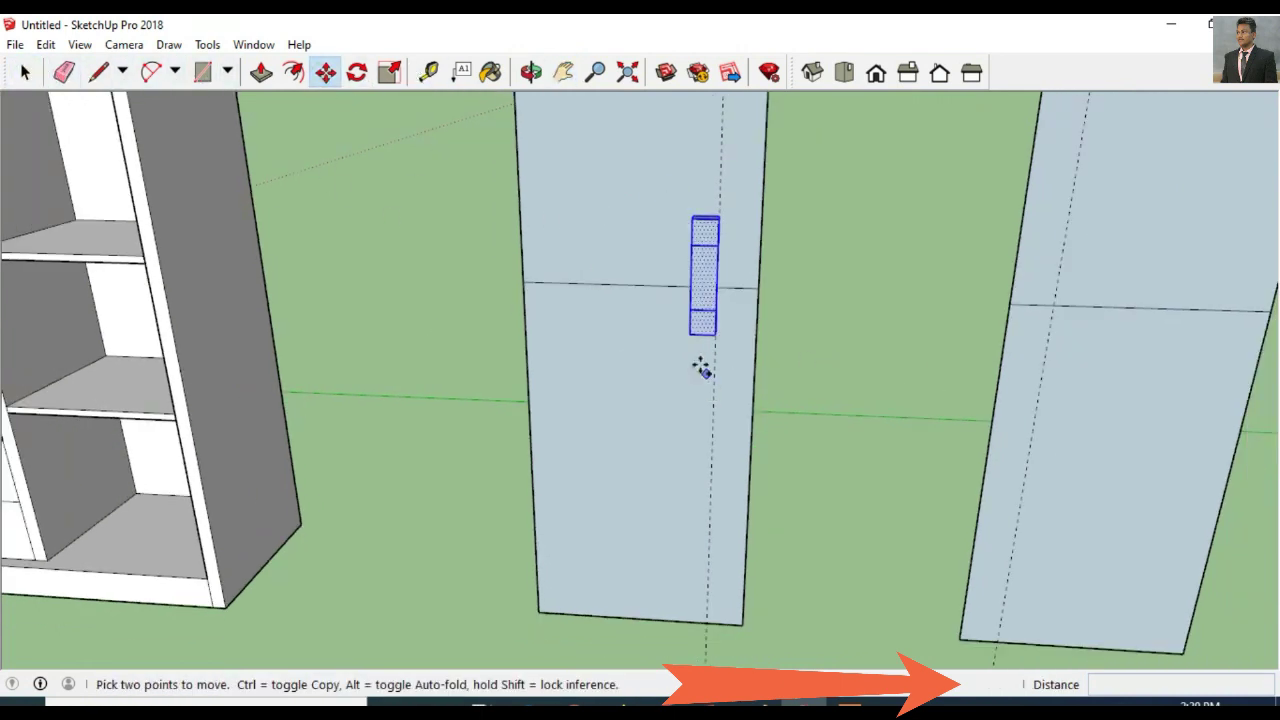
left_click(717, 281, "ctrl")
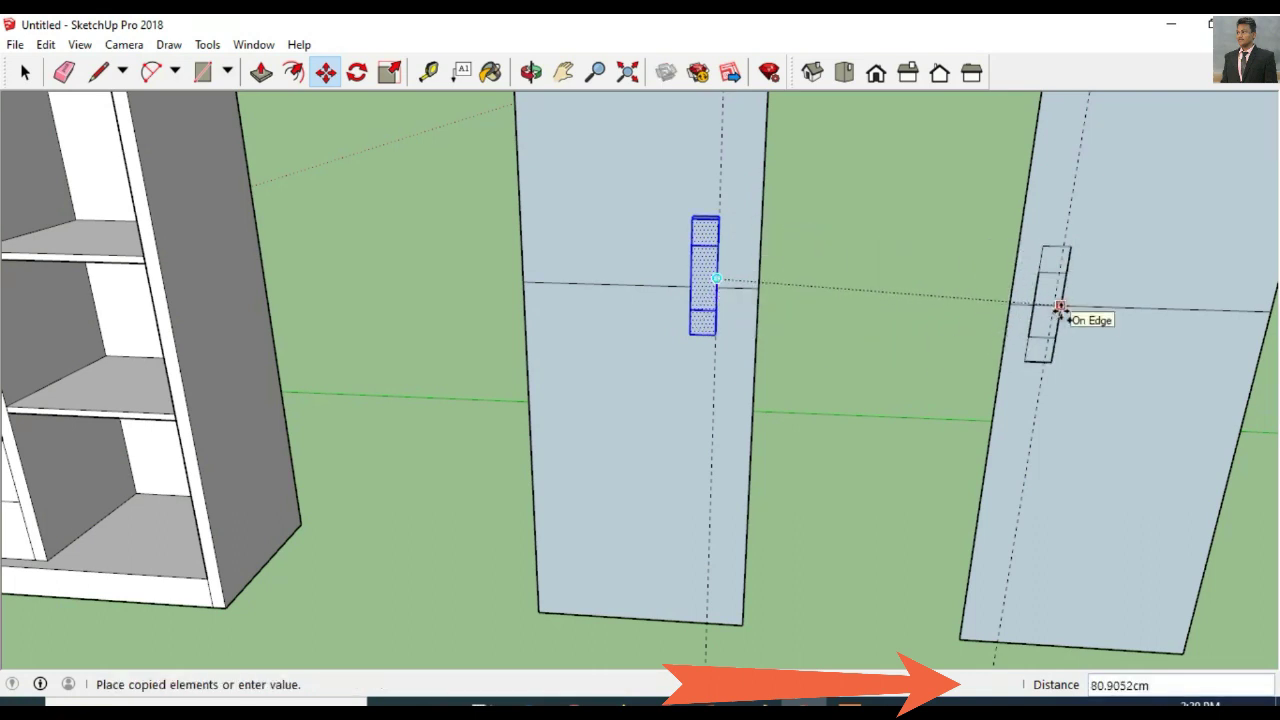
key("Escape")
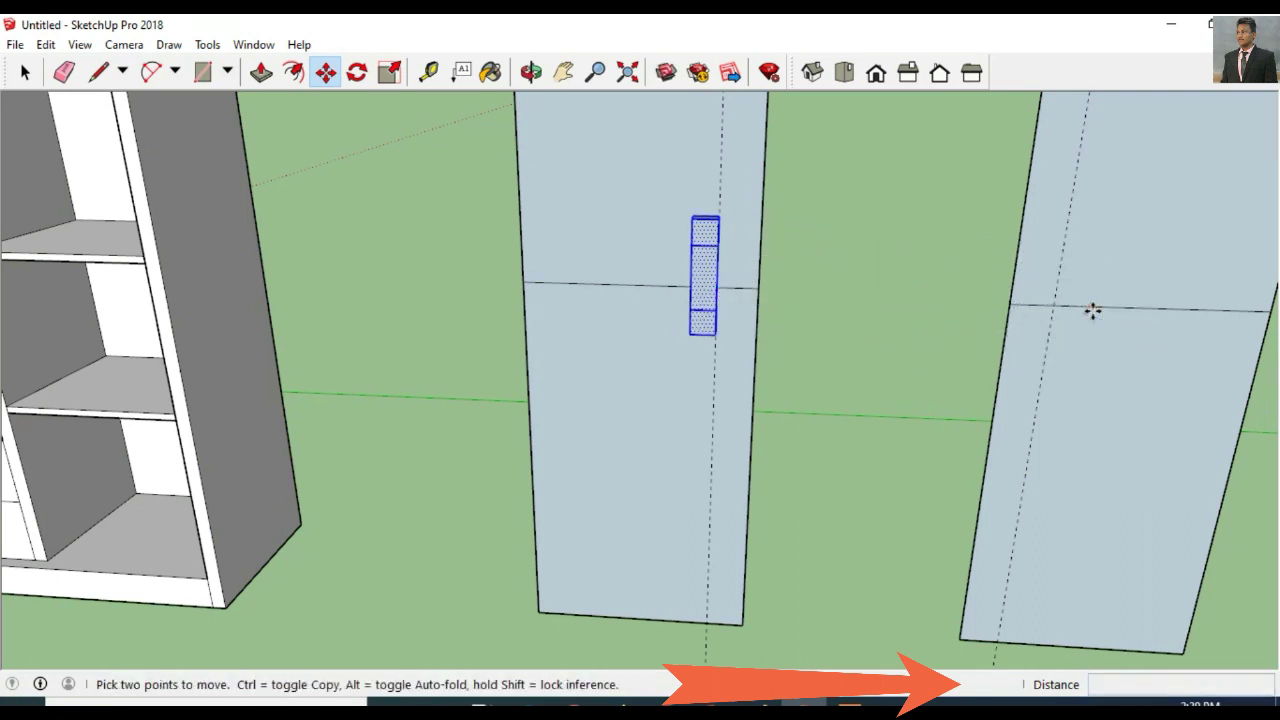
key("h")
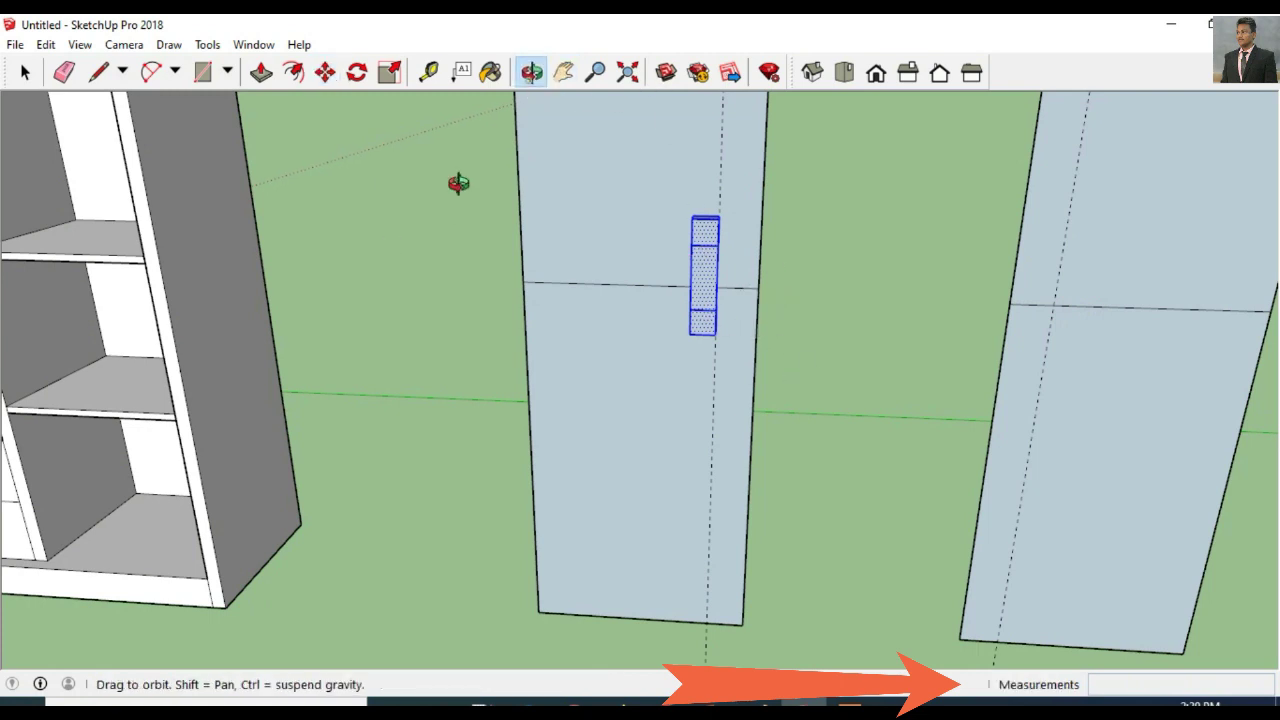
mouse_move(458, 183)
left_mouse_down()
mouse_move(471, 189)
mouse_move(457, 189)
left_mouse_up()
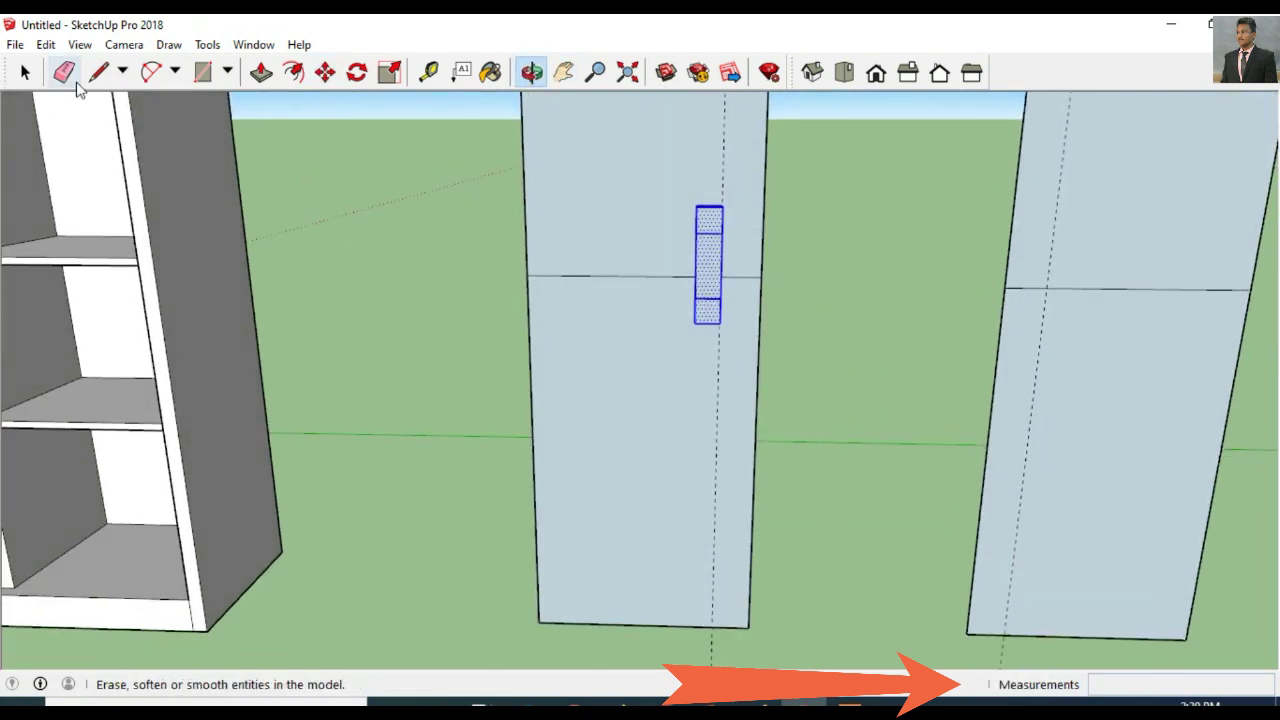
Step: Copy the handle from its top corner onto the right door panel
left_click(325, 72)
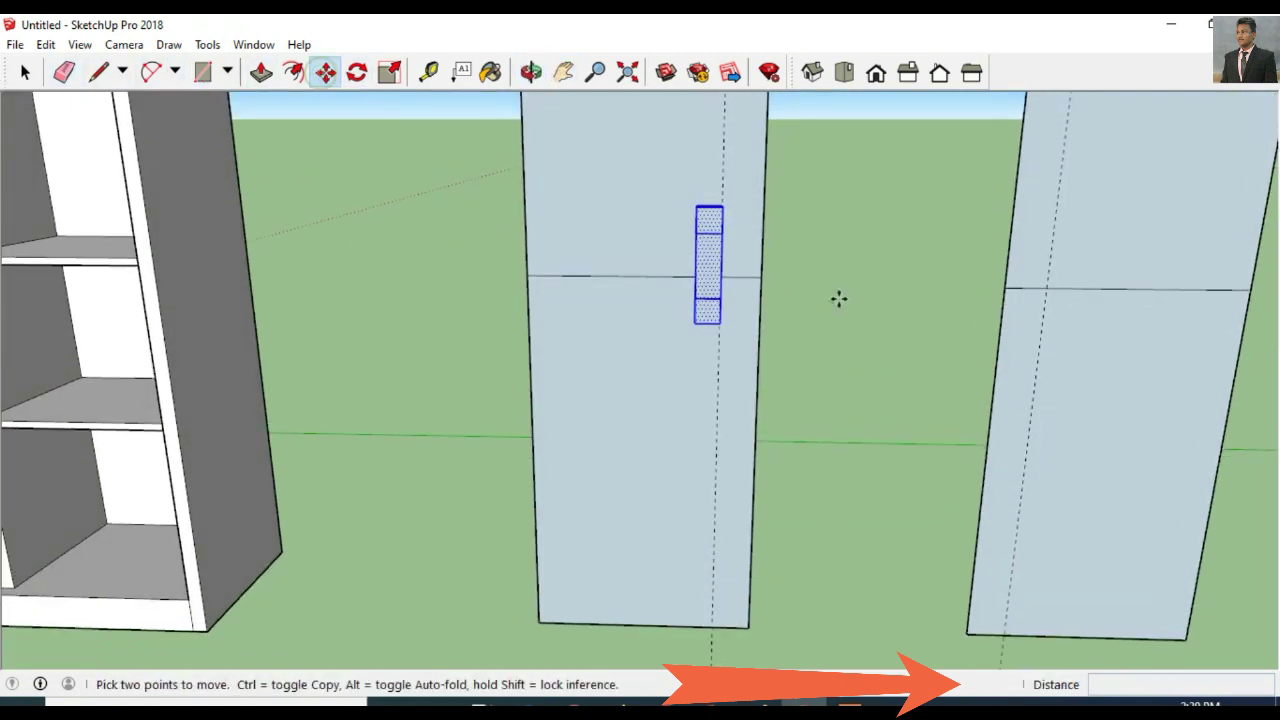
left_click(721, 208, "ctrl")
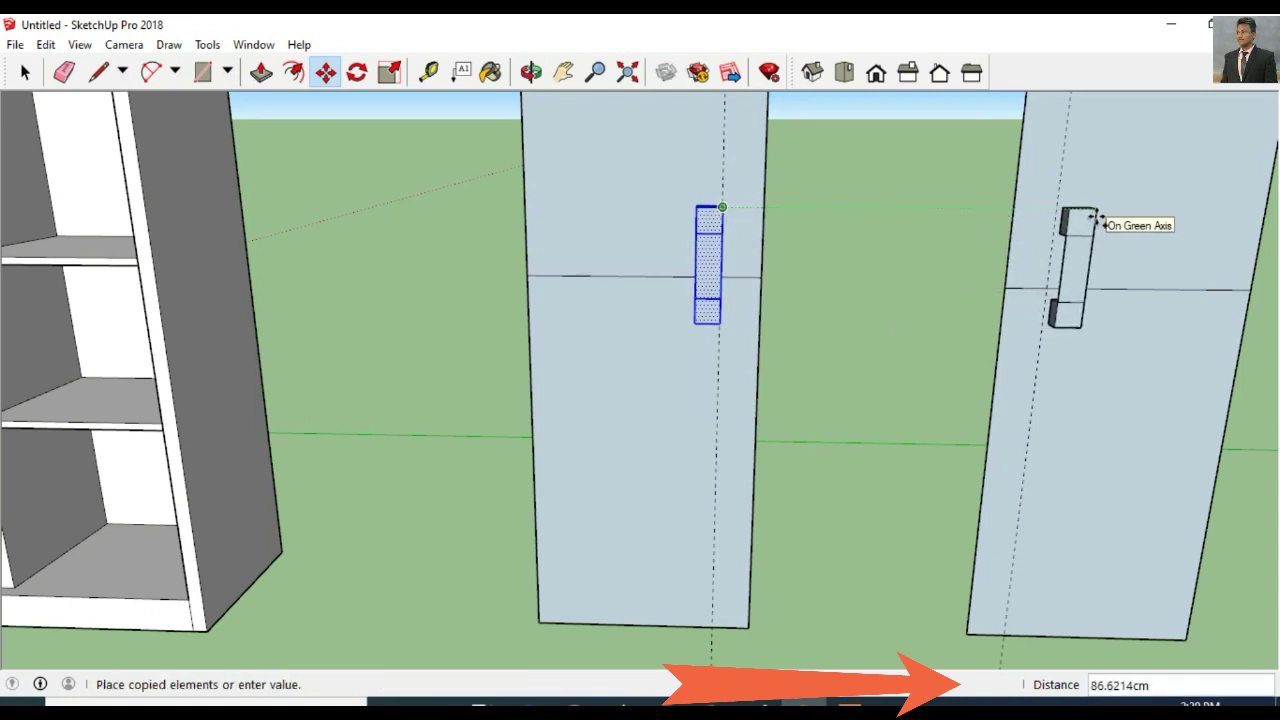
left_click(1092, 217)
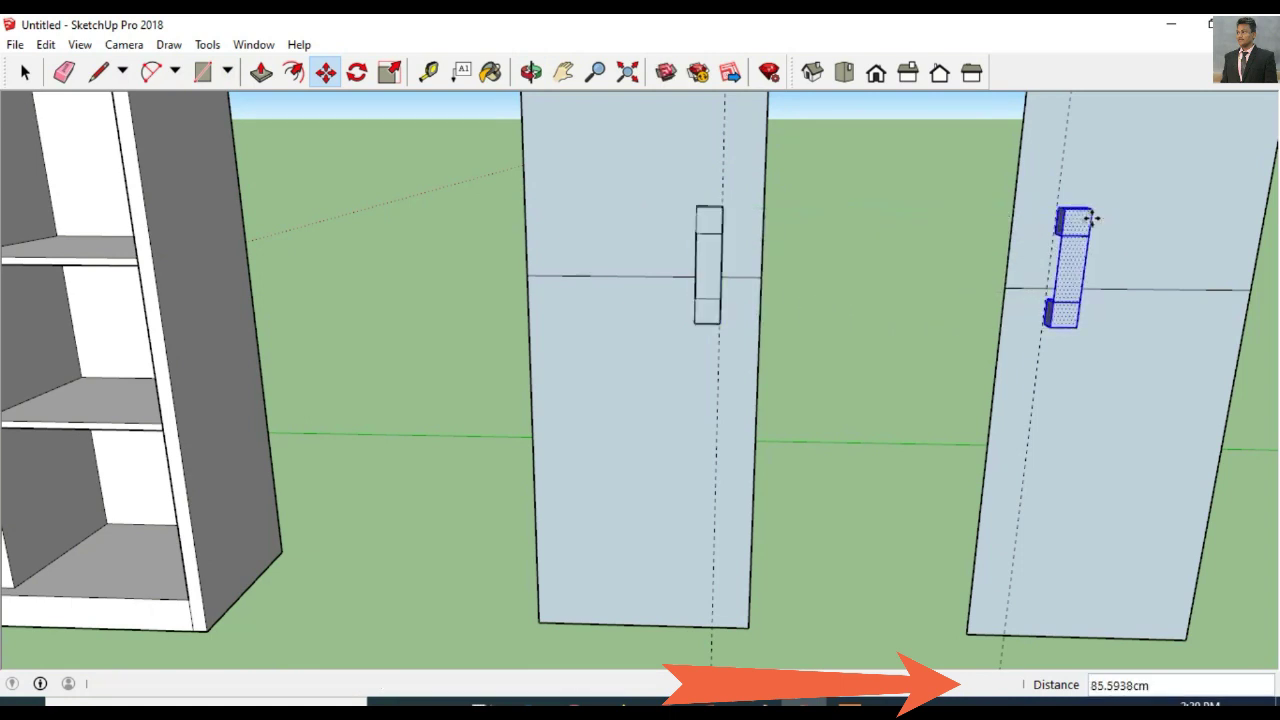
key("space")
left_click(467, 168)
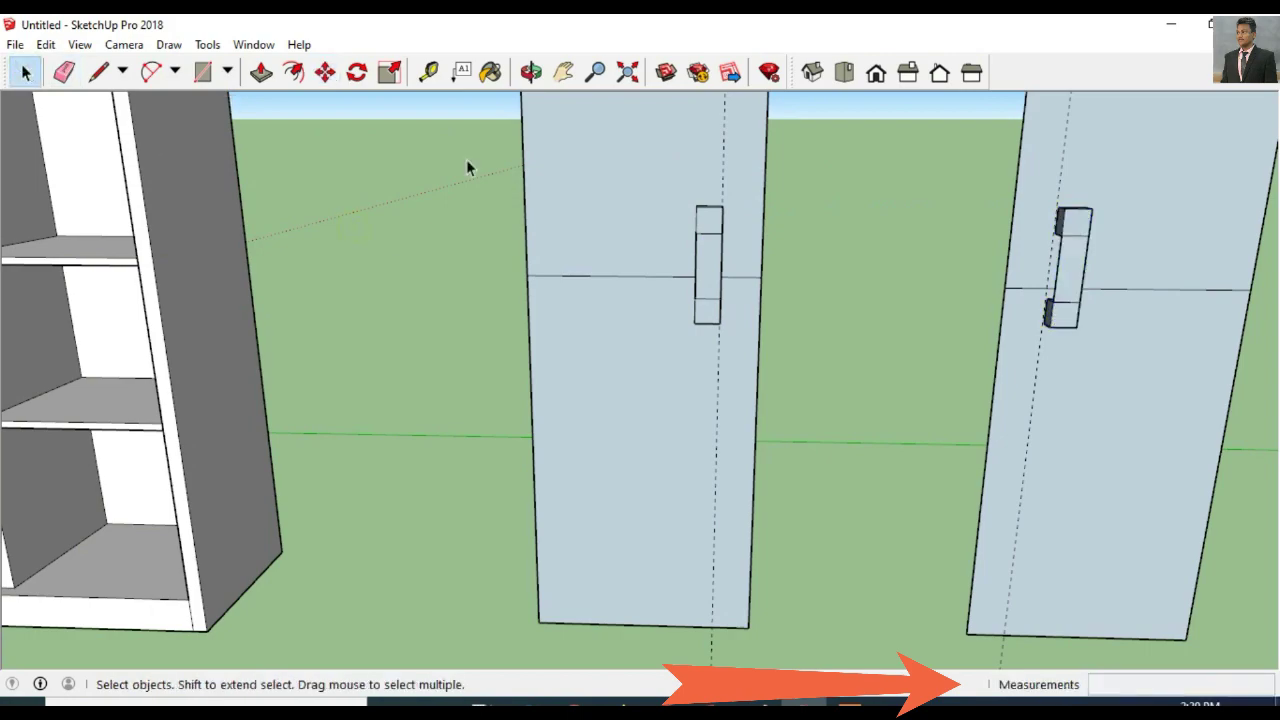
left_click(531, 72)
mouse_move(491, 191)
left_mouse_down()
mouse_move(849, 394)
mouse_move(904, 465)
mouse_move(943, 423)
left_mouse_up()
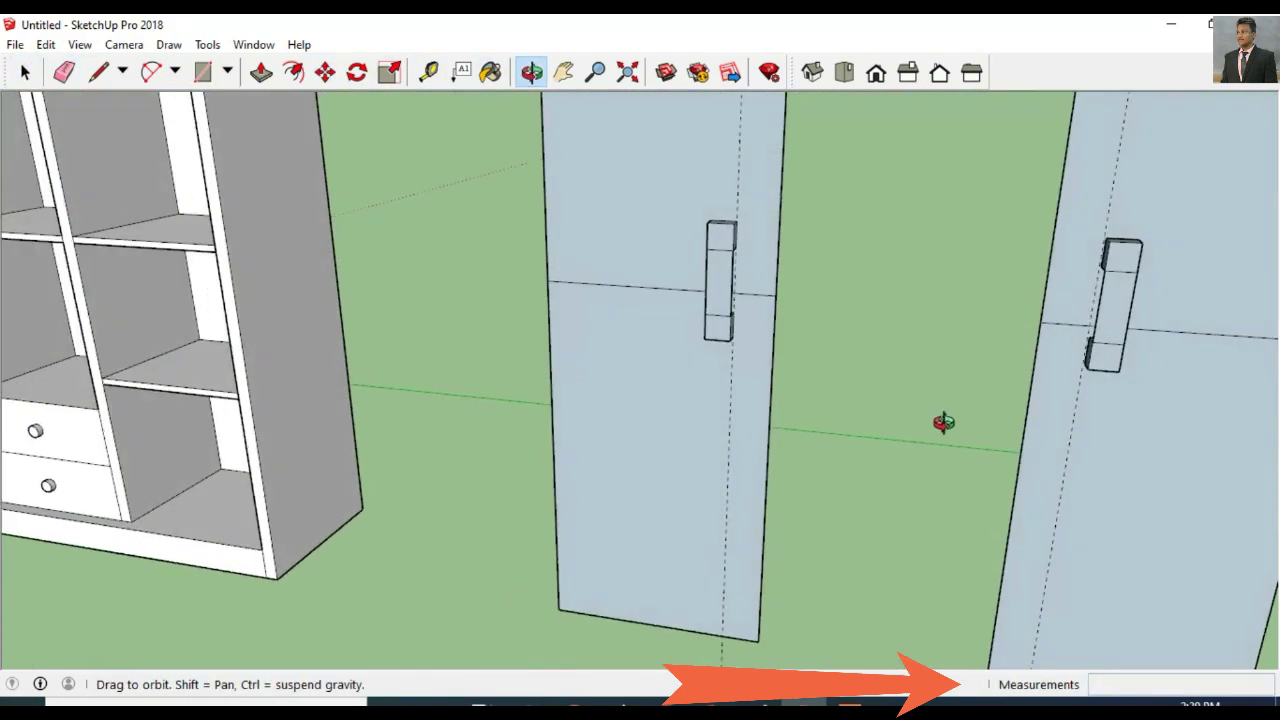
scroll(974, 431, "down", 3)
scroll(974, 434, "down", 3)
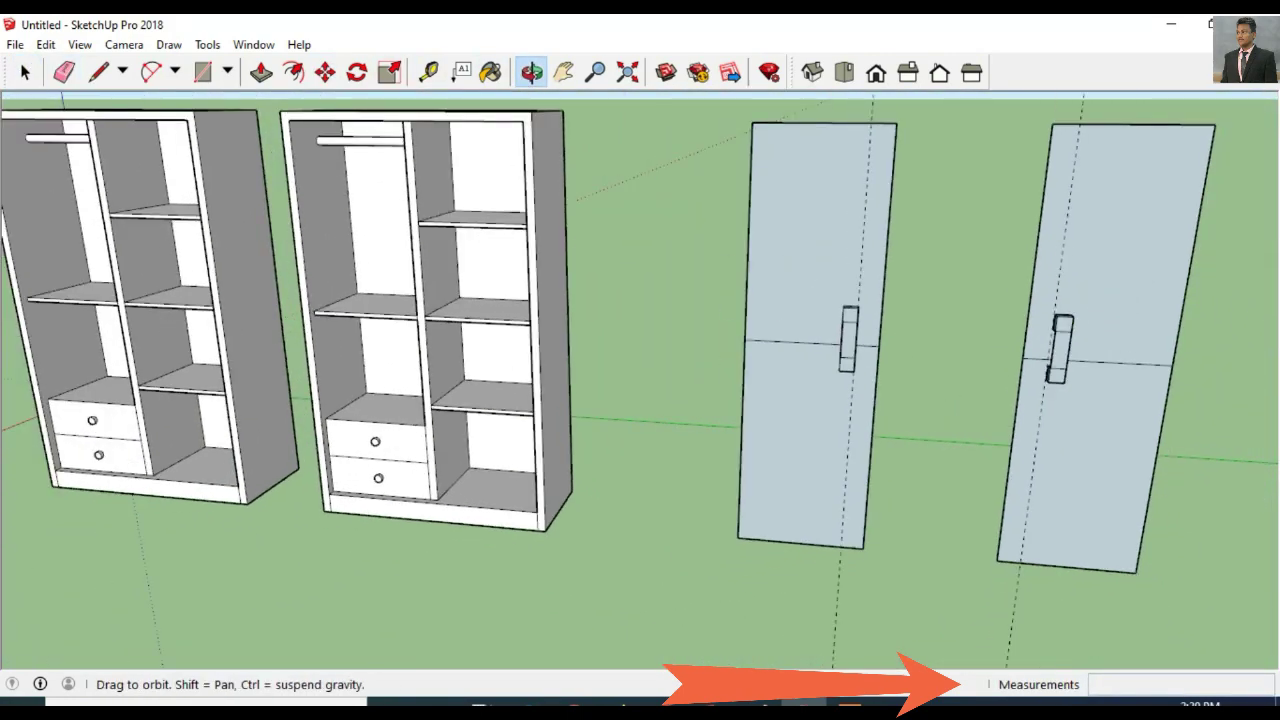
left_click(64, 72)
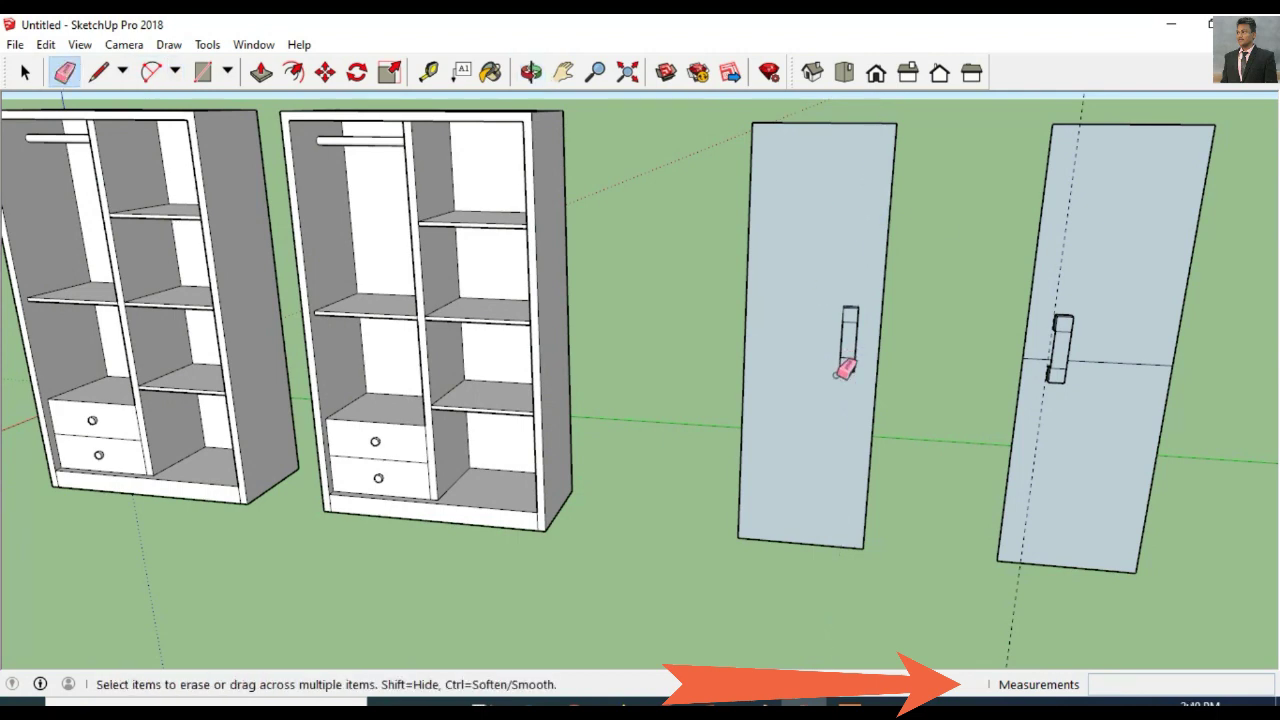
scroll(920, 329, "down", 2)
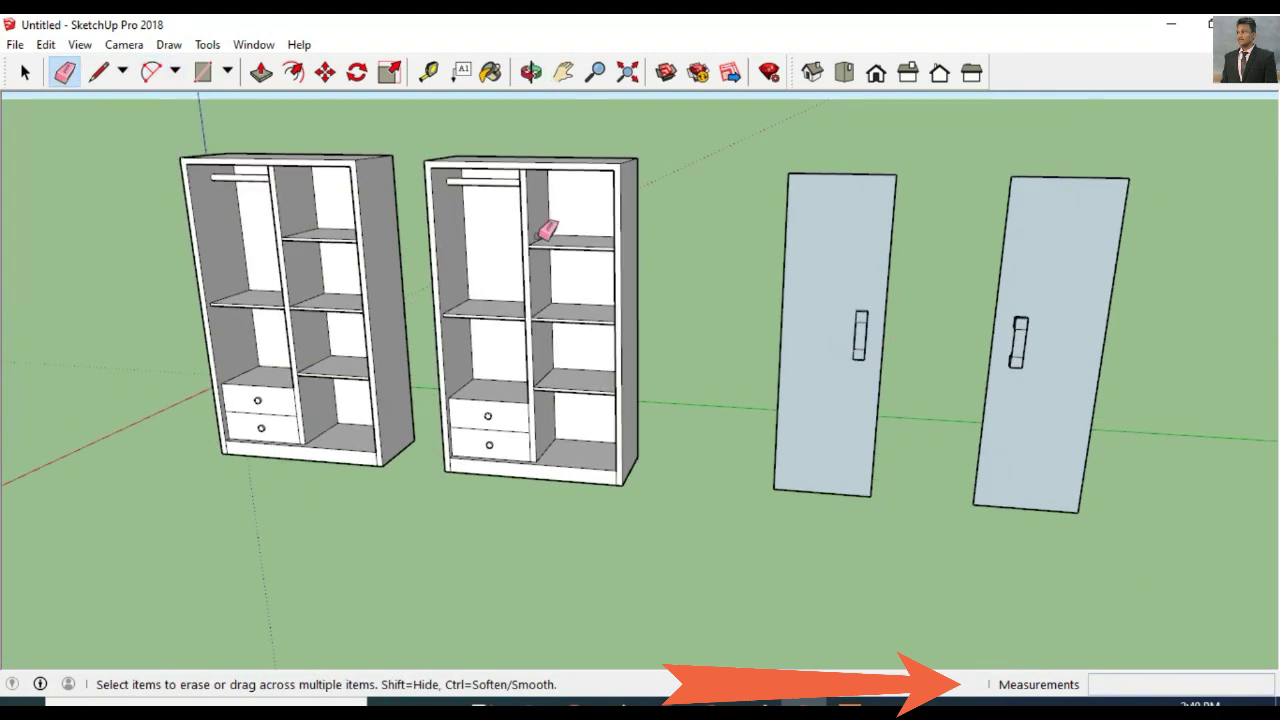
left_click(531, 72)
mouse_move(670, 637)
left_mouse_down()
mouse_move(757, 610)
mouse_move(846, 606)
mouse_move(801, 552)
left_mouse_up()
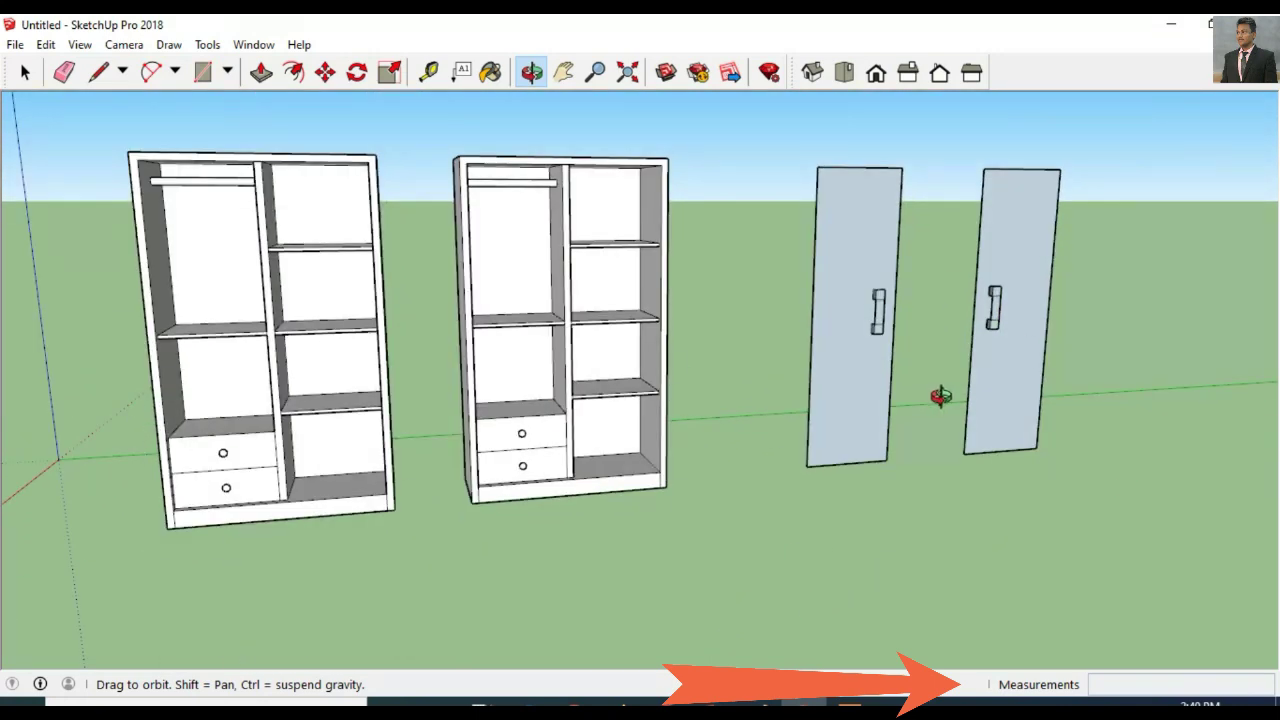
Step: Paint Wood Bamboo on the second wardrobe's left side and both wardrobe tops
left_click(490, 76)
left_click(1047, 460)
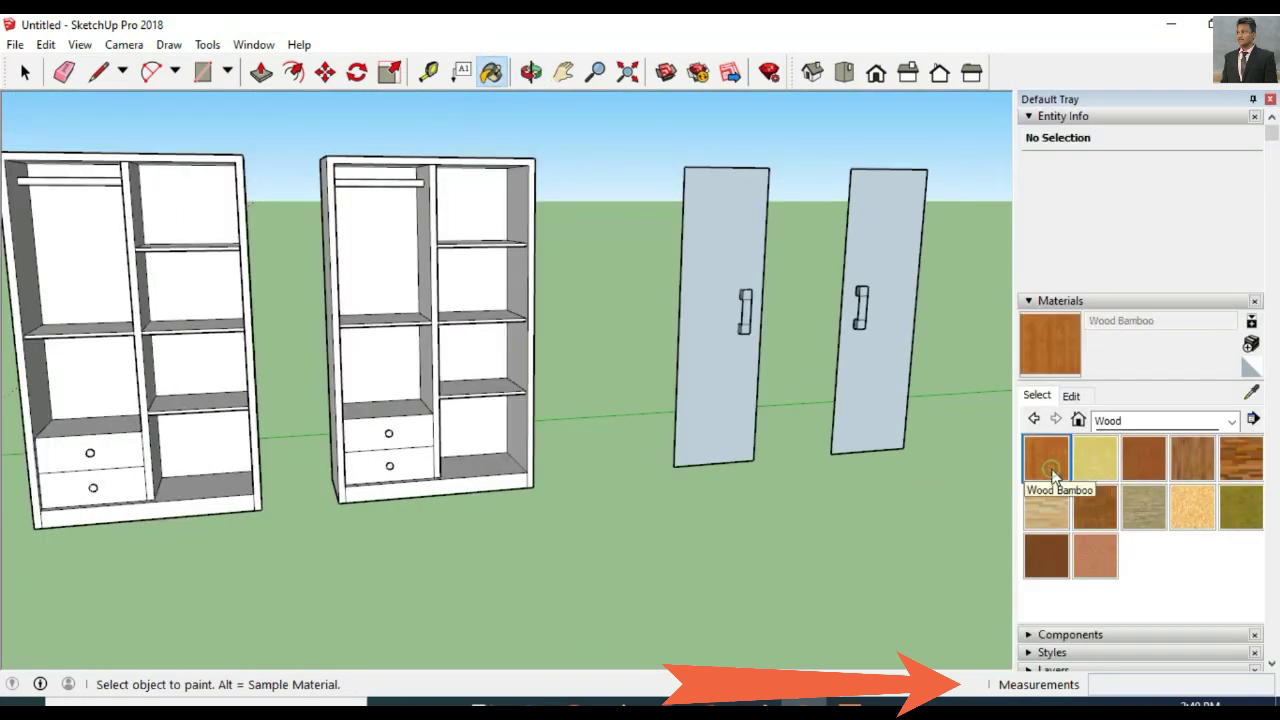
left_click(531, 76)
mouse_move(530, 450)
left_mouse_down()
mouse_move(526, 537)
mouse_move(343, 263)
left_mouse_up()
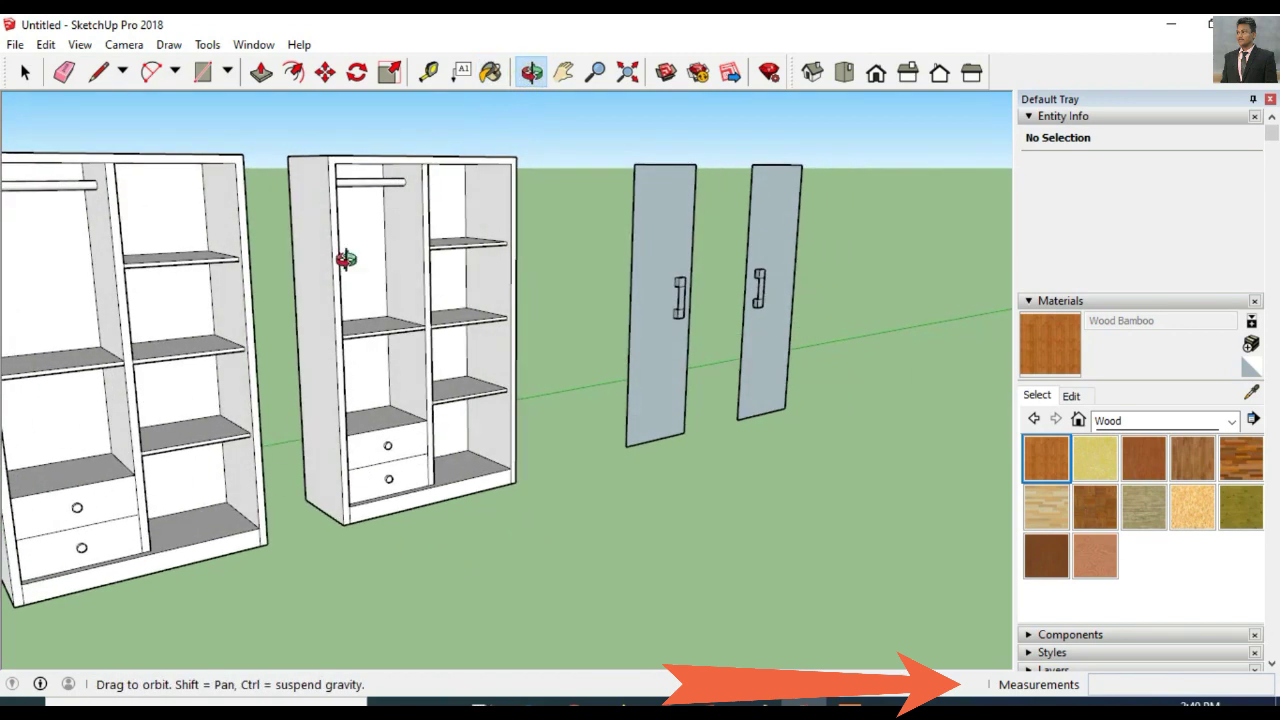
left_click(490, 76)
left_click(322, 228)
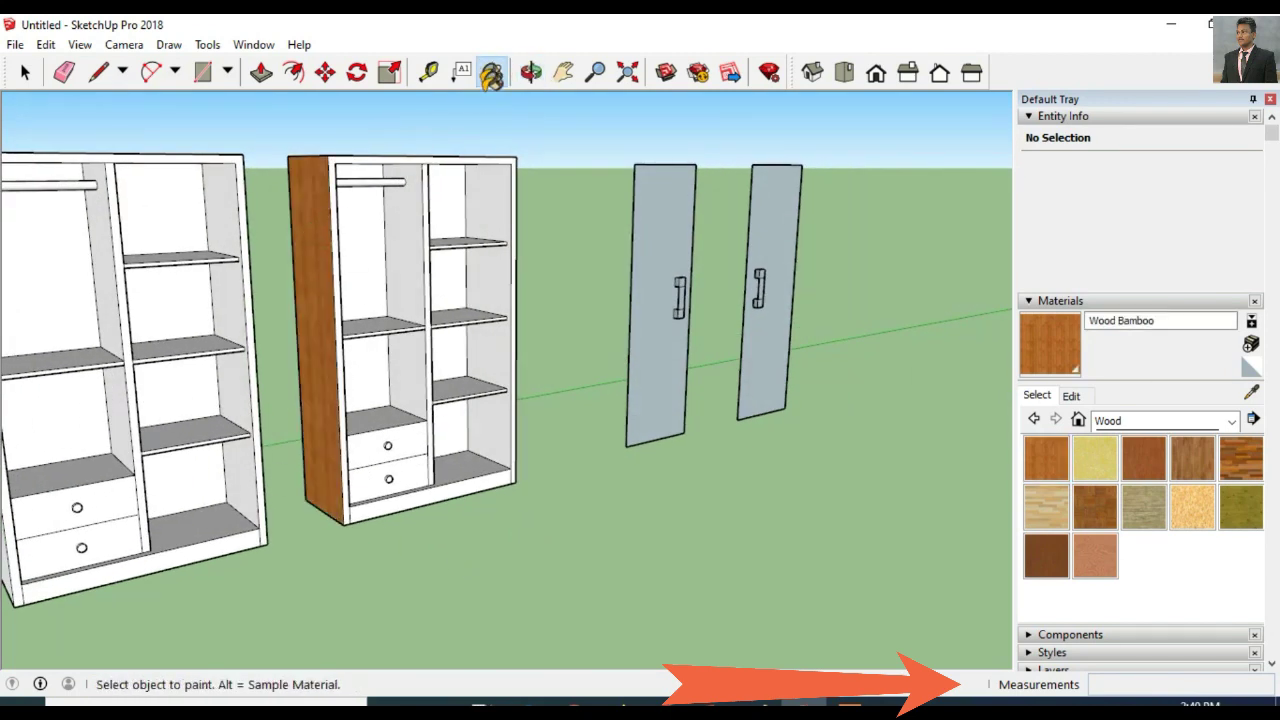
left_click(531, 72)
mouse_move(560, 180)
left_mouse_down()
mouse_move(586, 254)
mouse_move(565, 312)
left_mouse_up()
left_click(490, 72)
left_click(420, 140)
left_click(116, 200)
Step: Paint both wardrobes' right sides and the left wardrobe's outer side Wood Bamboo
left_click(531, 72)
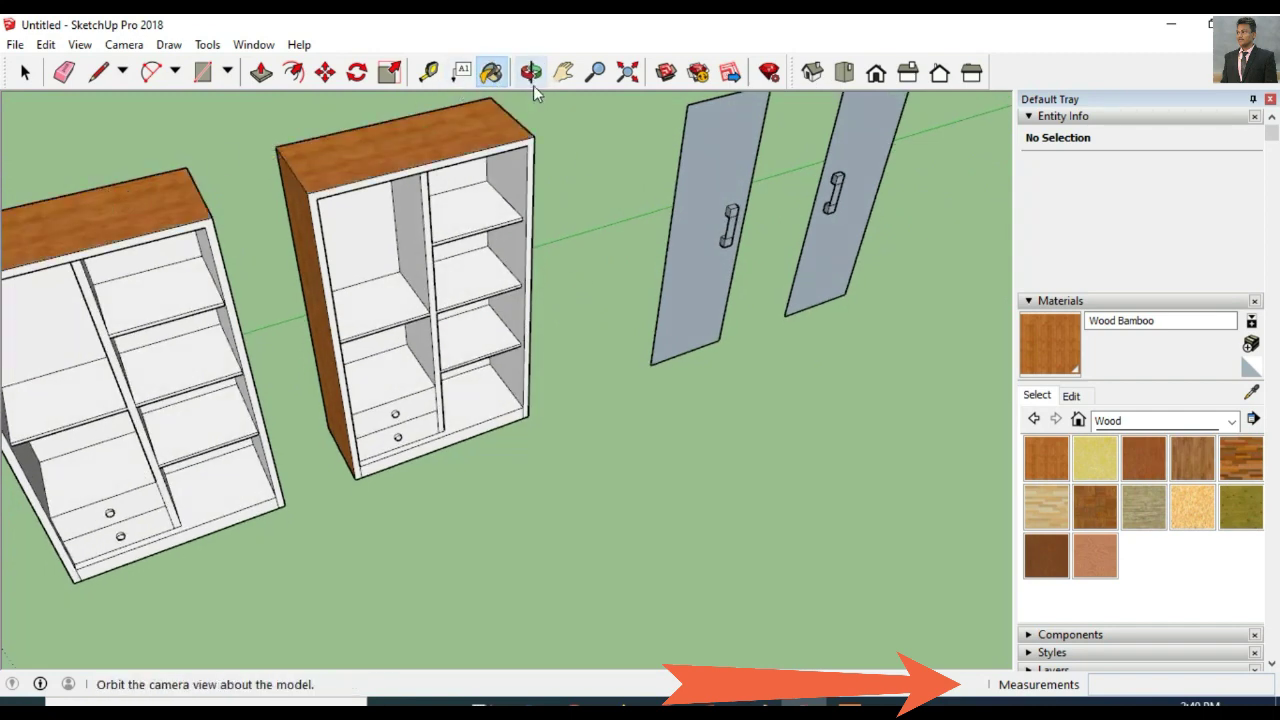
mouse_move(545, 130)
left_mouse_down()
mouse_move(559, 234)
mouse_move(417, 251)
left_mouse_up()
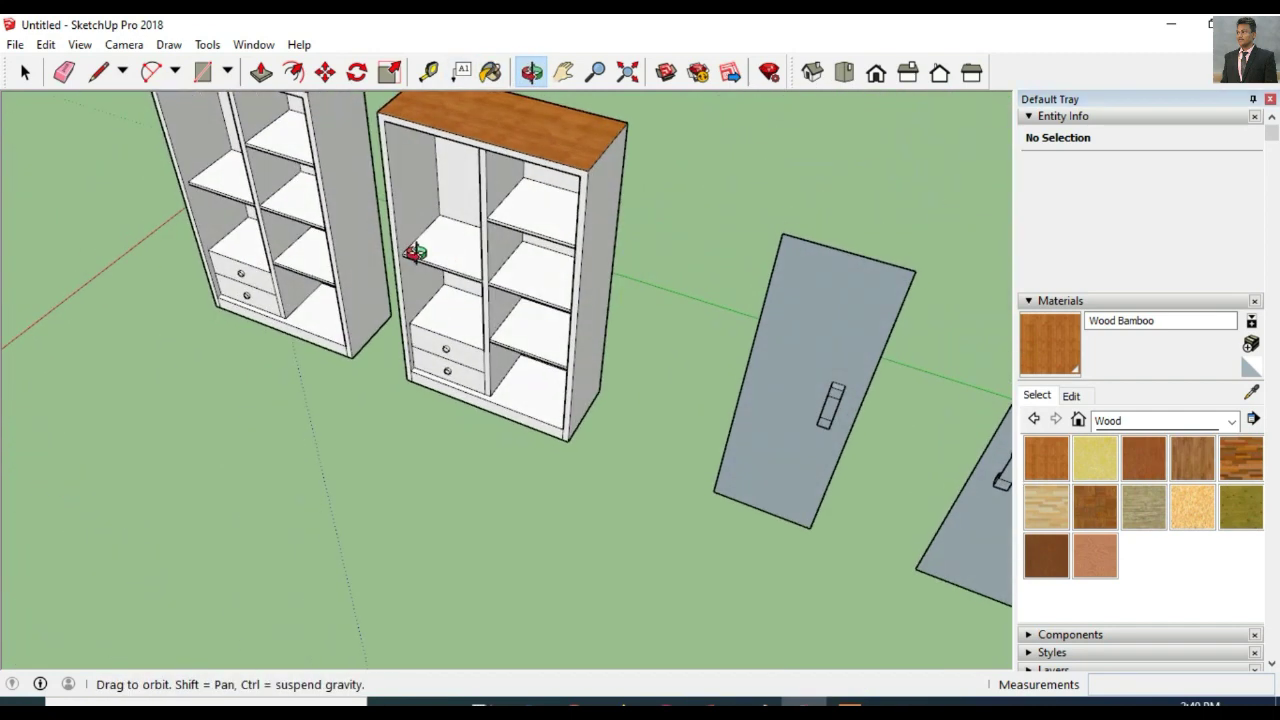
left_click(595, 150)
left_click(372, 170)
left_click(531, 72)
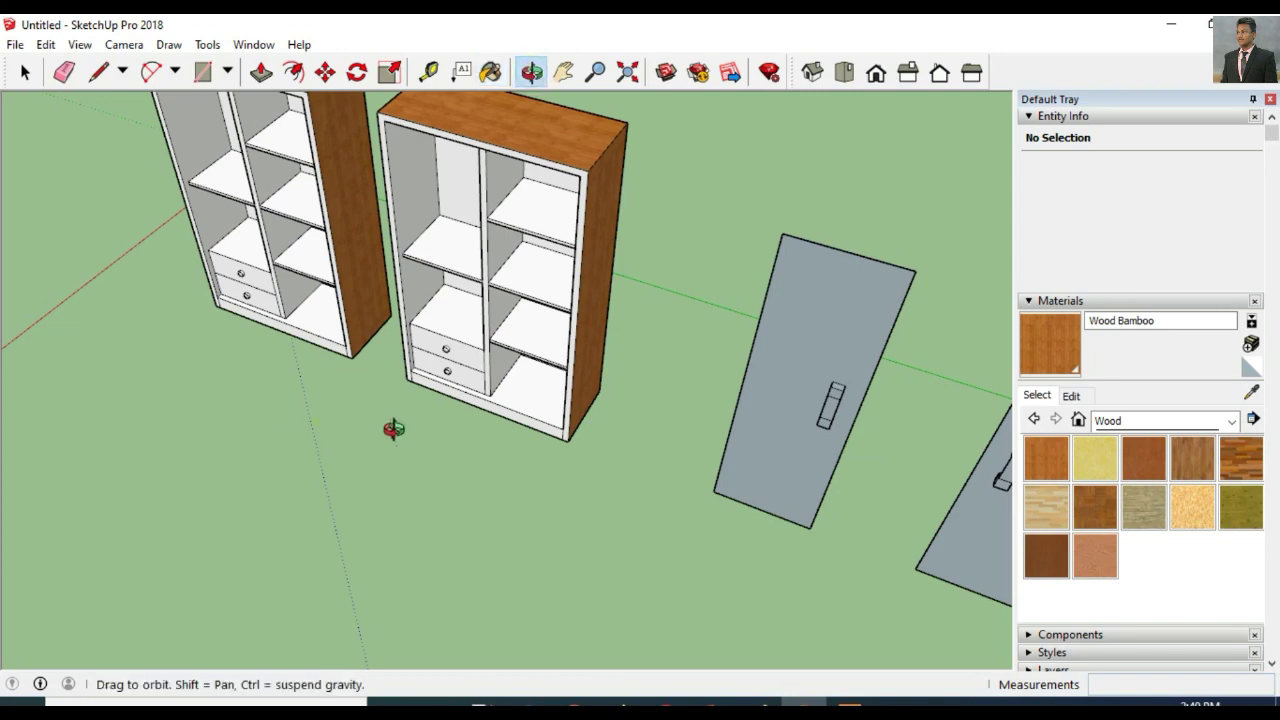
left_click_drag(393, 429, 486, 497)
left_click(491, 72)
left_click(55, 384)
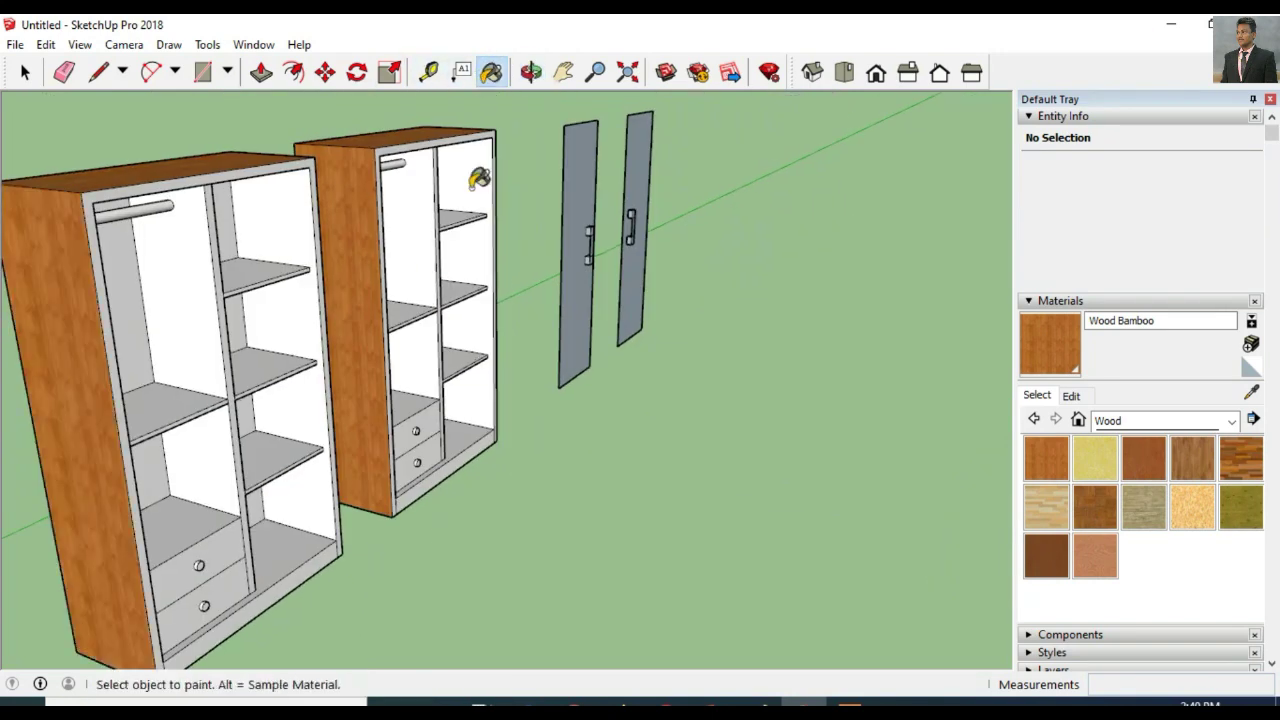
Step: Paint the nearest wardrobe's back and the remaining white side face Wood Bamboo
left_click(531, 72)
left_click_drag(551, 614, 723, 586)
left_click(491, 72)
left_click(467, 241)
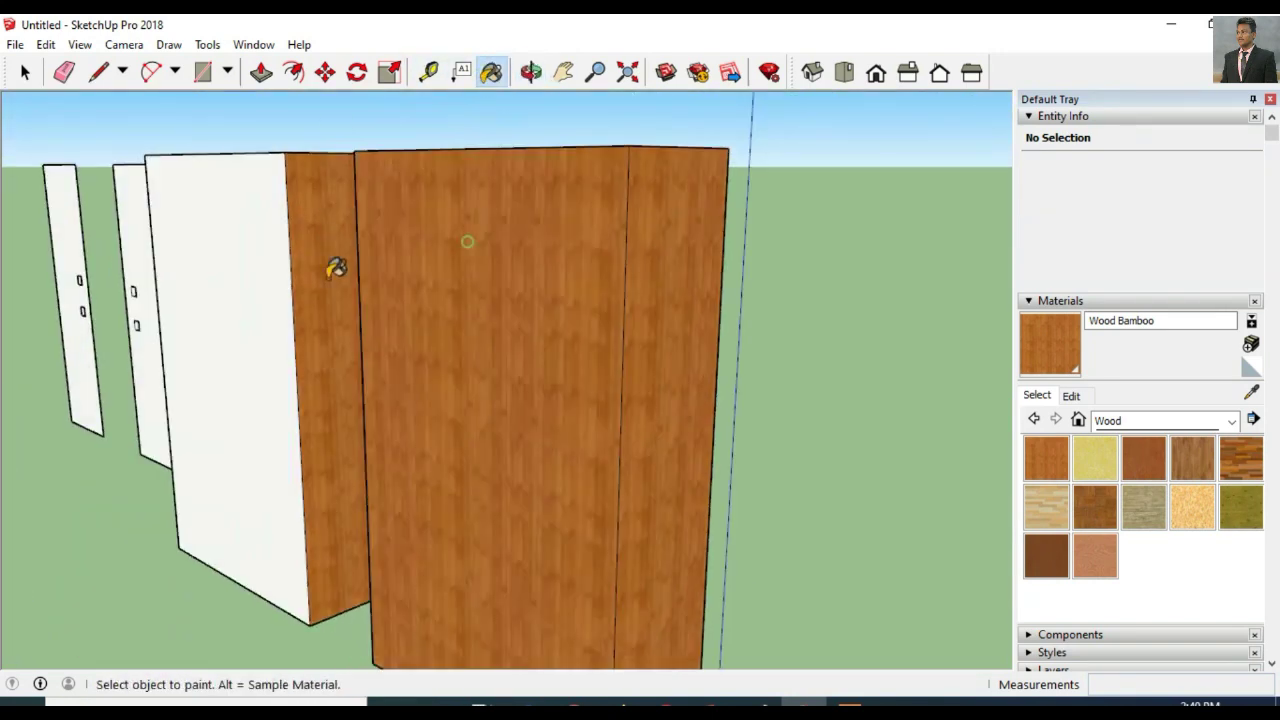
left_click(330, 274)
left_click(531, 72)
mouse_move(640, 220)
left_mouse_down()
mouse_move(751, 331)
mouse_move(774, 487)
mouse_move(621, 502)
left_mouse_up()
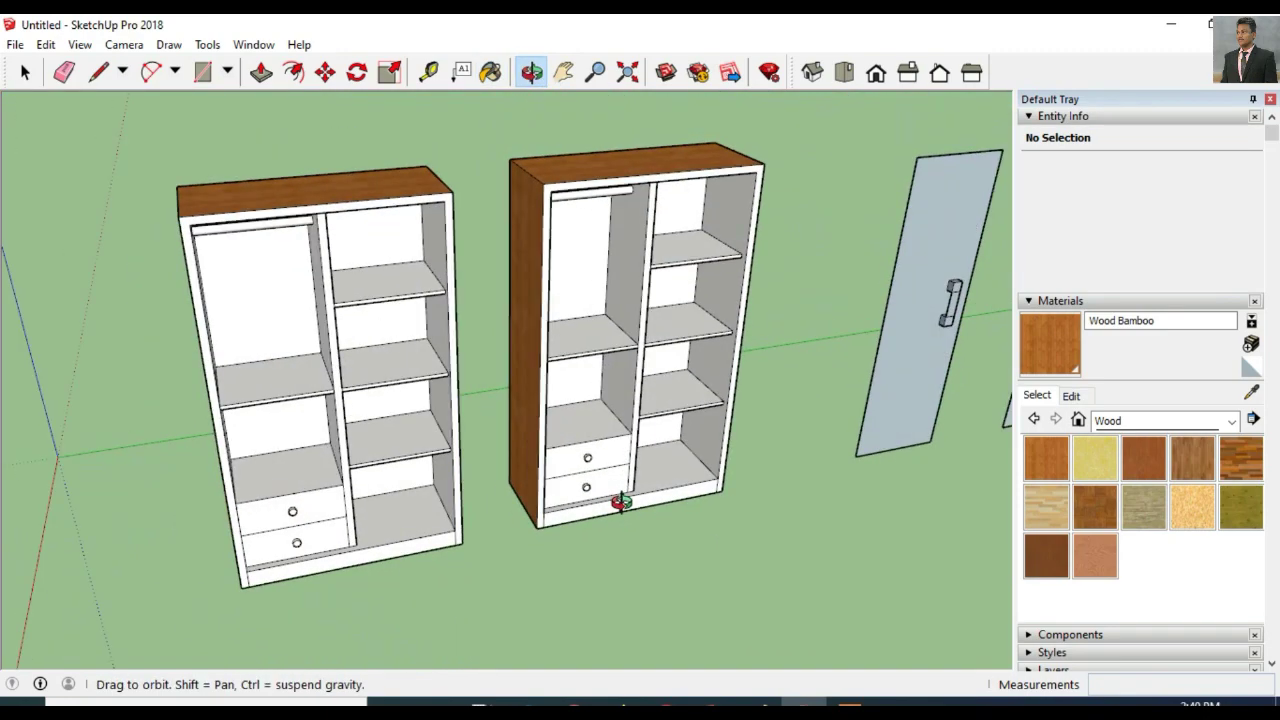
Step: Paint both wardrobes' front edges with the dark In Model material Stacy_Hair
left_click(1153, 421)
scroll(1130, 440, "up", 1)
left_click(1120, 437)
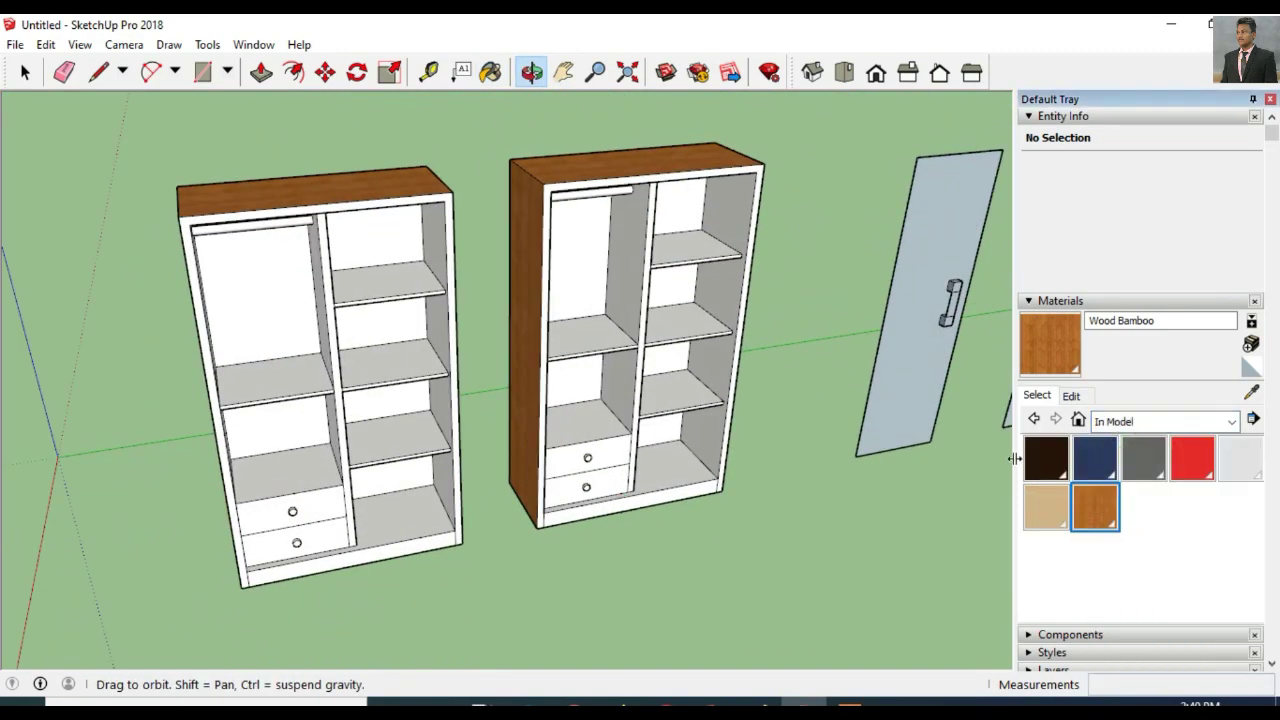
left_click(1040, 465)
left_click(229, 470)
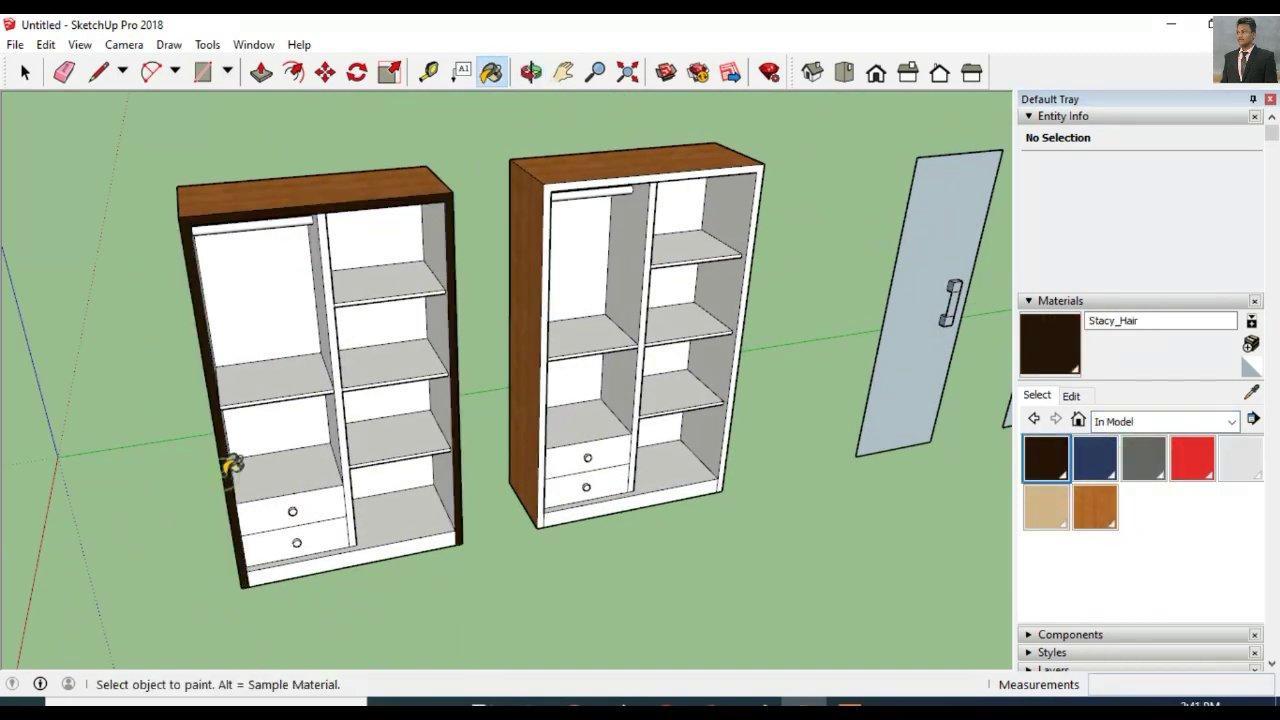
scroll(738, 376, "up", 3)
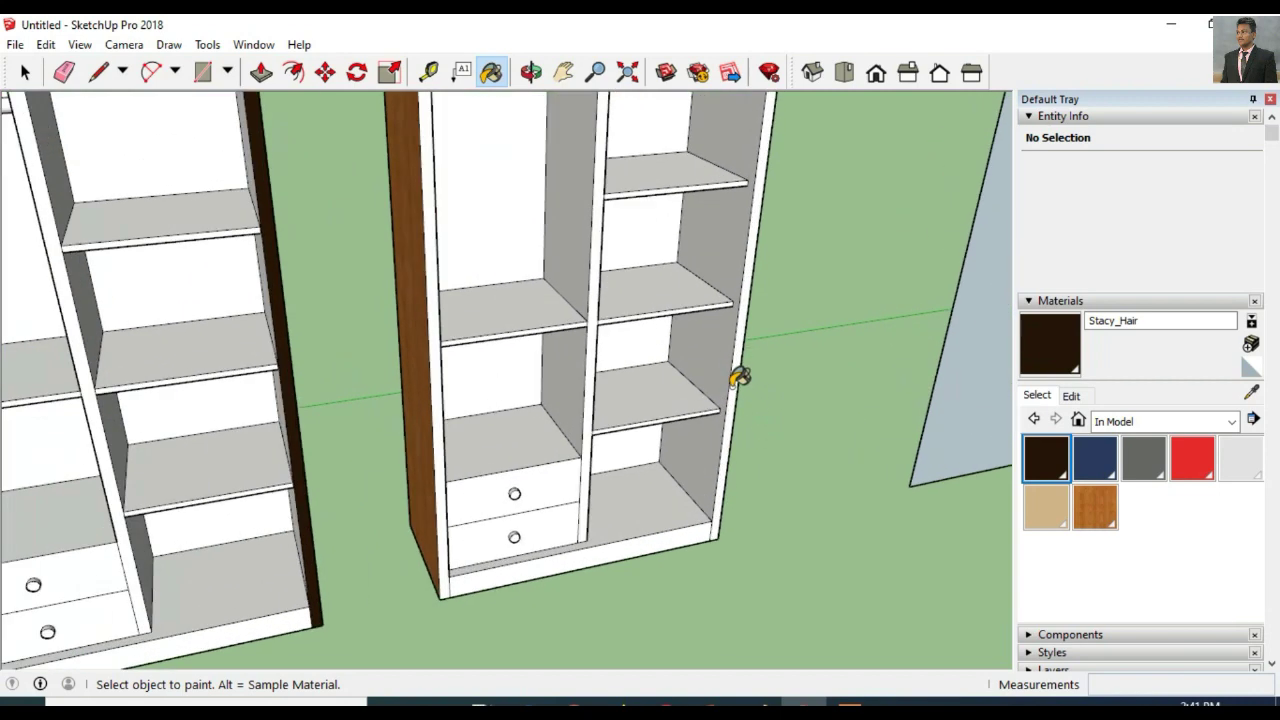
left_click(737, 375)
scroll(745, 385, "down", 2)
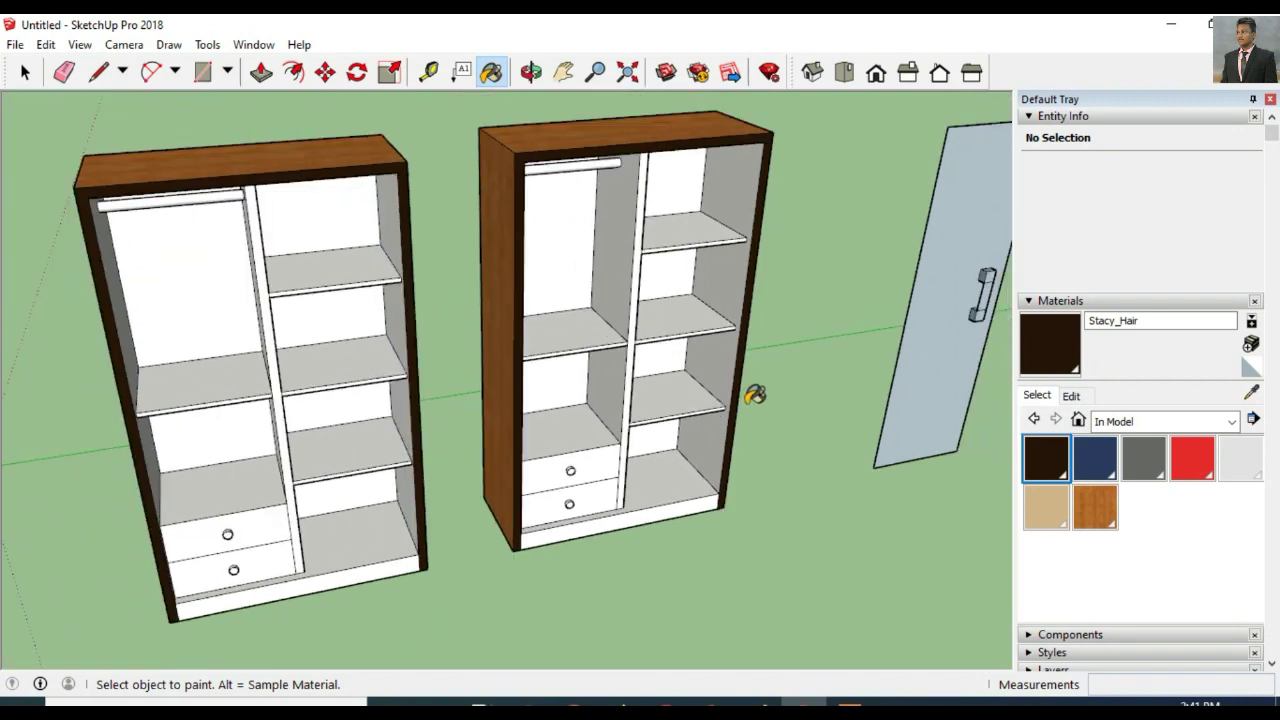
Step: Paint both wardrobes' base strips Wood Bamboo
left_click(1103, 511)
left_click(267, 591)
left_click(601, 522)
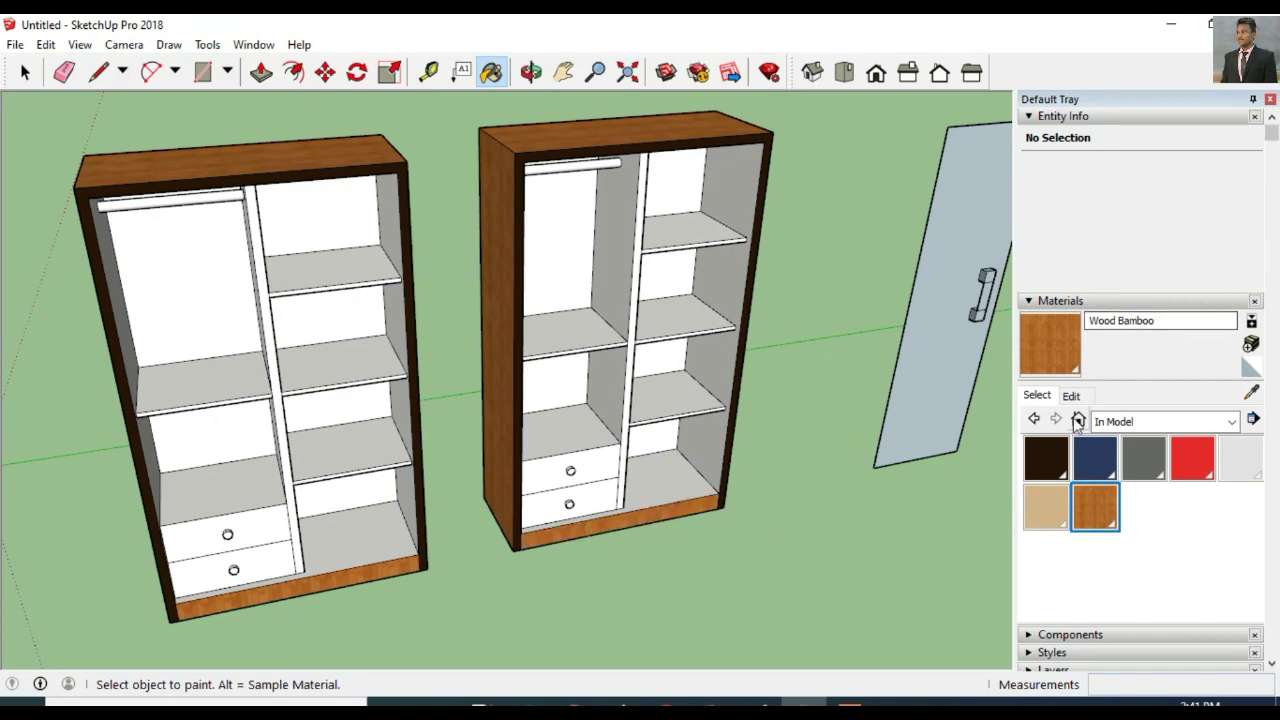
Step: Paint all back panels of both wardrobes with tan Stacy_Skin
left_click(1046, 507)
left_click(685, 190)
left_click(683, 278)
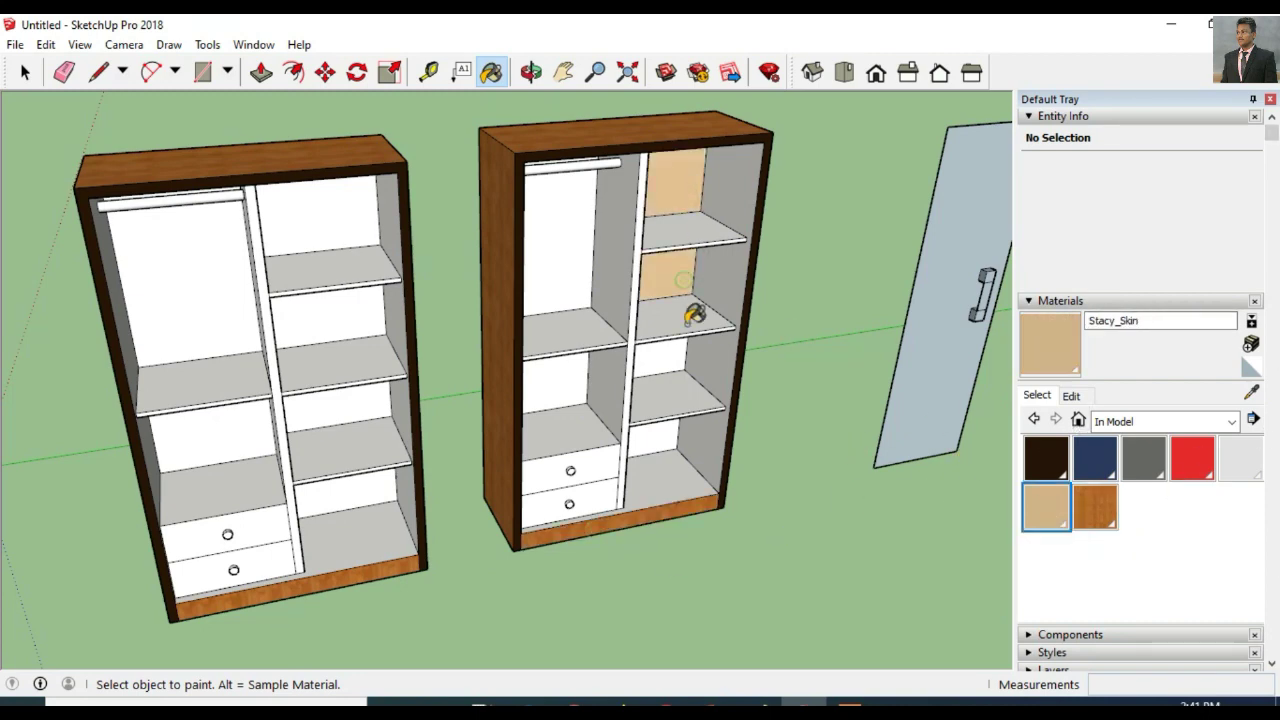
left_click(559, 400)
left_click(589, 253)
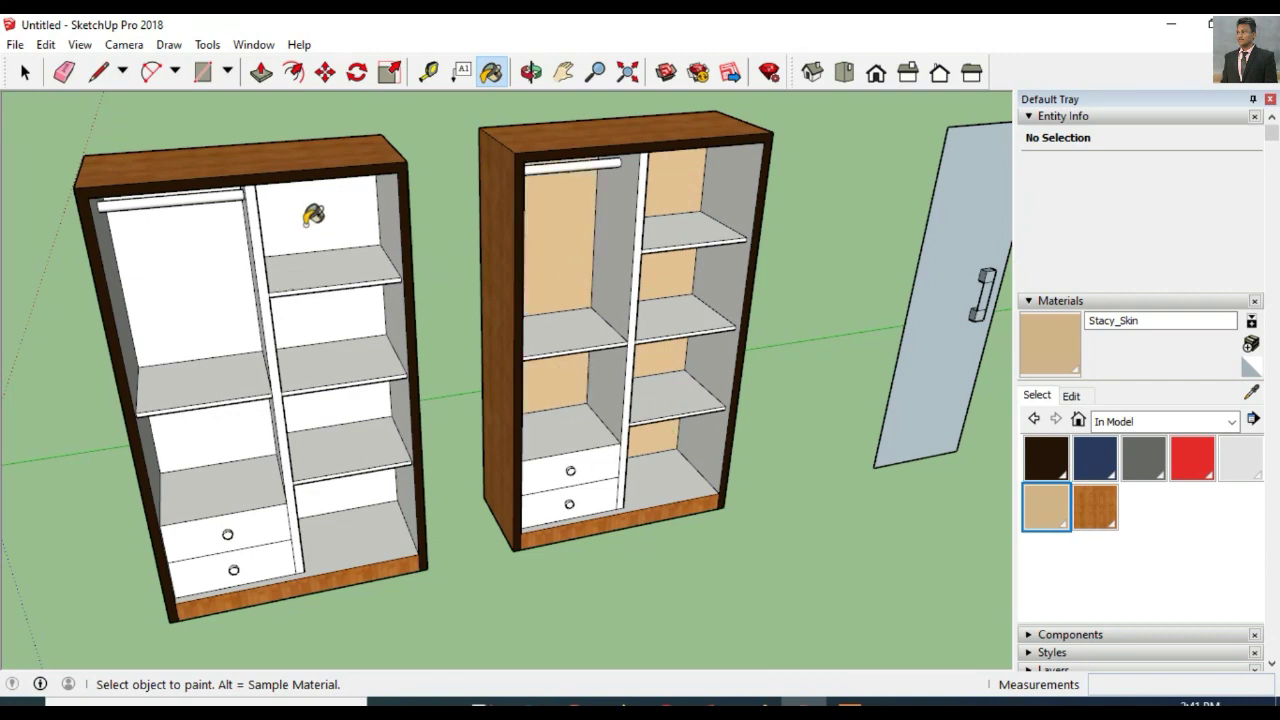
left_click(310, 215)
left_click(325, 309)
left_click(371, 409)
left_click(372, 487)
left_click(209, 440)
left_click(198, 320)
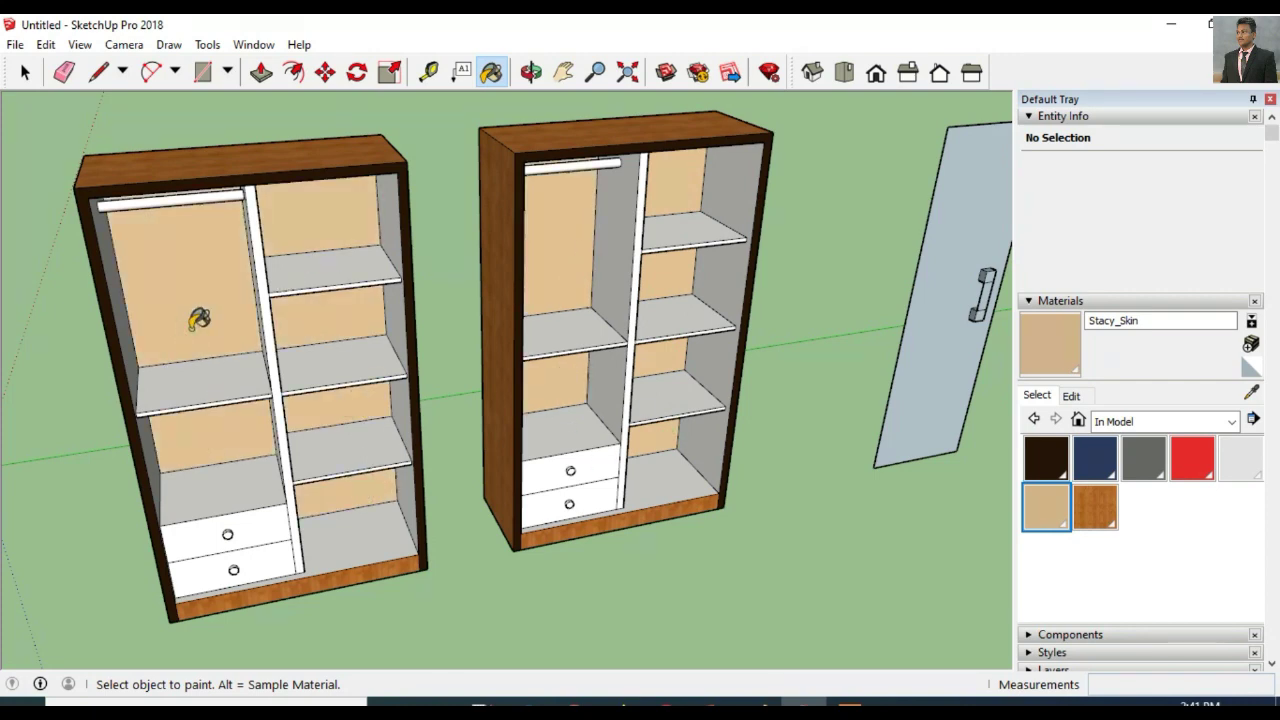
Step: Paint the left wardrobe's two drawer fronts and both doors Wood Bamboo
left_click(1094, 507)
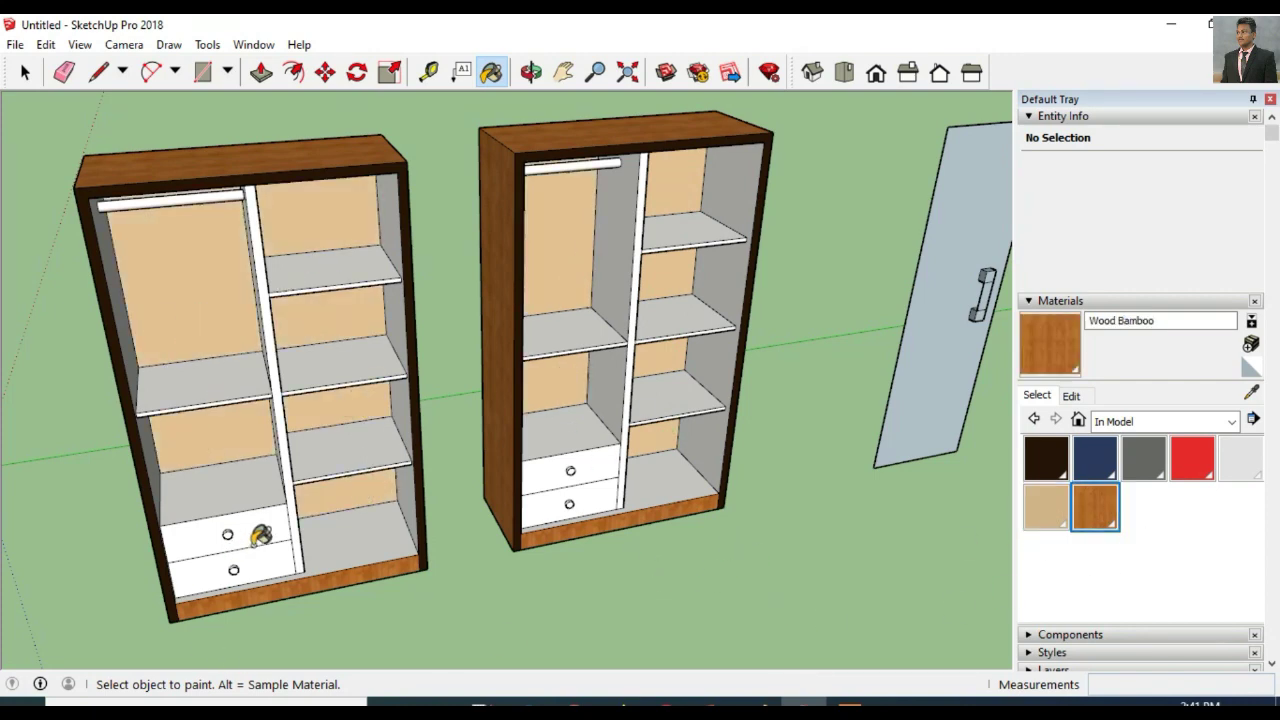
left_click(258, 530)
left_click(268, 555)
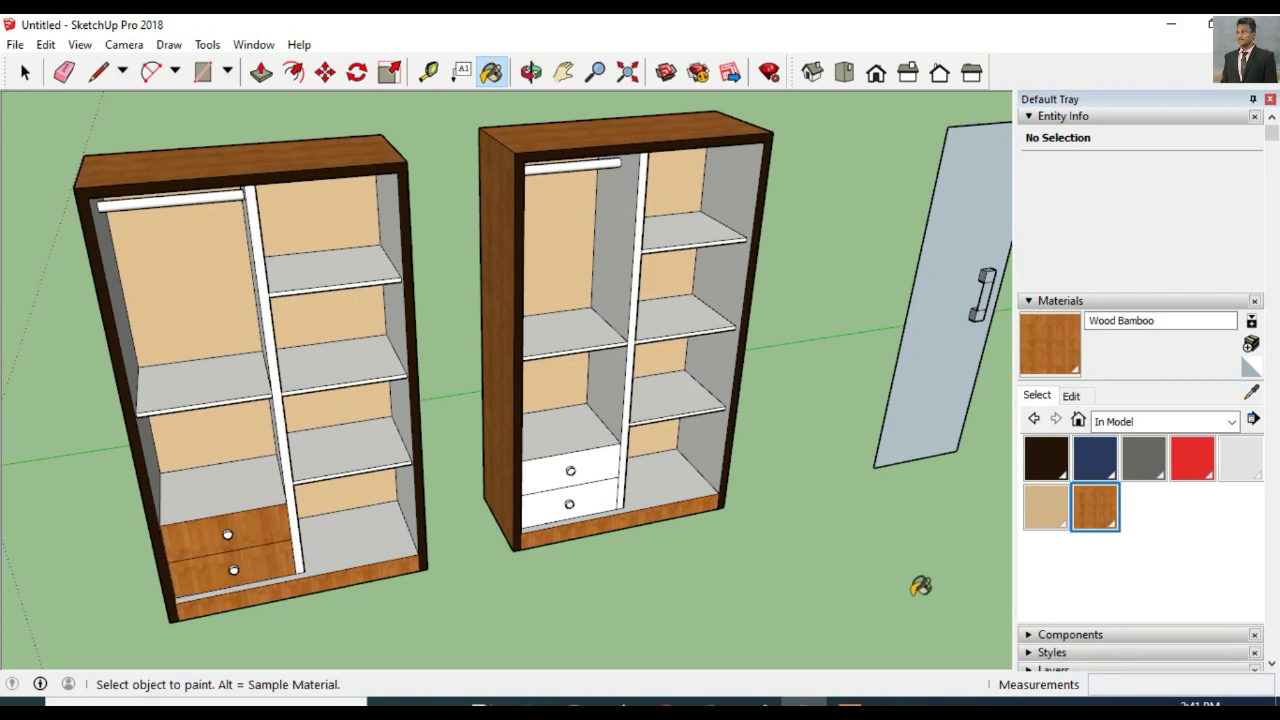
left_click(942, 389)
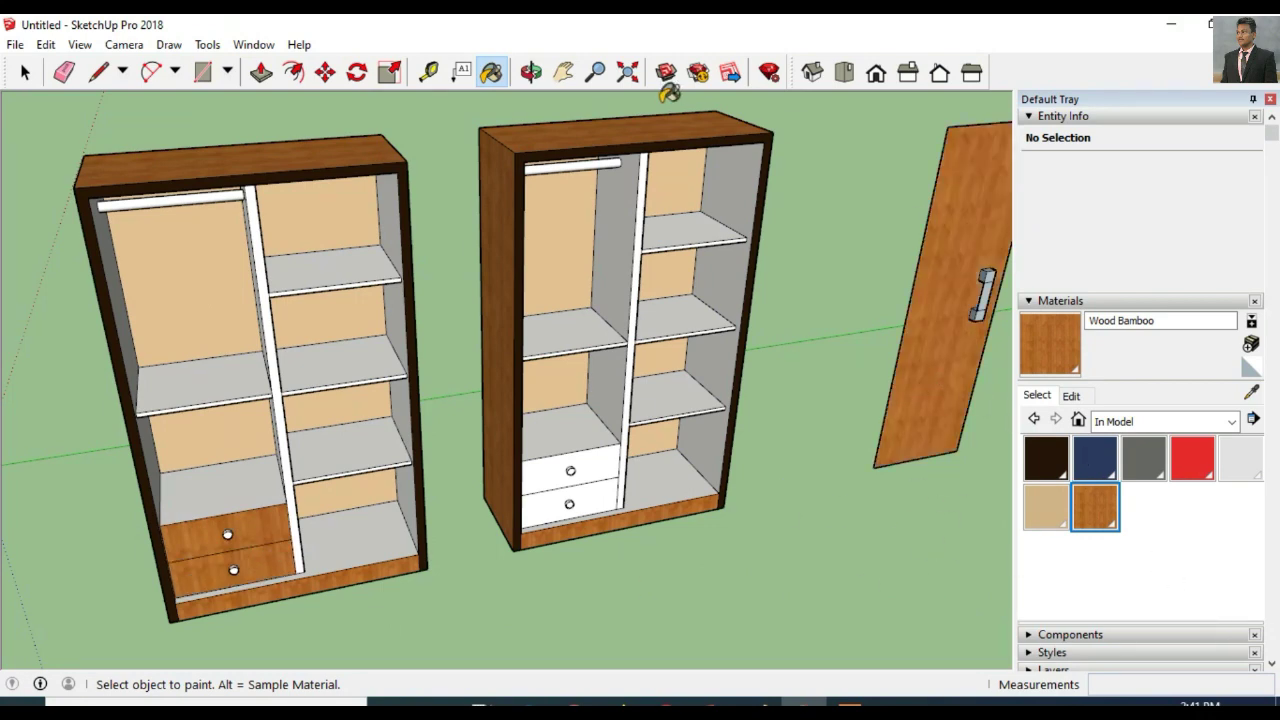
left_click(531, 72)
mouse_move(700, 450)
left_mouse_down()
mouse_move(757, 480)
mouse_move(530, 490)
left_mouse_up()
left_click_drag(766, 571, 570, 571)
left_click(490, 72)
left_click(837, 423)
left_click(1153, 421)
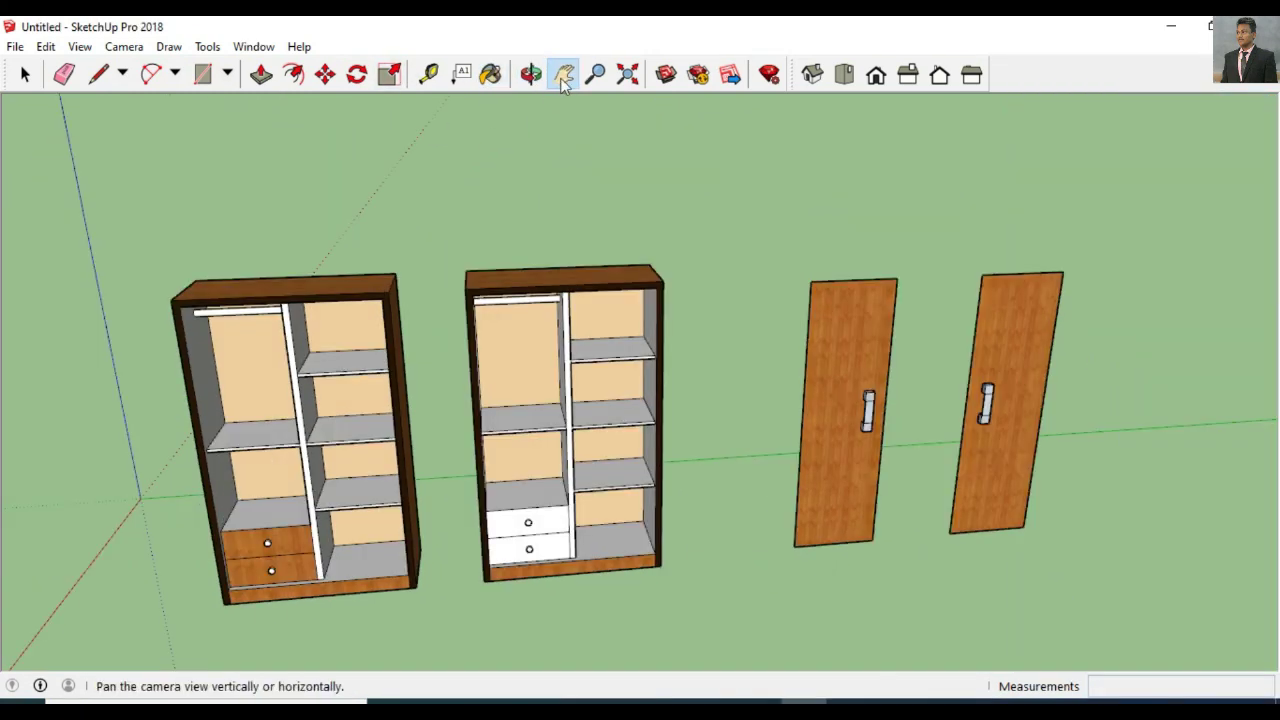
Step: Paint the right wardrobe's two drawer fronts with Wood Bamboo
left_click(531, 72)
mouse_move(500, 180)
left_mouse_down()
mouse_move(440, 200)
mouse_move(560, 210)
left_mouse_up()
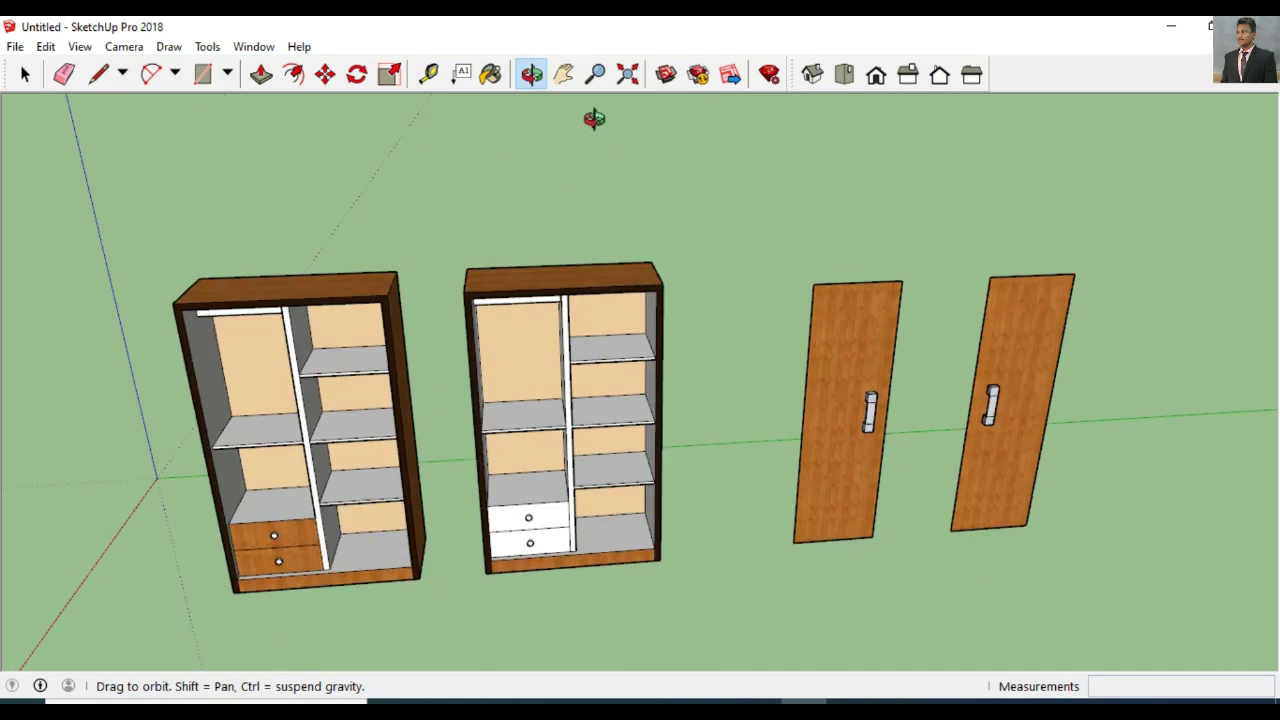
left_click(492, 78)
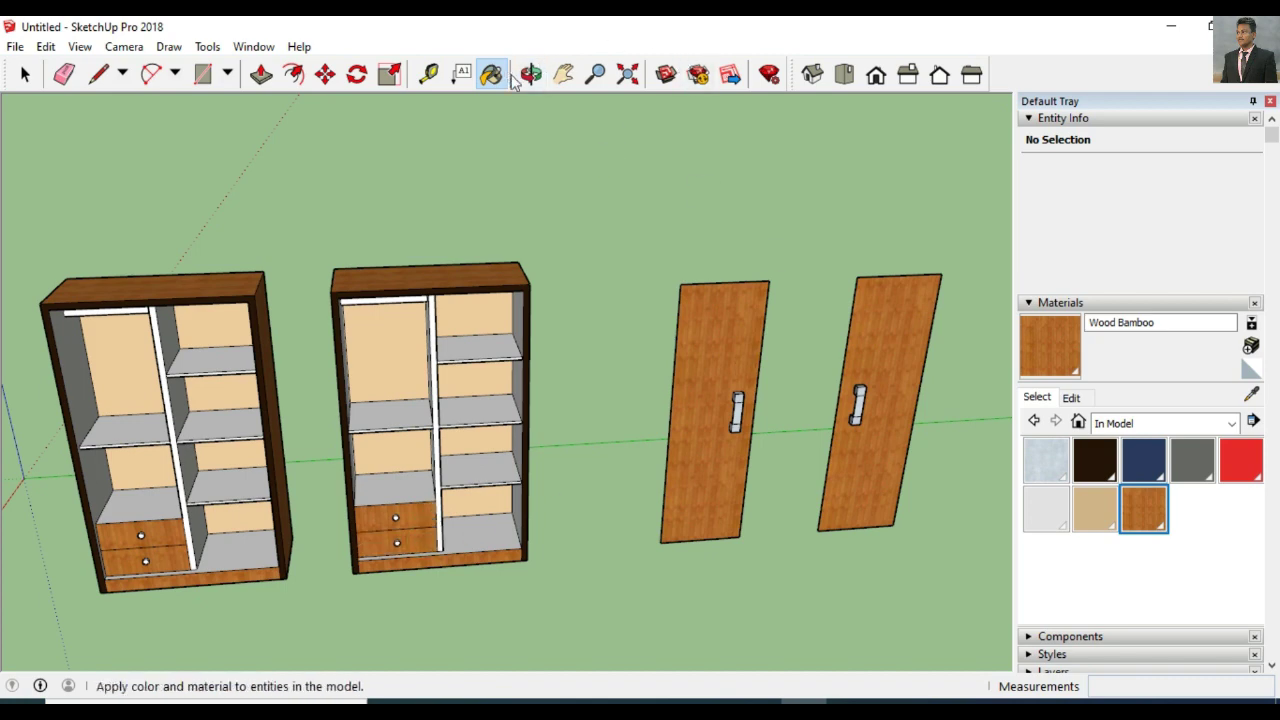
Step: Close the materials panel, then pan and zoom in toward the drawers
left_click(564, 74)
left_click_drag(457, 165, 497, 171)
mouse_move(247, 200)
left_mouse_down()
mouse_move(437, 200)
mouse_move(425, 181)
left_mouse_up()
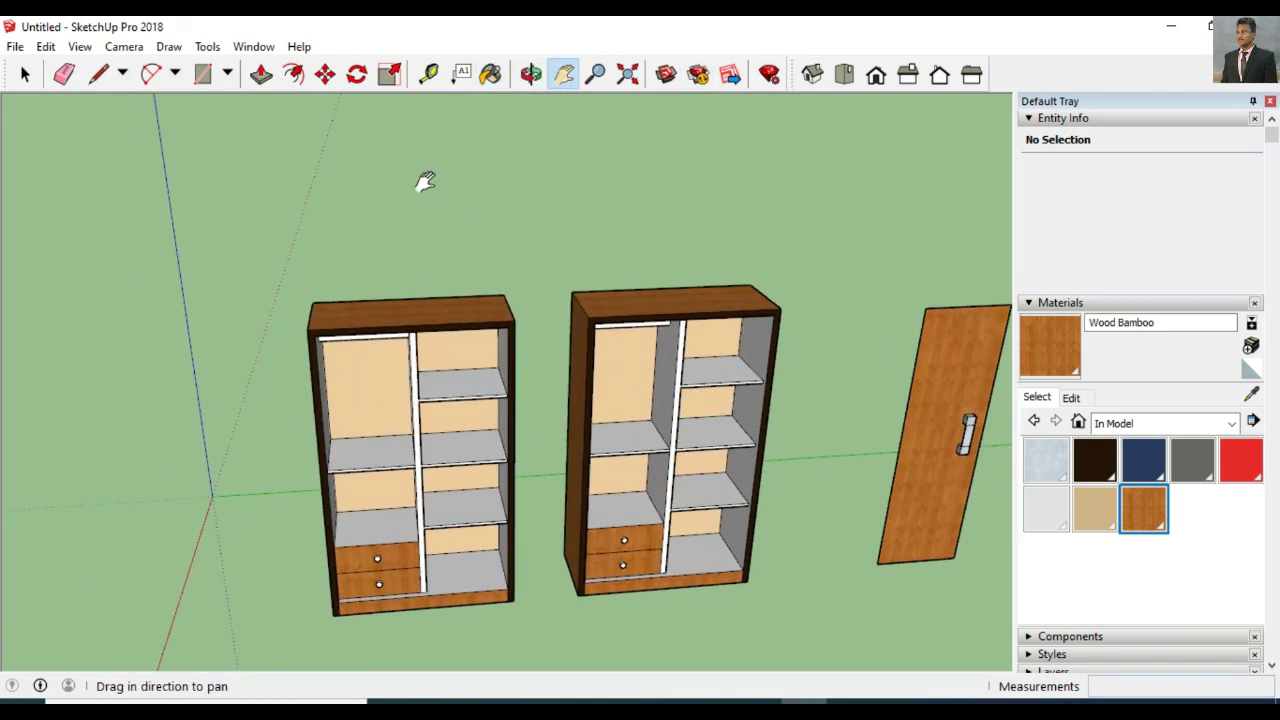
left_click(1269, 103)
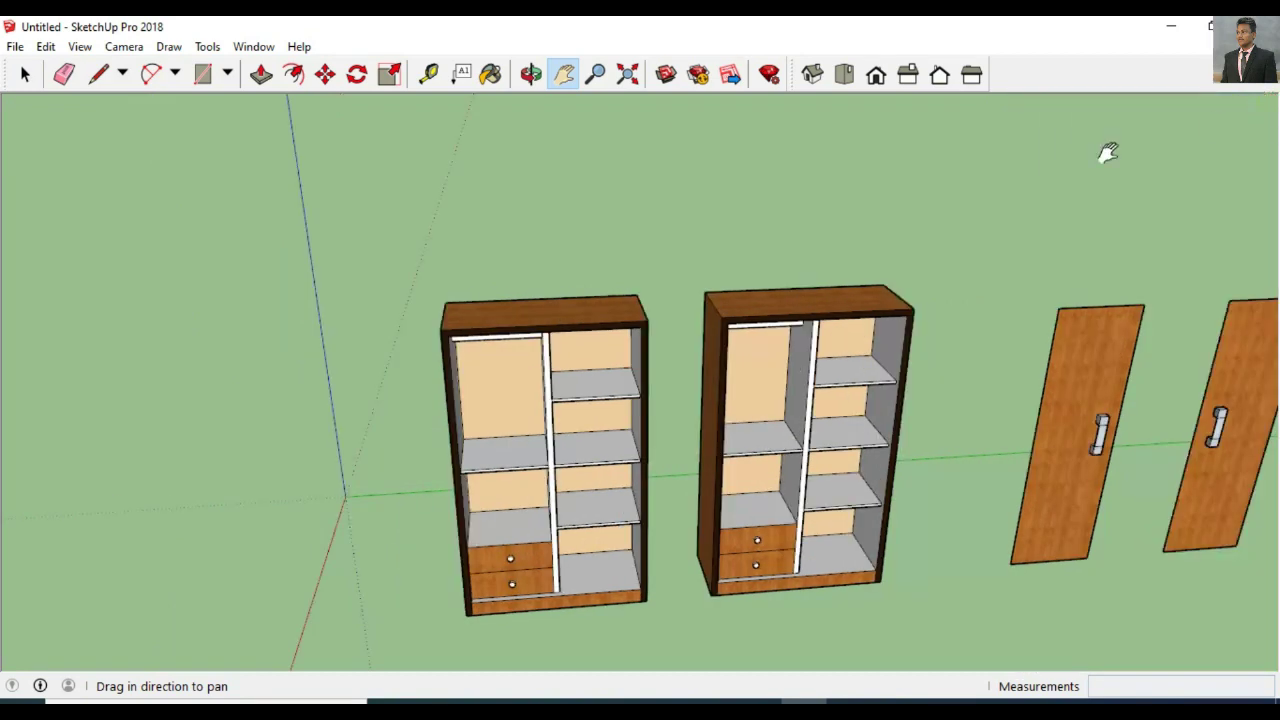
scroll(619, 289, "up", 2)
scroll(685, 190, "up", 1)
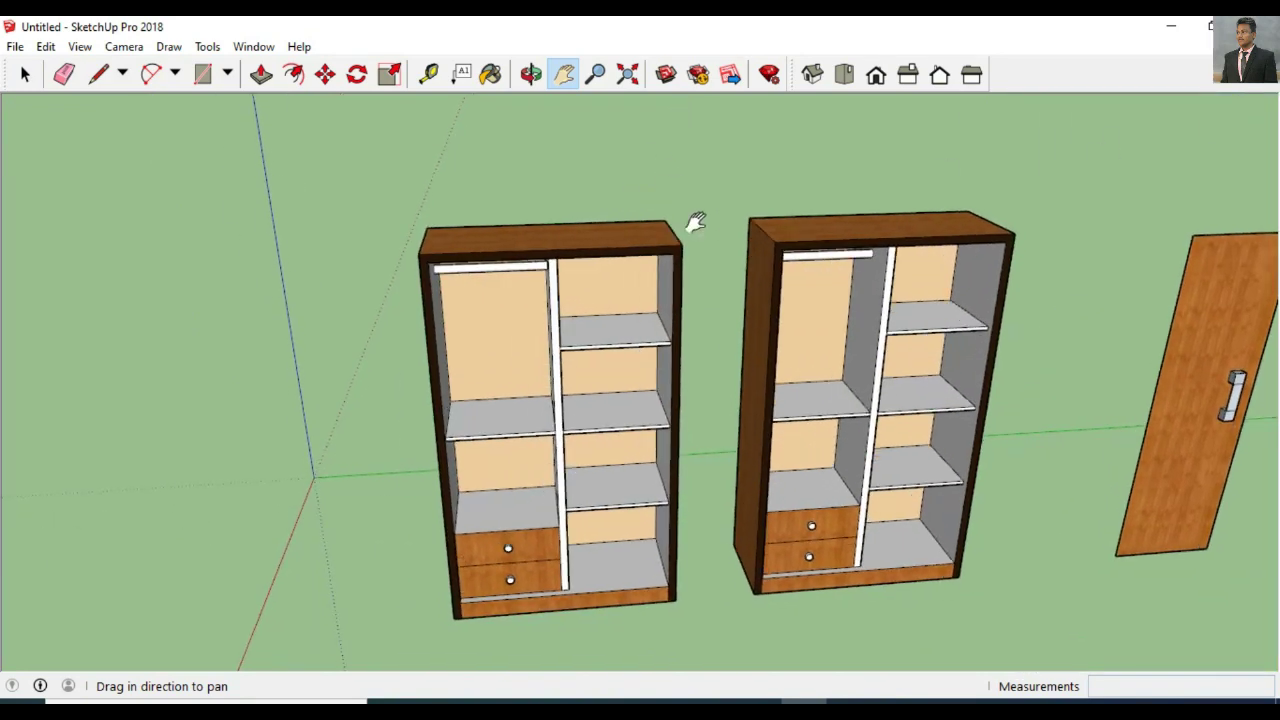
scroll(537, 491, "up", 2)
scroll(480, 543, "up", 2)
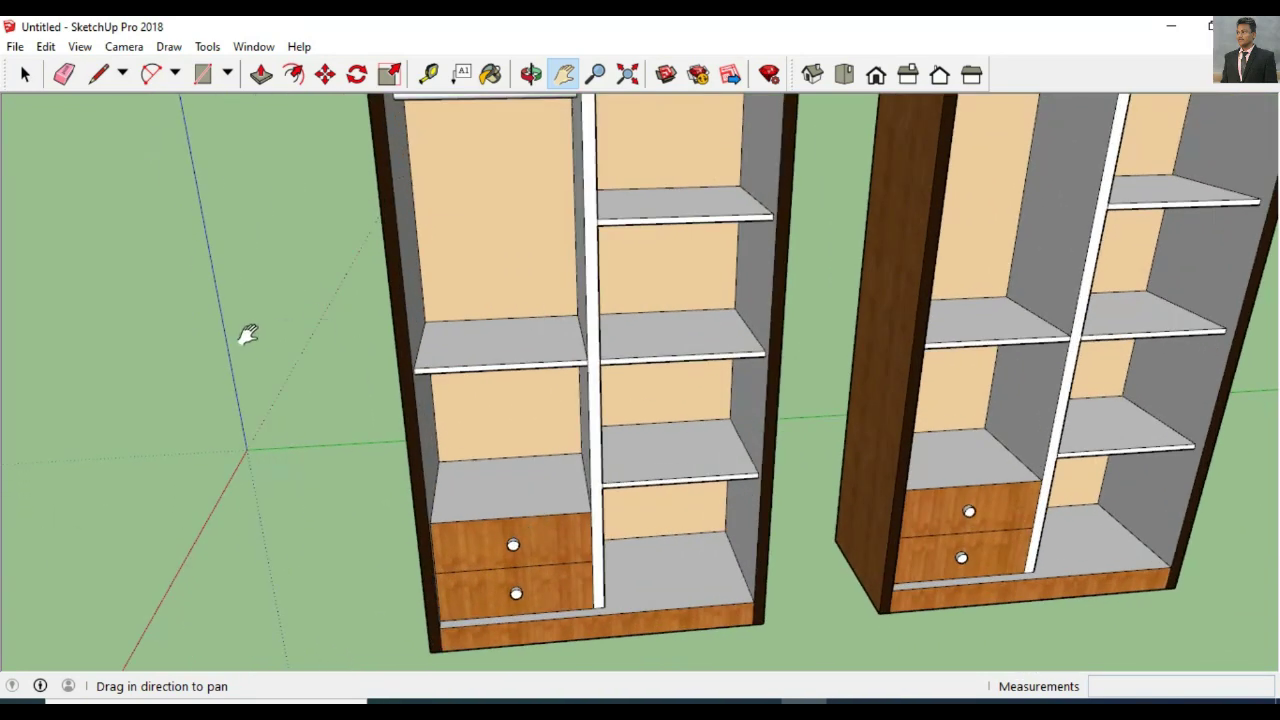
Step: Tilt the view down into the wardrobes and measure from the drawer top's midpoint
key("o")
left_click_drag(371, 209, 477, 209)
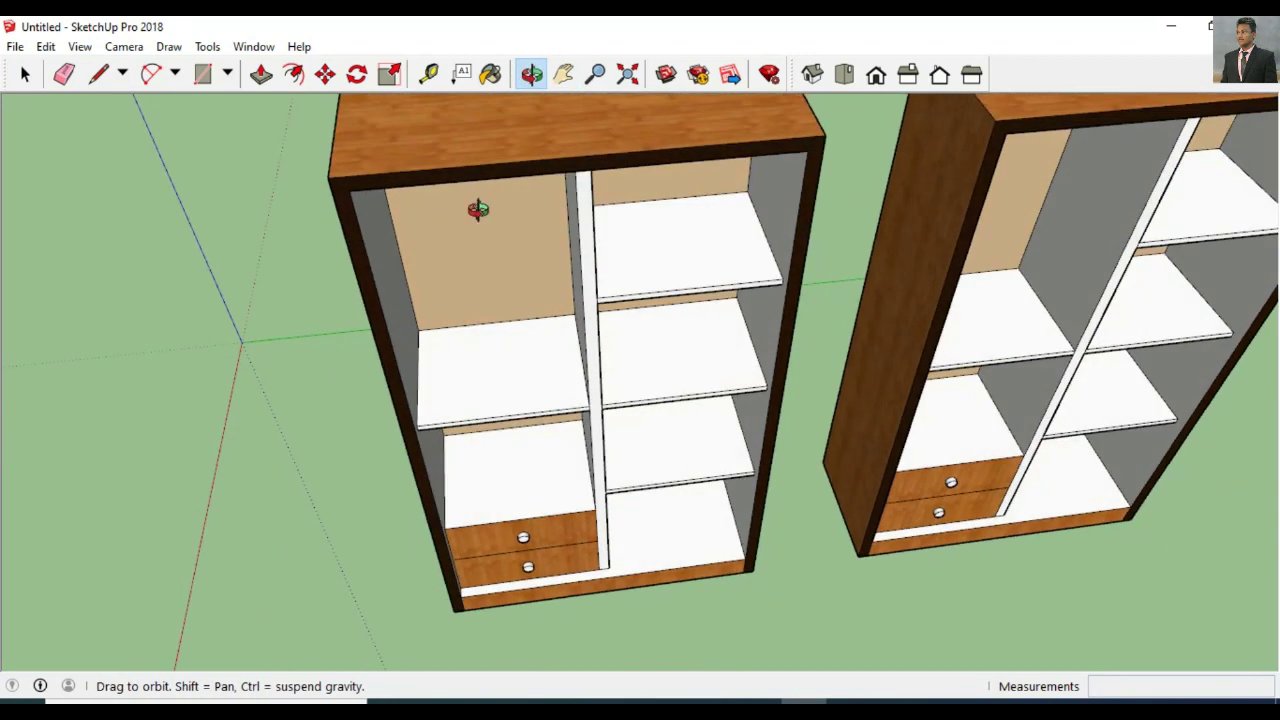
left_click(429, 74)
left_click(521, 508)
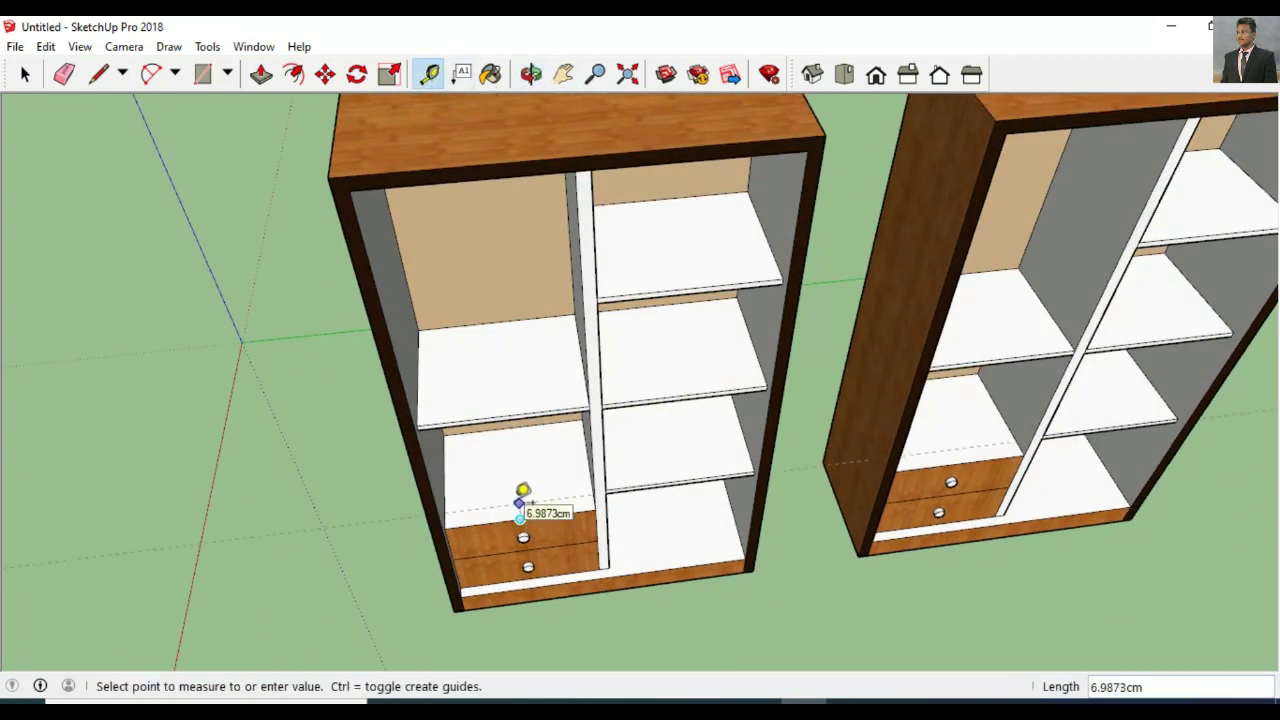
key("Return")
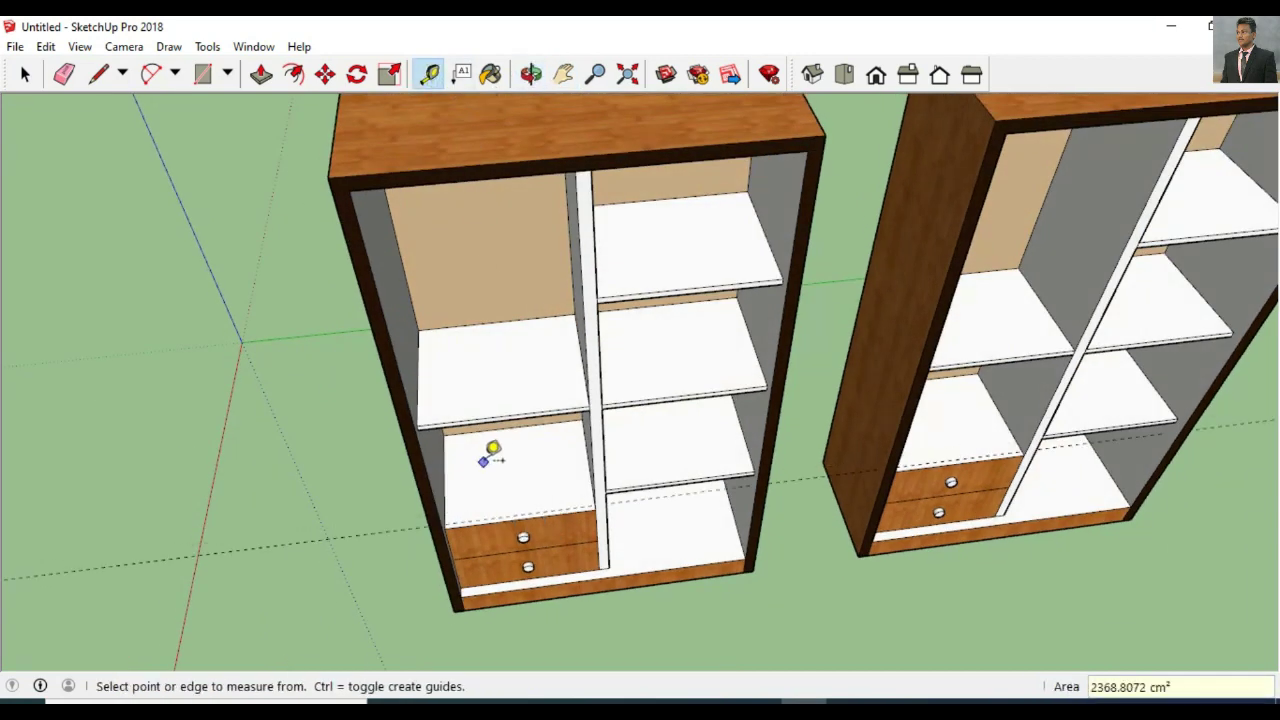
scroll(505, 470, "up", 4)
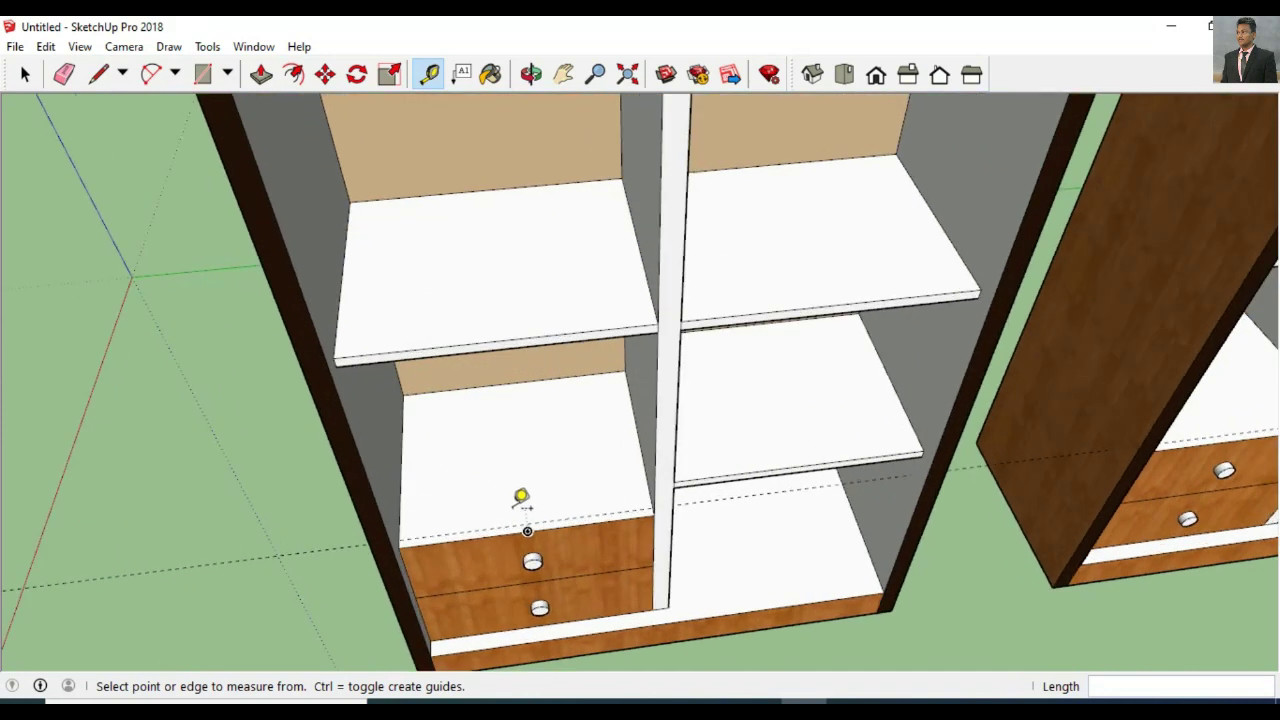
Step: Start a line at the drawer's top-left edge, then orbit to a front view of both wardrobes
left_click(98, 74)
left_click(397, 540)
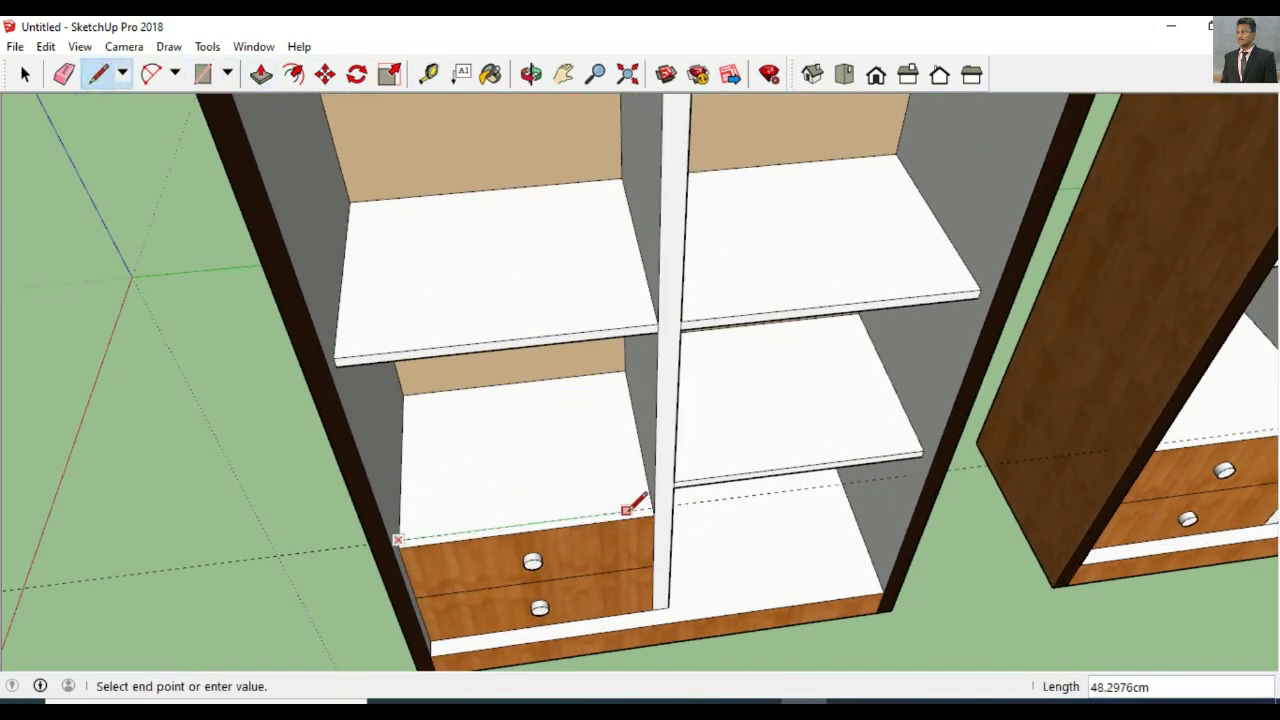
middle_click_drag(466, 349, 655, 495)
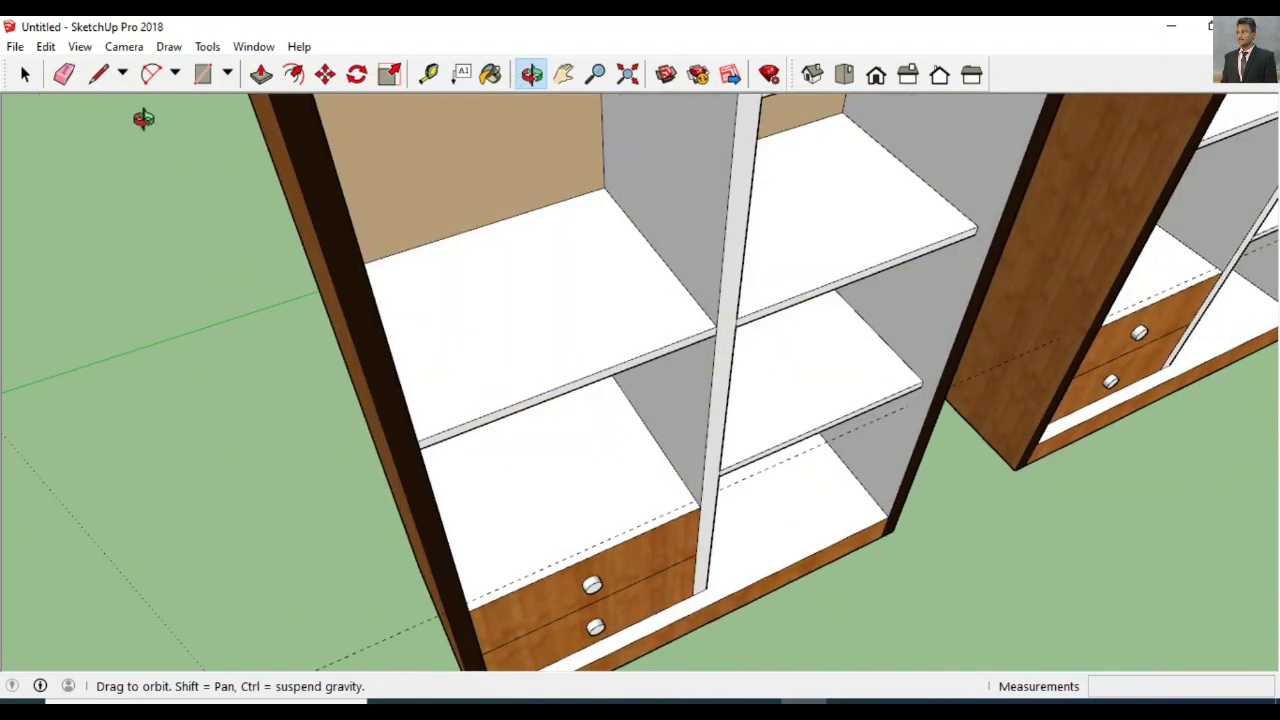
left_click(530, 74)
mouse_move(306, 400)
left_mouse_down()
mouse_move(333, 449)
mouse_move(571, 109)
left_mouse_up()
left_click(563, 74)
scroll(886, 591, "up", 3)
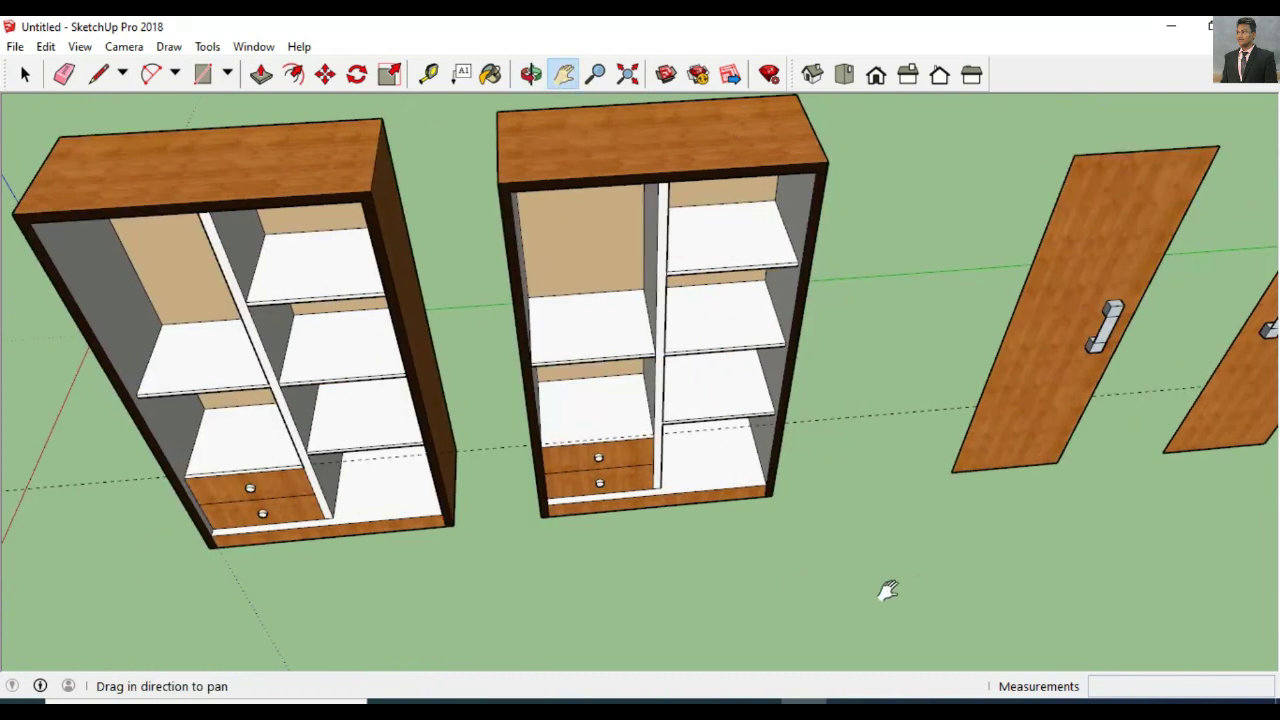
Step: Zoom and orbit until both wardrobes and the two doors appear side by side, nearly frontal
left_click(64, 74)
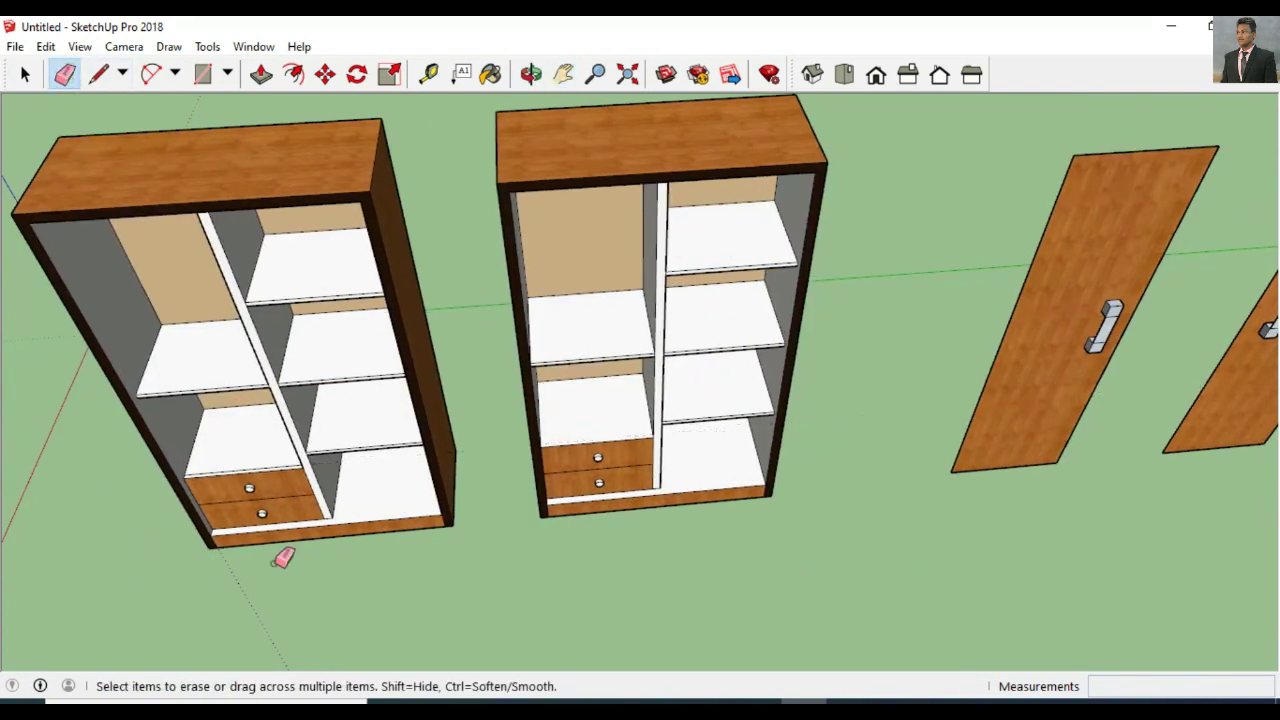
scroll(571, 98, "down", 3)
left_click(563, 74)
scroll(842, 538, "up", 1)
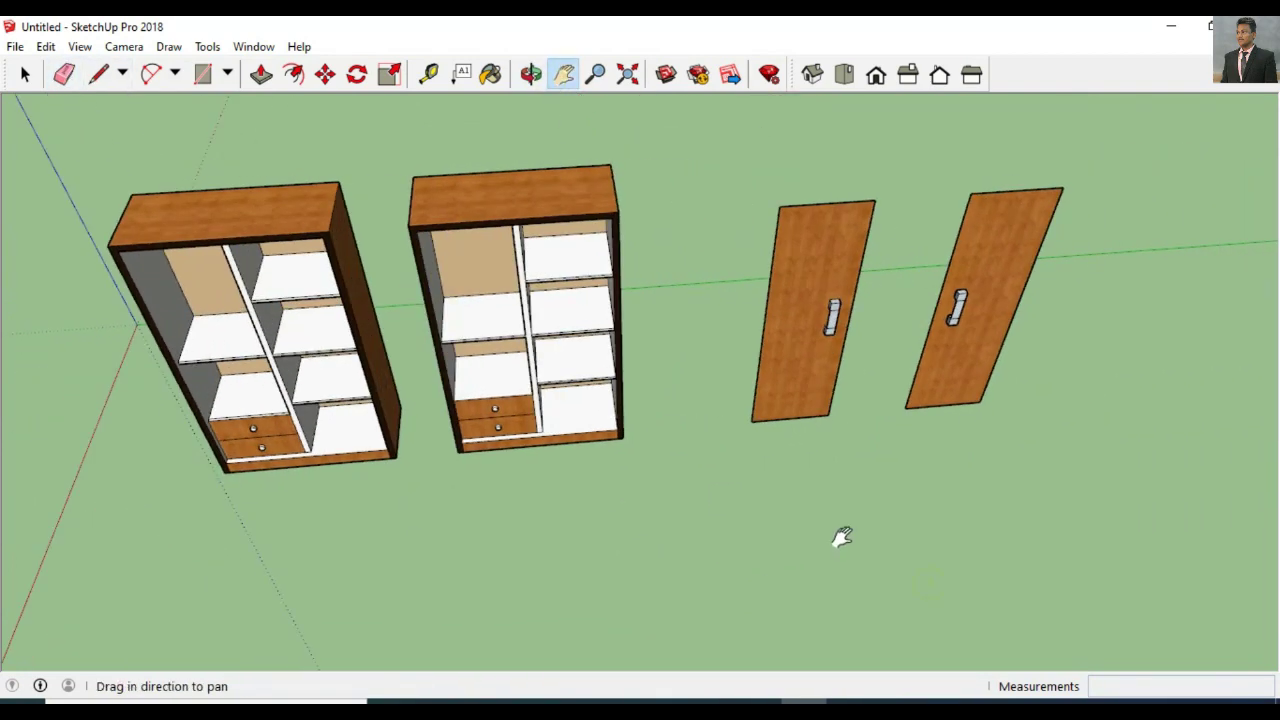
left_click(531, 74)
mouse_move(640, 400)
left_mouse_down()
mouse_move(691, 457)
mouse_move(741, 468)
left_mouse_up()
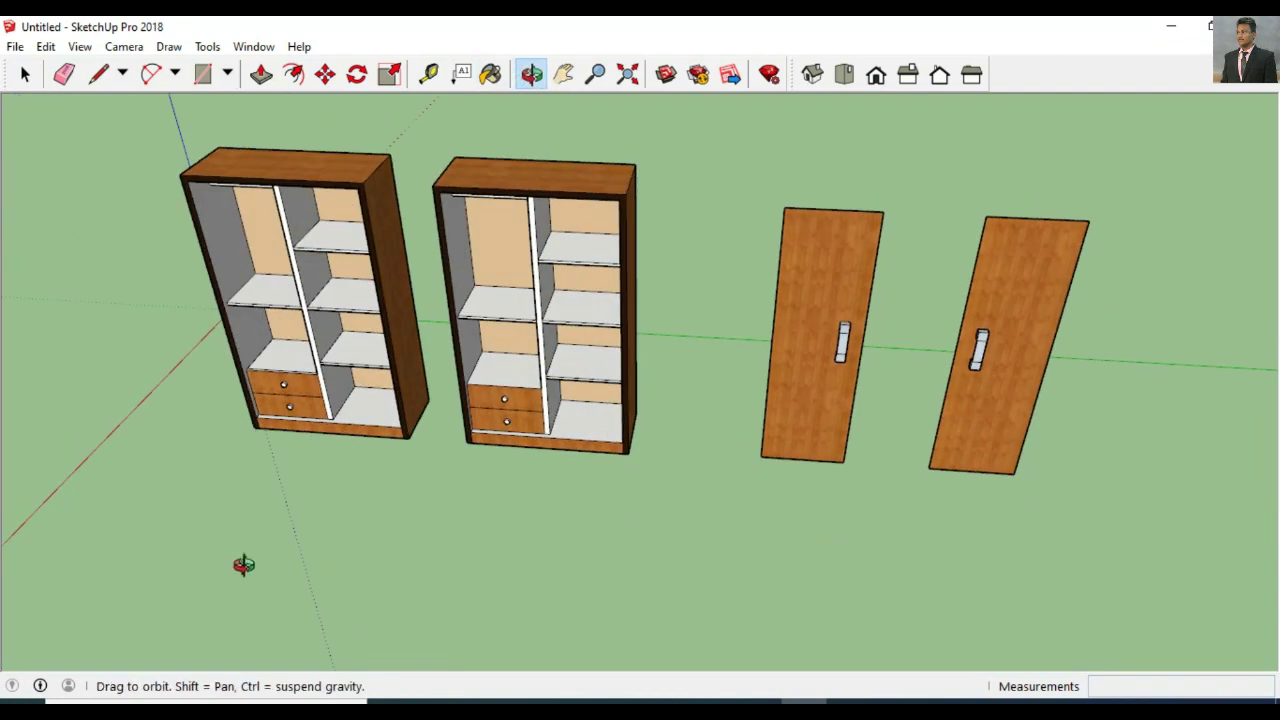
left_click_drag(244, 565, 273, 535)
left_click(25, 74)
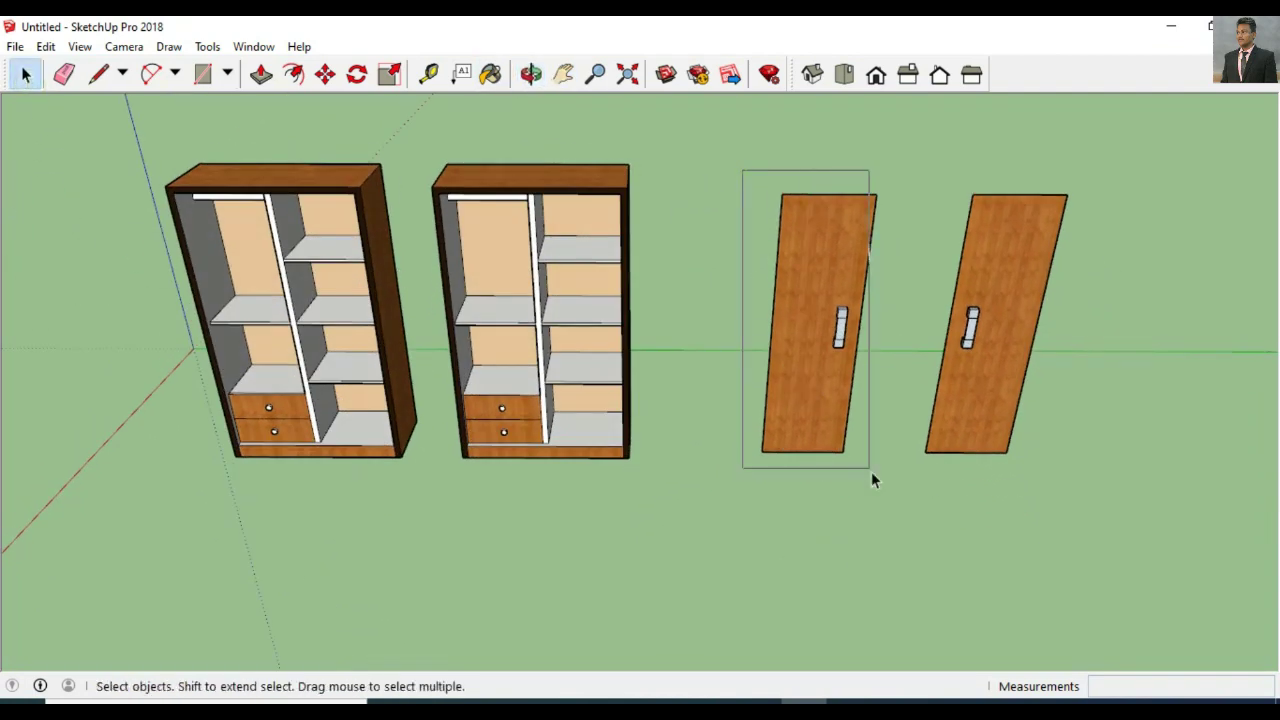
Step: Explode the left loose door and regroup all its geometry as one group
left_click(820, 234)
right_click(820, 232)
left_click(850, 303)
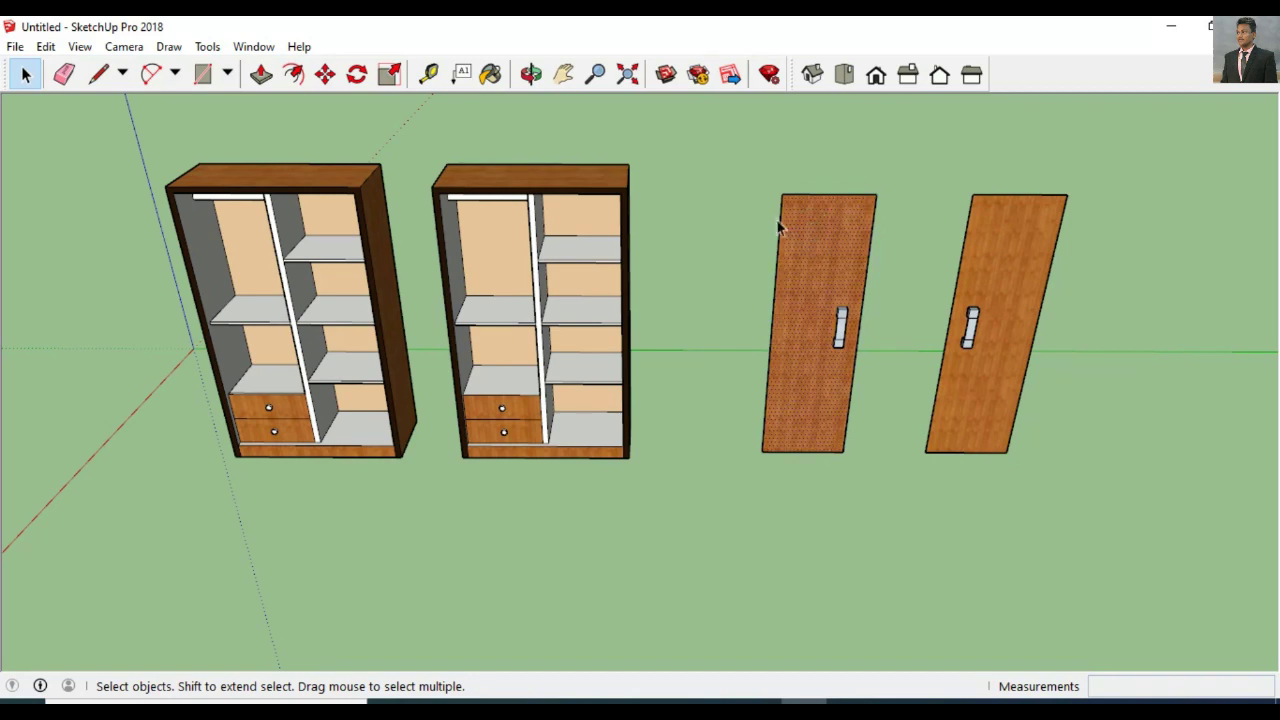
left_click_drag(746, 166, 867, 518)
right_click(790, 343)
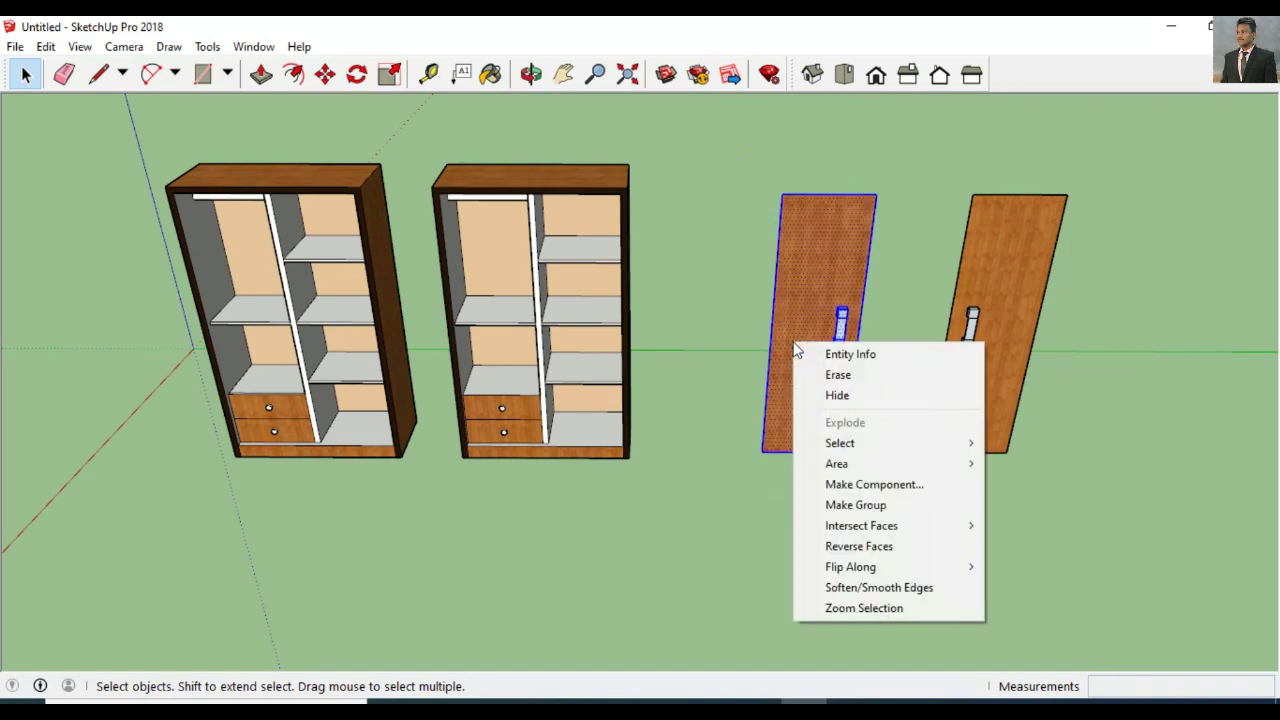
left_click(869, 508)
Step: Move the grouped door by its bottom-left corner onto the second wardrobe's left half
left_click(325, 74)
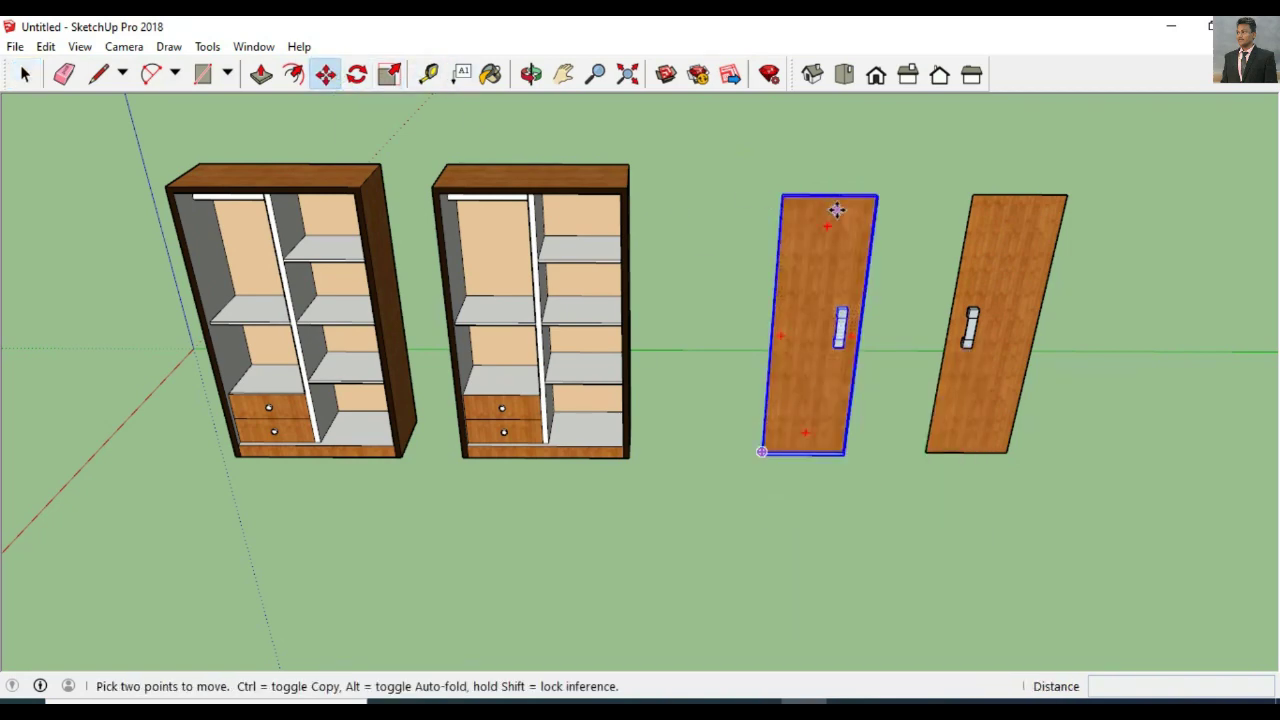
left_click(782, 196)
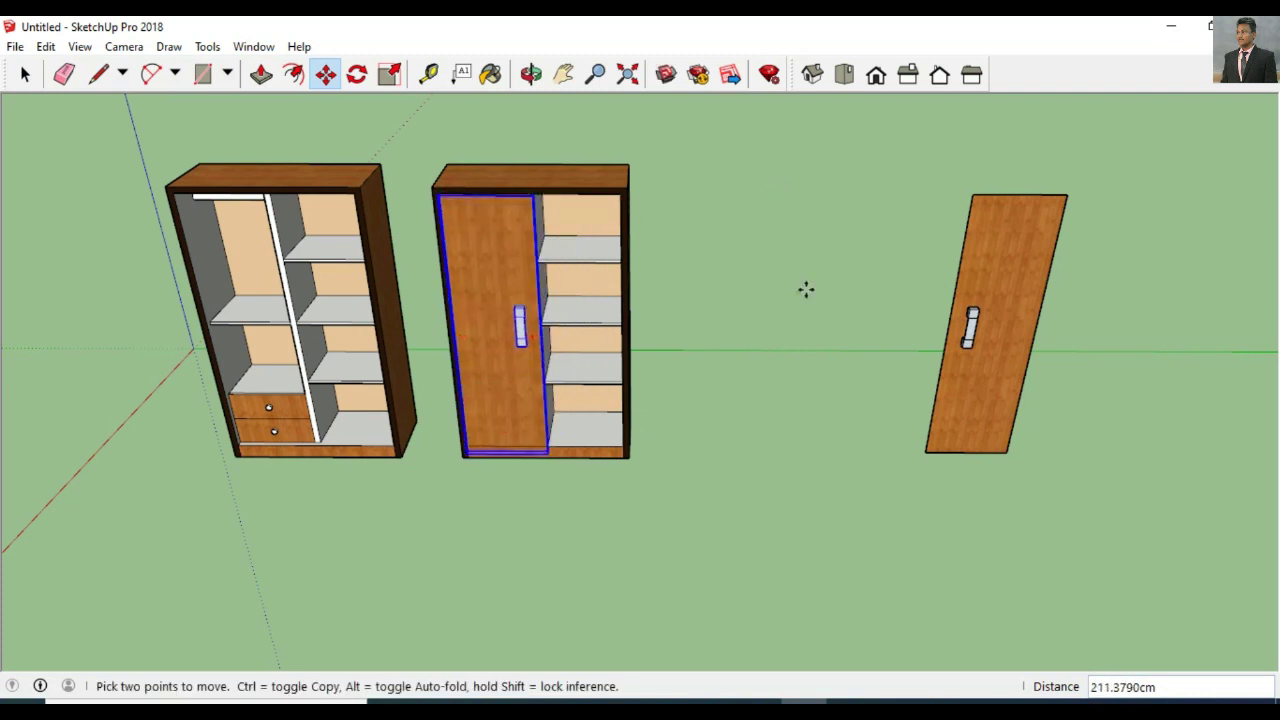
left_click(441, 207)
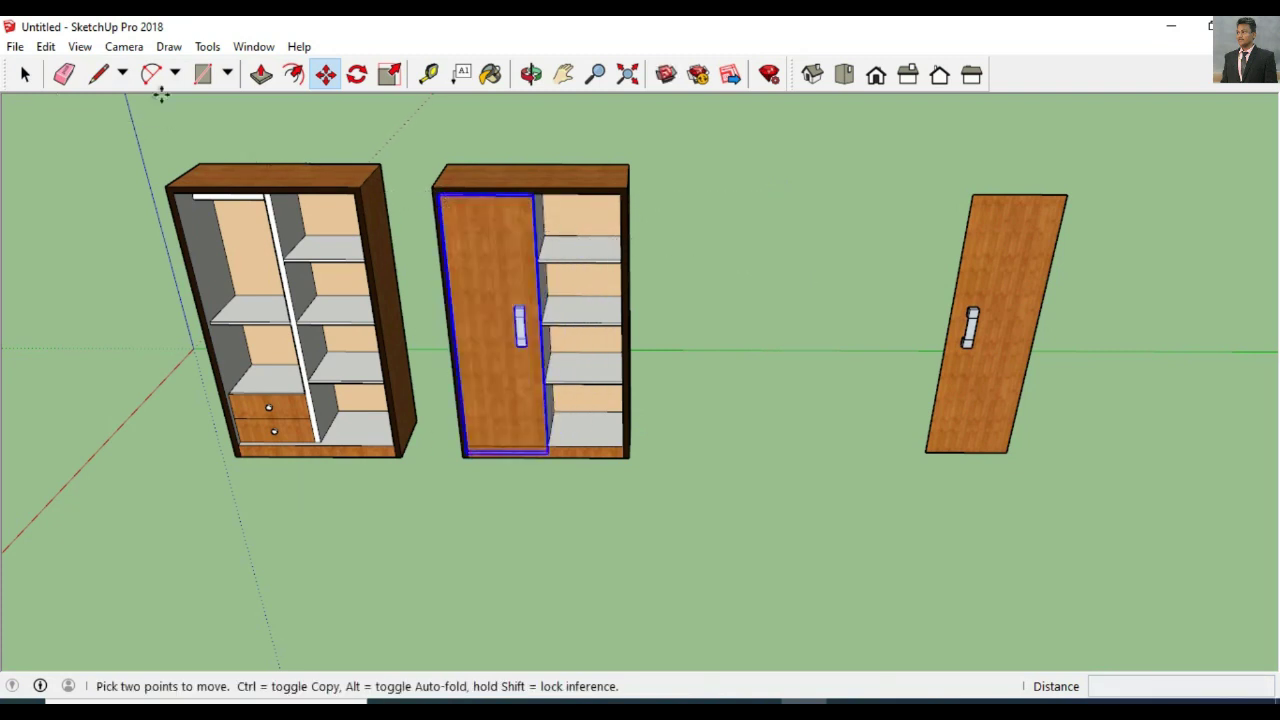
left_click(25, 74)
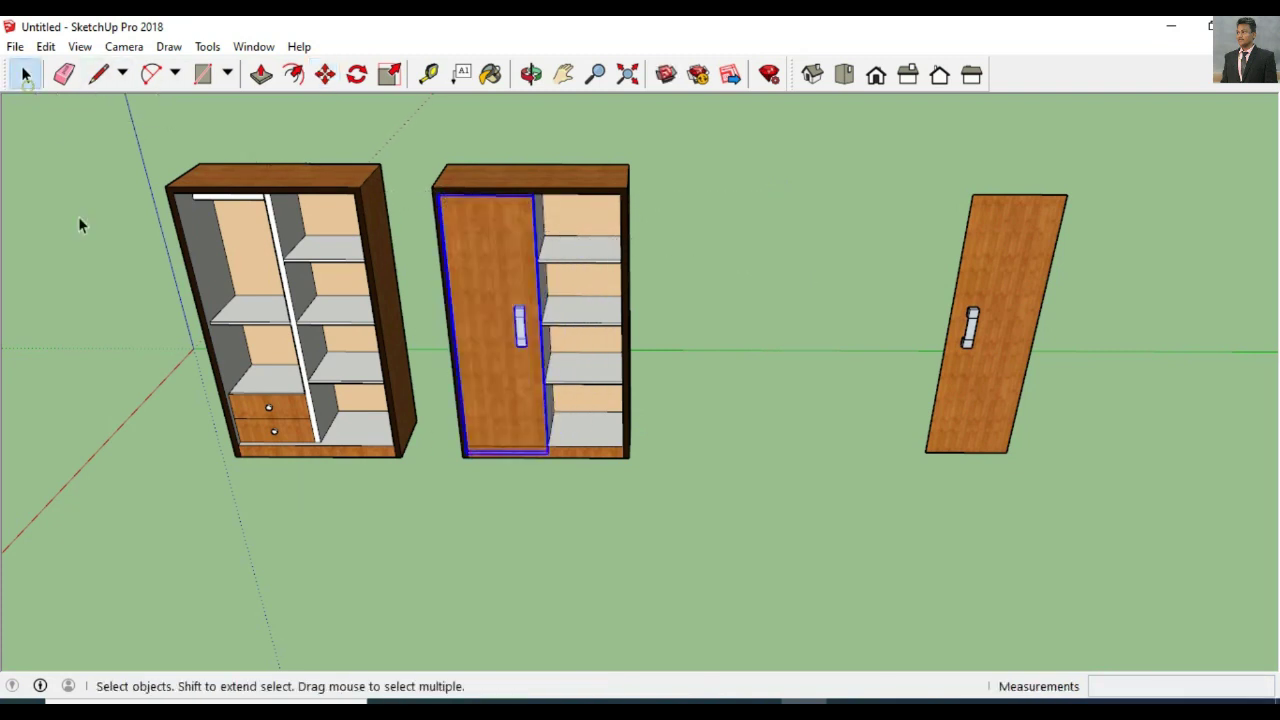
left_click(531, 74)
mouse_move(680, 537)
left_mouse_down()
mouse_move(646, 420)
mouse_move(632, 258)
left_mouse_up()
Step: Group the remaining door and rotate it 90 degrees about its bottom corner
left_click(25, 74)
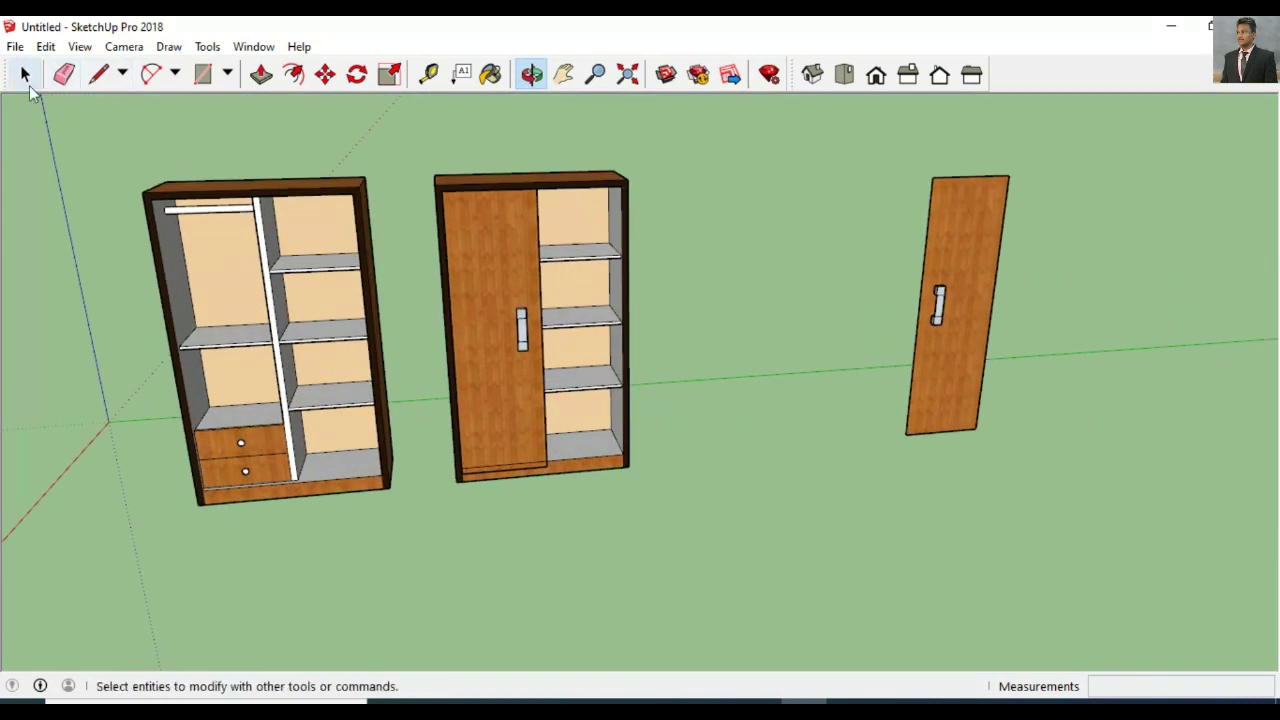
left_click_drag(1021, 477, 1021, 478)
right_click(956, 258)
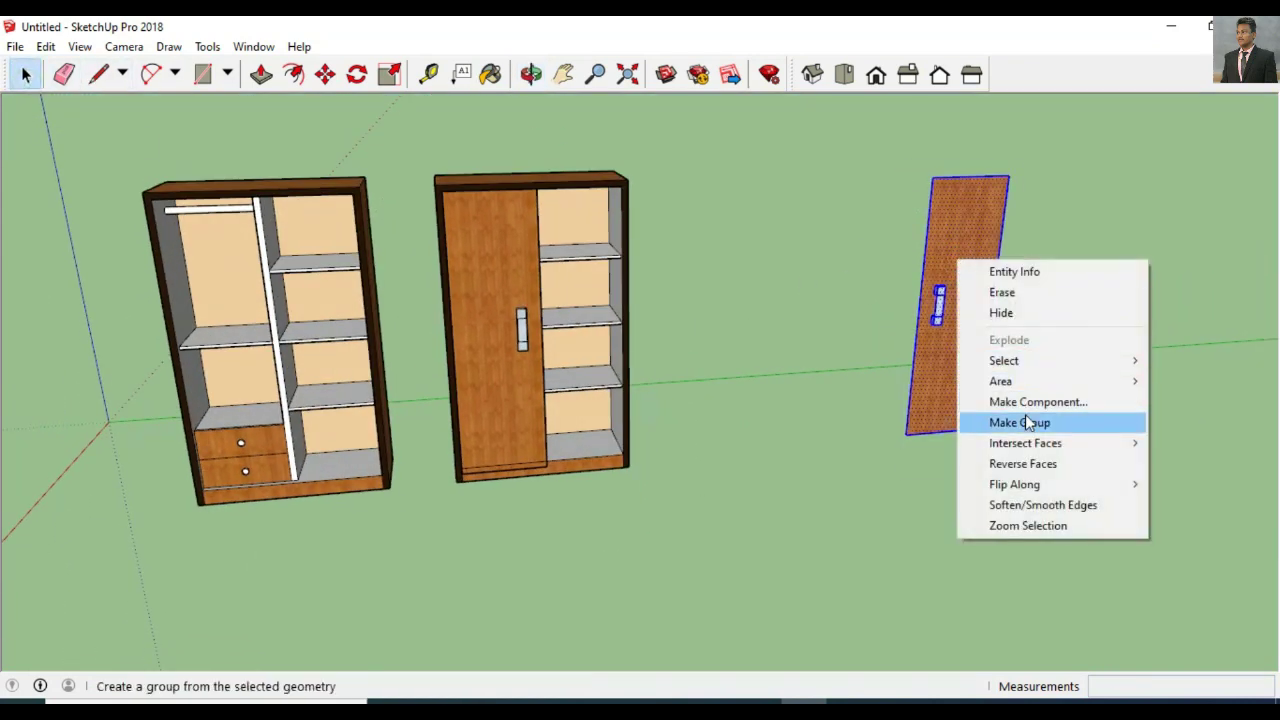
left_click(970, 423)
left_click(357, 75)
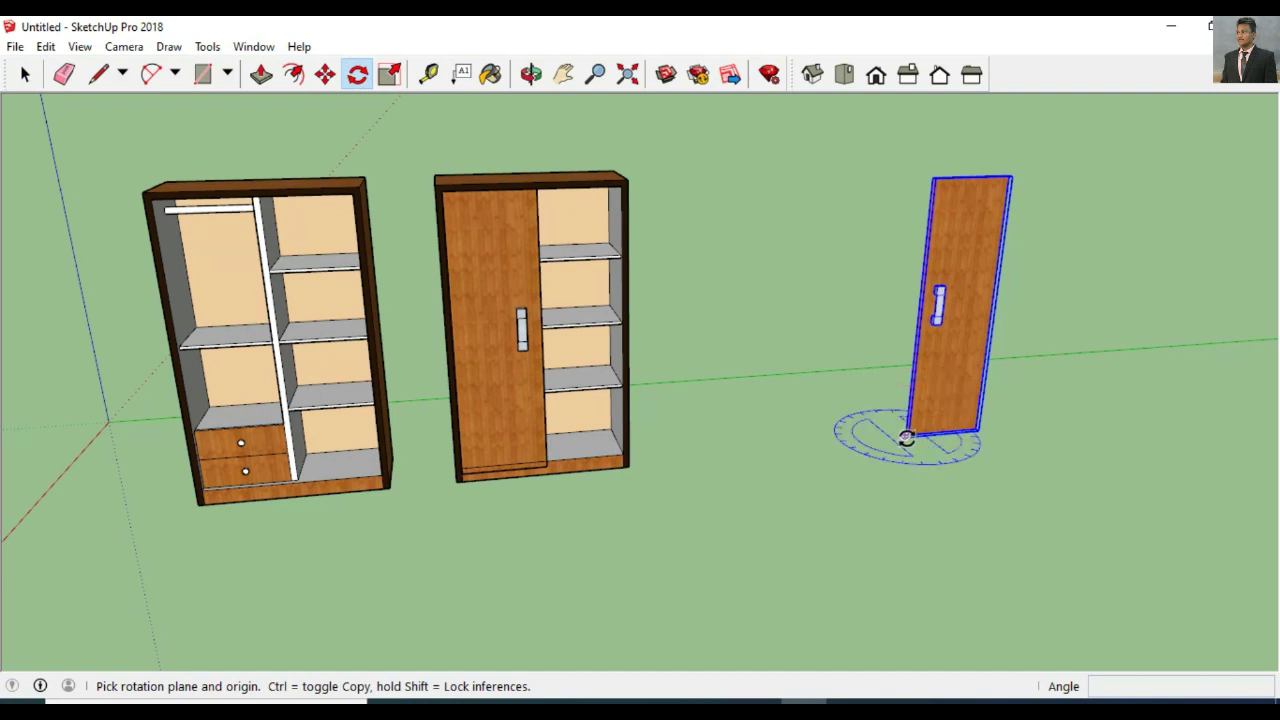
left_click(905, 435)
left_click(978, 430)
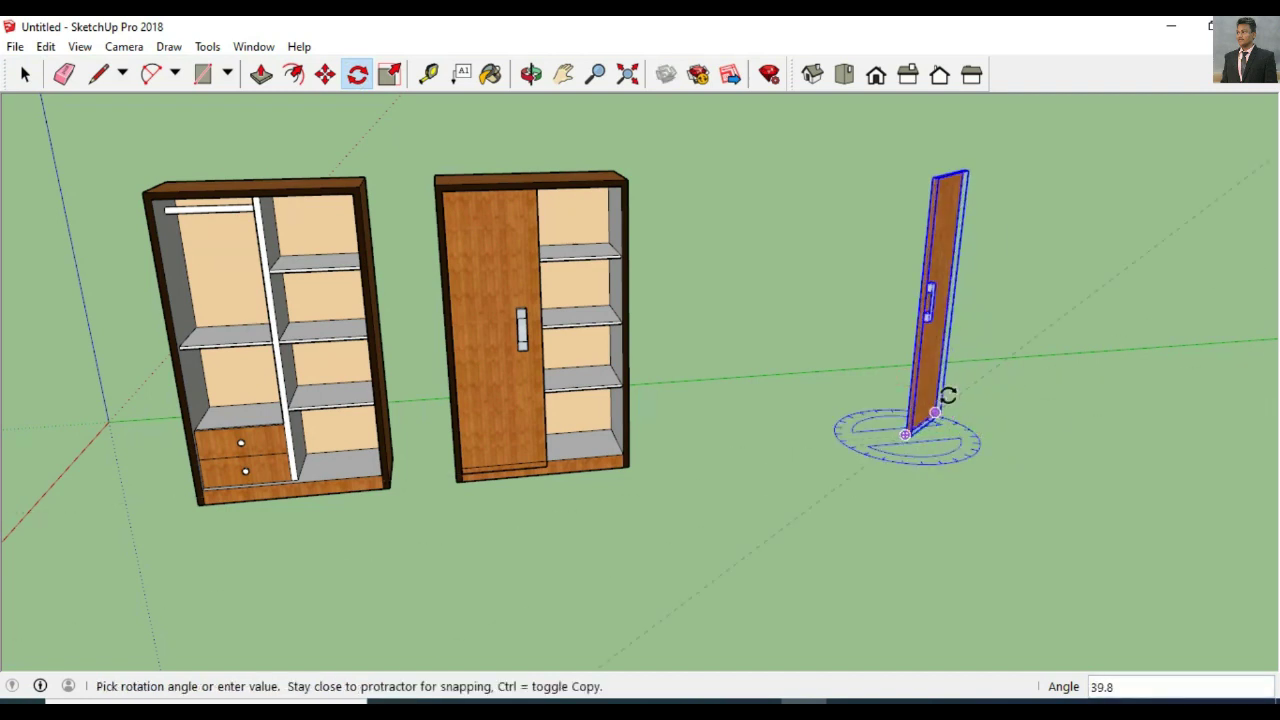
left_click(845, 390)
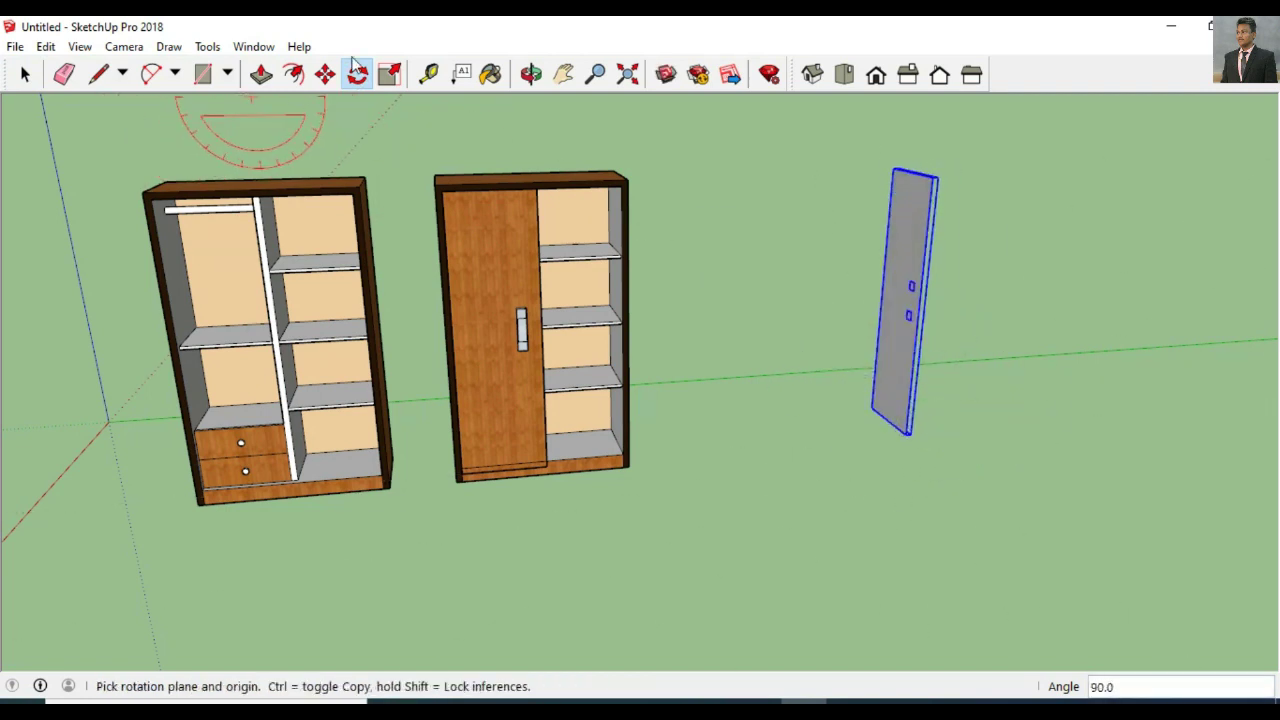
Step: Move the swung door by its top corner onto the second wardrobe's top-right corner
left_click(326, 76)
left_click(894, 171)
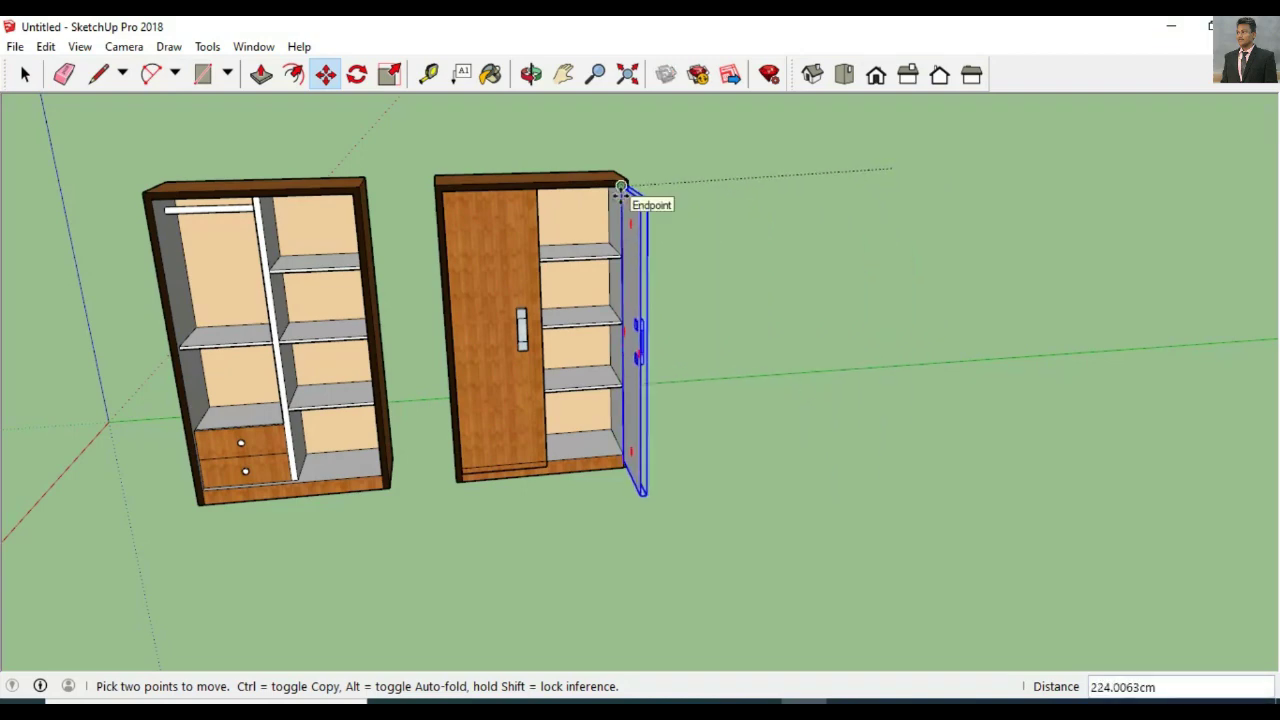
left_click(605, 218)
left_click(25, 74)
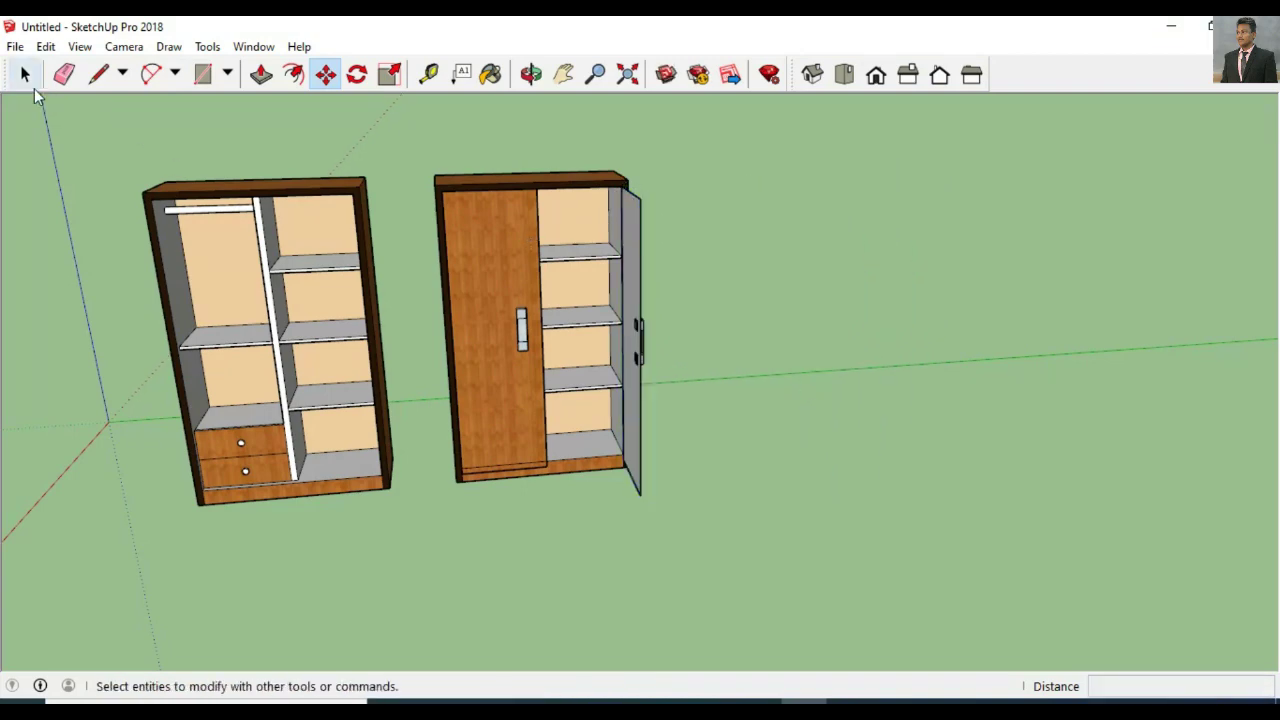
left_click(531, 74)
Step: Orbit and pan to centre both wardrobes with the open door clearly visible
mouse_move(560, 114)
left_mouse_down()
mouse_move(536, 484)
mouse_move(651, 511)
mouse_move(563, 560)
mouse_move(723, 571)
mouse_move(558, 549)
mouse_move(457, 609)
mouse_move(523, 626)
mouse_move(546, 594)
mouse_move(537, 645)
mouse_move(491, 560)
mouse_move(600, 549)
mouse_move(466, 611)
mouse_move(587, 582)
mouse_move(829, 560)
mouse_move(800, 560)
mouse_move(849, 543)
mouse_move(775, 598)
left_mouse_up()
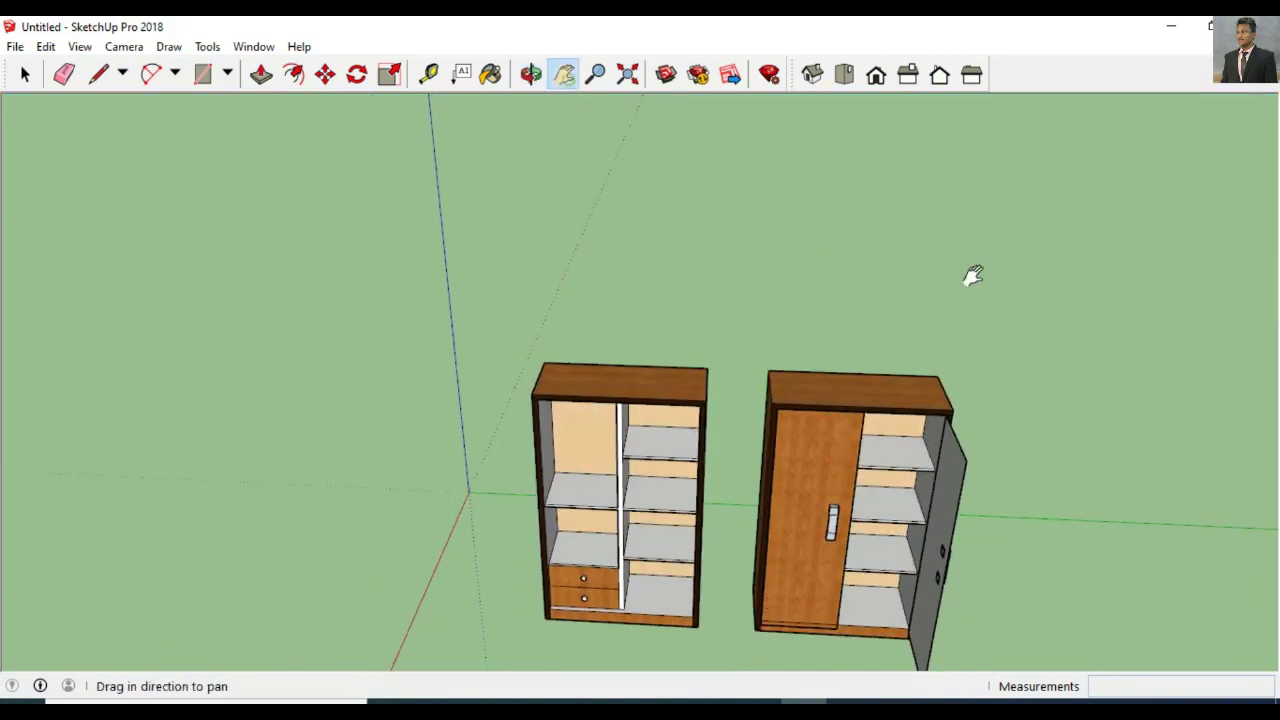
left_click_drag(973, 276, 806, 429)
left_click(542, 86)
left_click_drag(560, 150, 606, 234)
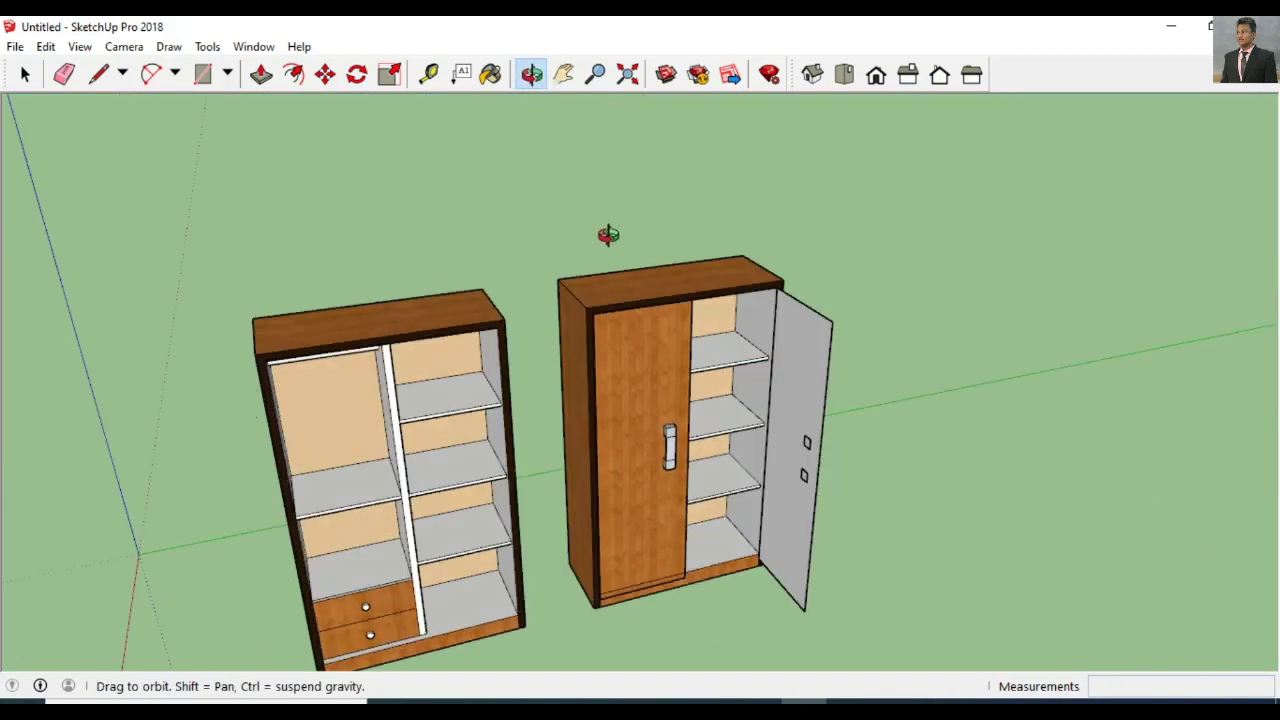
left_click(566, 80)
left_click_drag(560, 130, 574, 167)
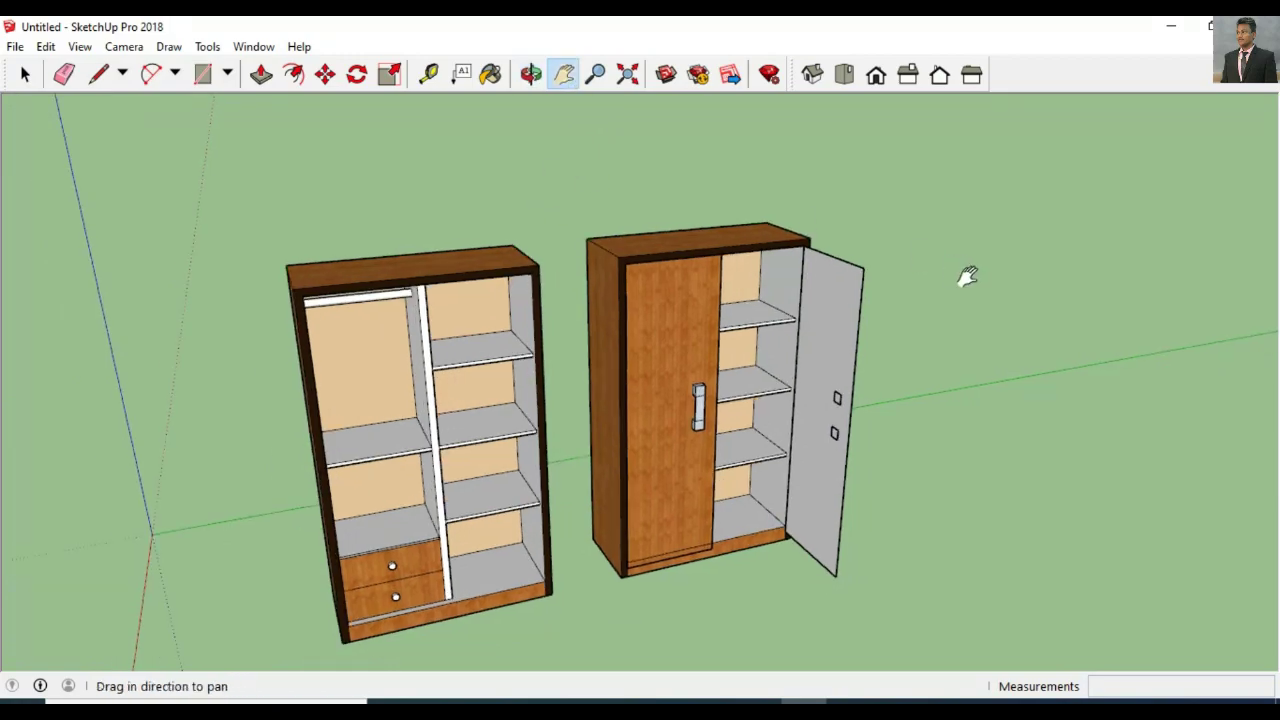